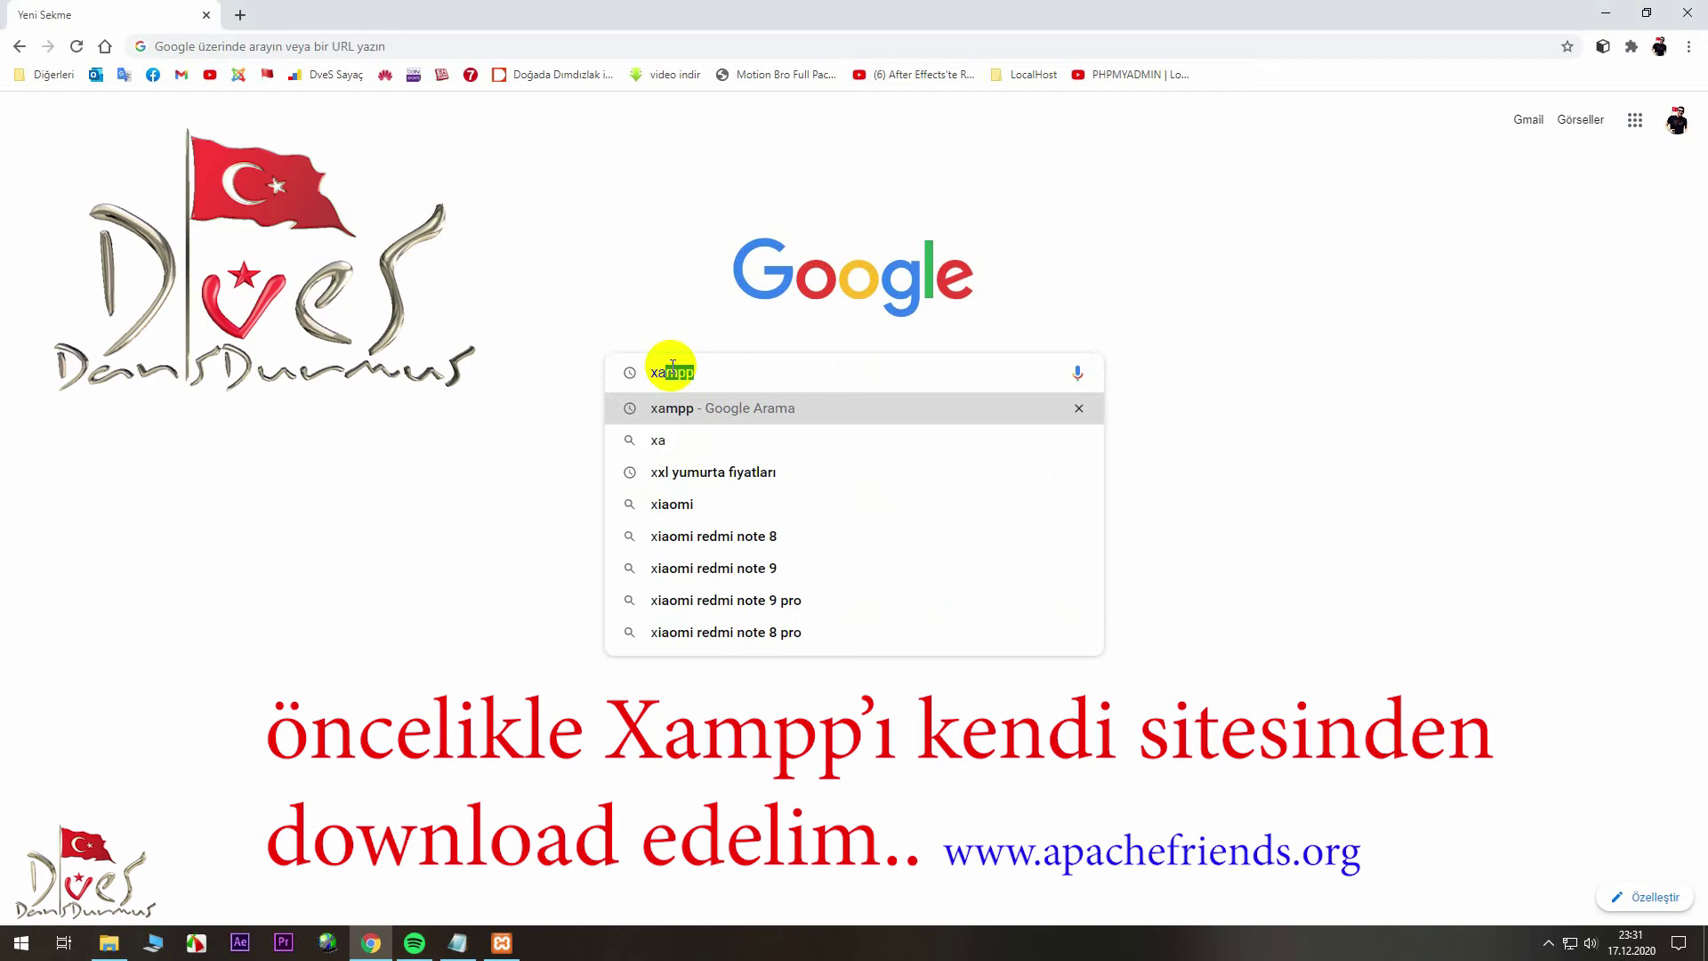
- Search Google for xampp and download the XAMPP 8.0.0 Windows 64-bit installer from apachefriends.org
text(ampp)
key(Return)
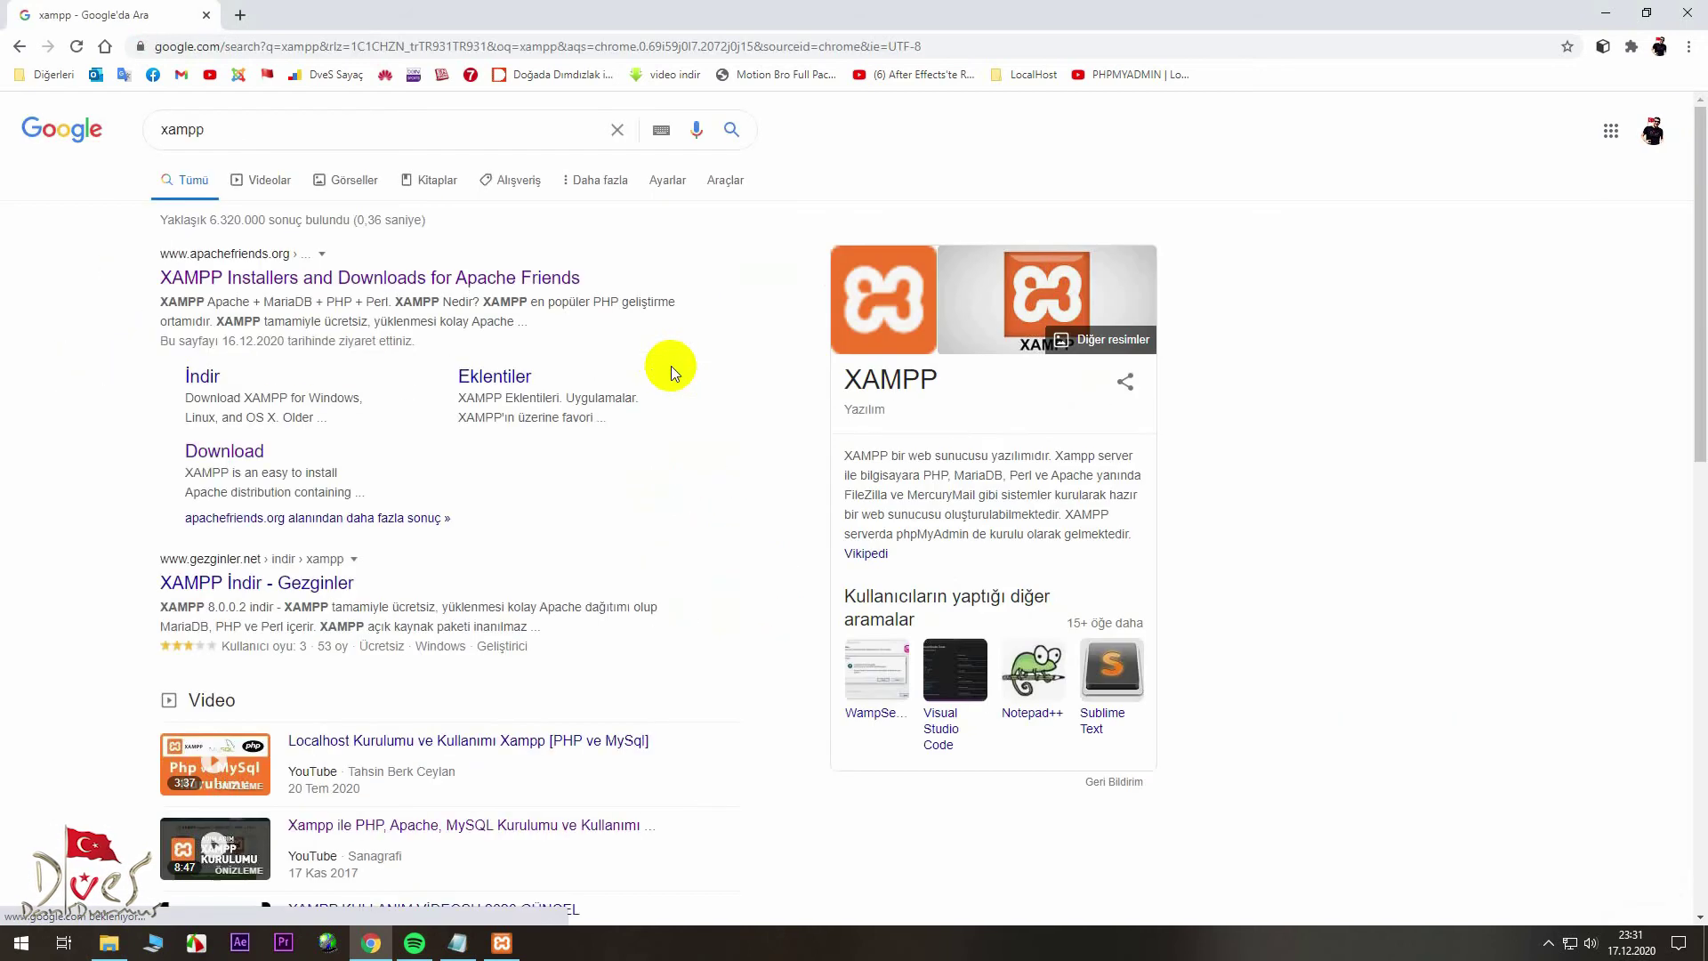
click(461, 283)
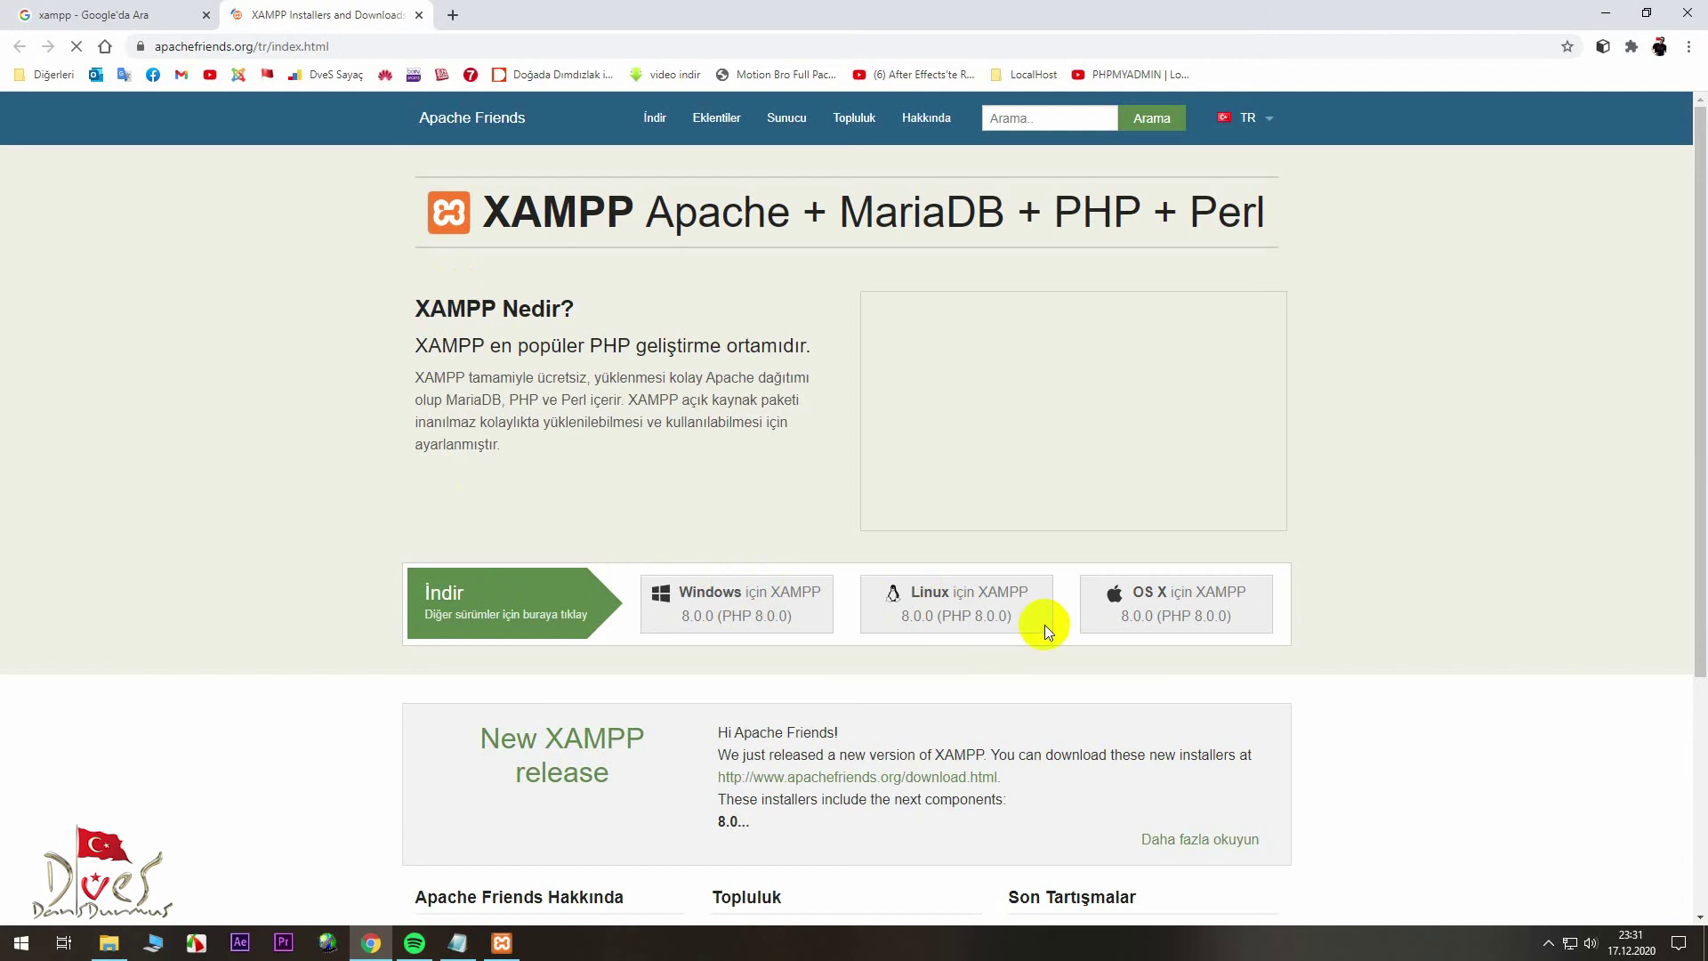
click(532, 599)
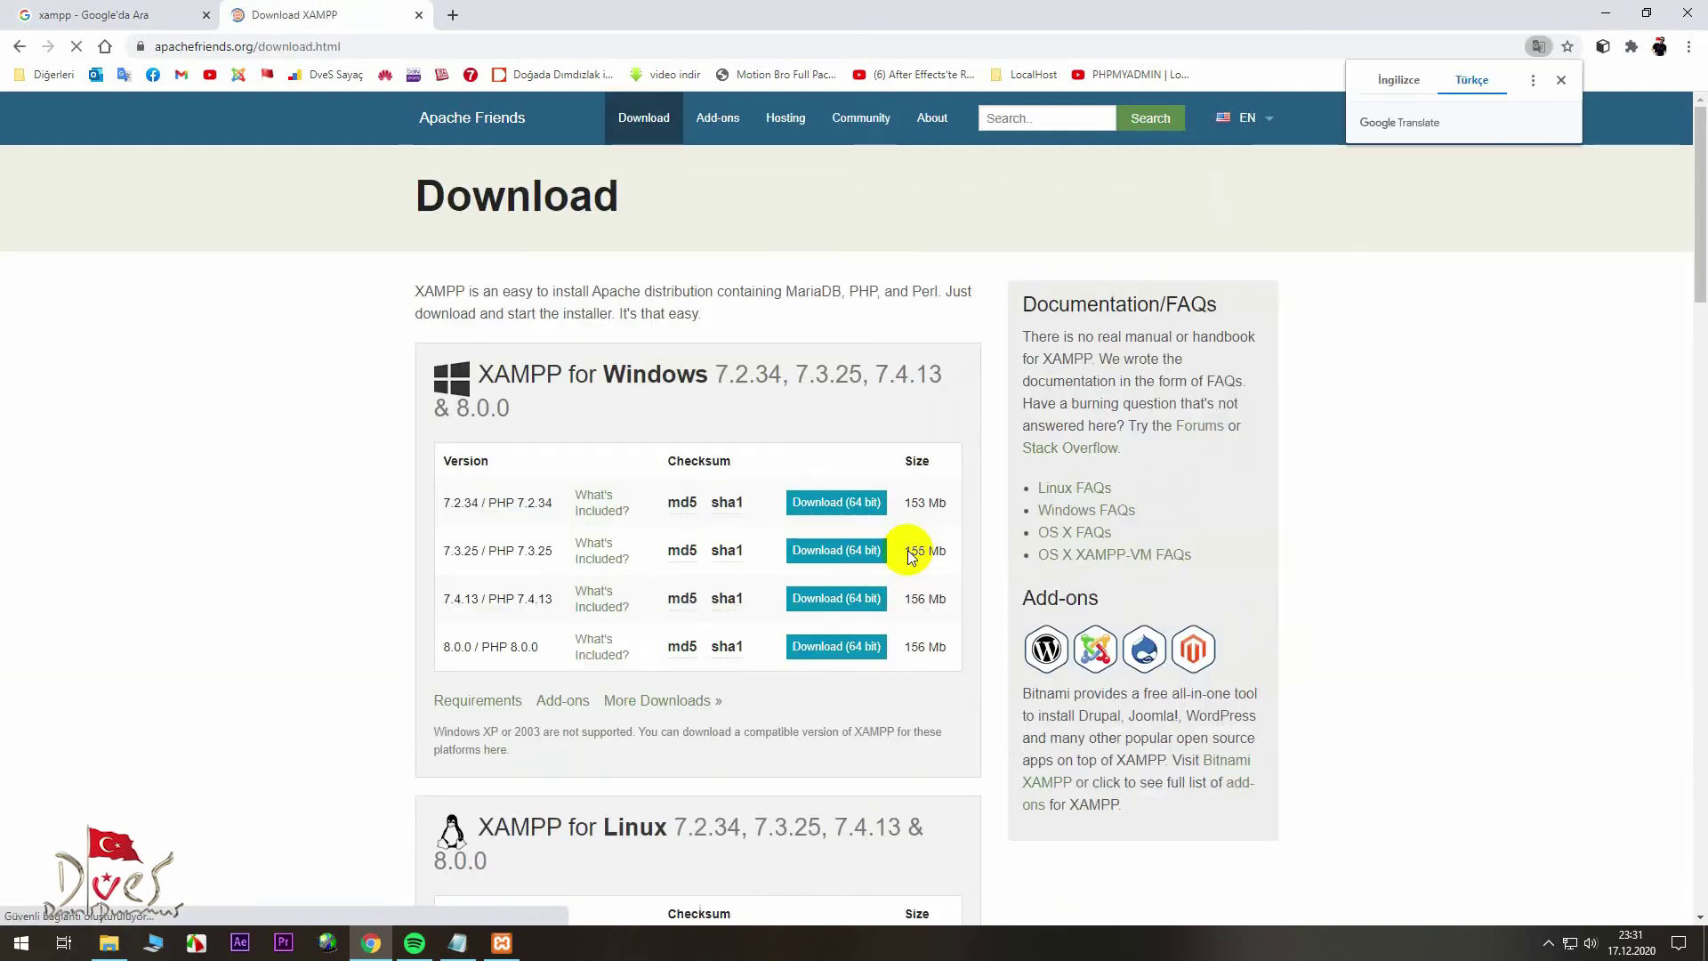
scroll(910, 548, down, 3)
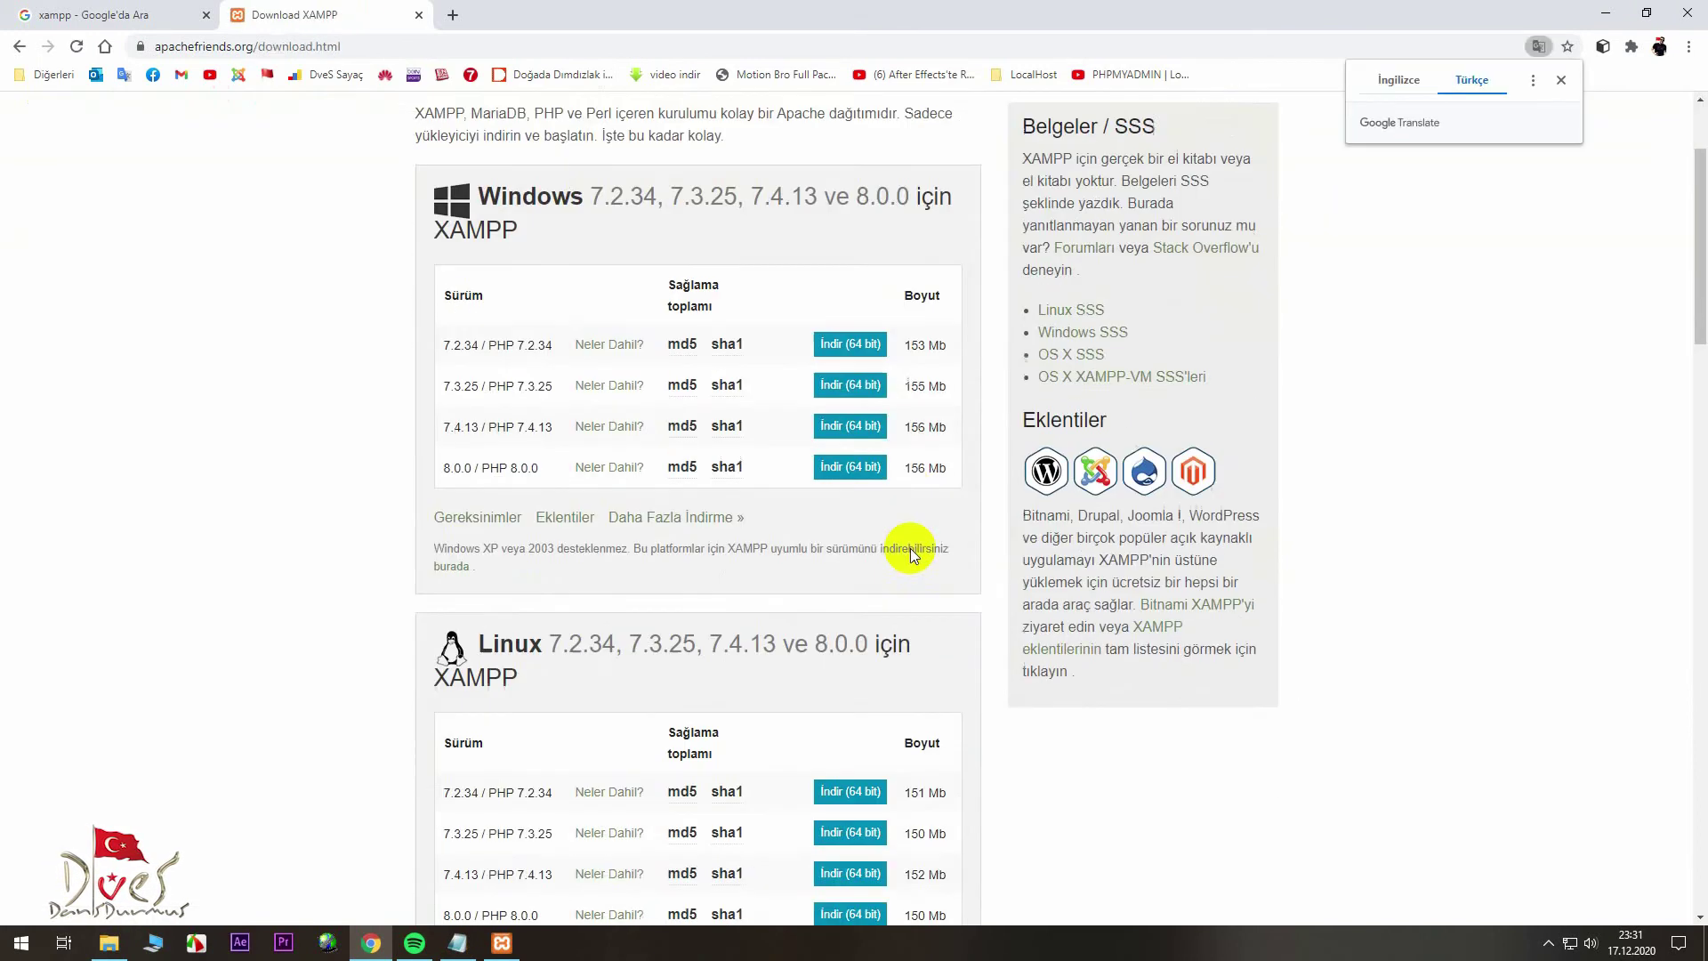
scroll(911, 548, up, 2)
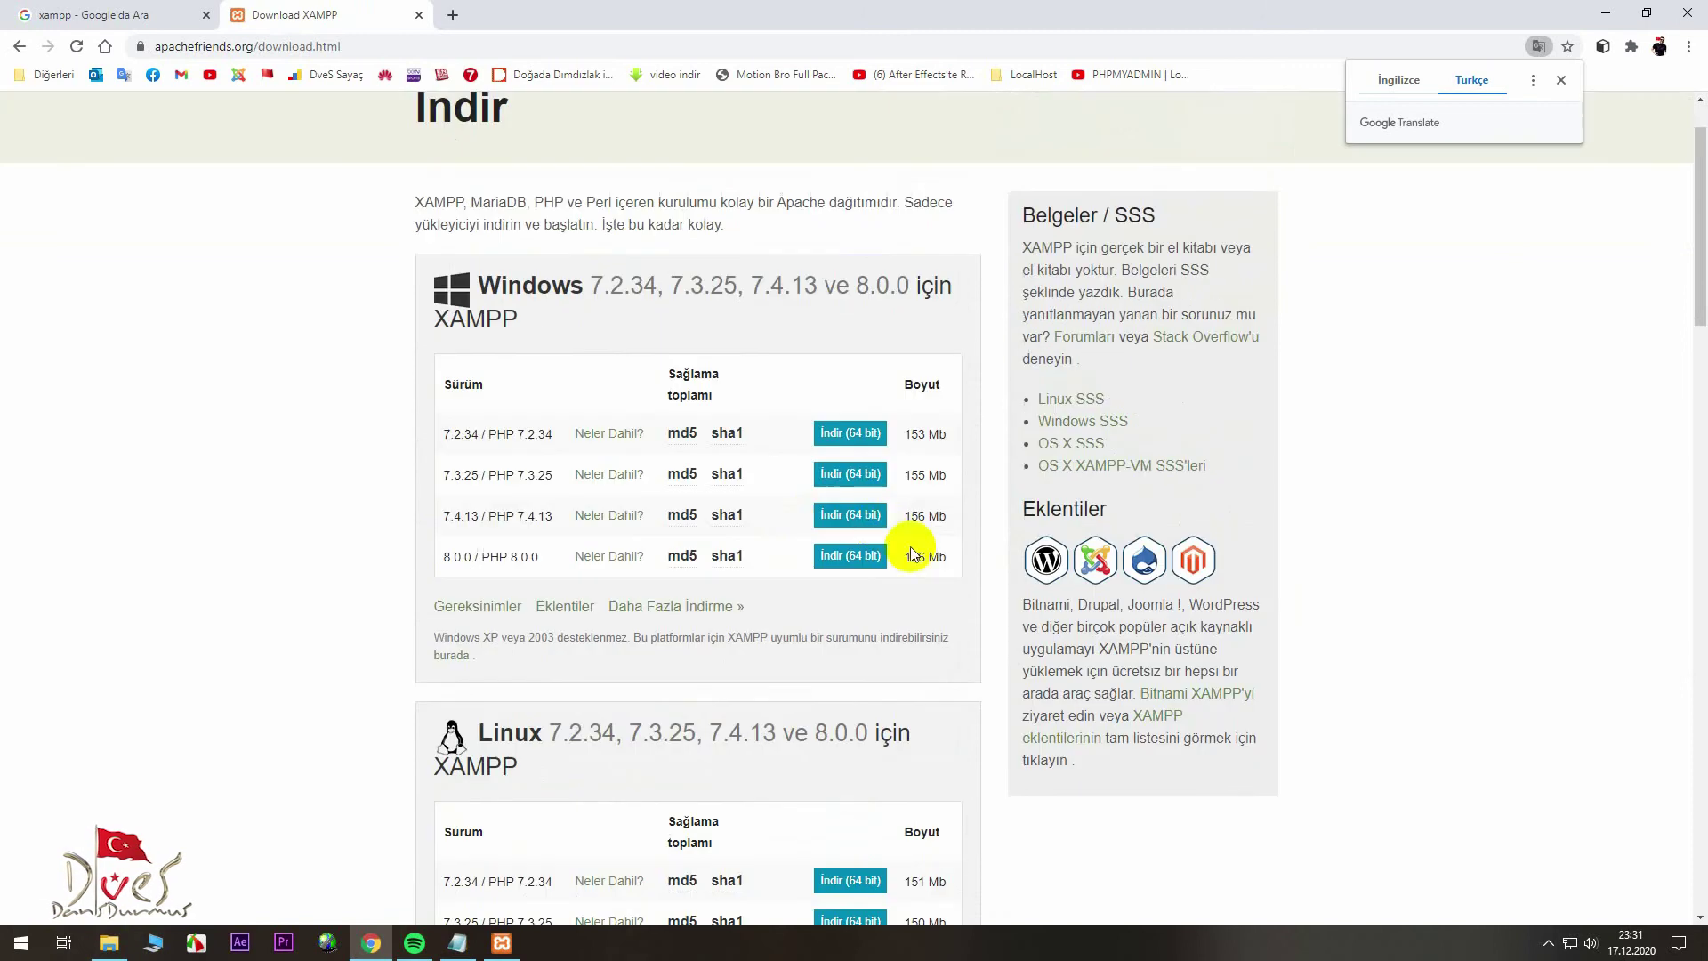
click(860, 558)
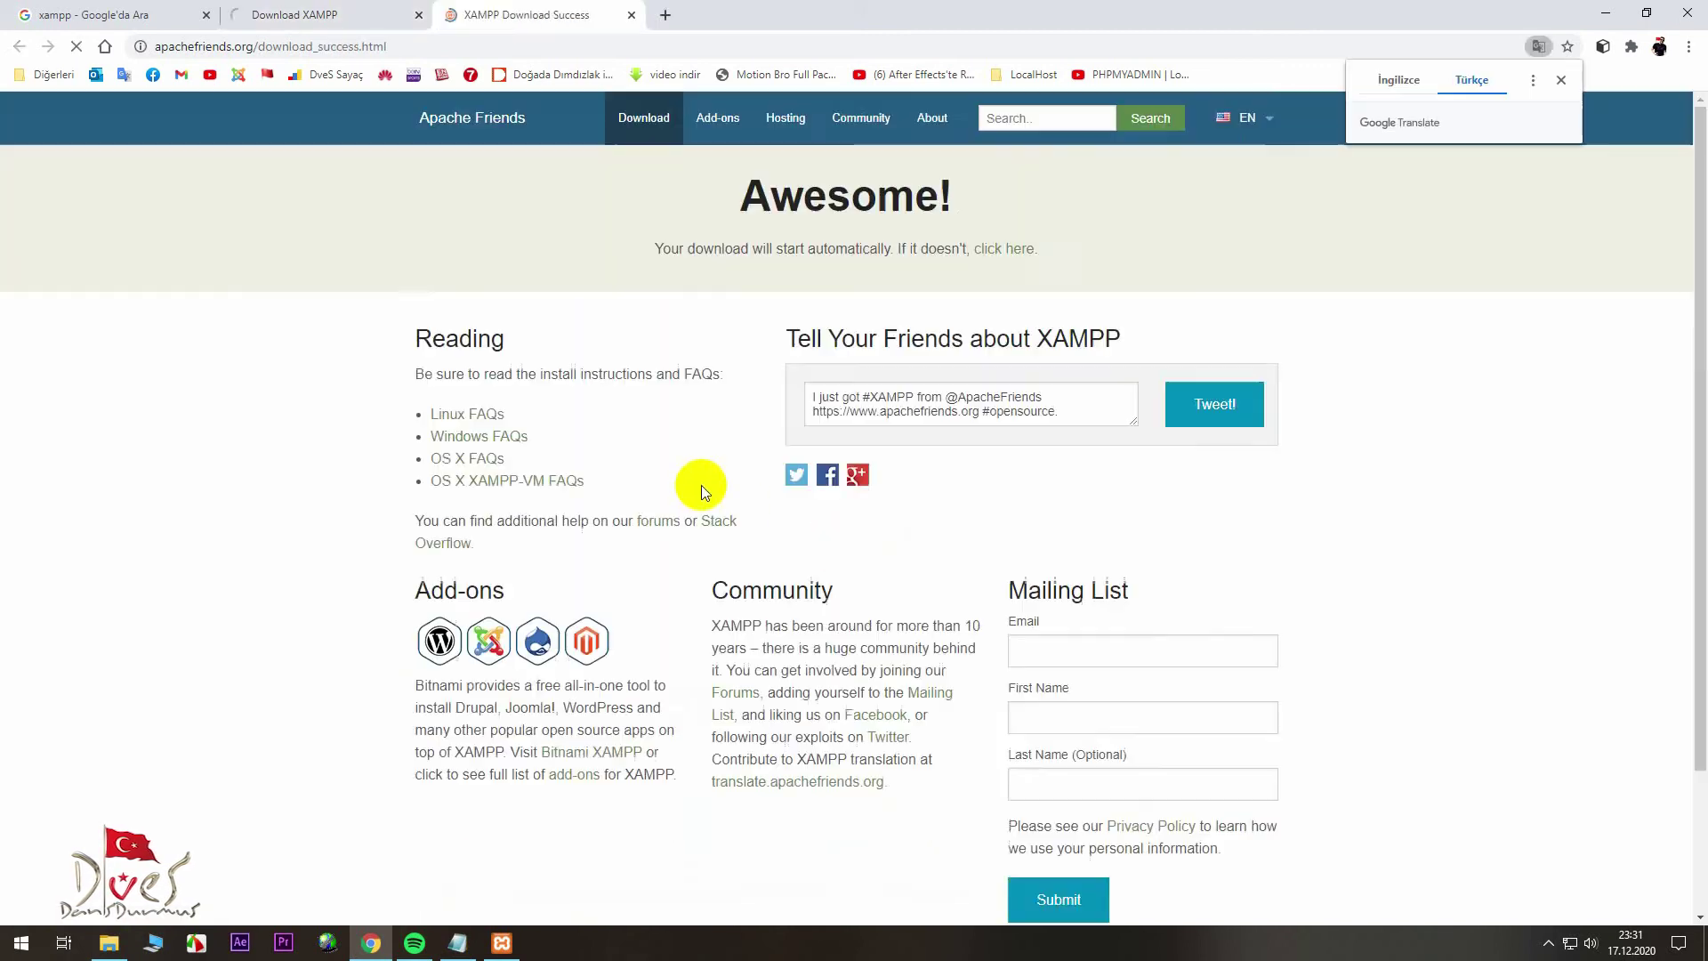
- Confirm the repeat XAMPP download in Internet Download Manager, then minimize Chrome and close IDM
click(836, 536)
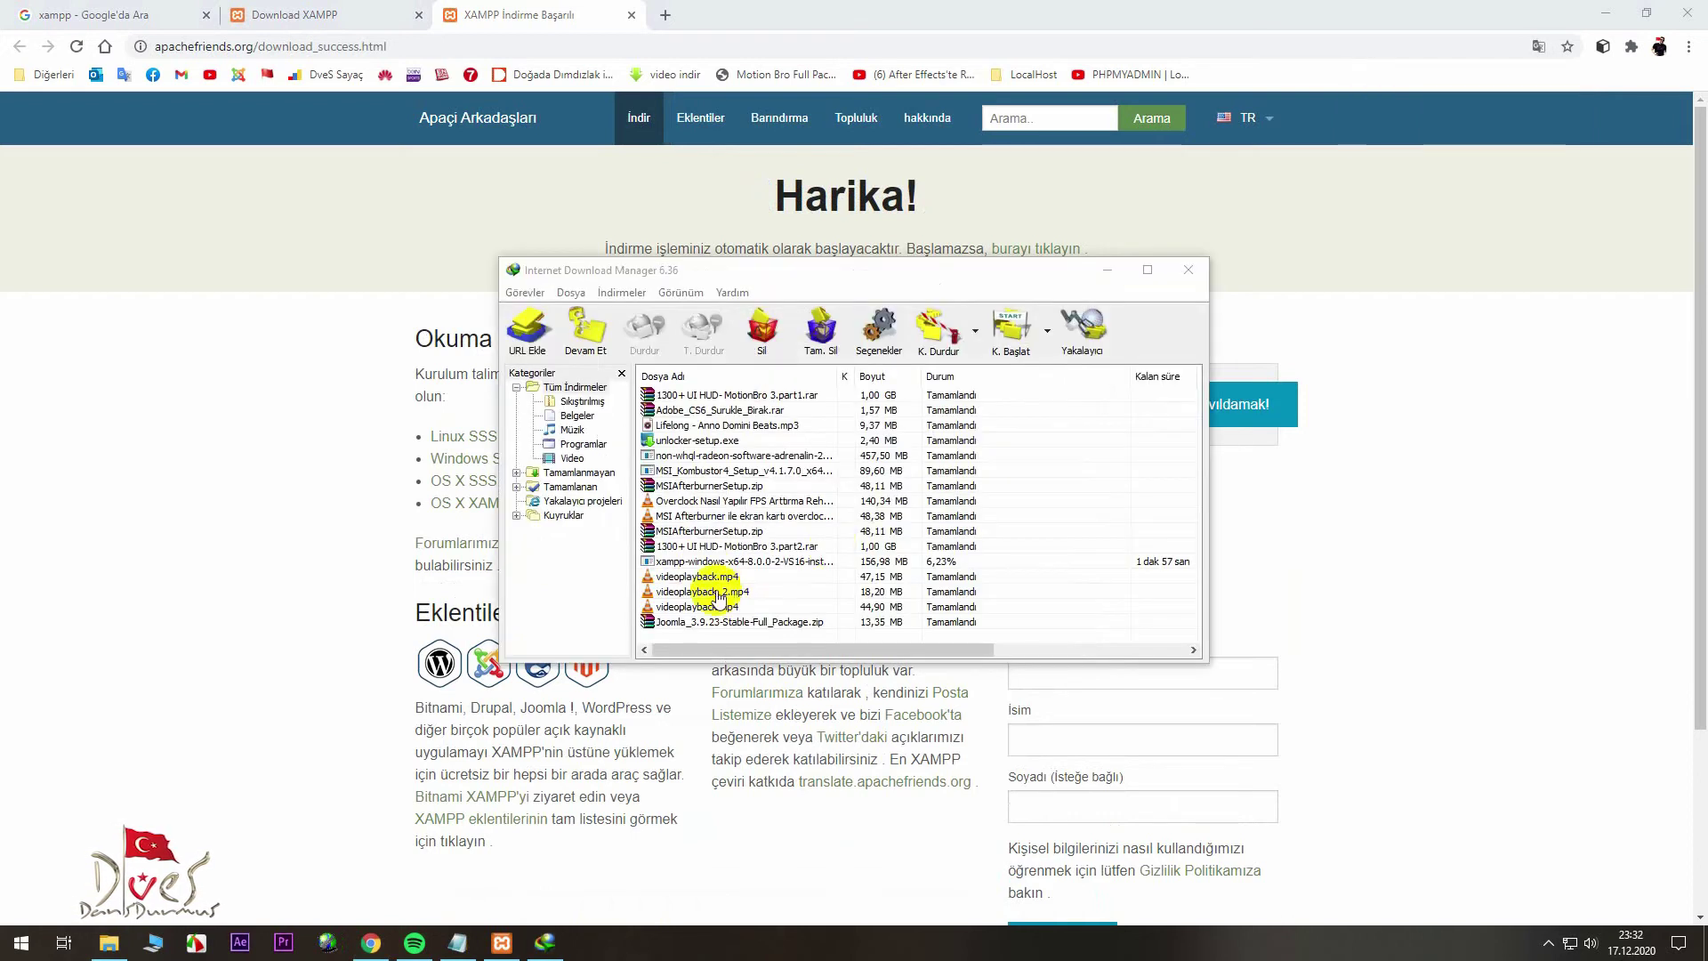
click(716, 564)
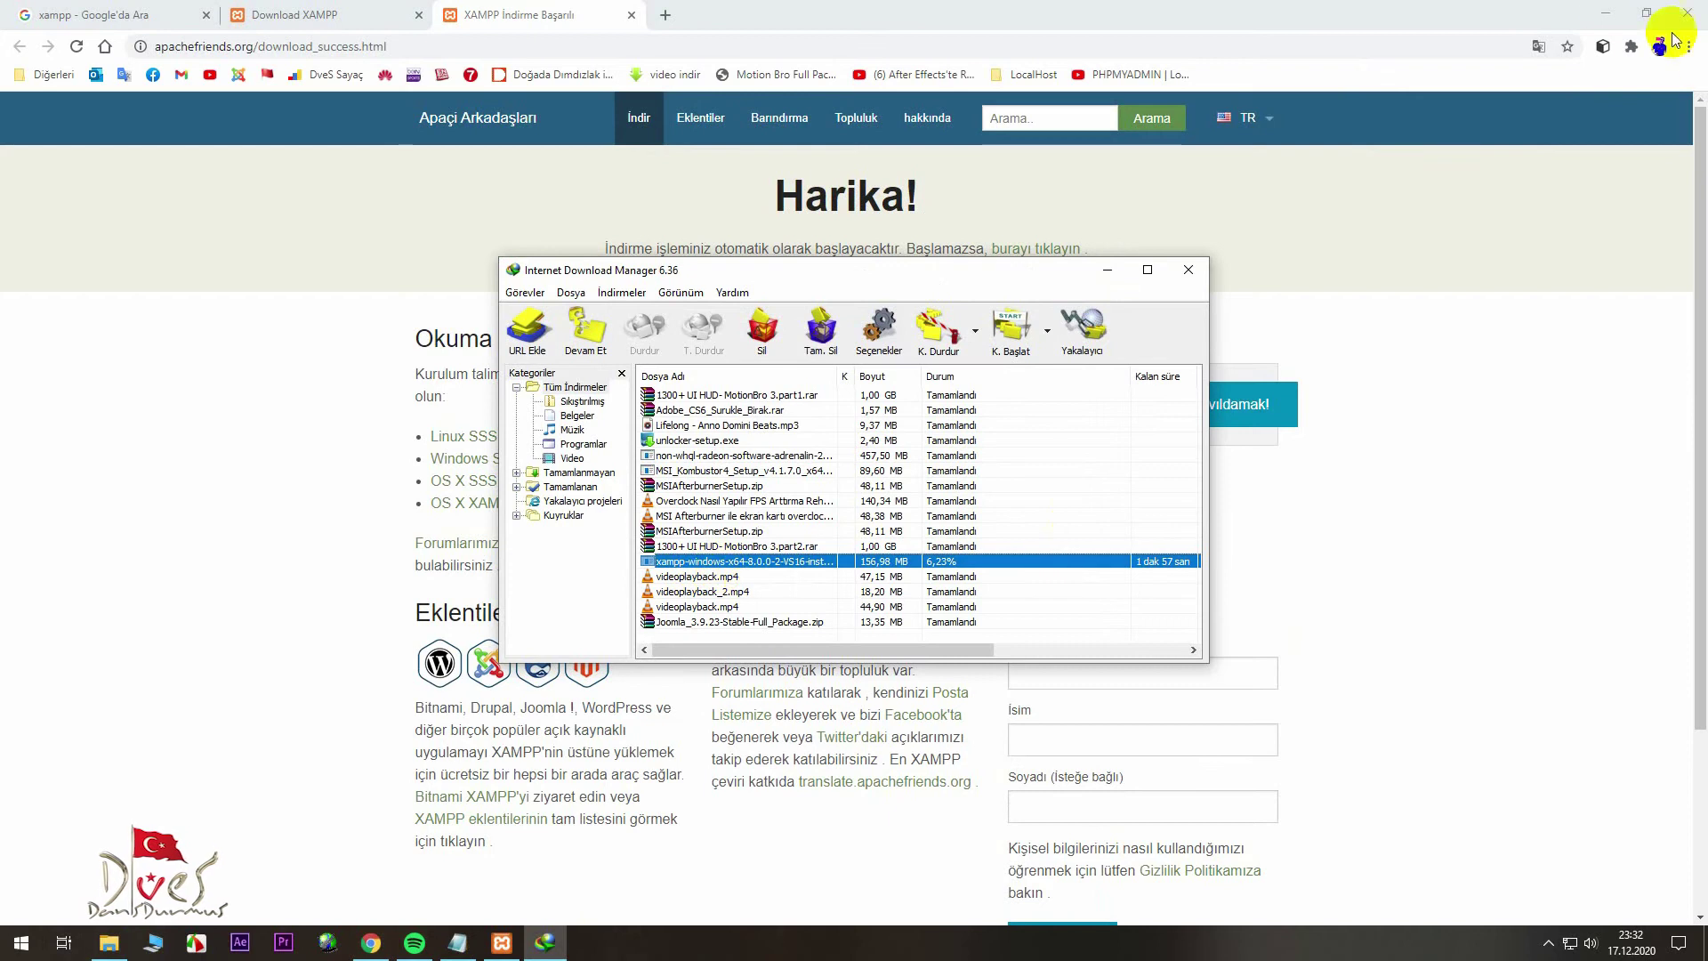
click(1606, 13)
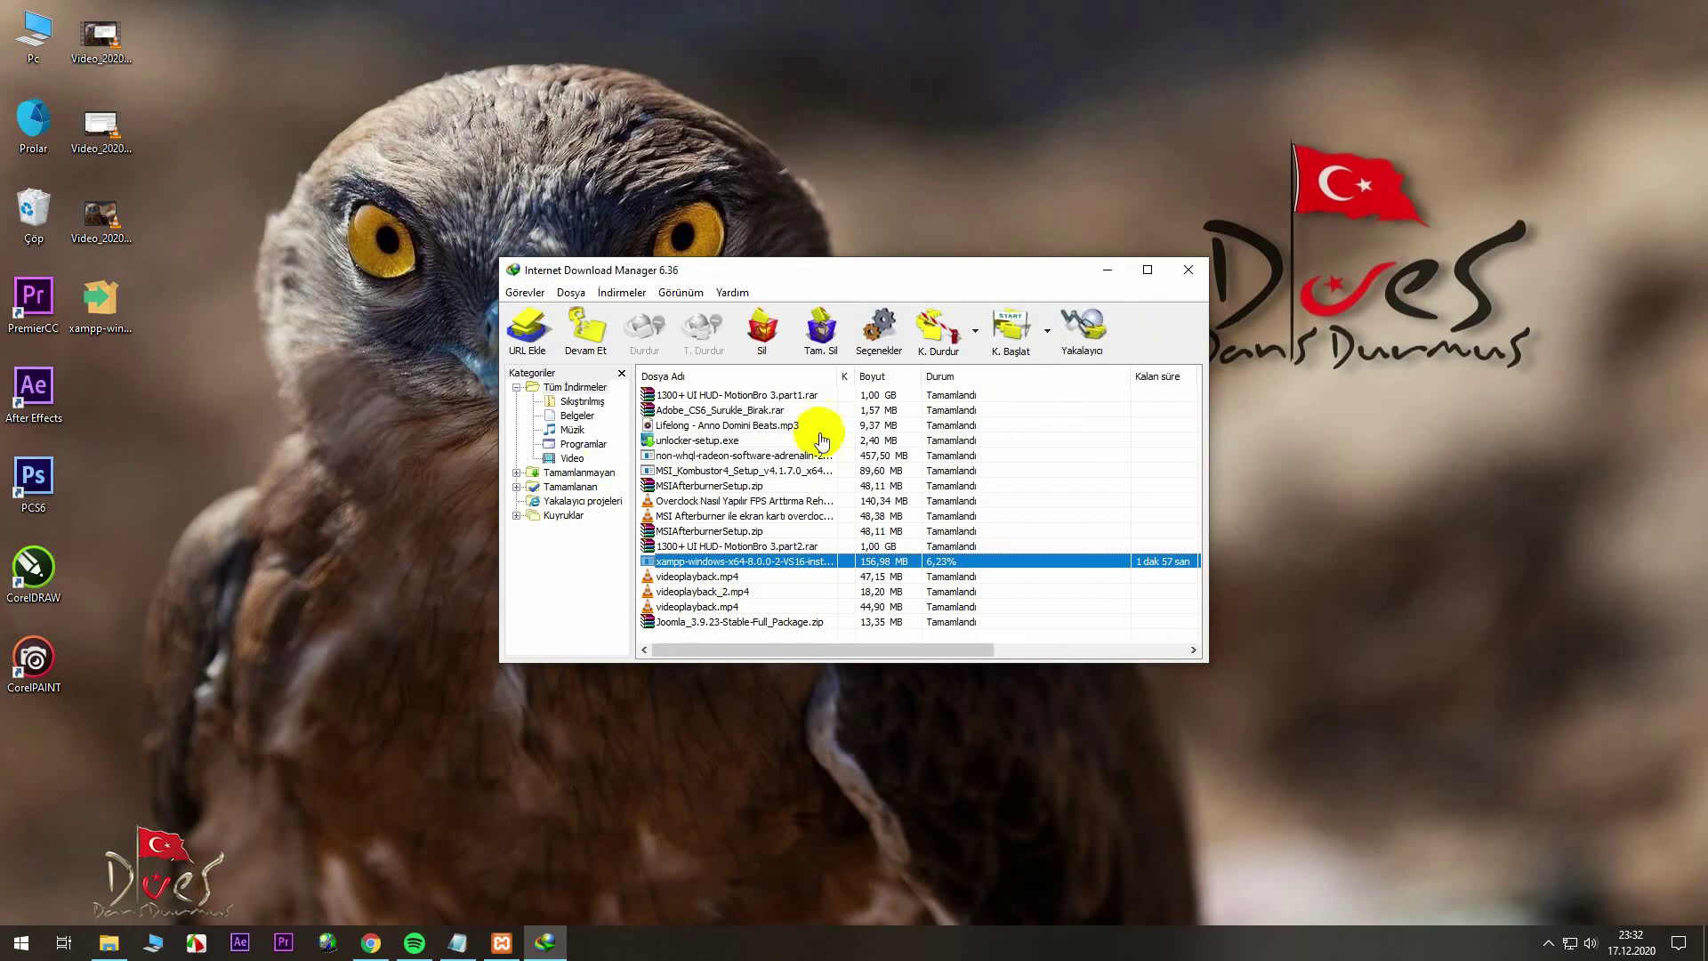
click(1183, 267)
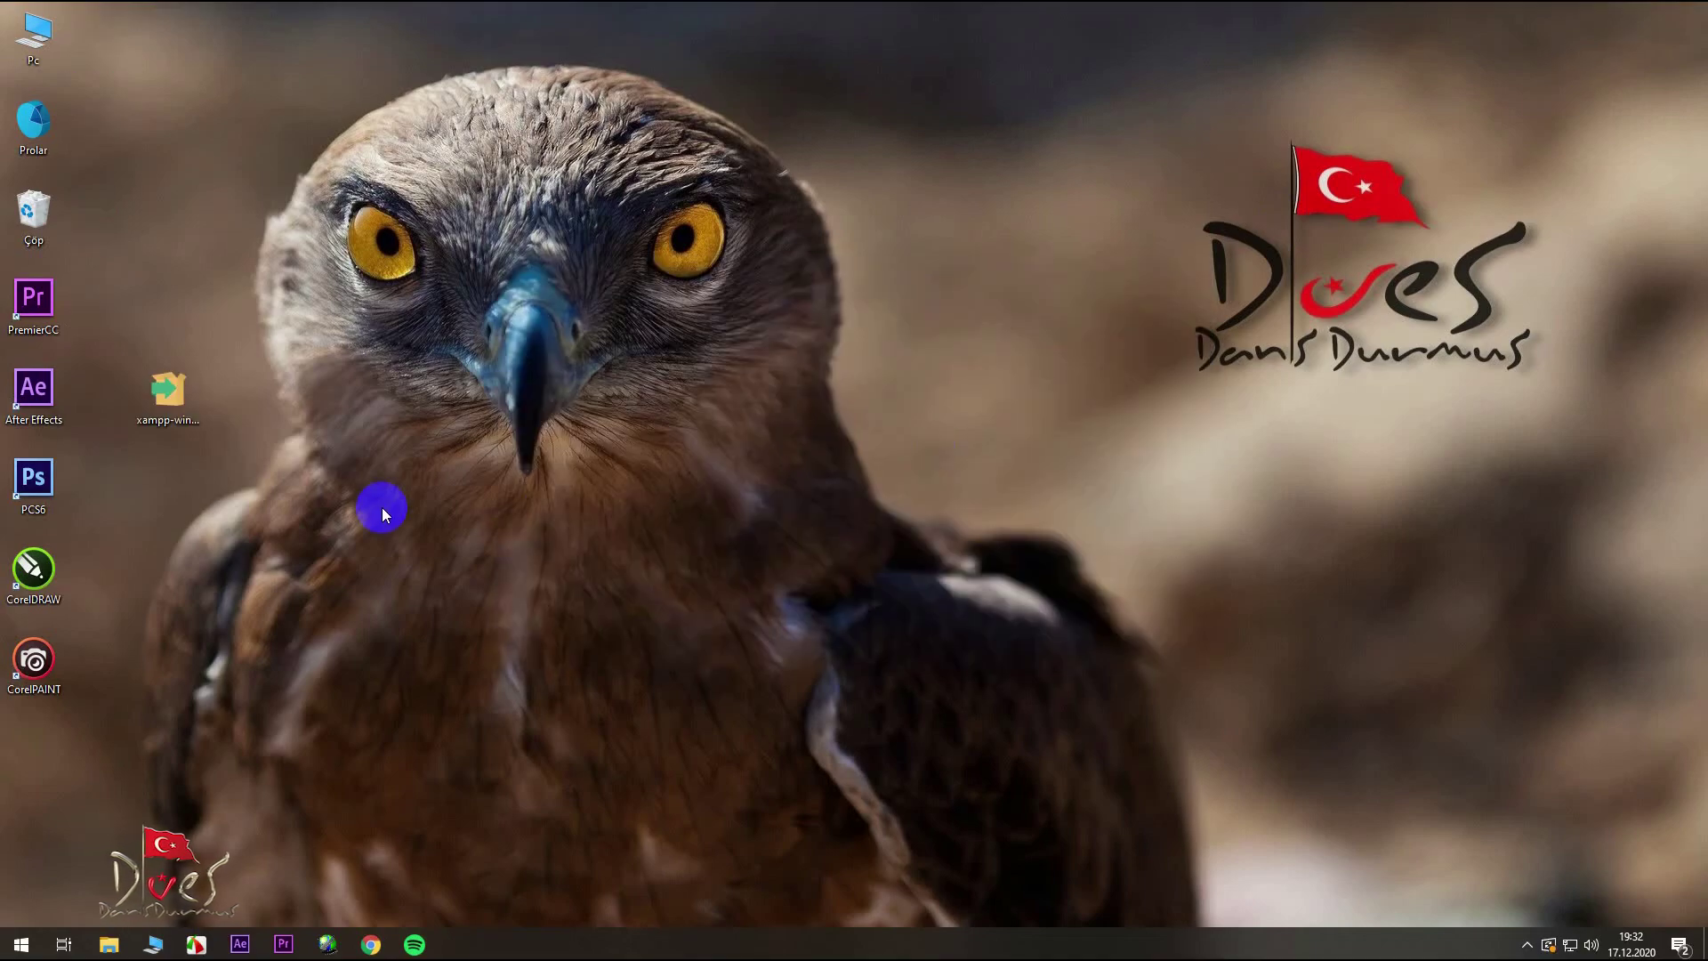
- Run the XAMPP installer with default components, C:\xampp folder and English language, and start installing
double_click(183, 393)
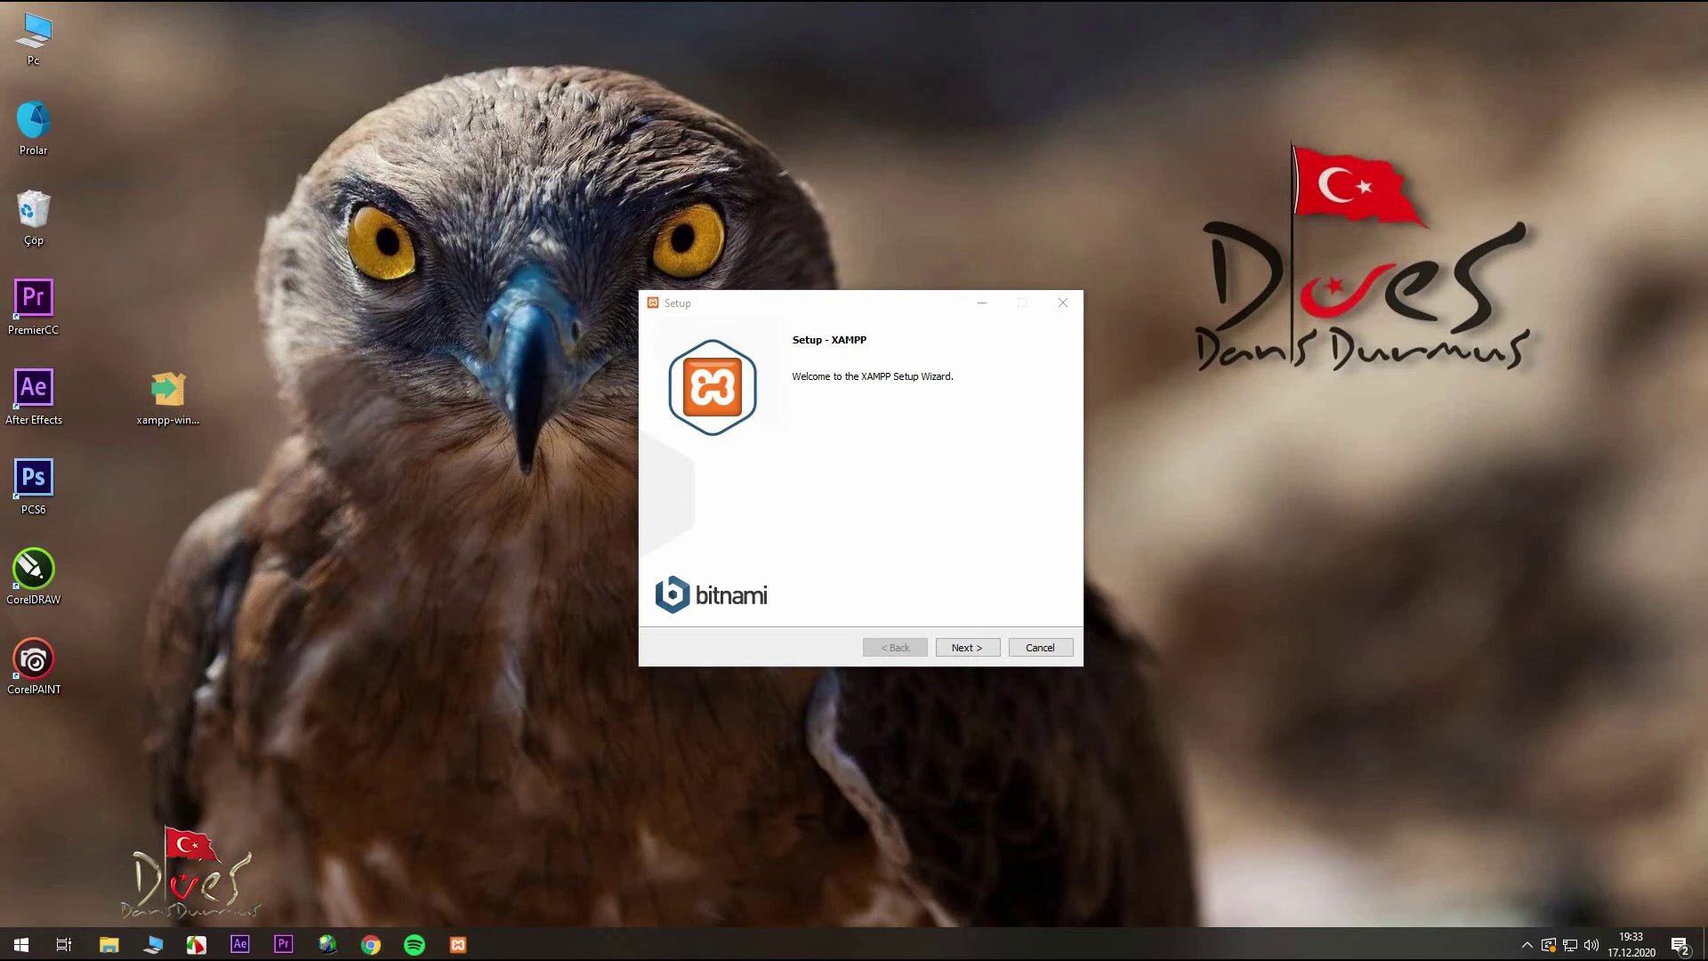
click(965, 649)
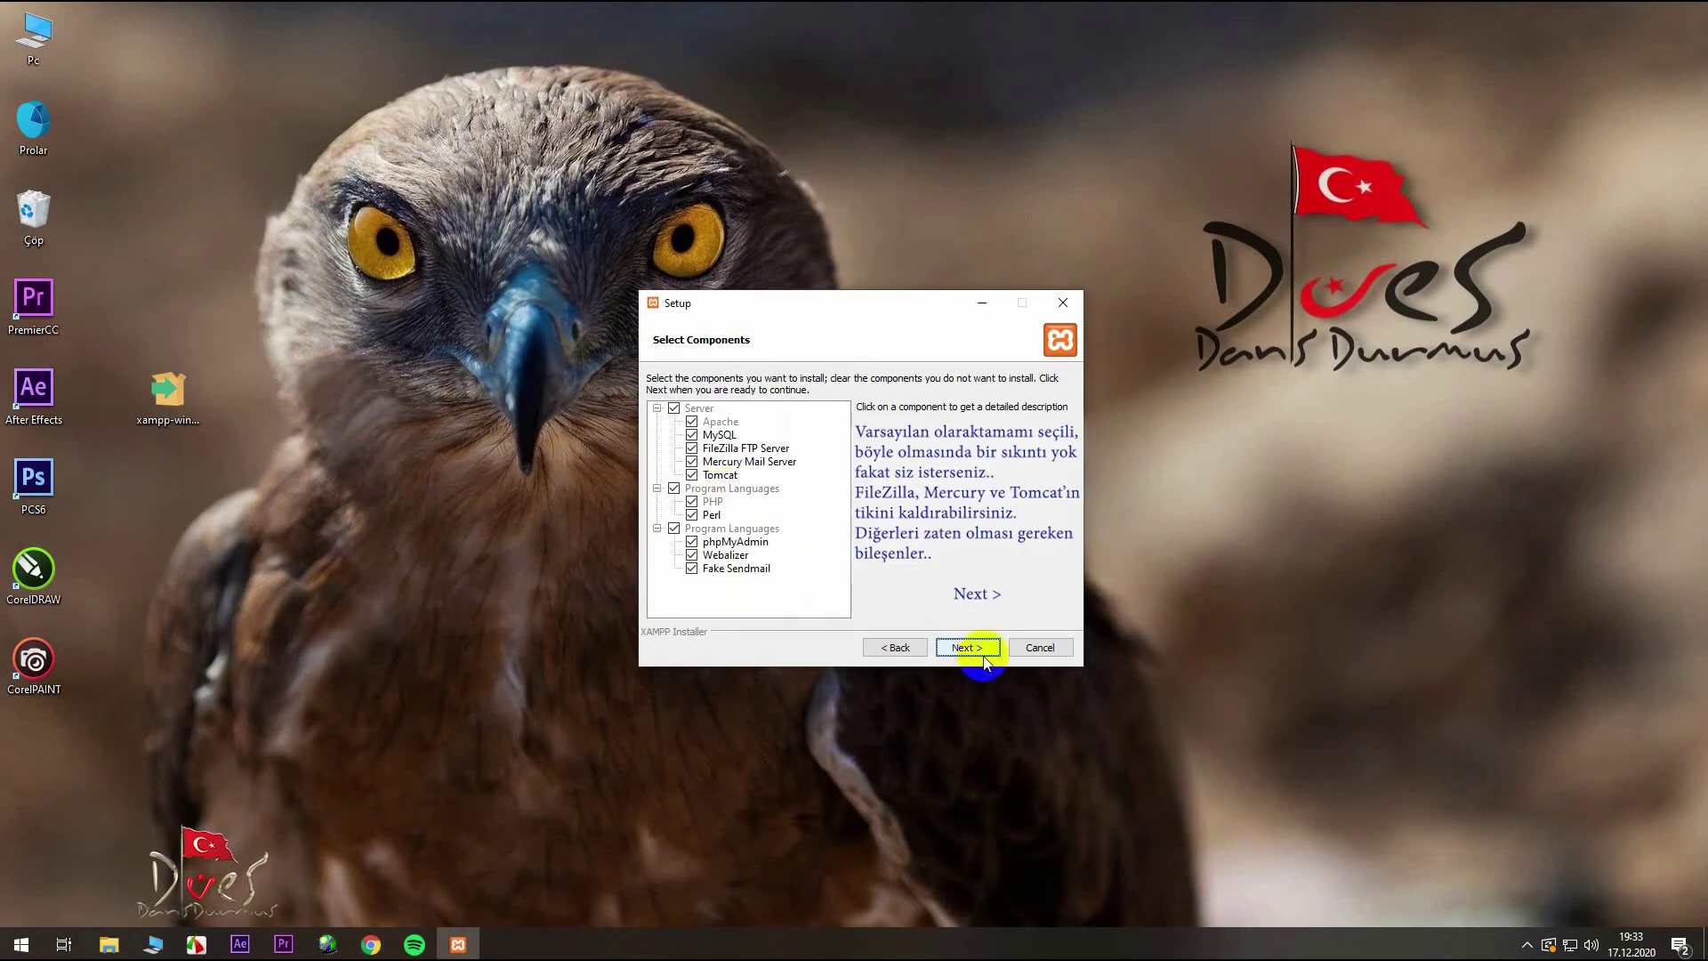
click(968, 648)
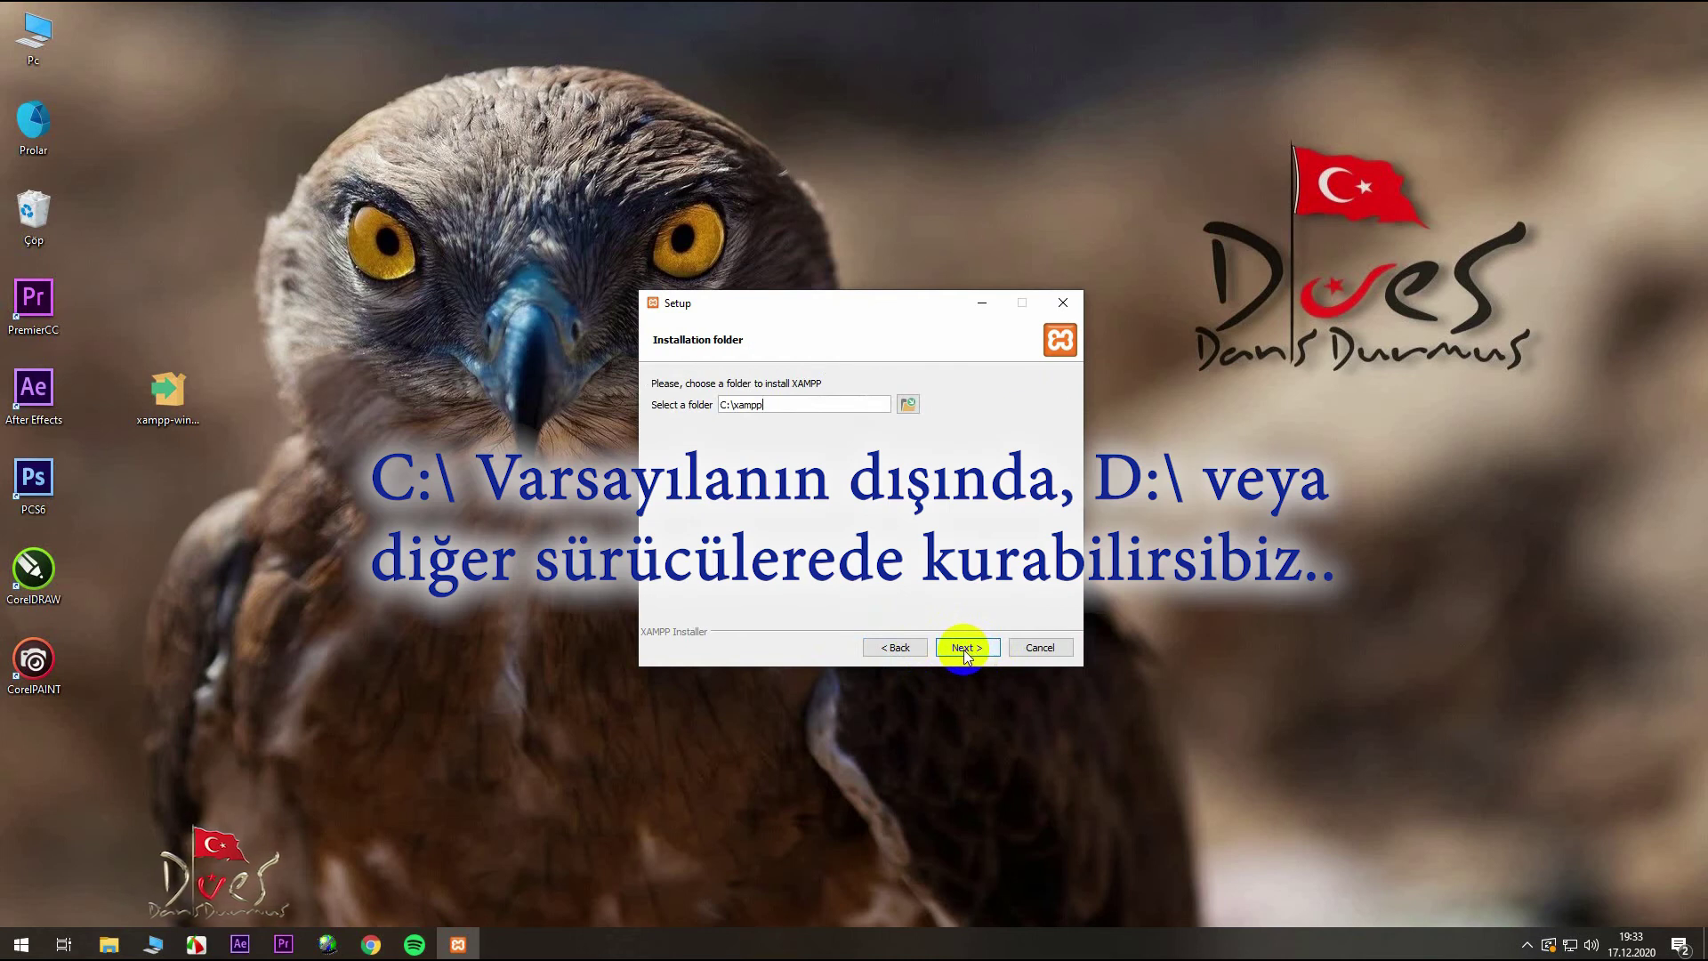
click(965, 648)
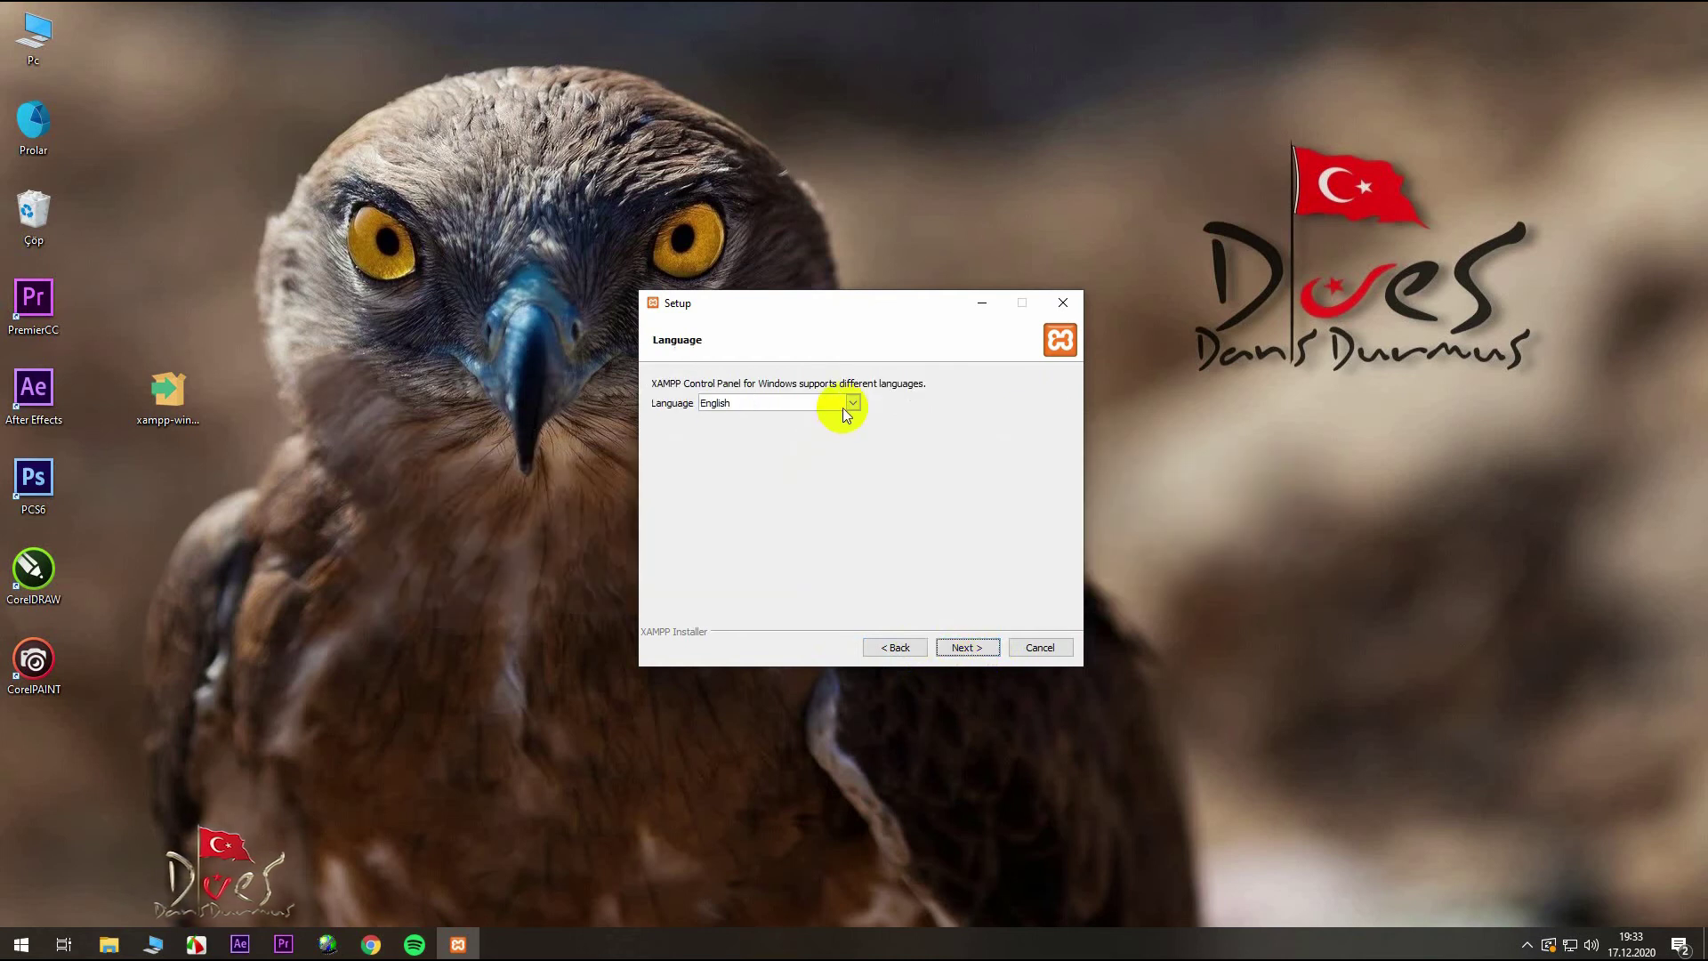
click(852, 405)
click(850, 416)
click(956, 648)
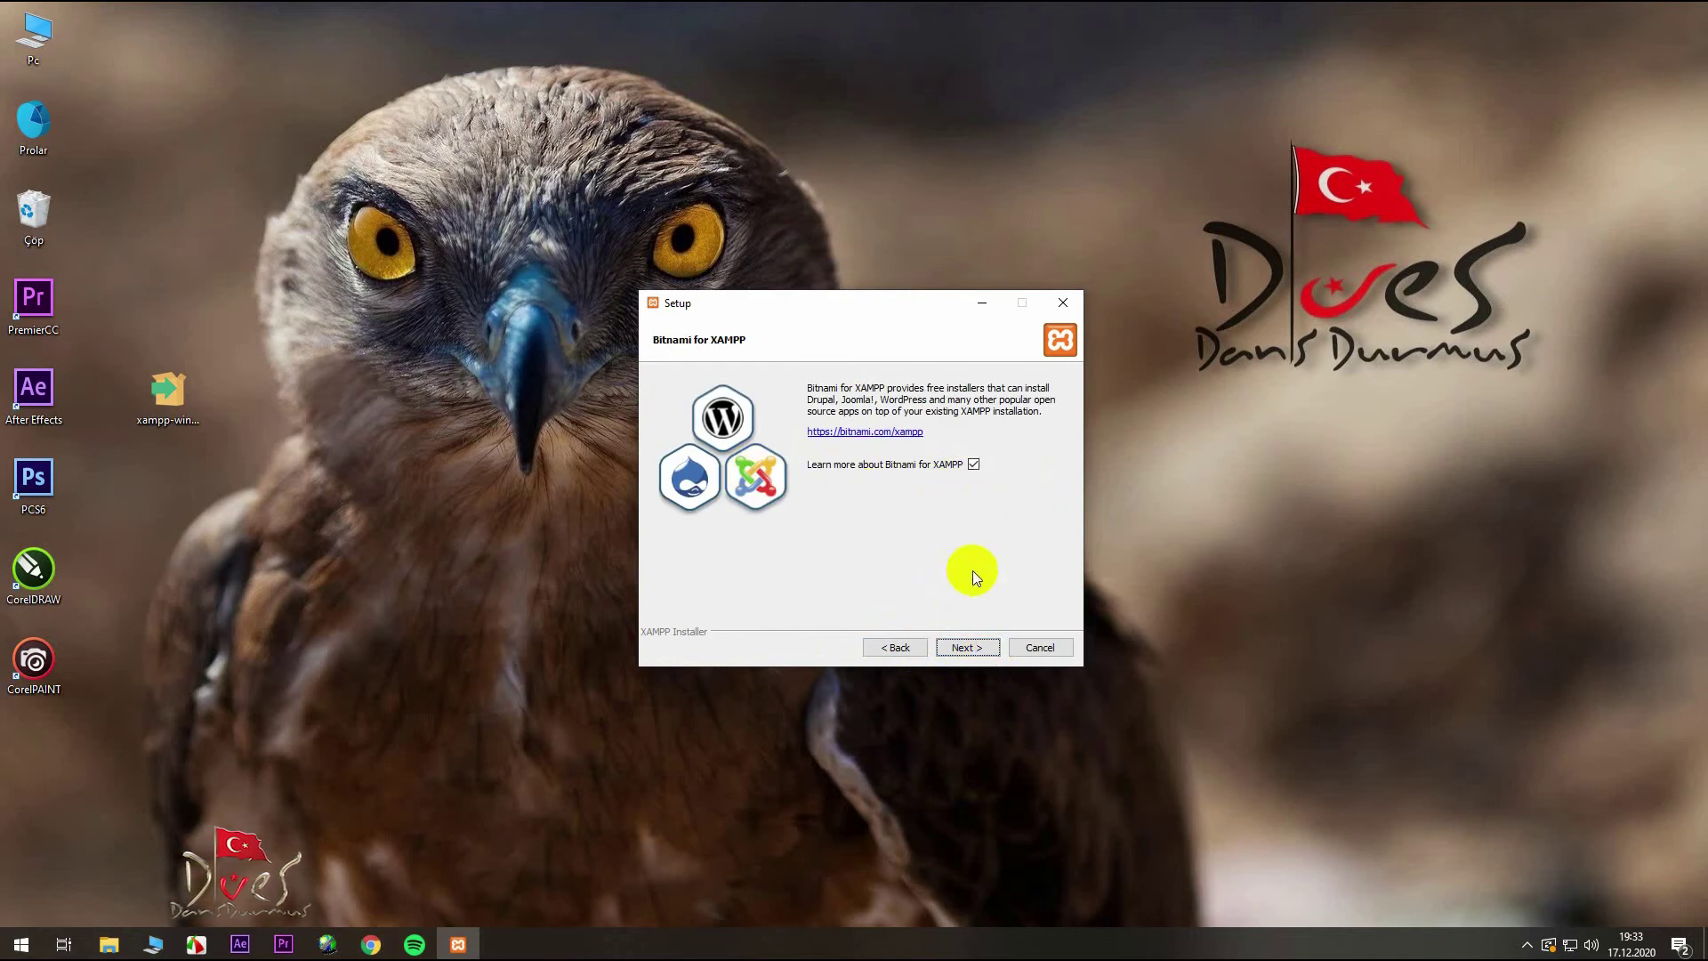
click(968, 648)
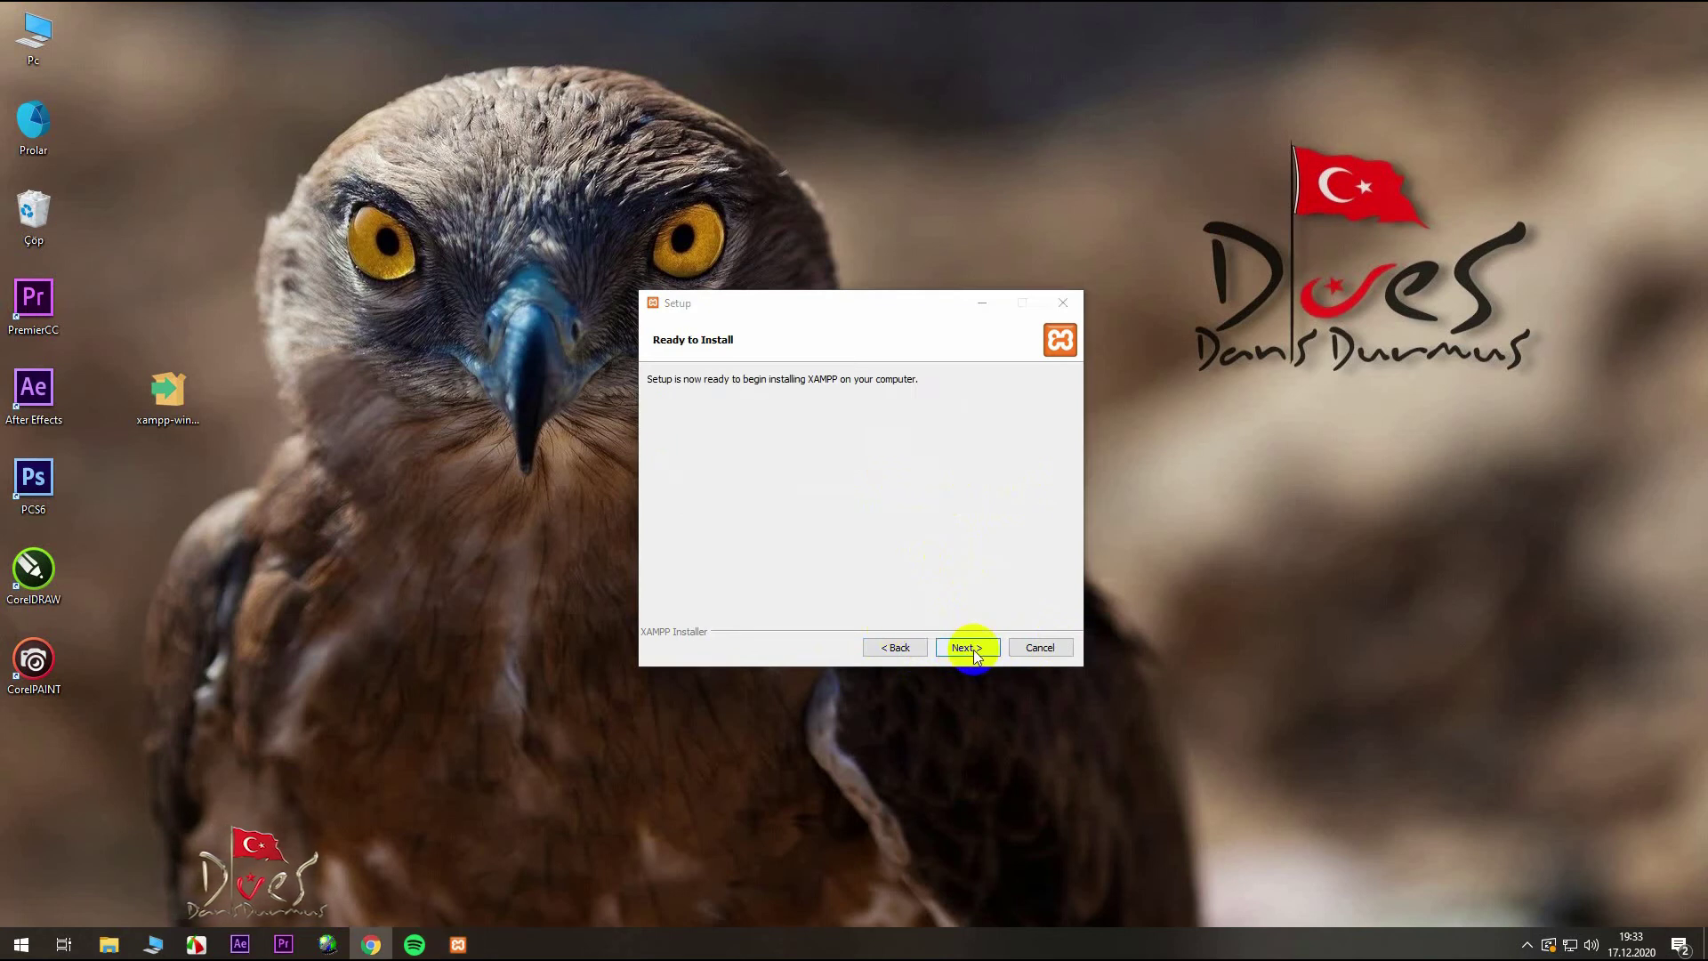
click(970, 648)
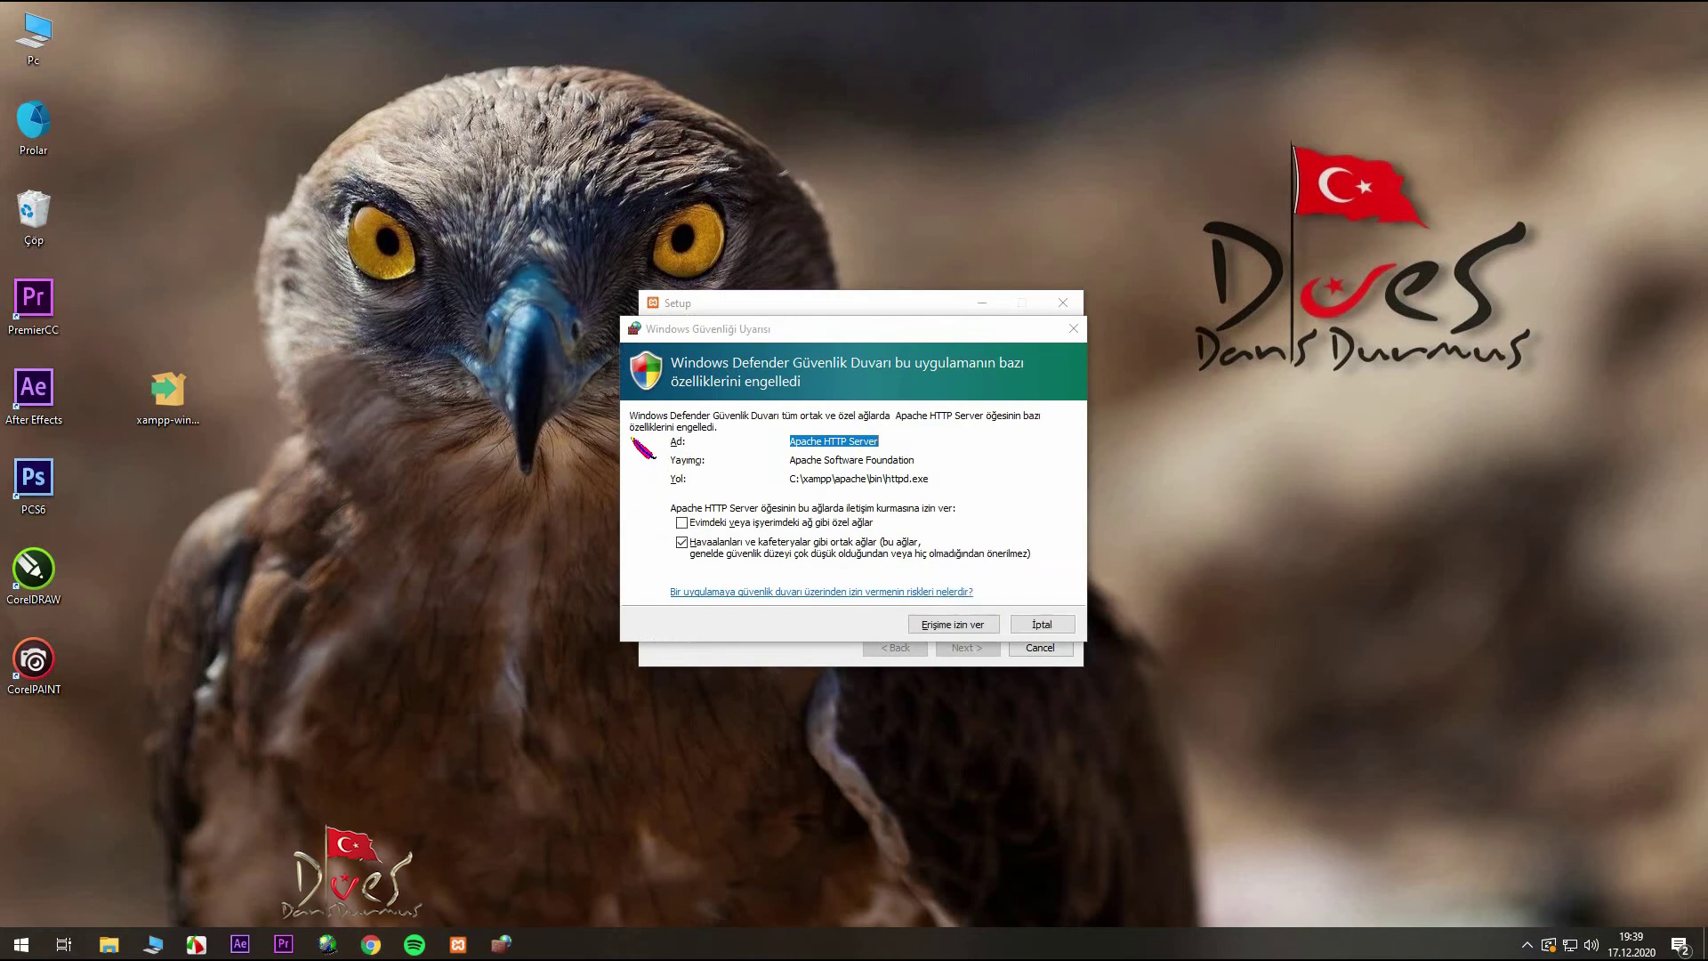
- Allow Apache HTTP Server through the Windows Defender Firewall
click(931, 625)
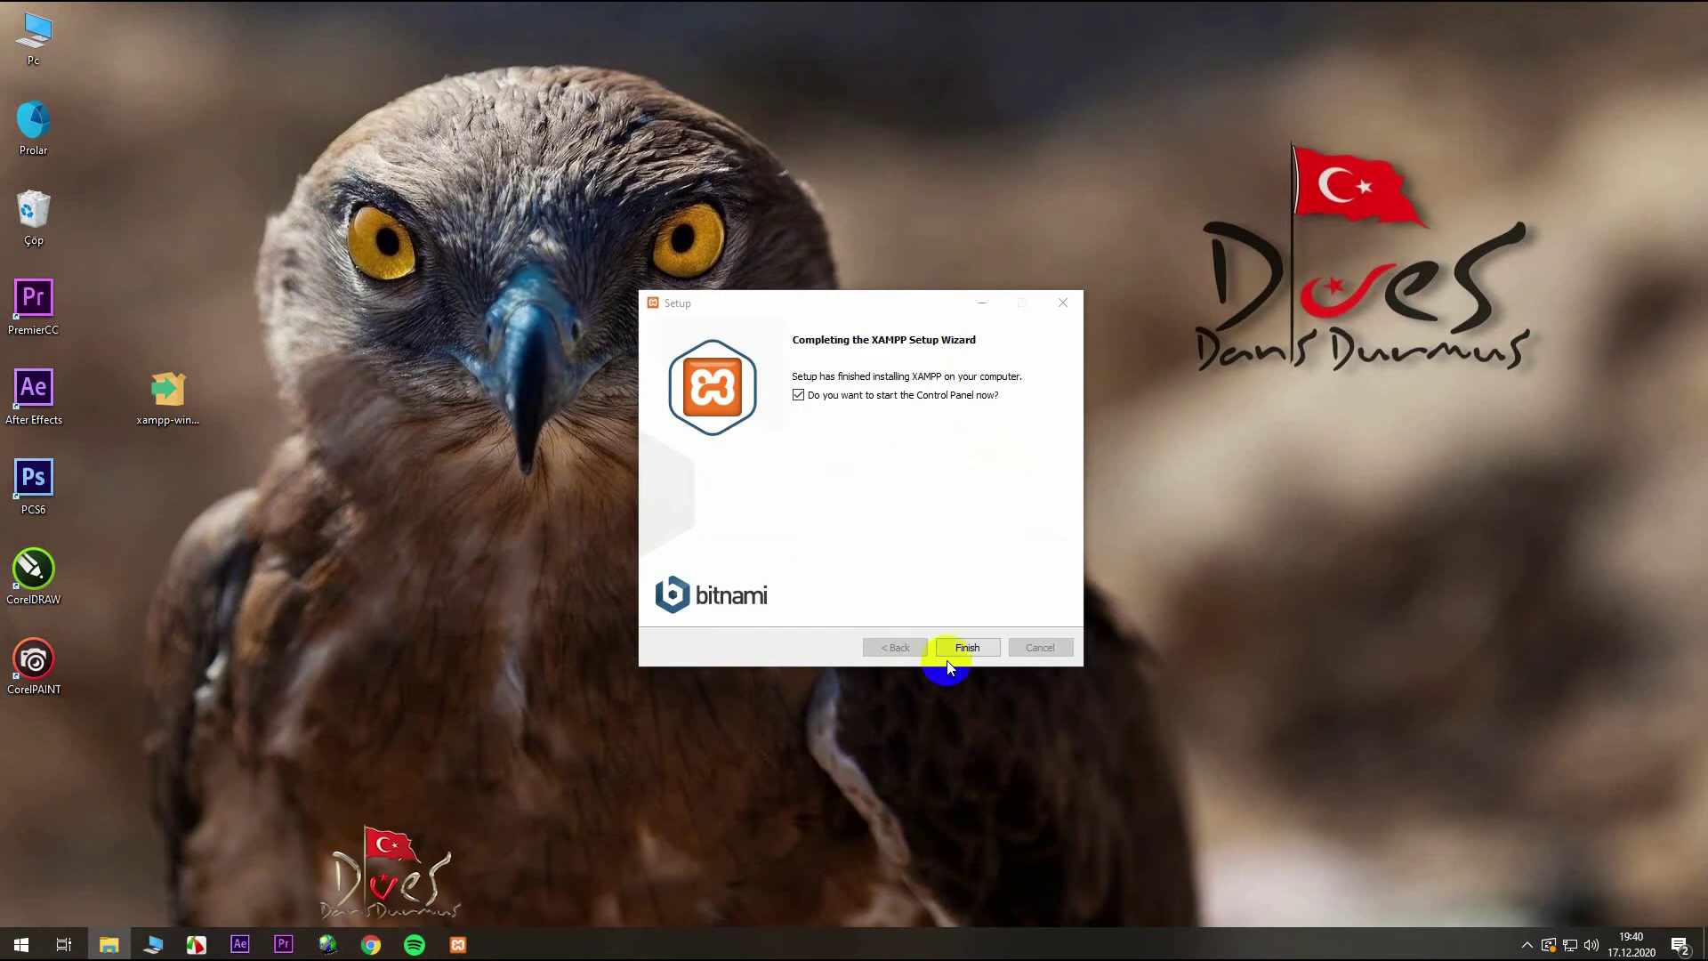
- Finish the XAMPP setup wizard, close the Bitnami tab and reload localhost
click(948, 654)
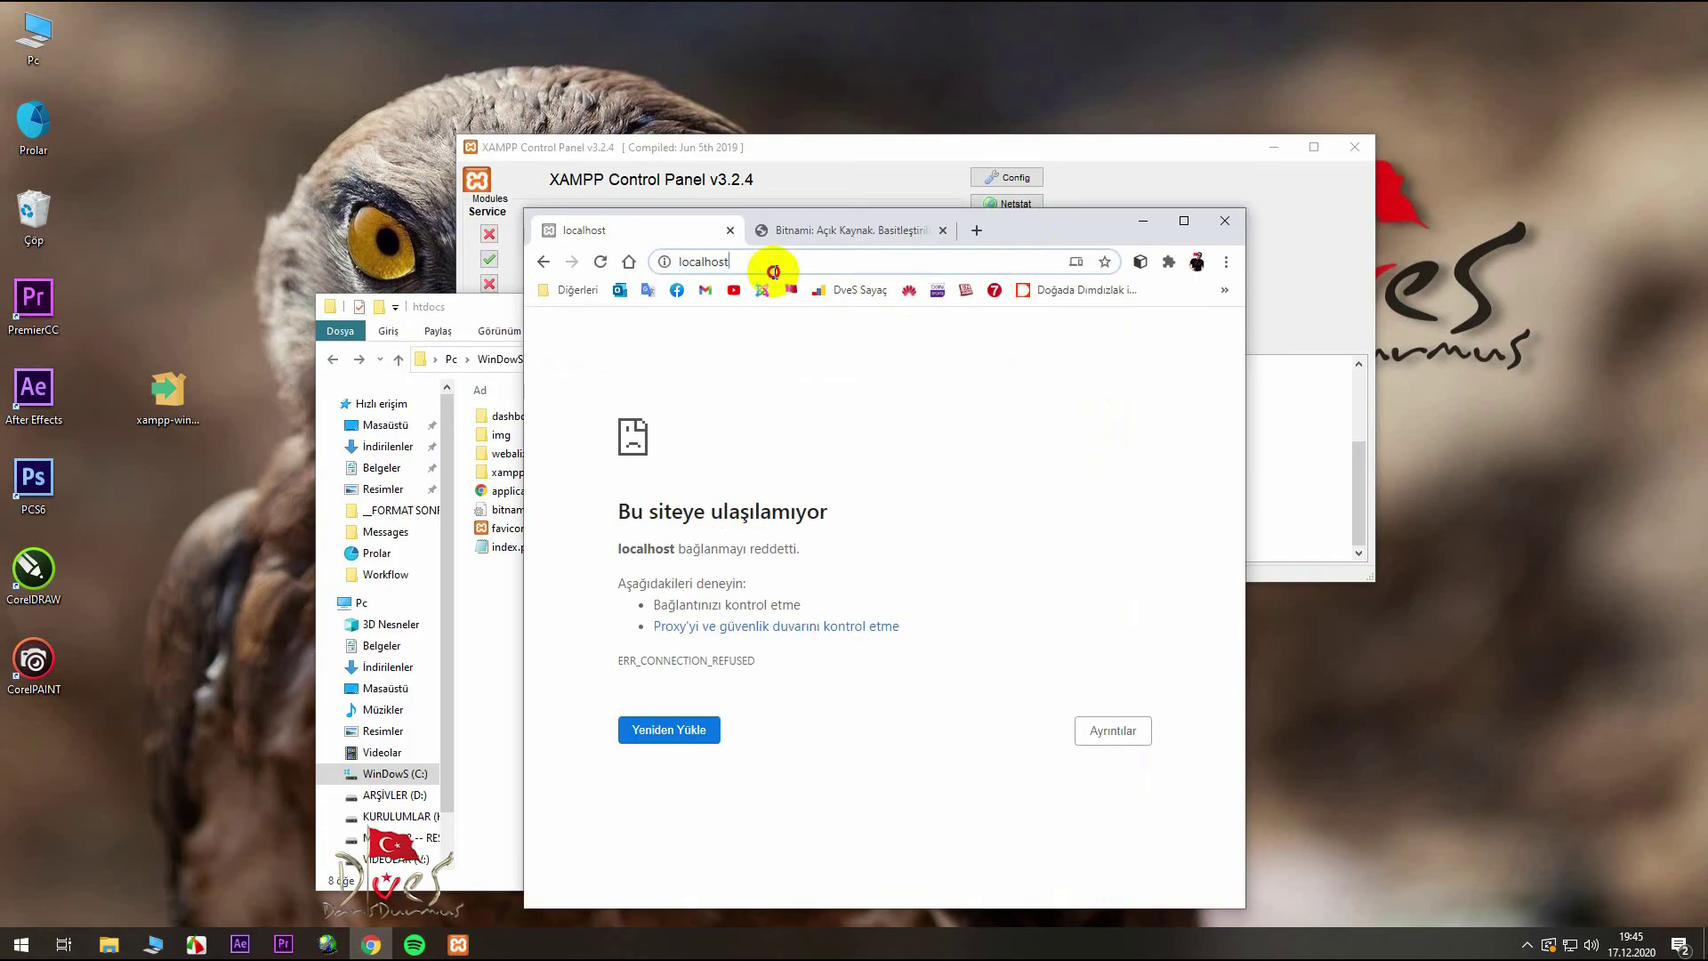
click(900, 256)
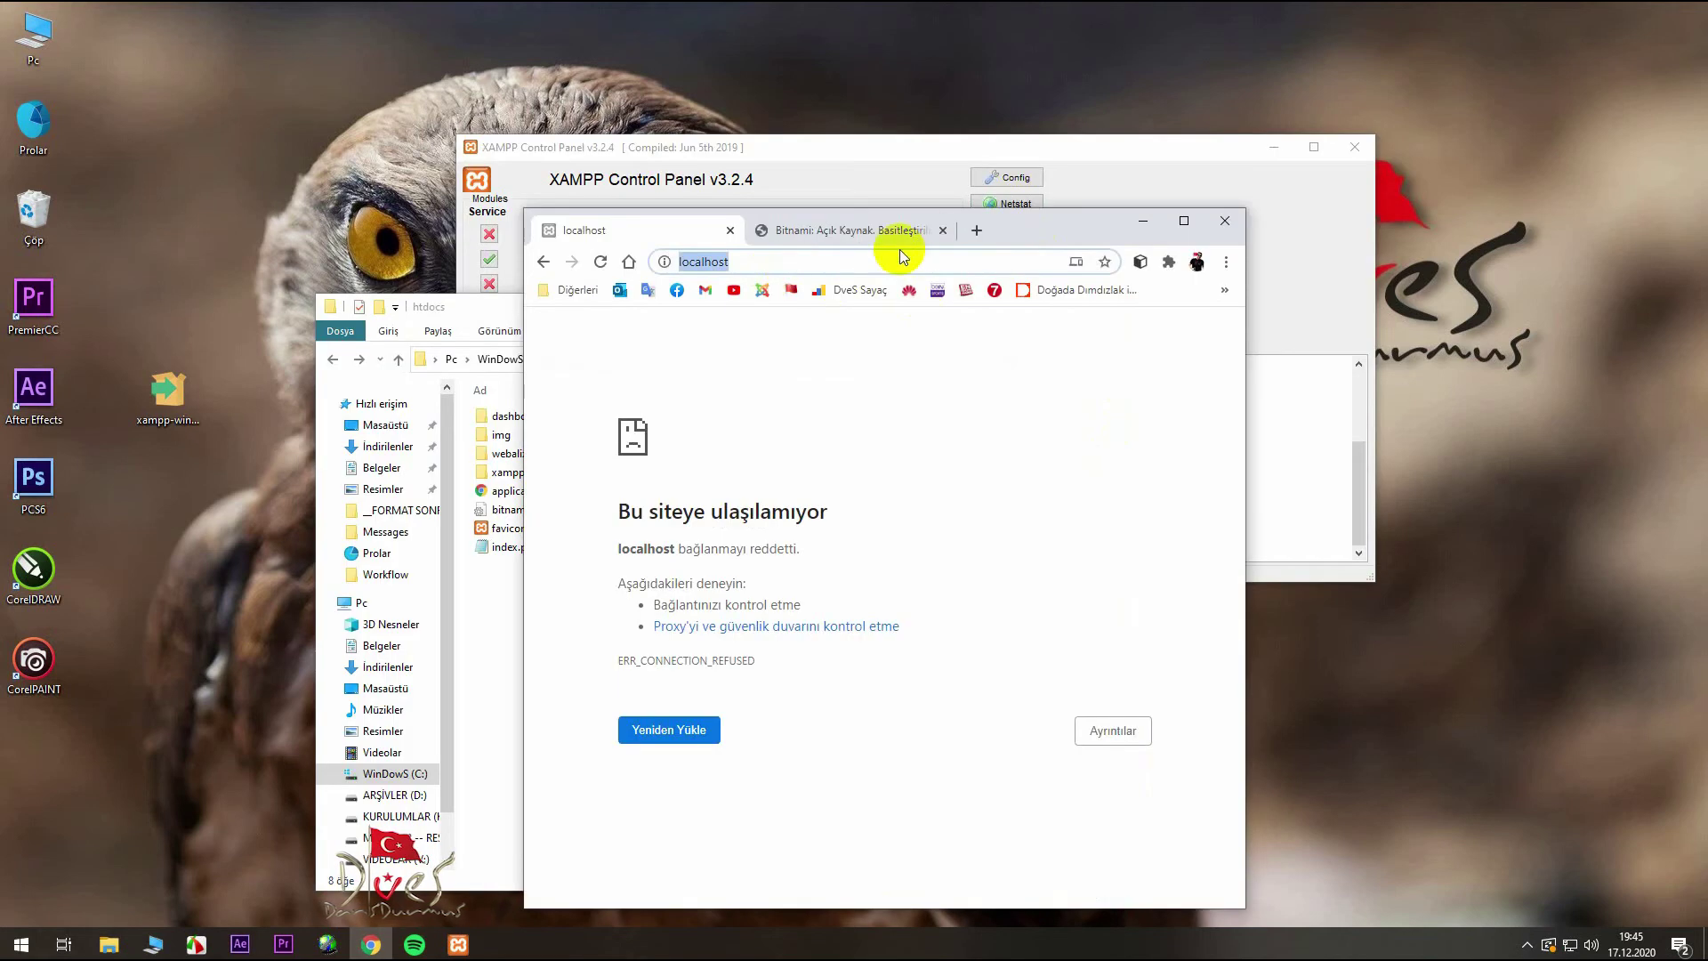
click(943, 230)
key(Return)
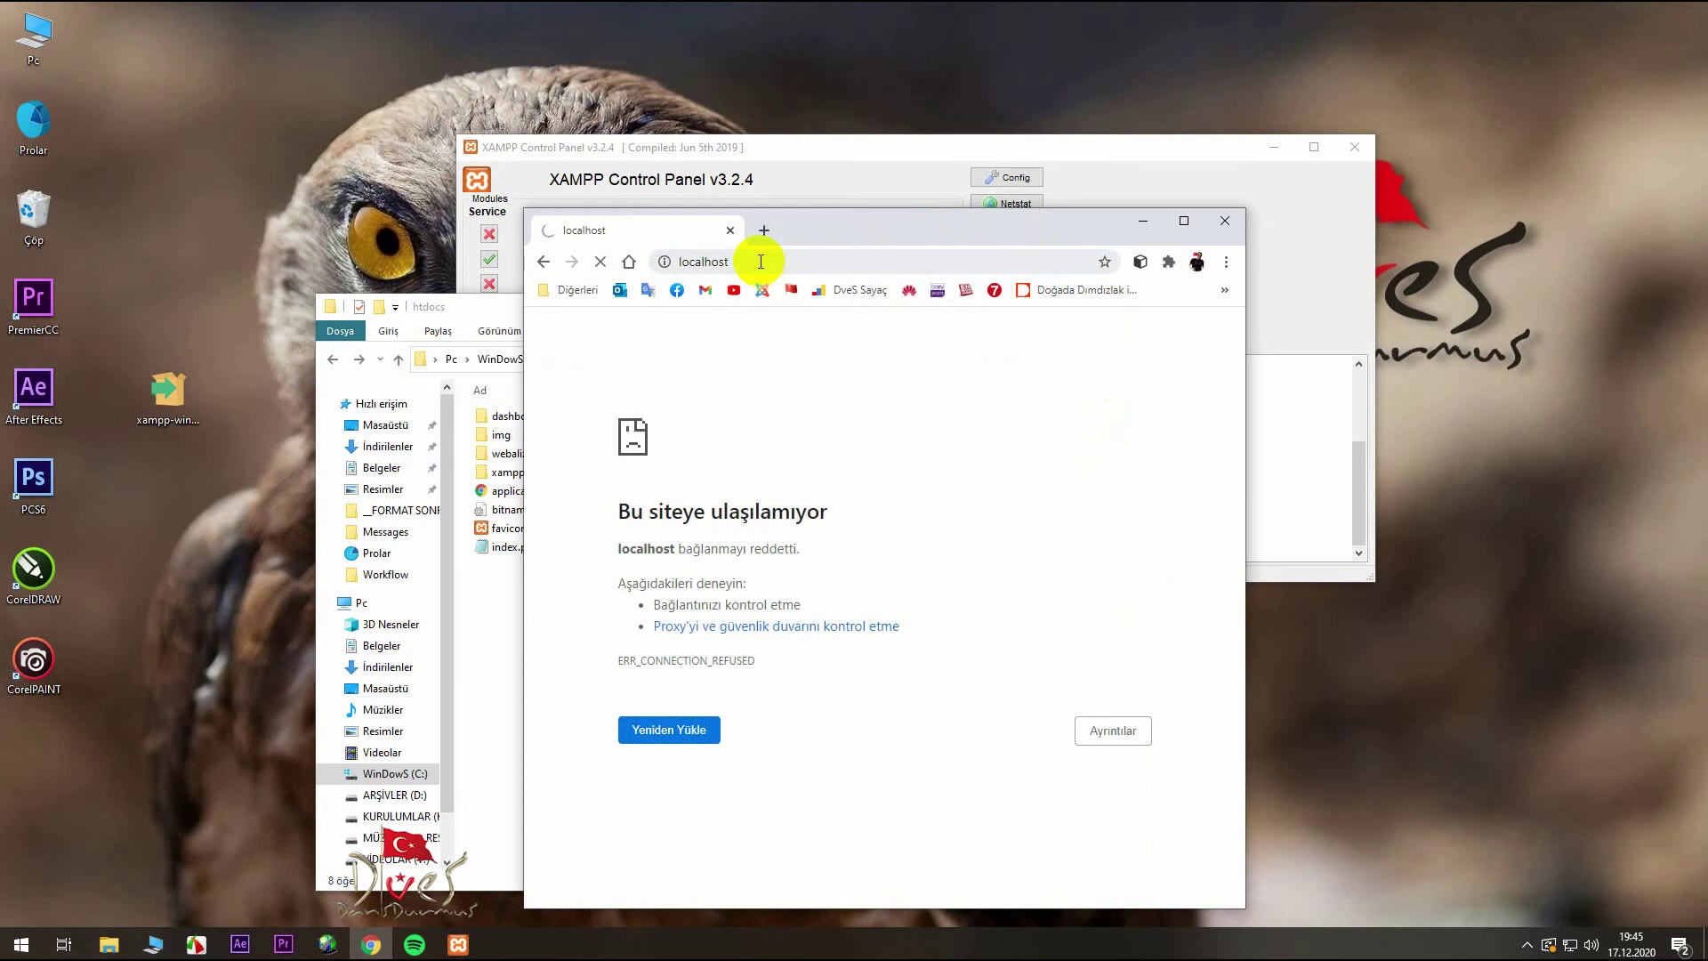
- Start Apache in XAMPP Control Panel and confirm localhost shows 'deneme'
drag(801, 233, 529, 200)
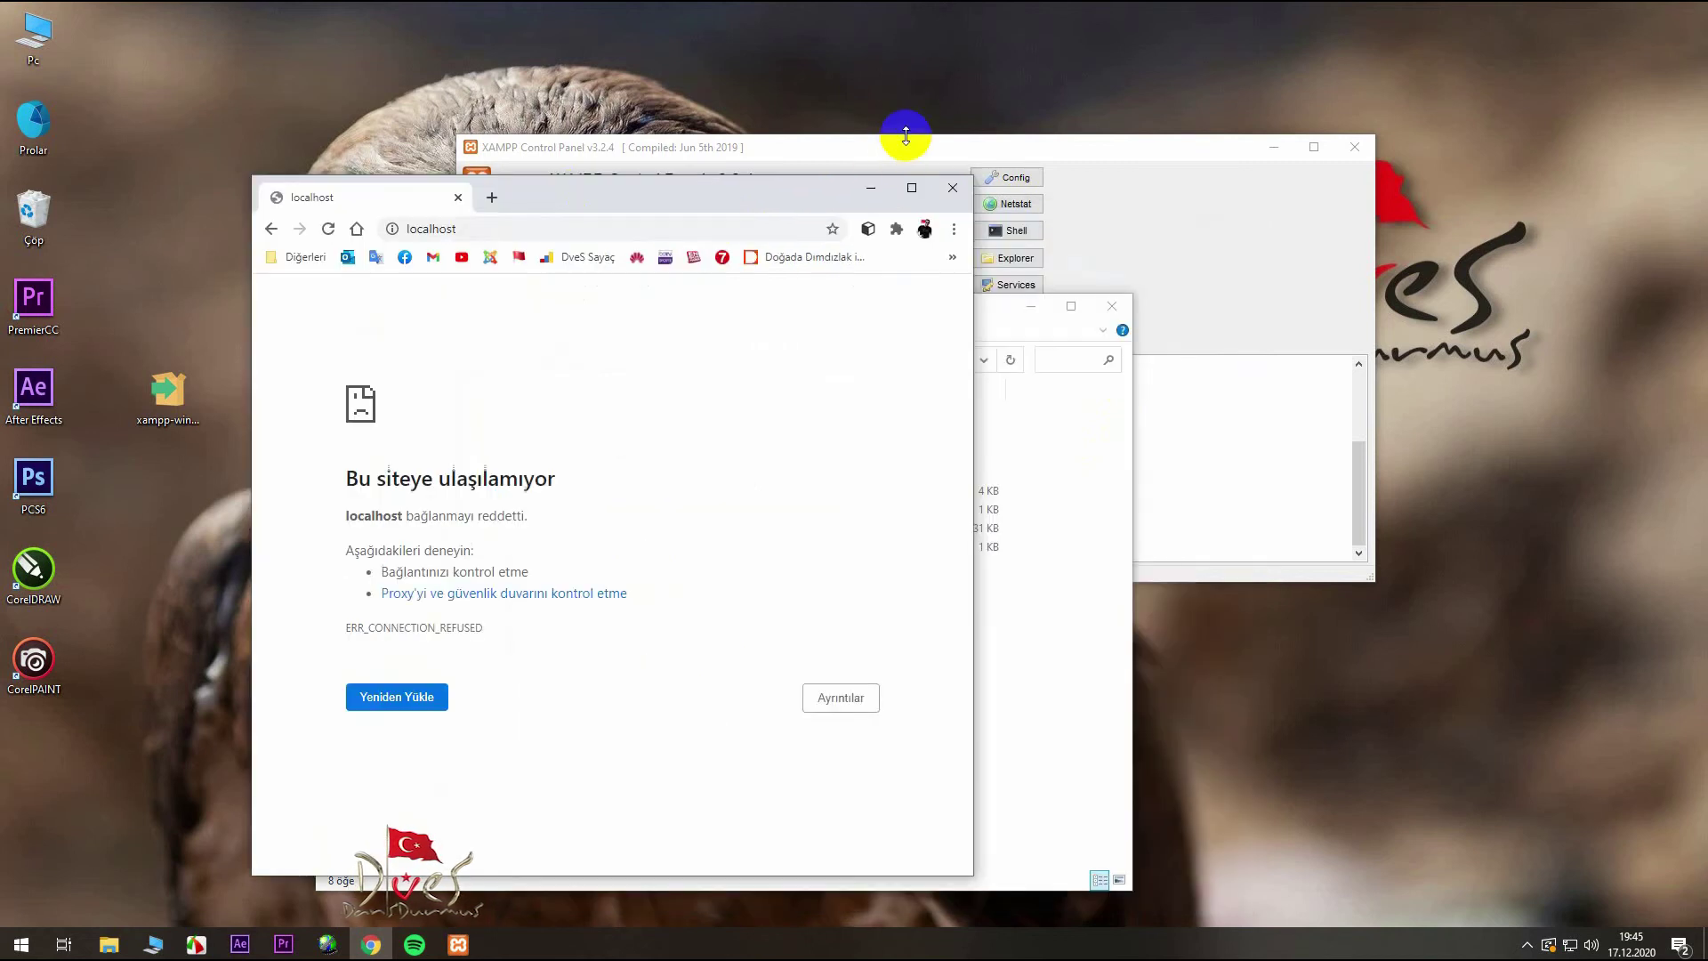
click(908, 146)
drag(909, 147, 1074, 175)
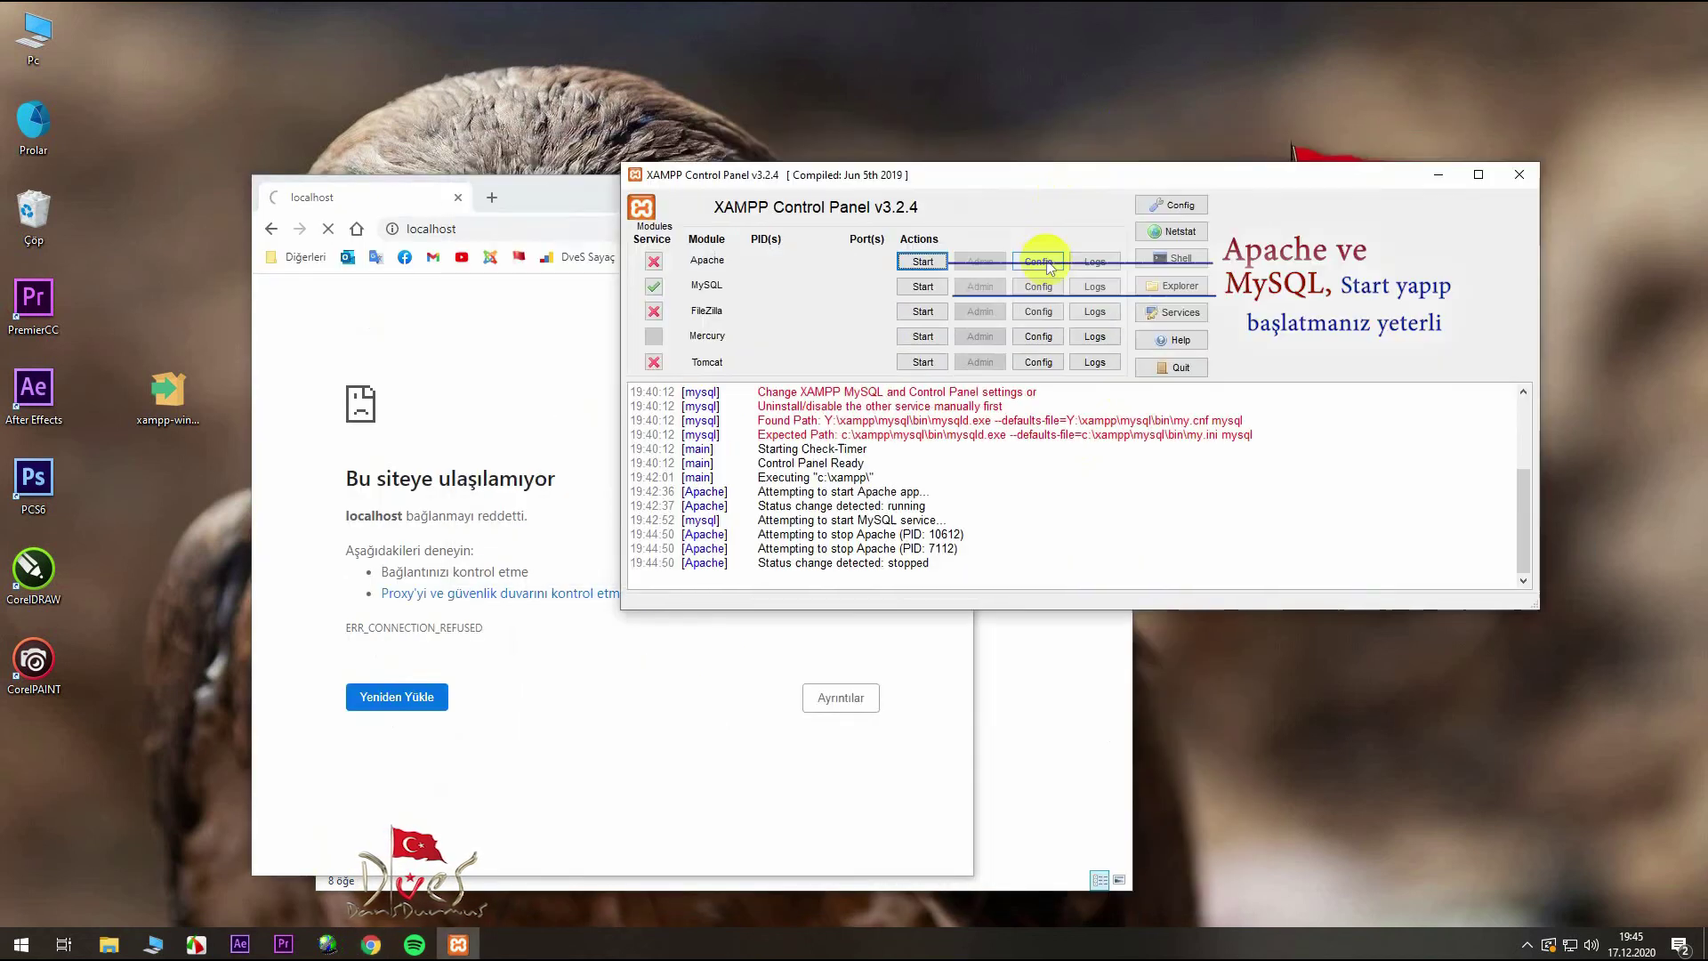
click(921, 261)
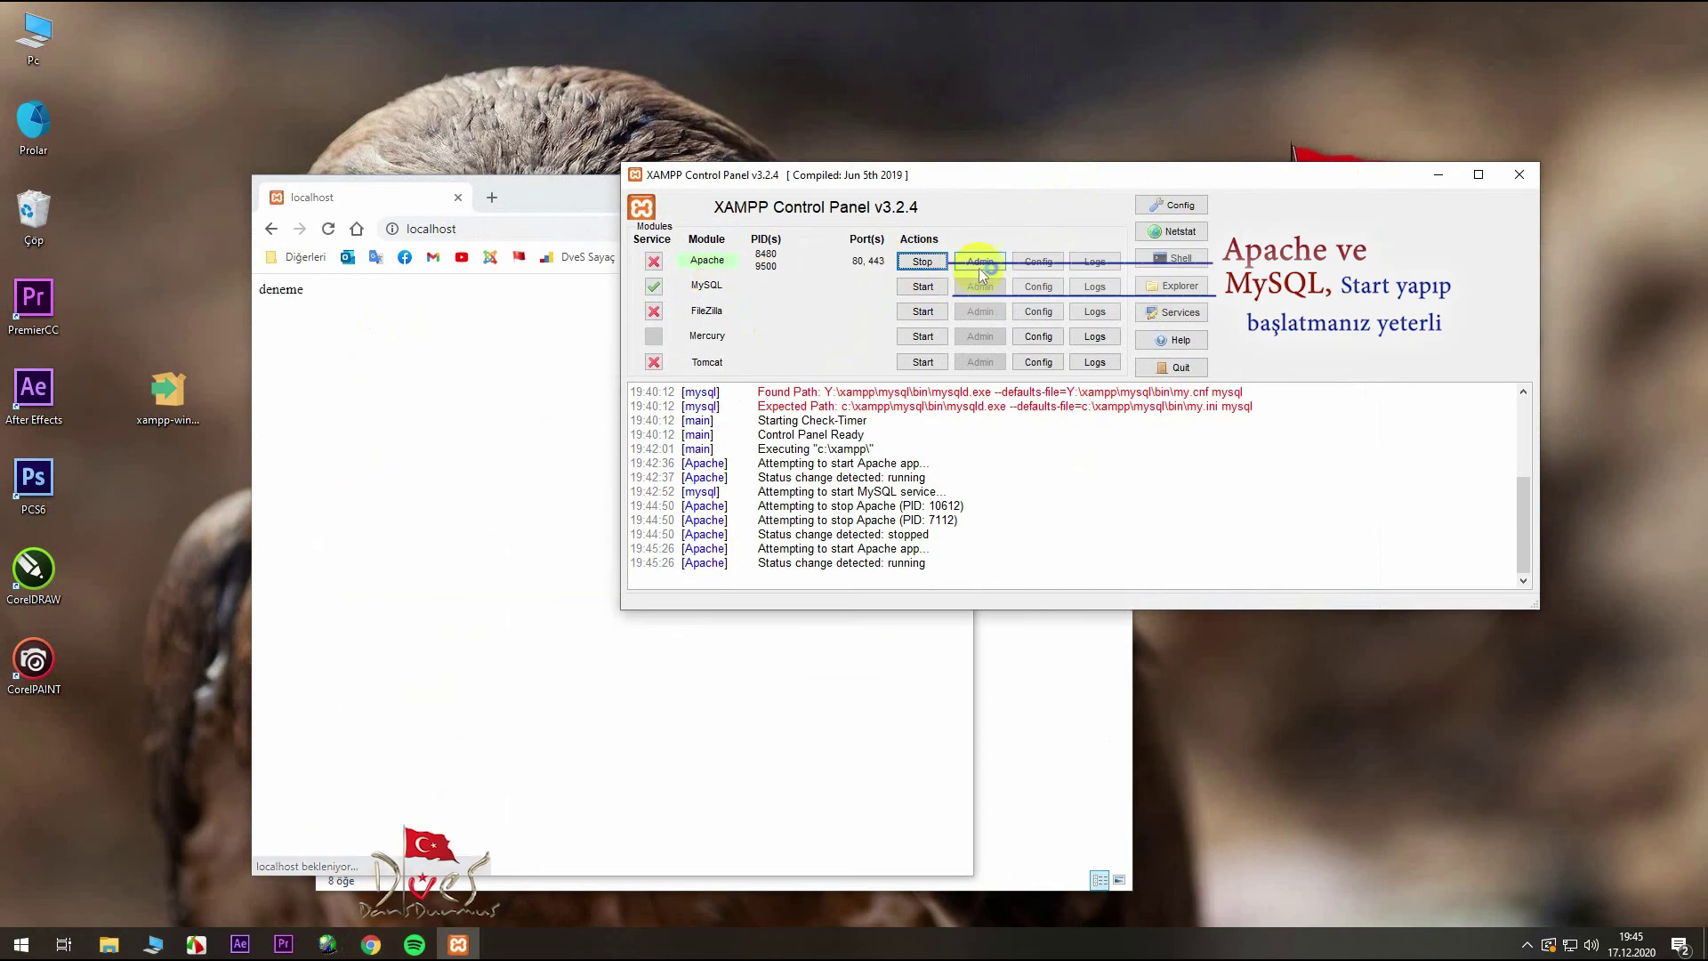
click(555, 199)
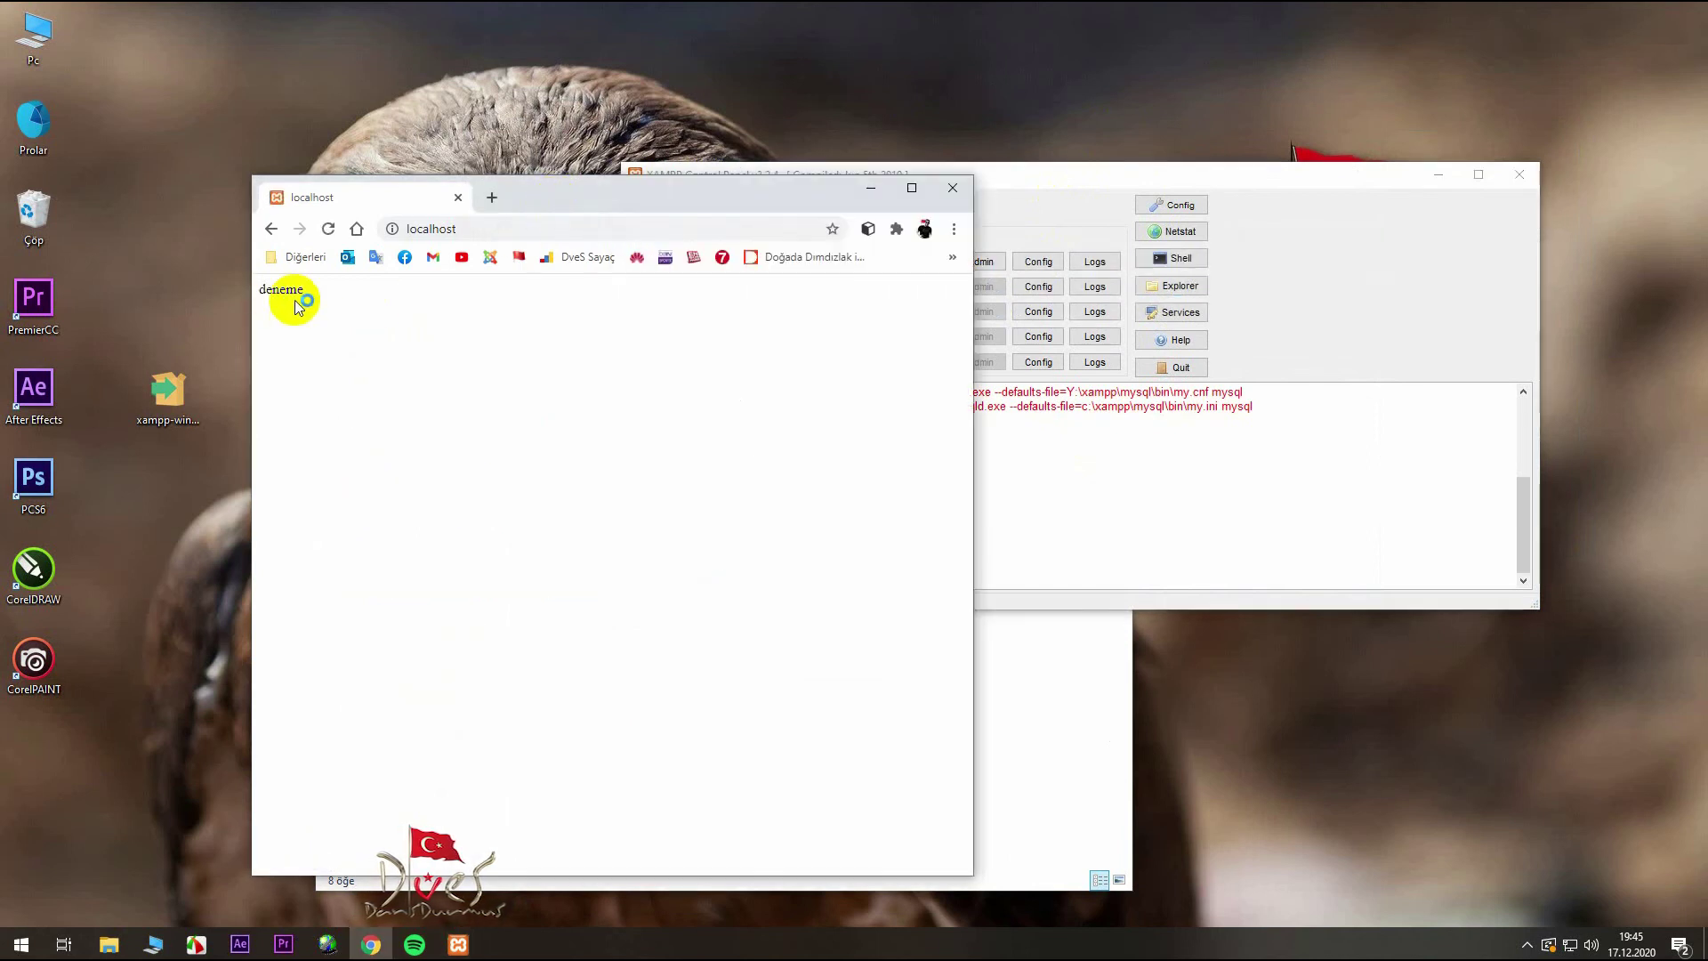
drag(303, 291, 240, 293)
- Open htdocs' index.php in Notepad and arrange it beside the browser
click(1023, 706)
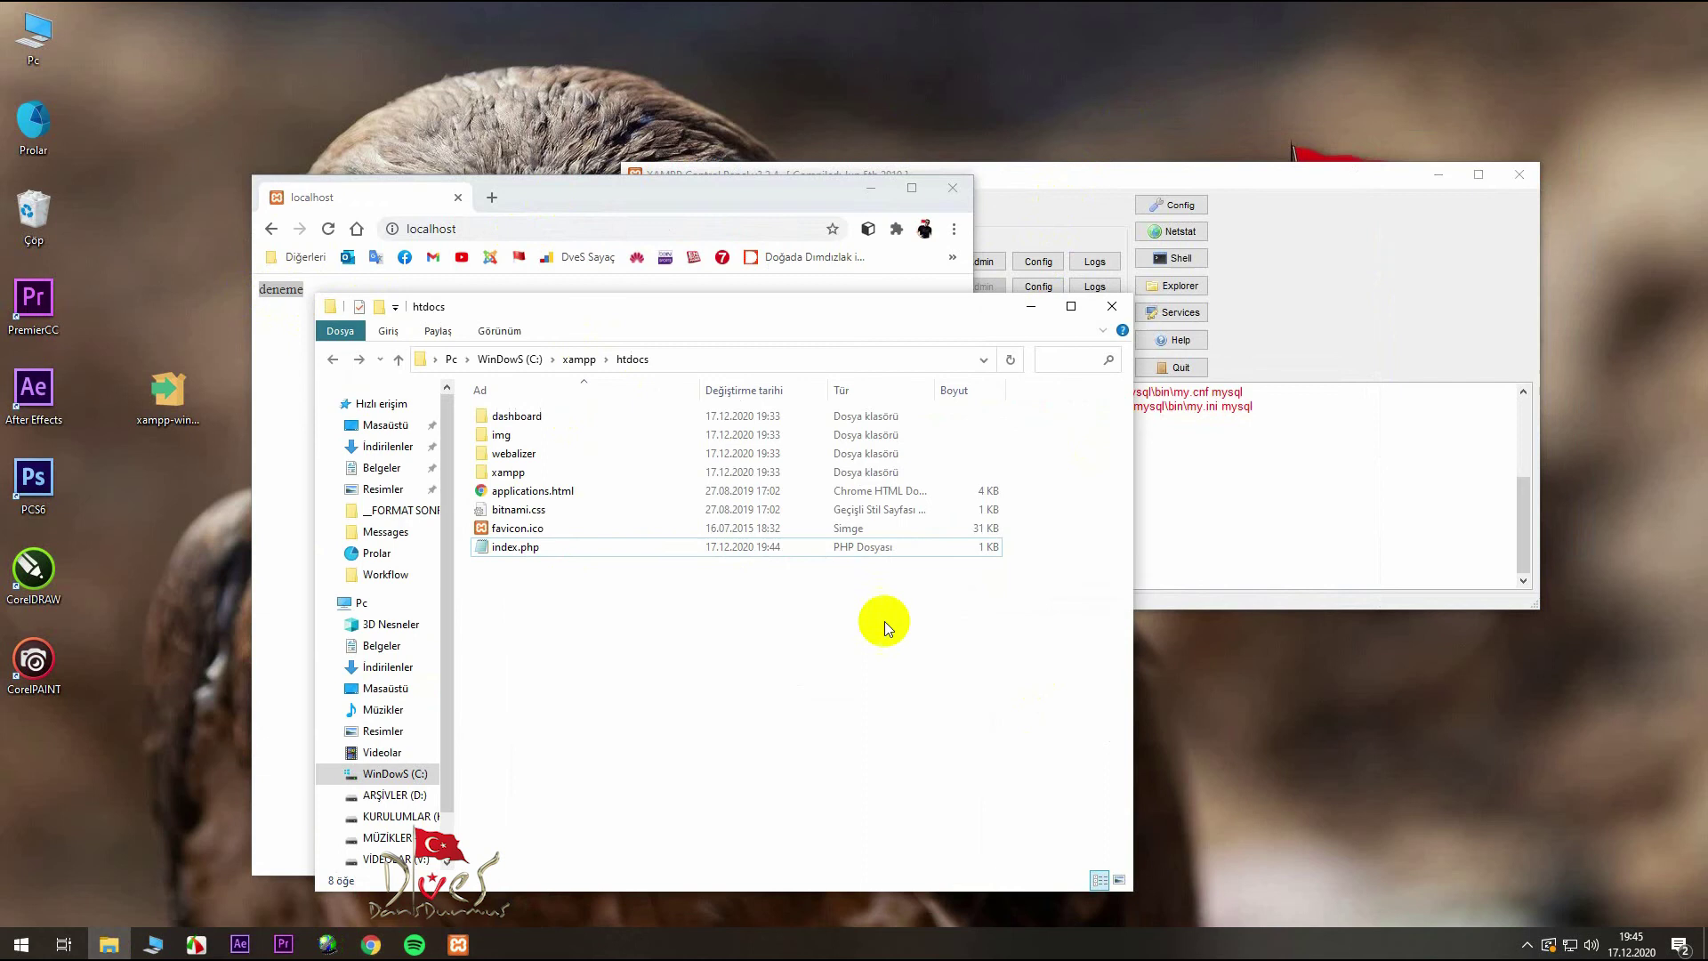
double_click(533, 544)
drag(106, 163, 1148, 286)
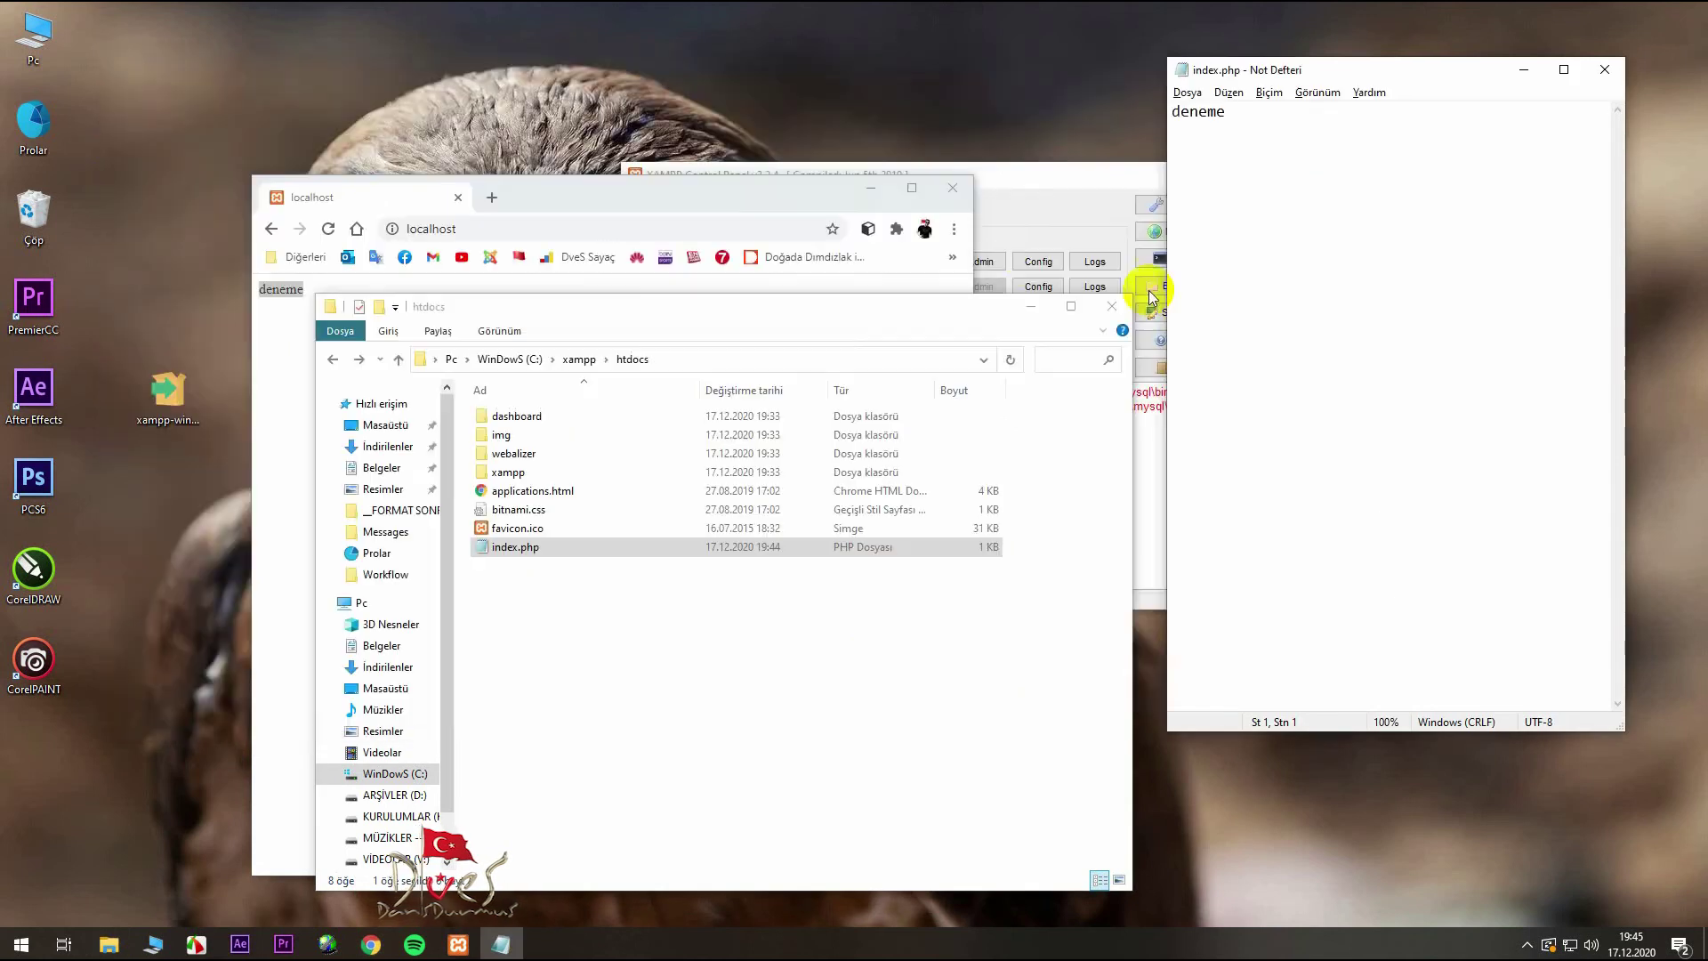
click(1032, 309)
click(1244, 70)
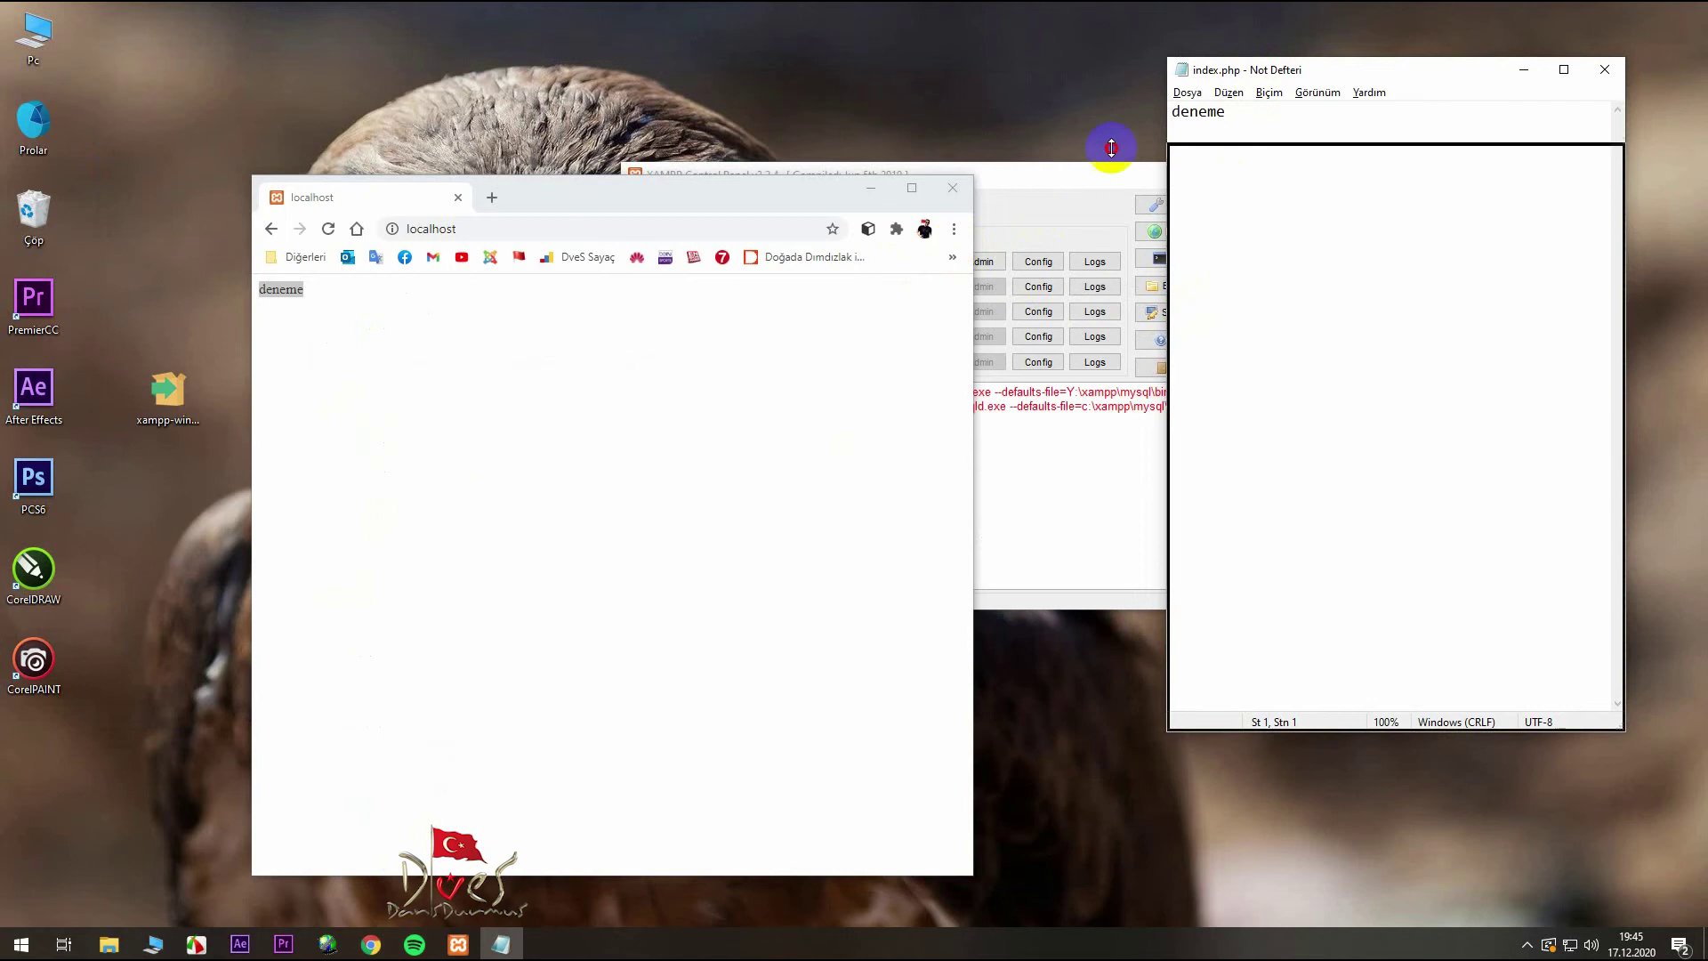
drag(1243, 69, 837, 278)
- Change index.php to 'deneme 1 2 3', save it and reload localhost to verify
click(854, 358)
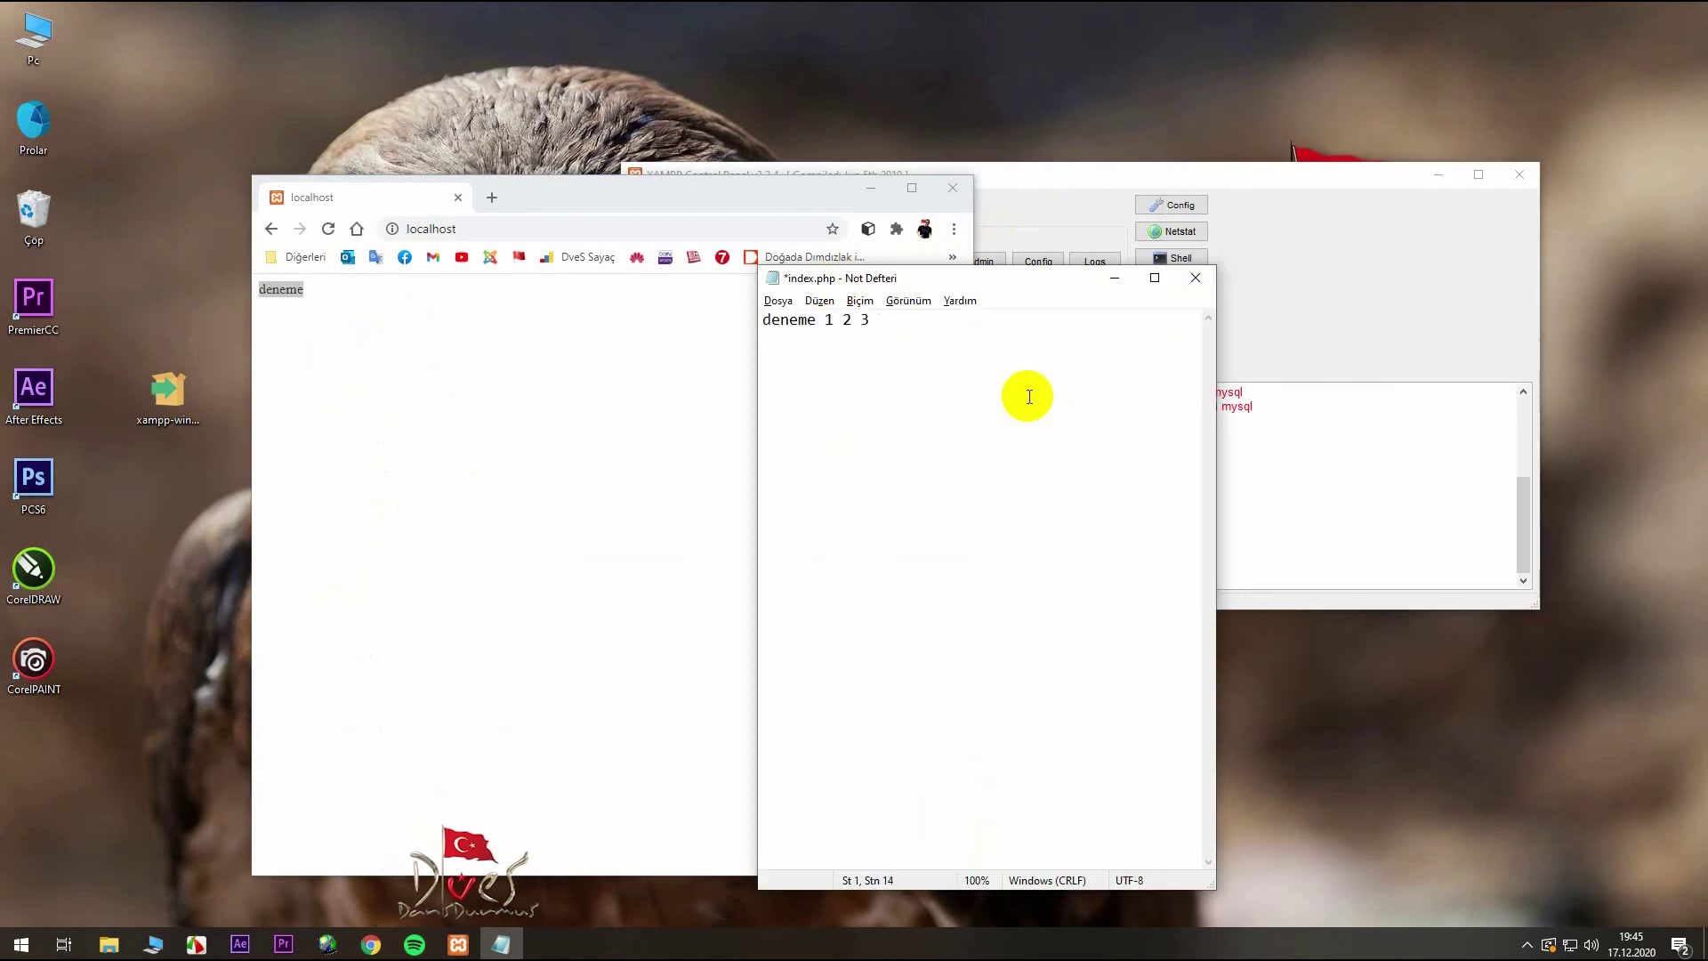
key(ctrl+s)
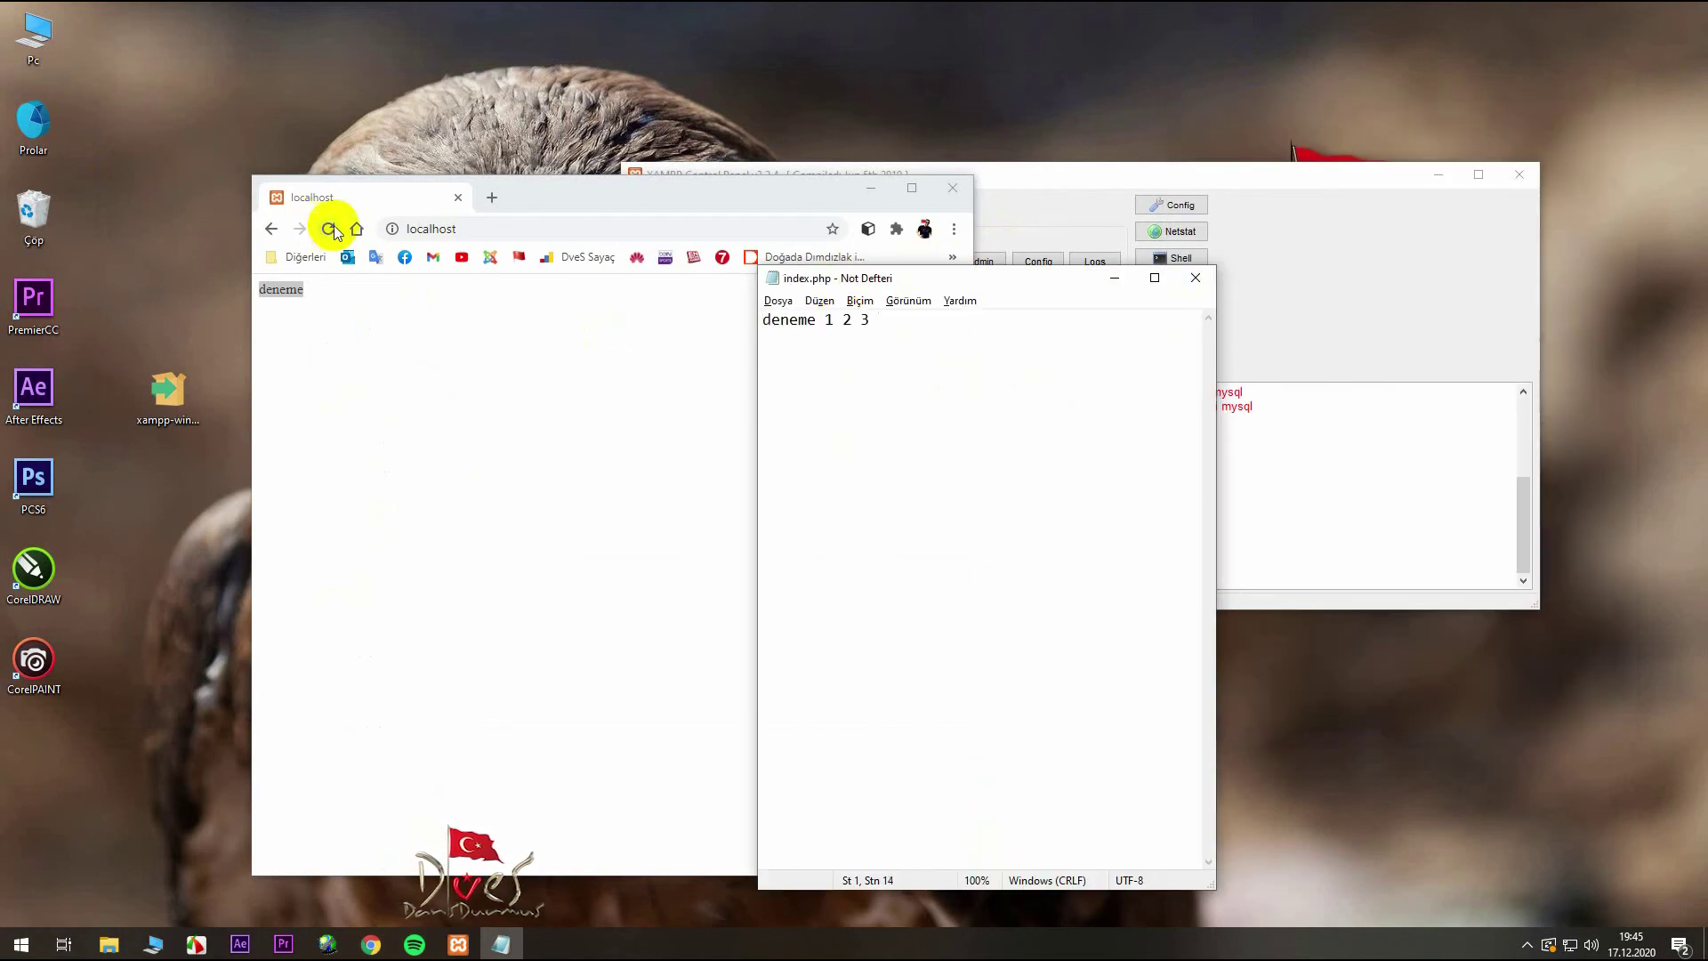
click(328, 229)
drag(362, 296, 236, 299)
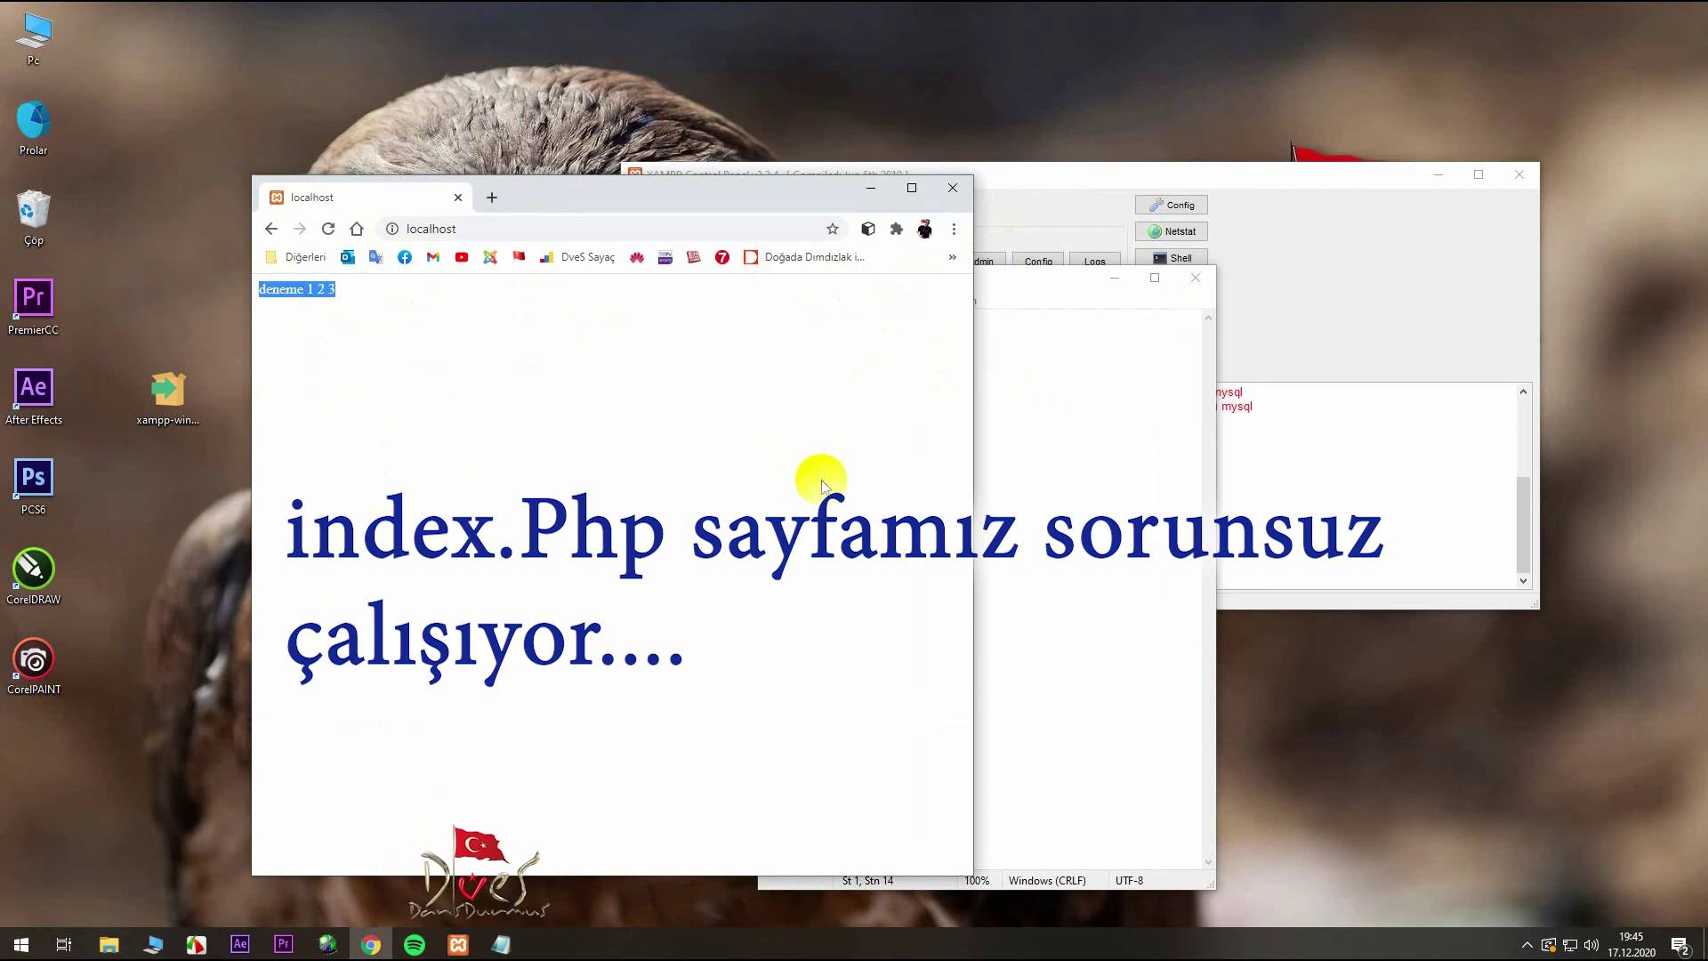
click(871, 188)
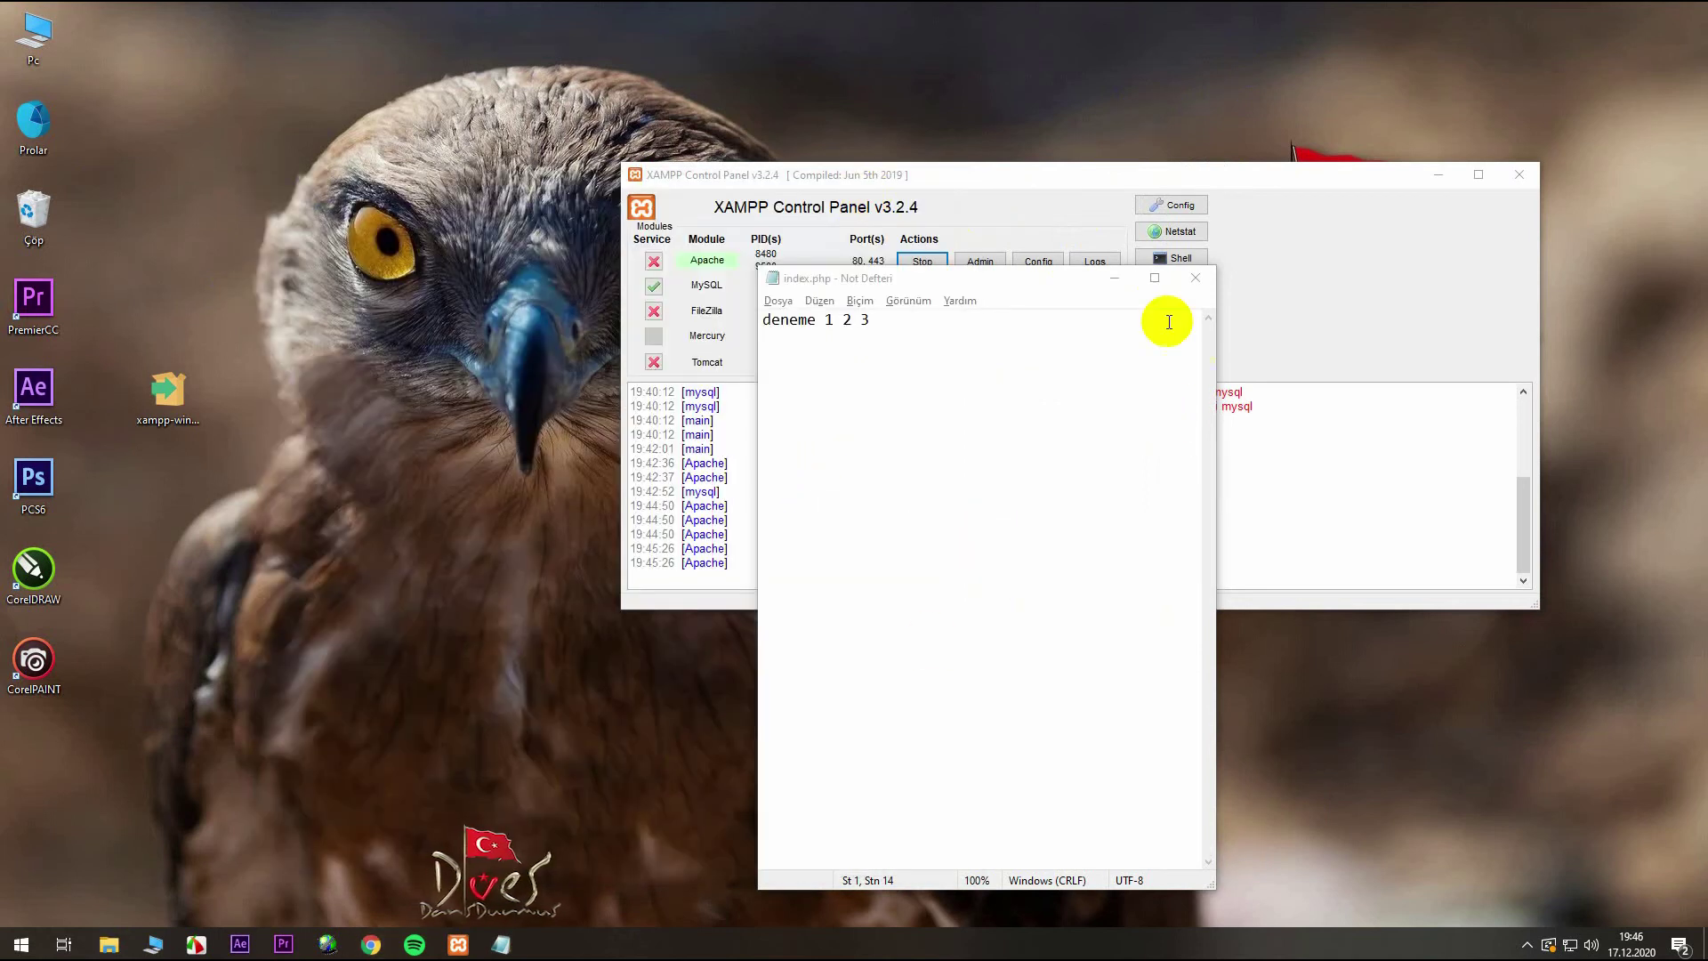
- Close Notepad and open the C:\xampp folder from XAMPP Control Panel
click(1195, 277)
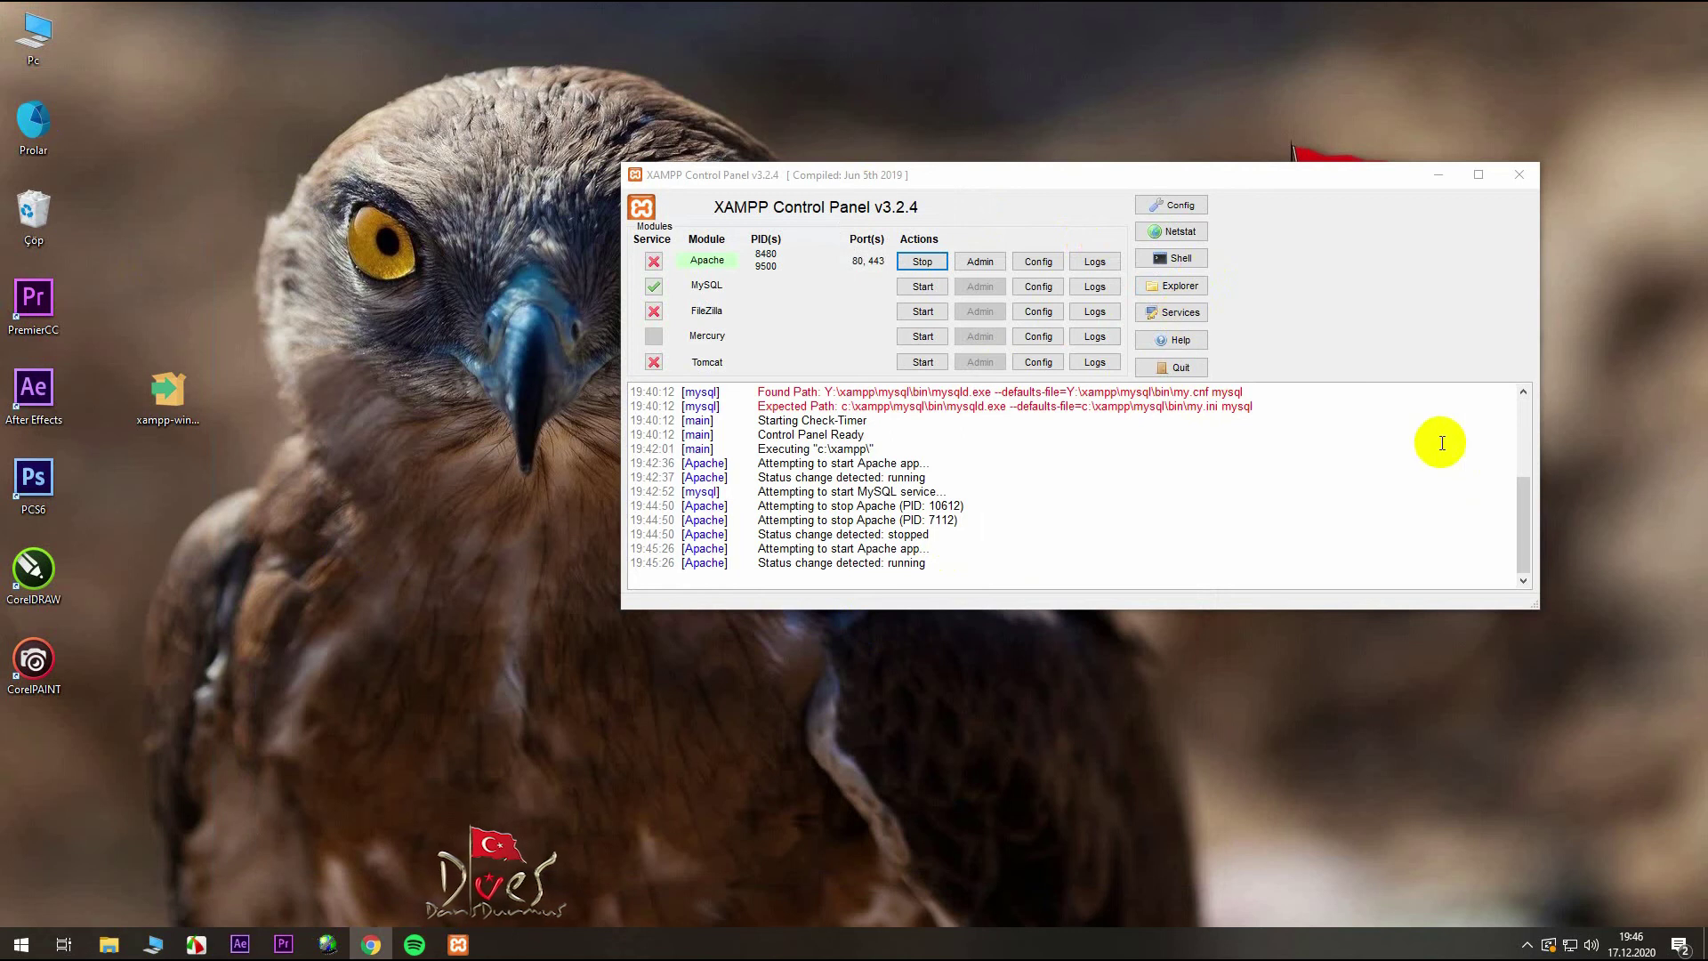
click(1183, 288)
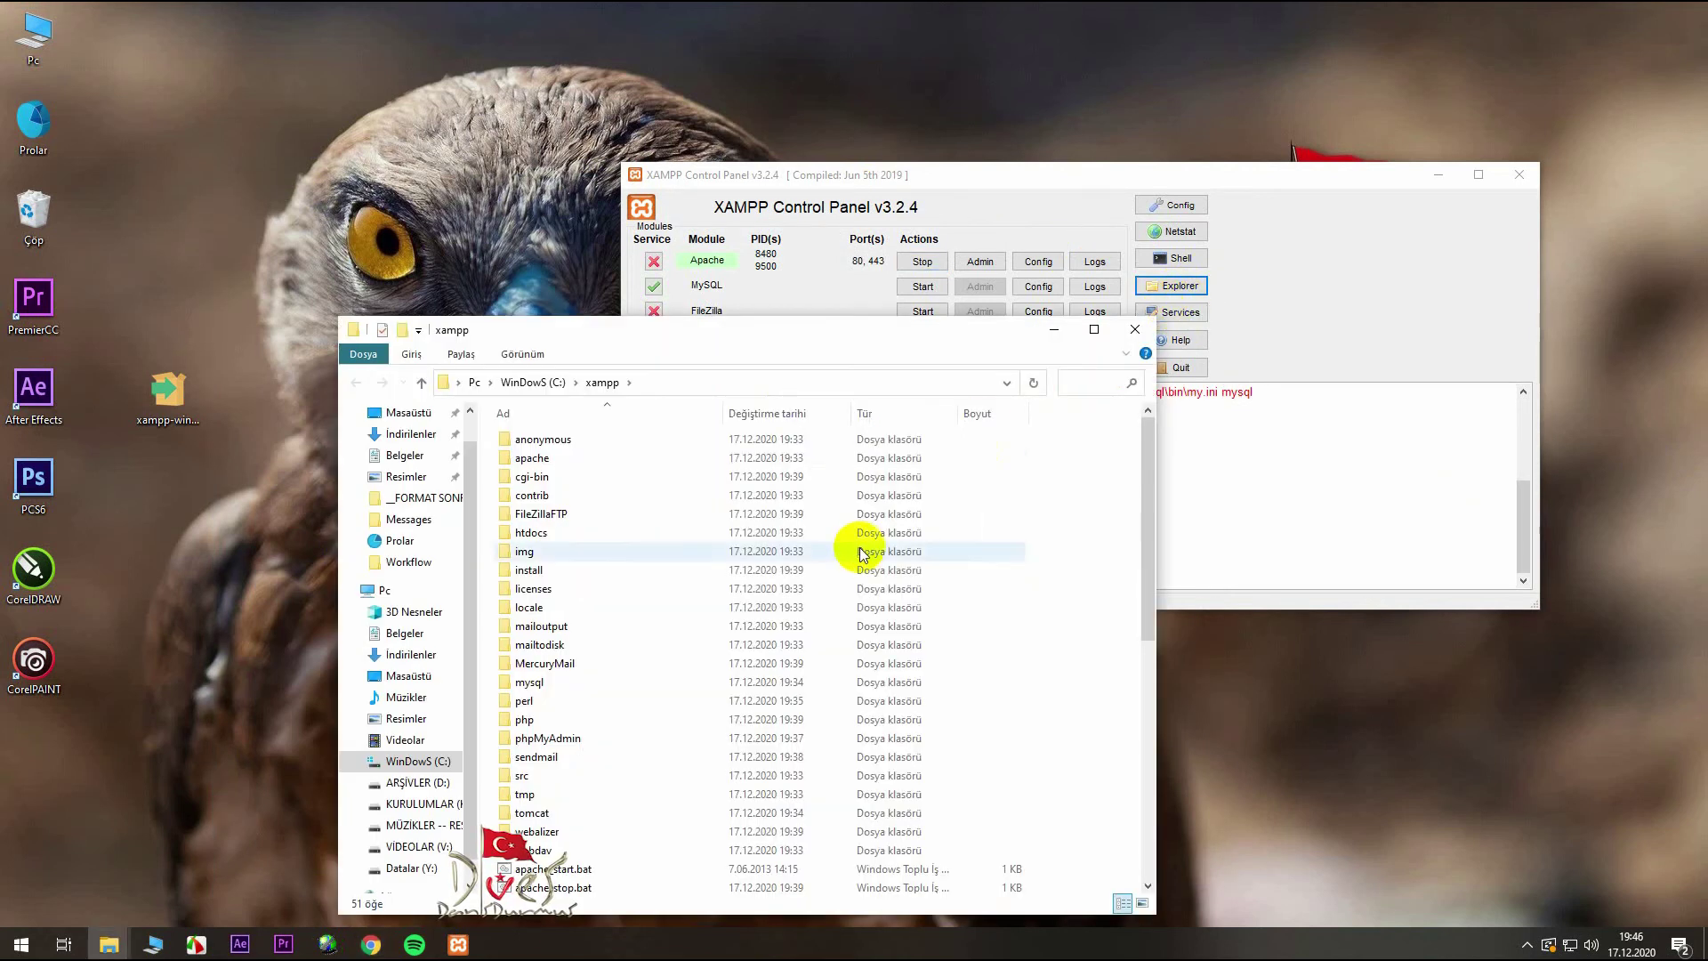
scroll(857, 545, down, 8)
scroll(857, 547, up, 8)
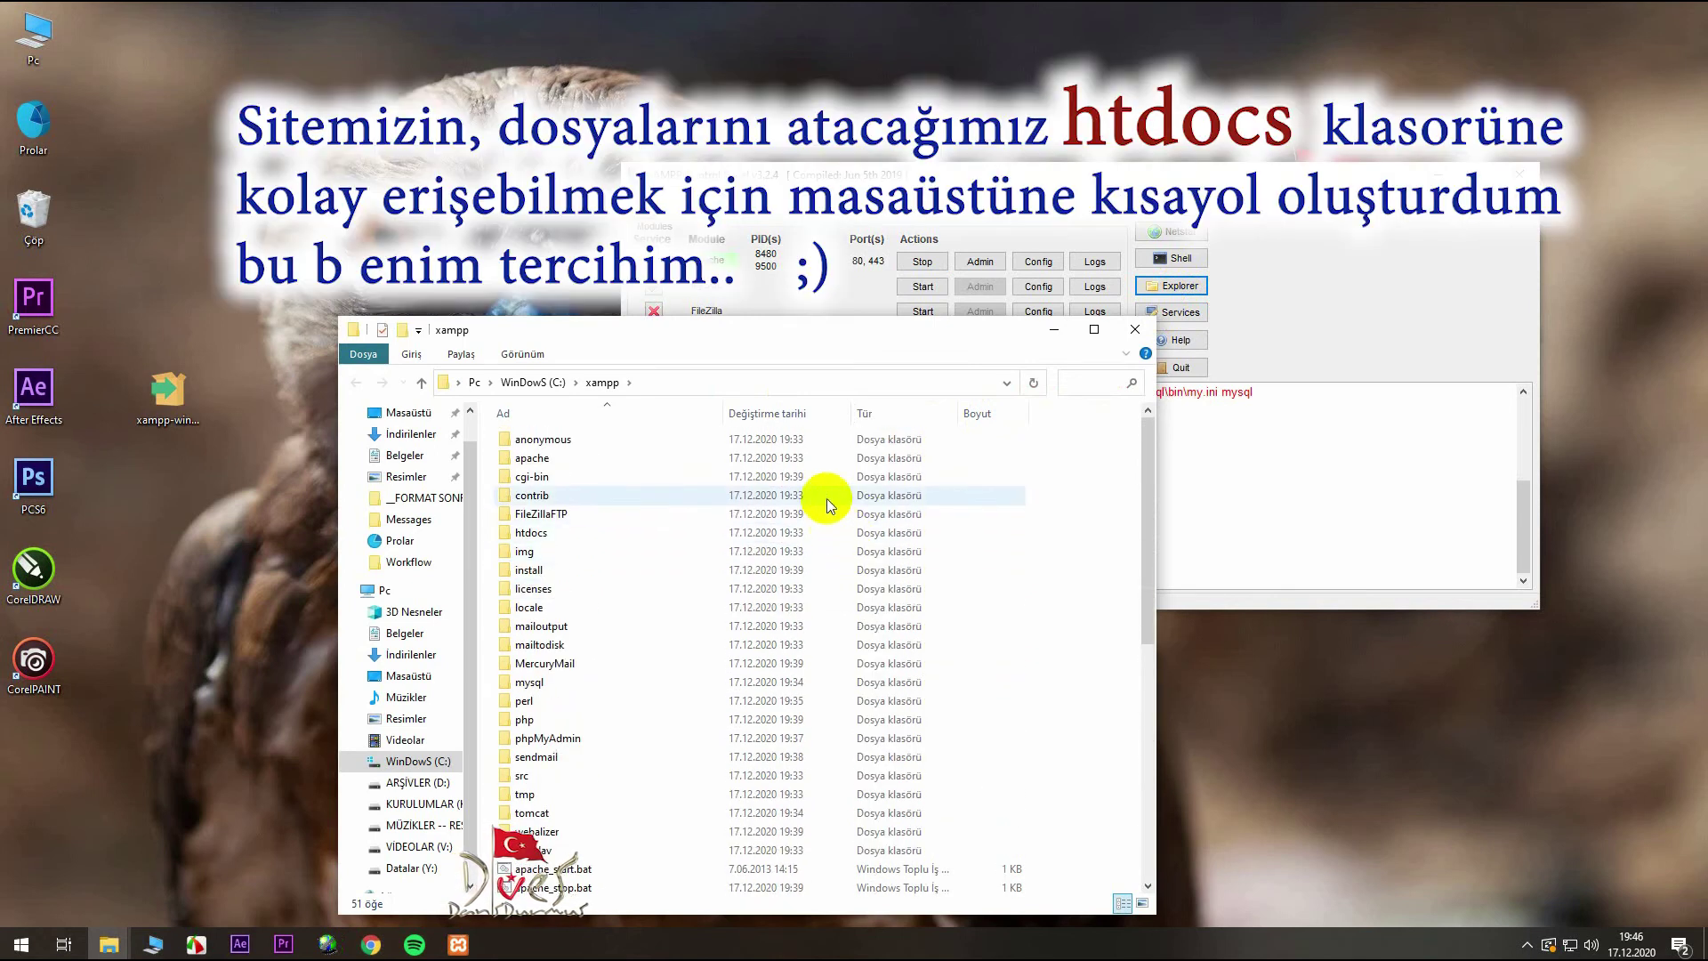
- Create a desktop shortcut to htdocs and rename it 'Localhost'
click(532, 534)
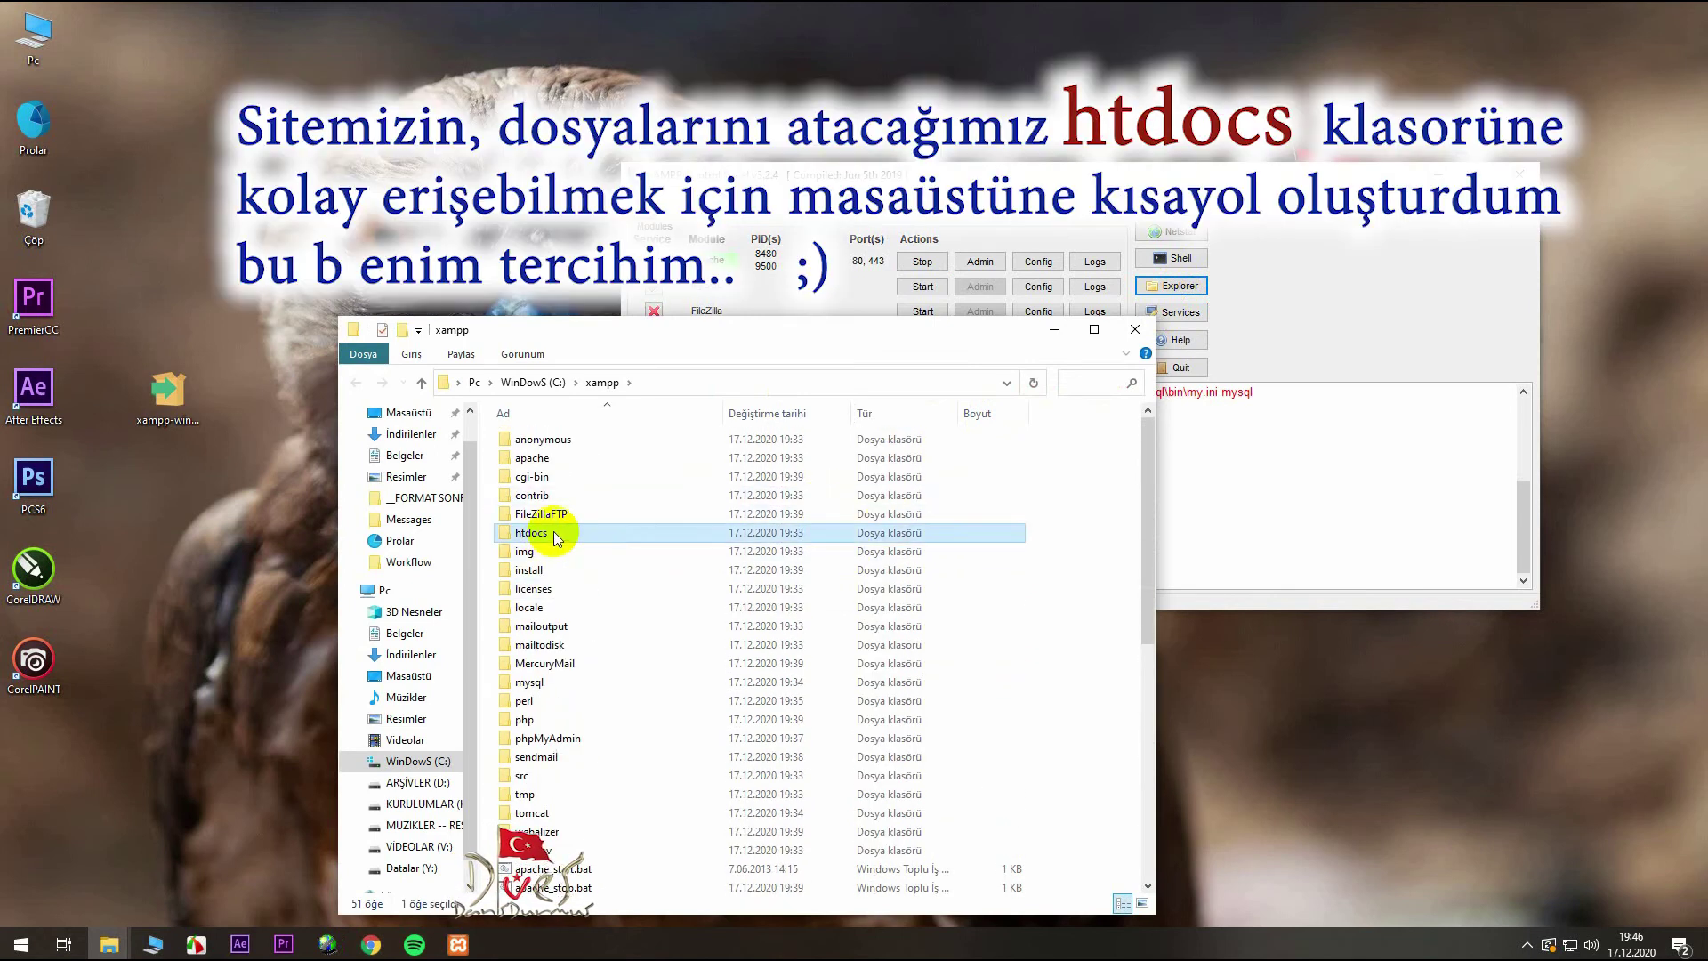
drag(558, 539, 214, 550)
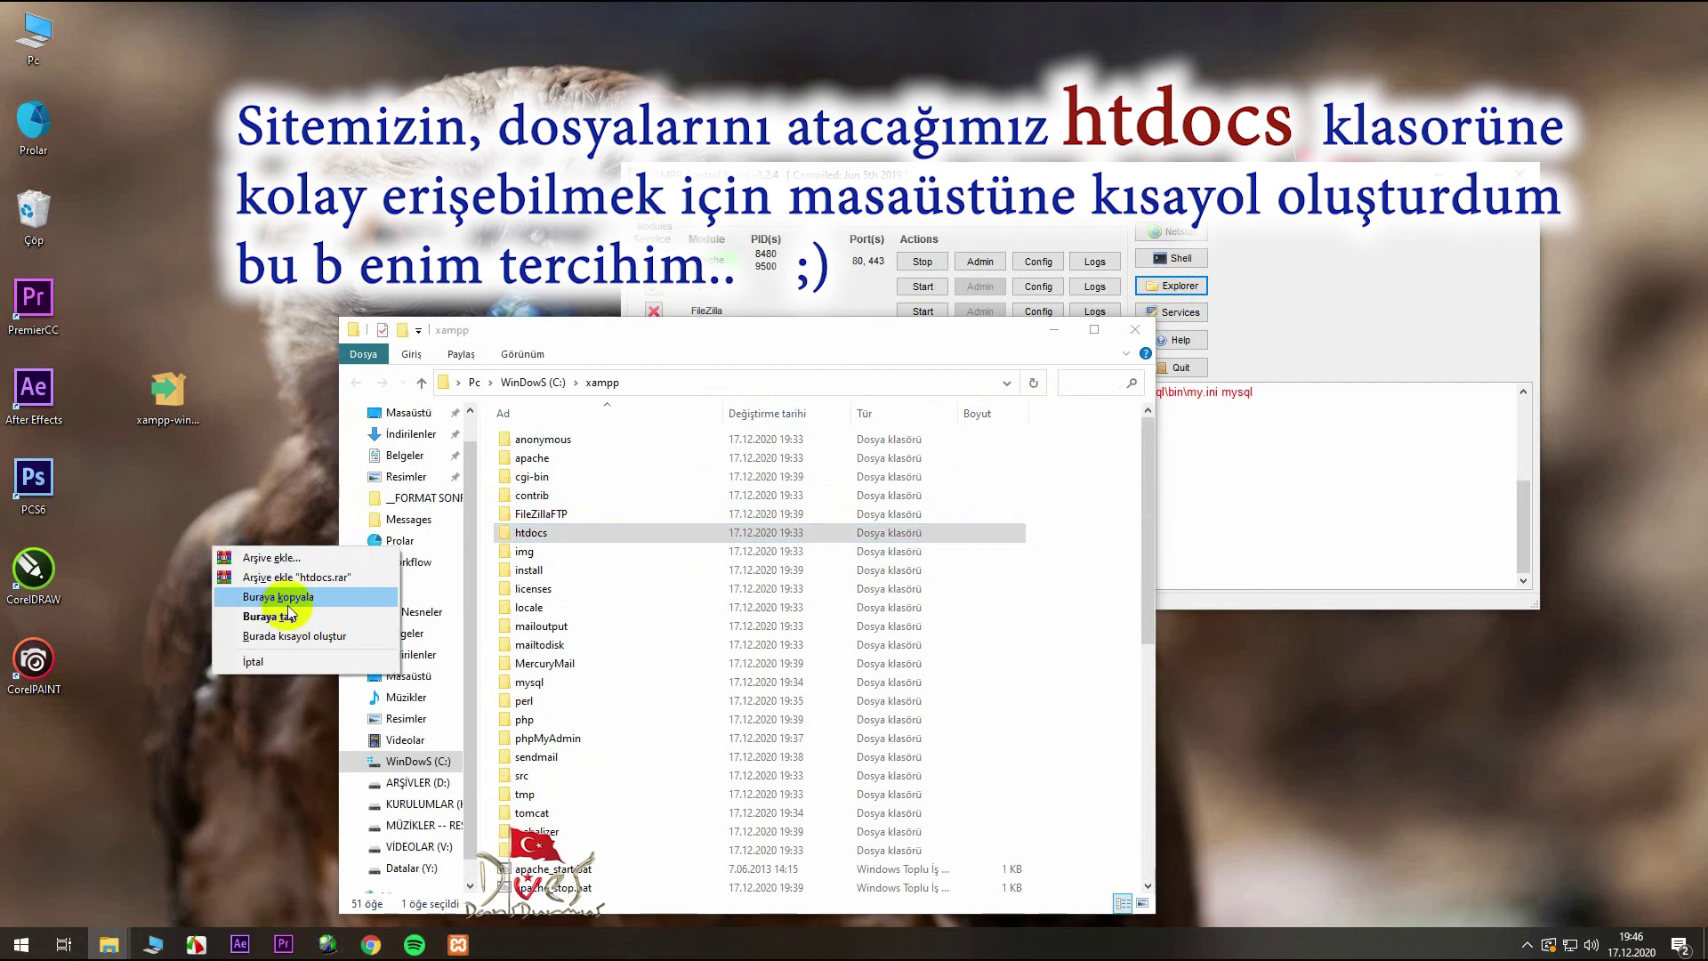
click(301, 641)
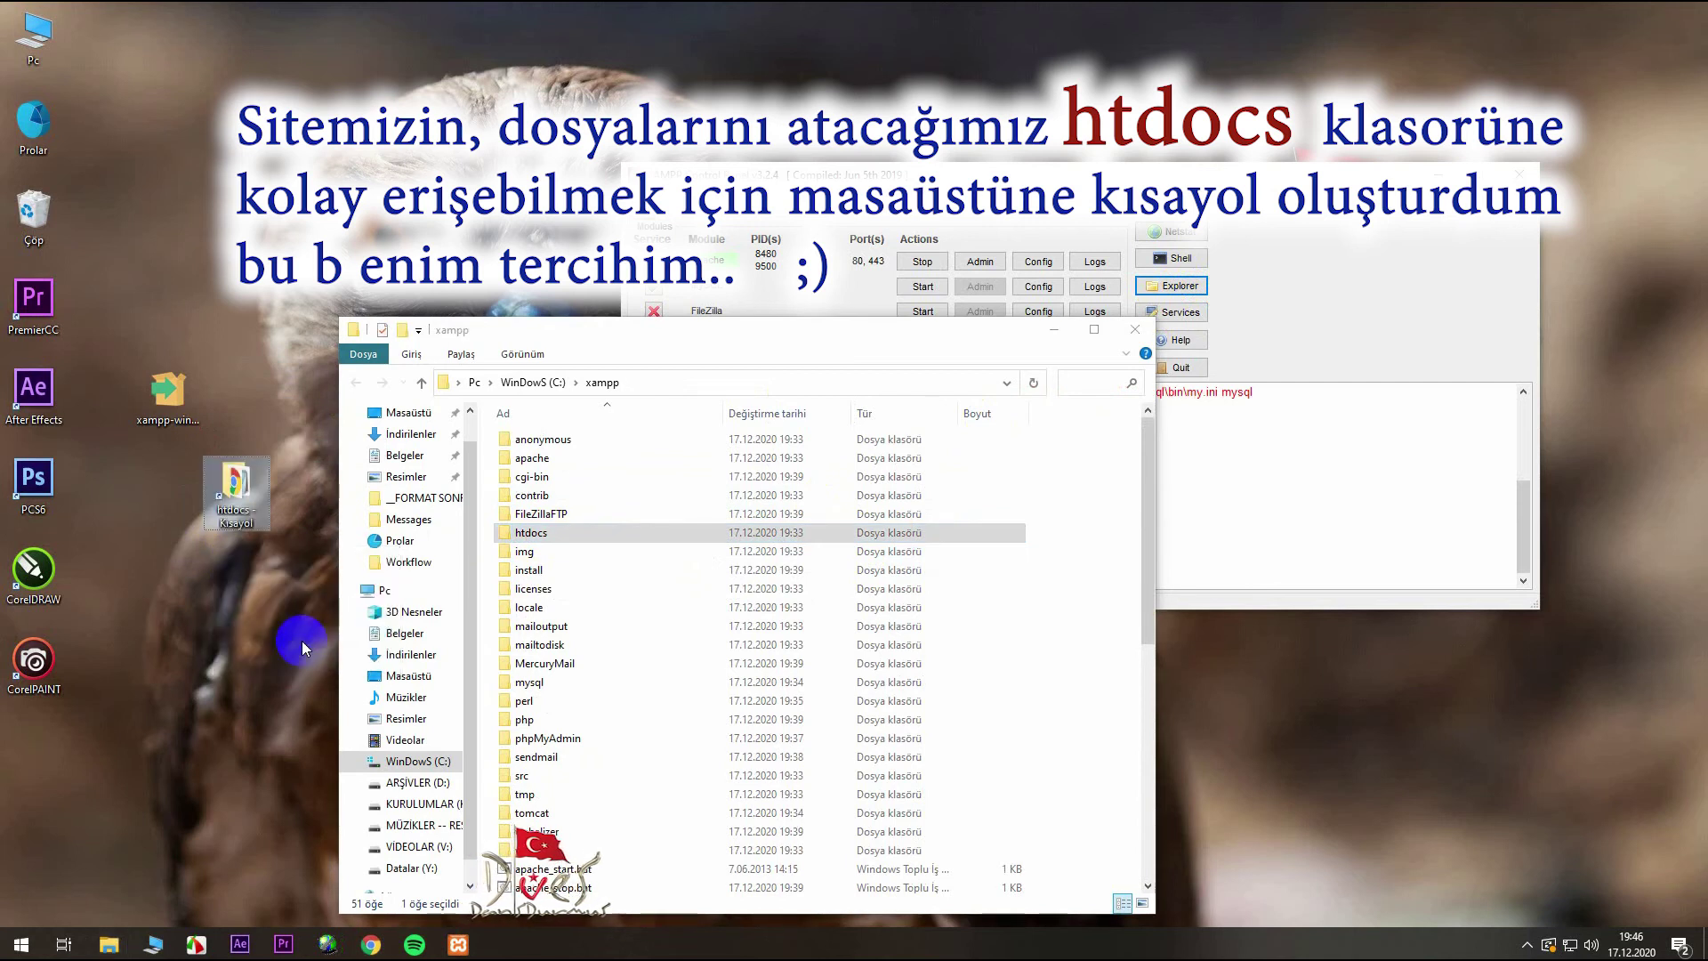
click(252, 526)
double_click(253, 525)
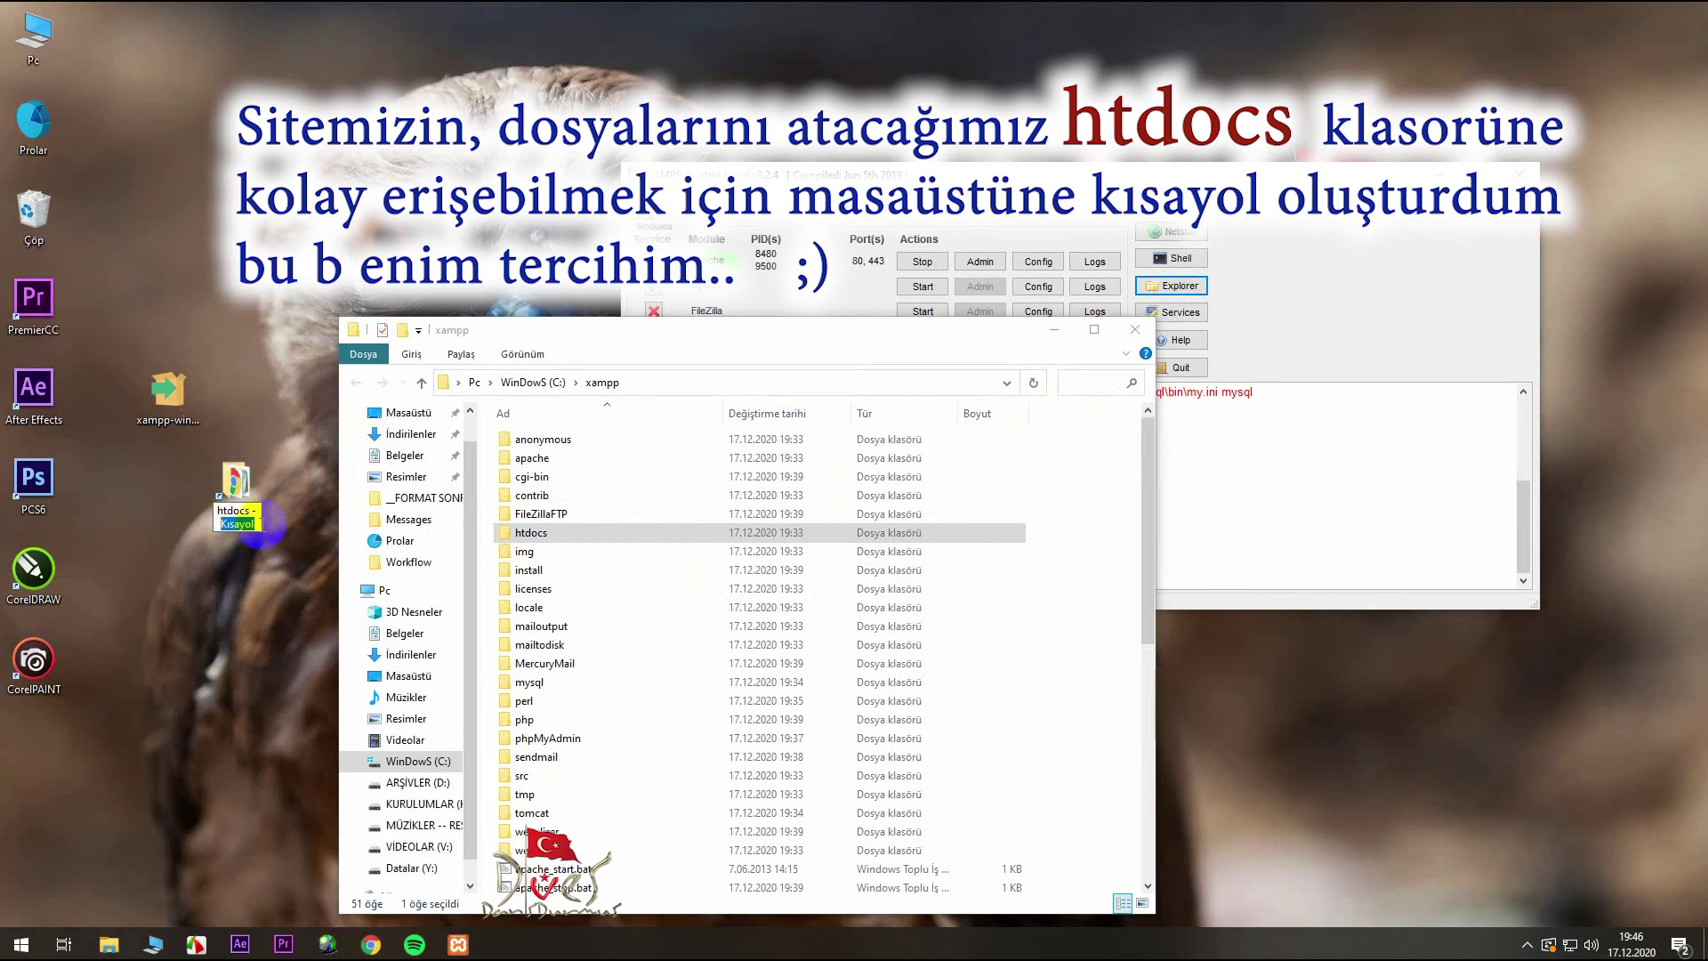
key(ctrl+a)
text(Loc)
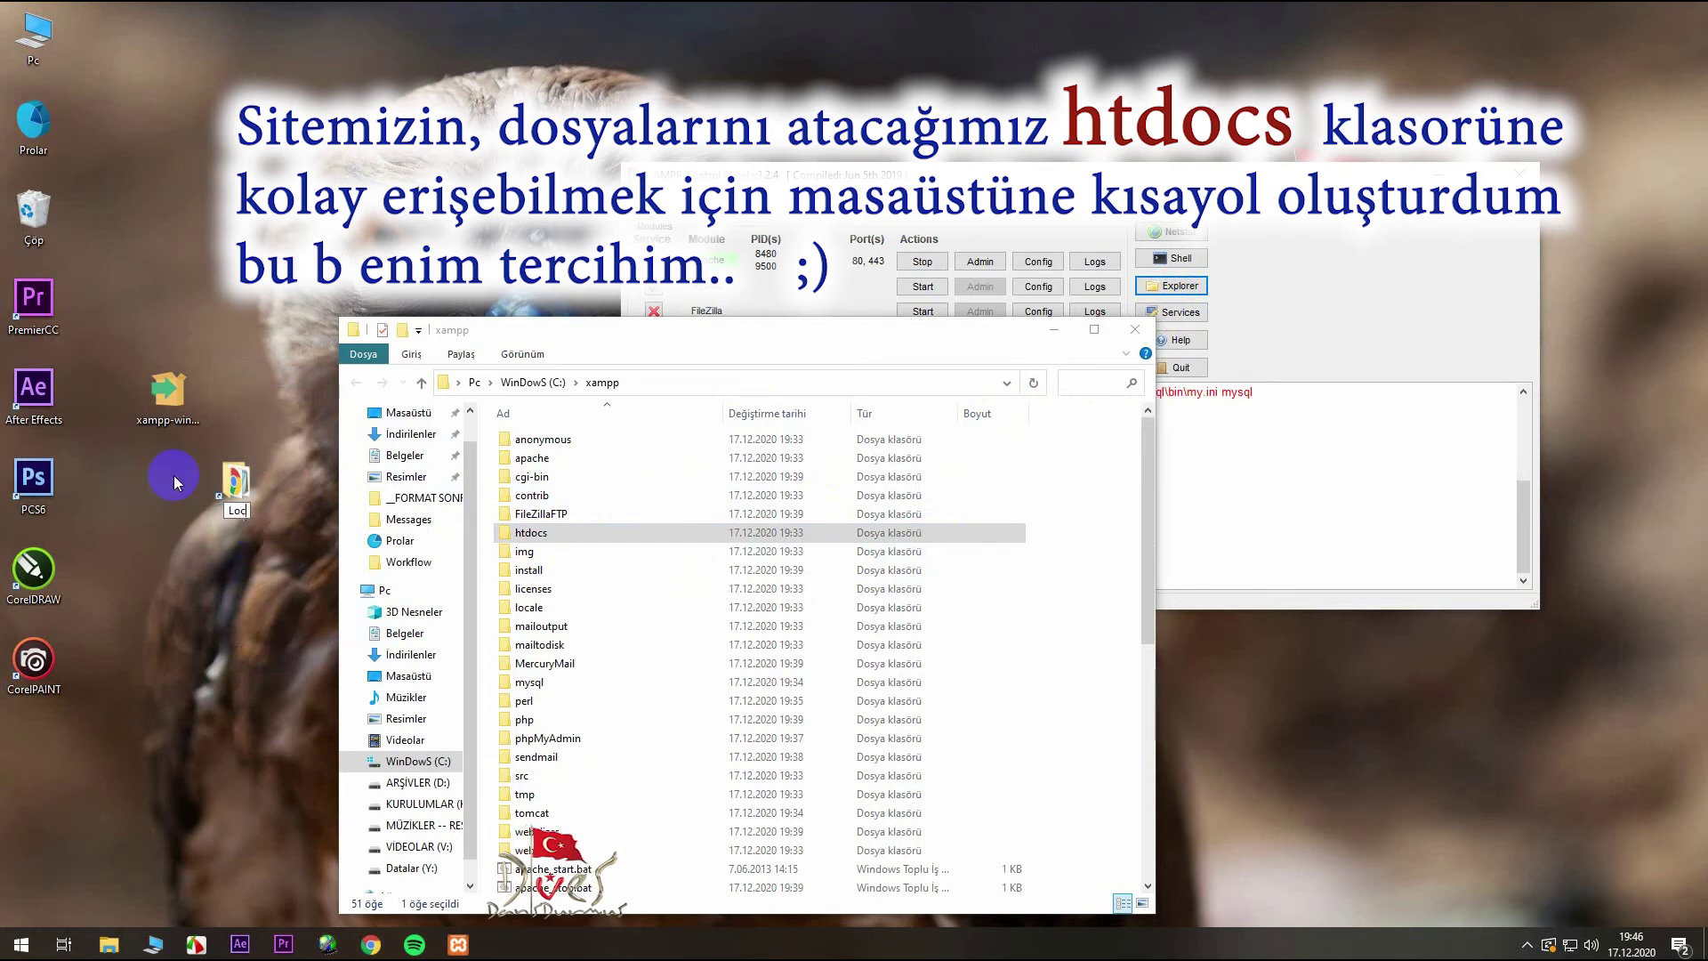
text(alhost)
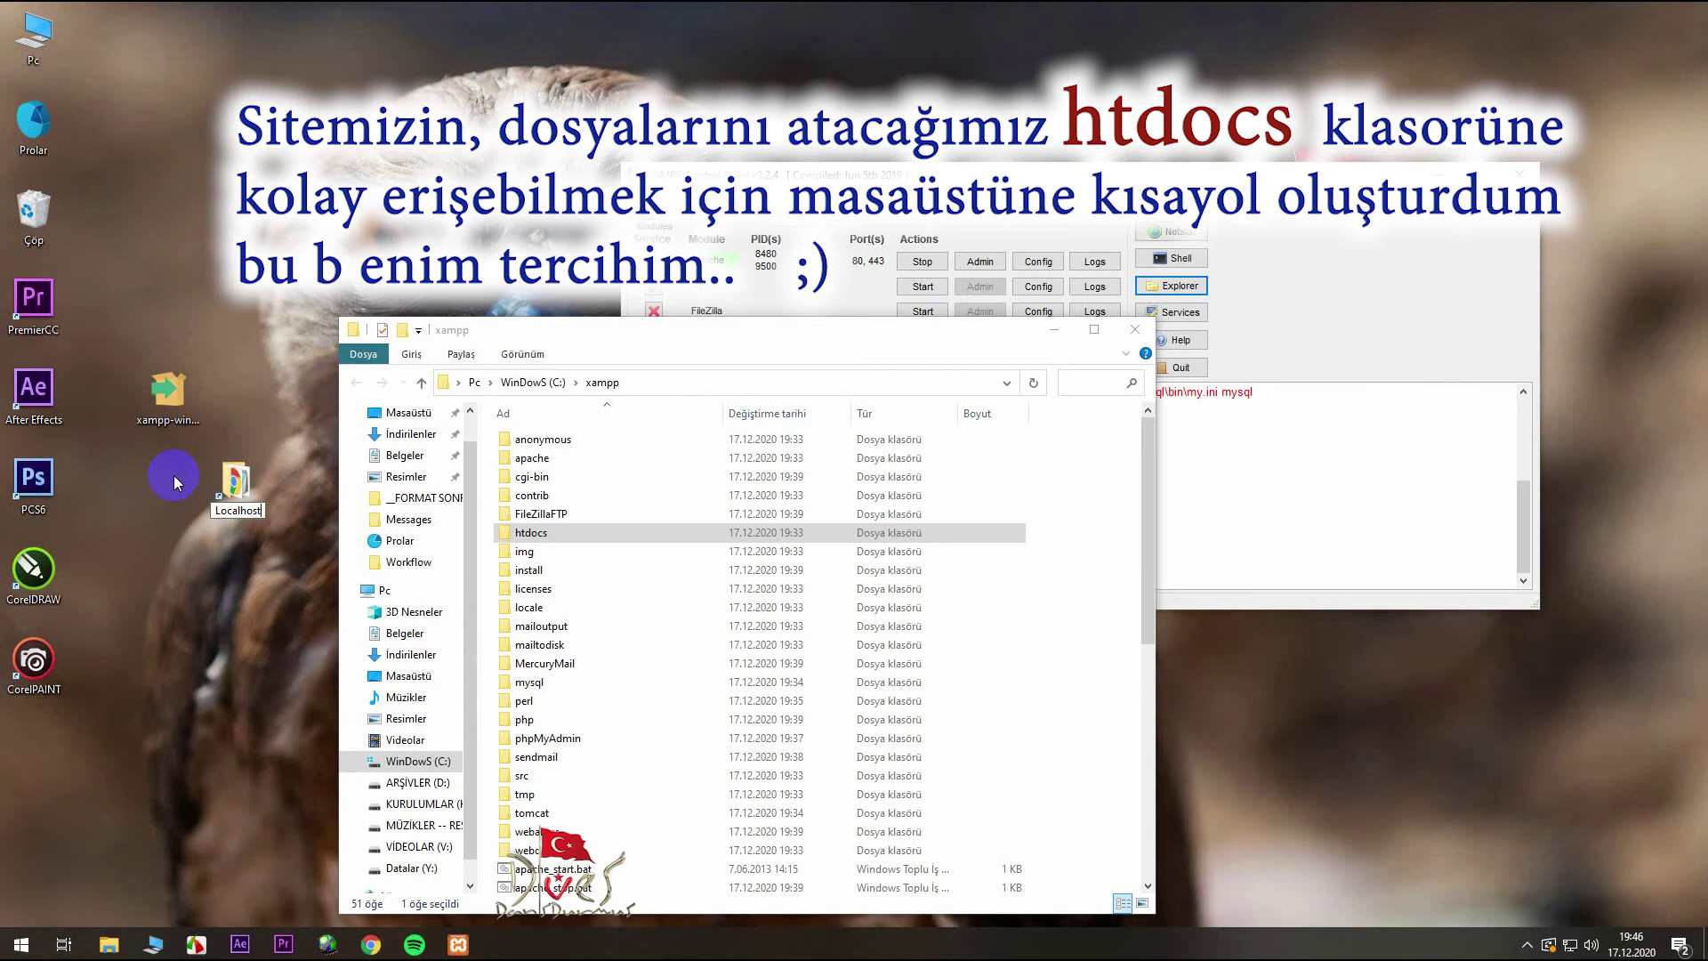
key(Return)
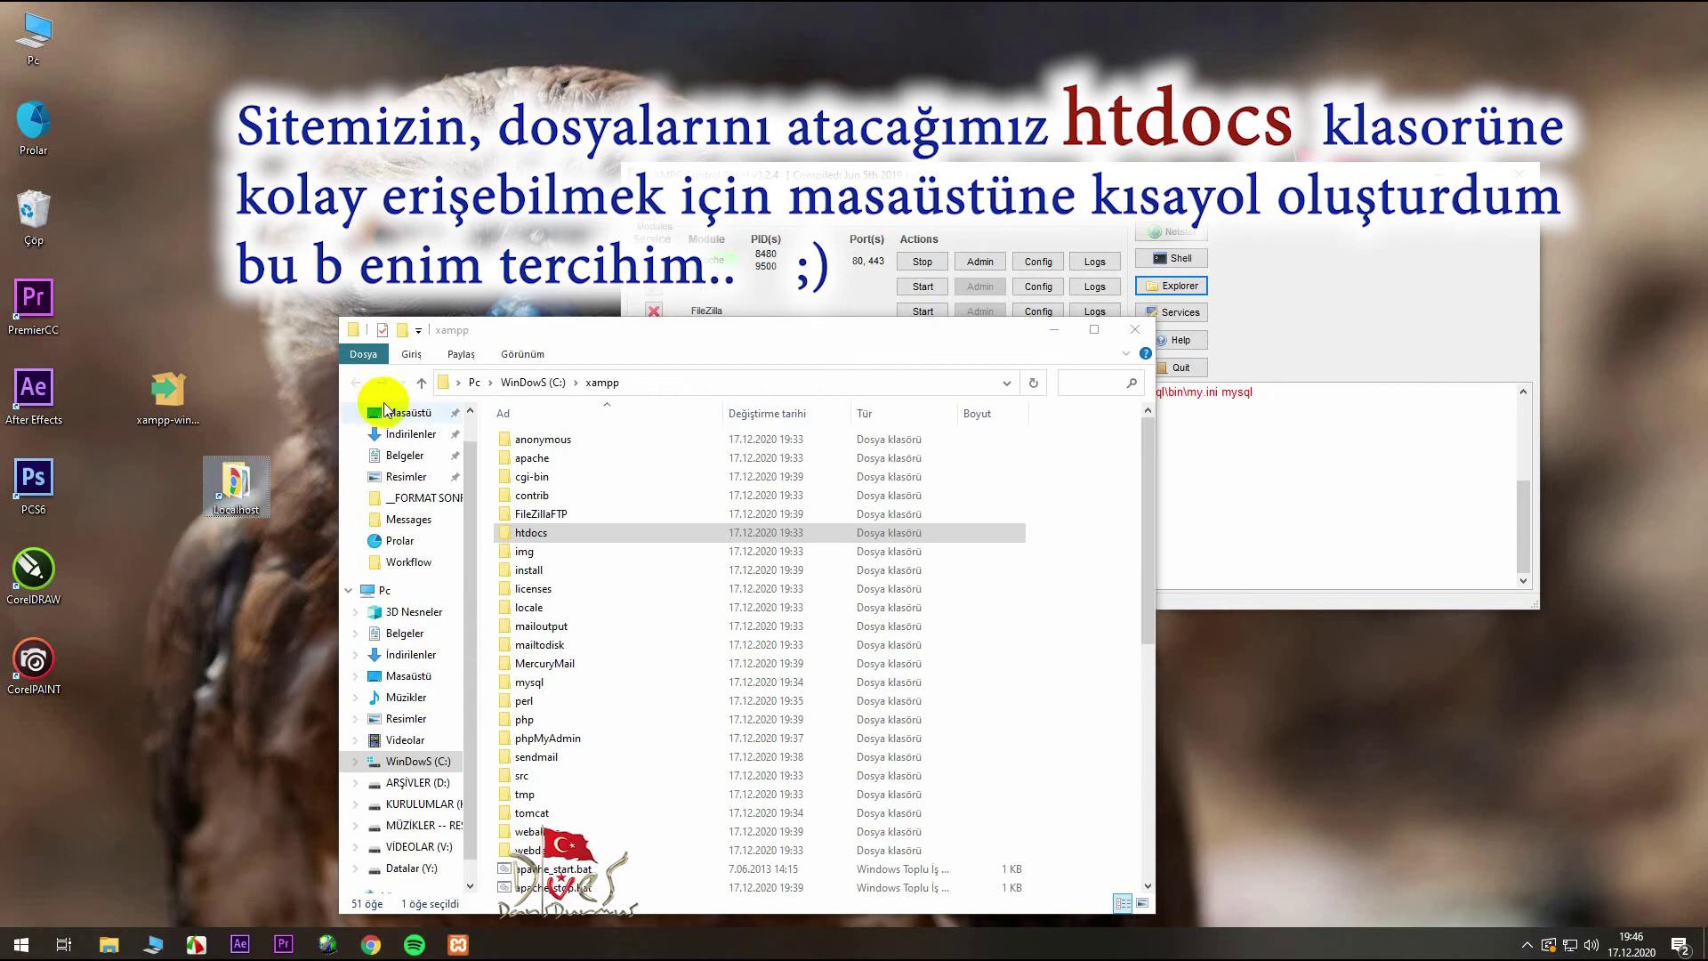
- Close the xampp folder and open localhost/phpmyadmin in Chrome
click(1135, 330)
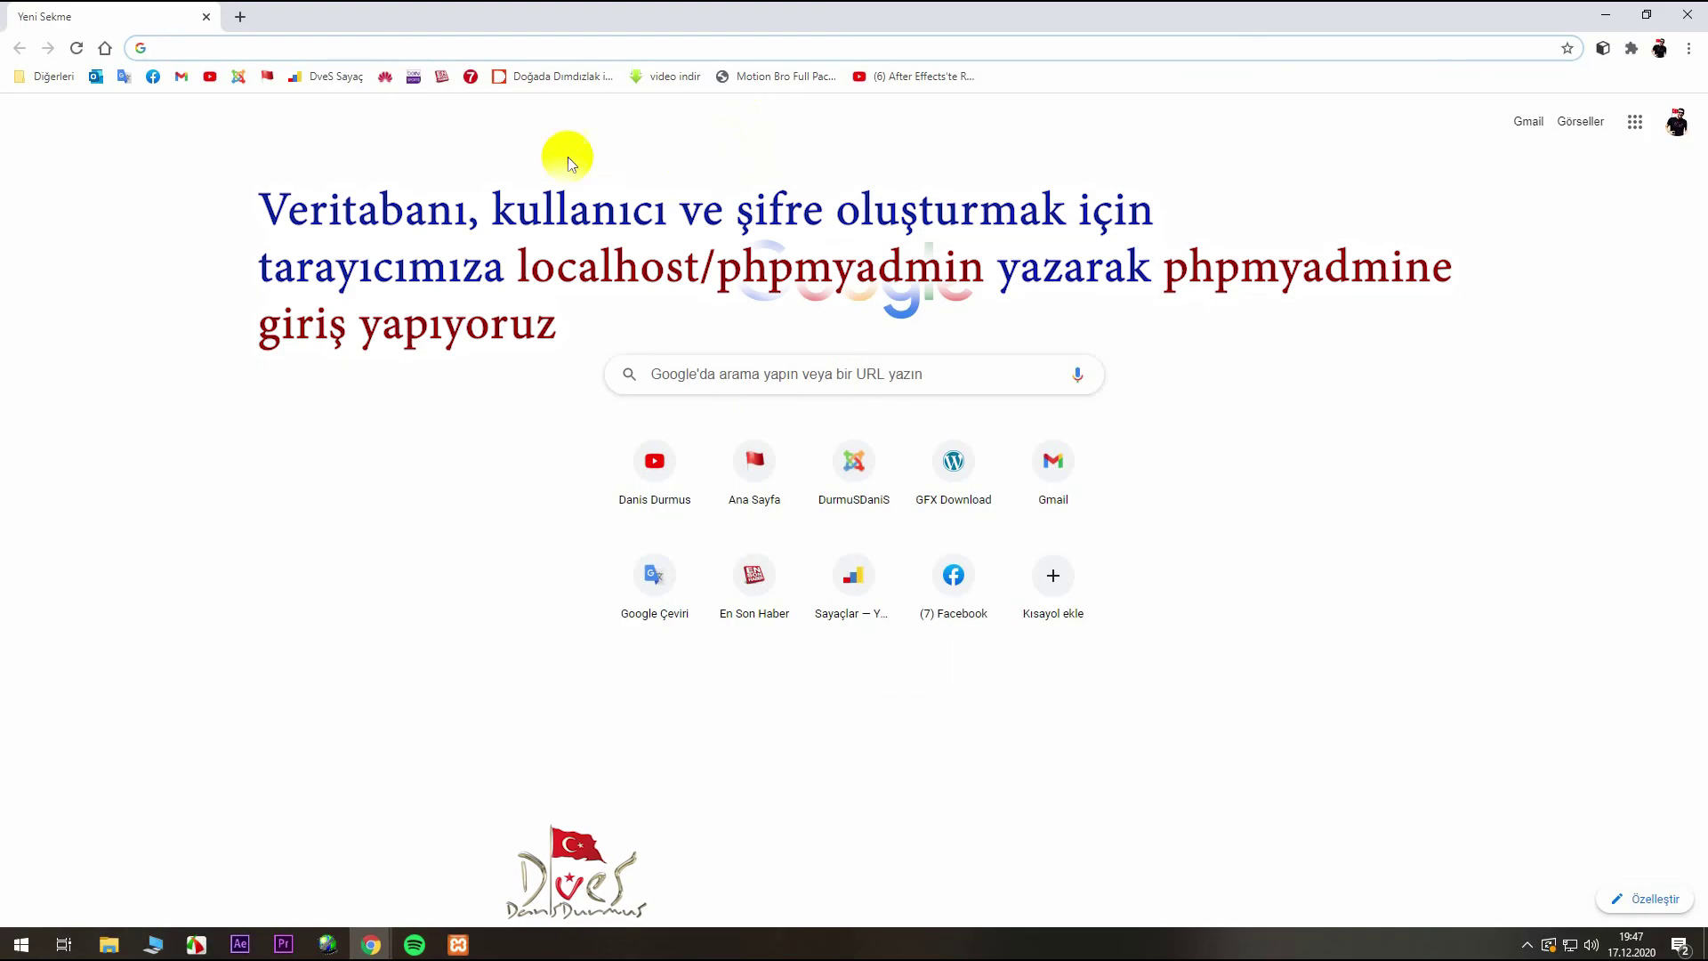
click(225, 48)
text(localhost/phpmyadmin)
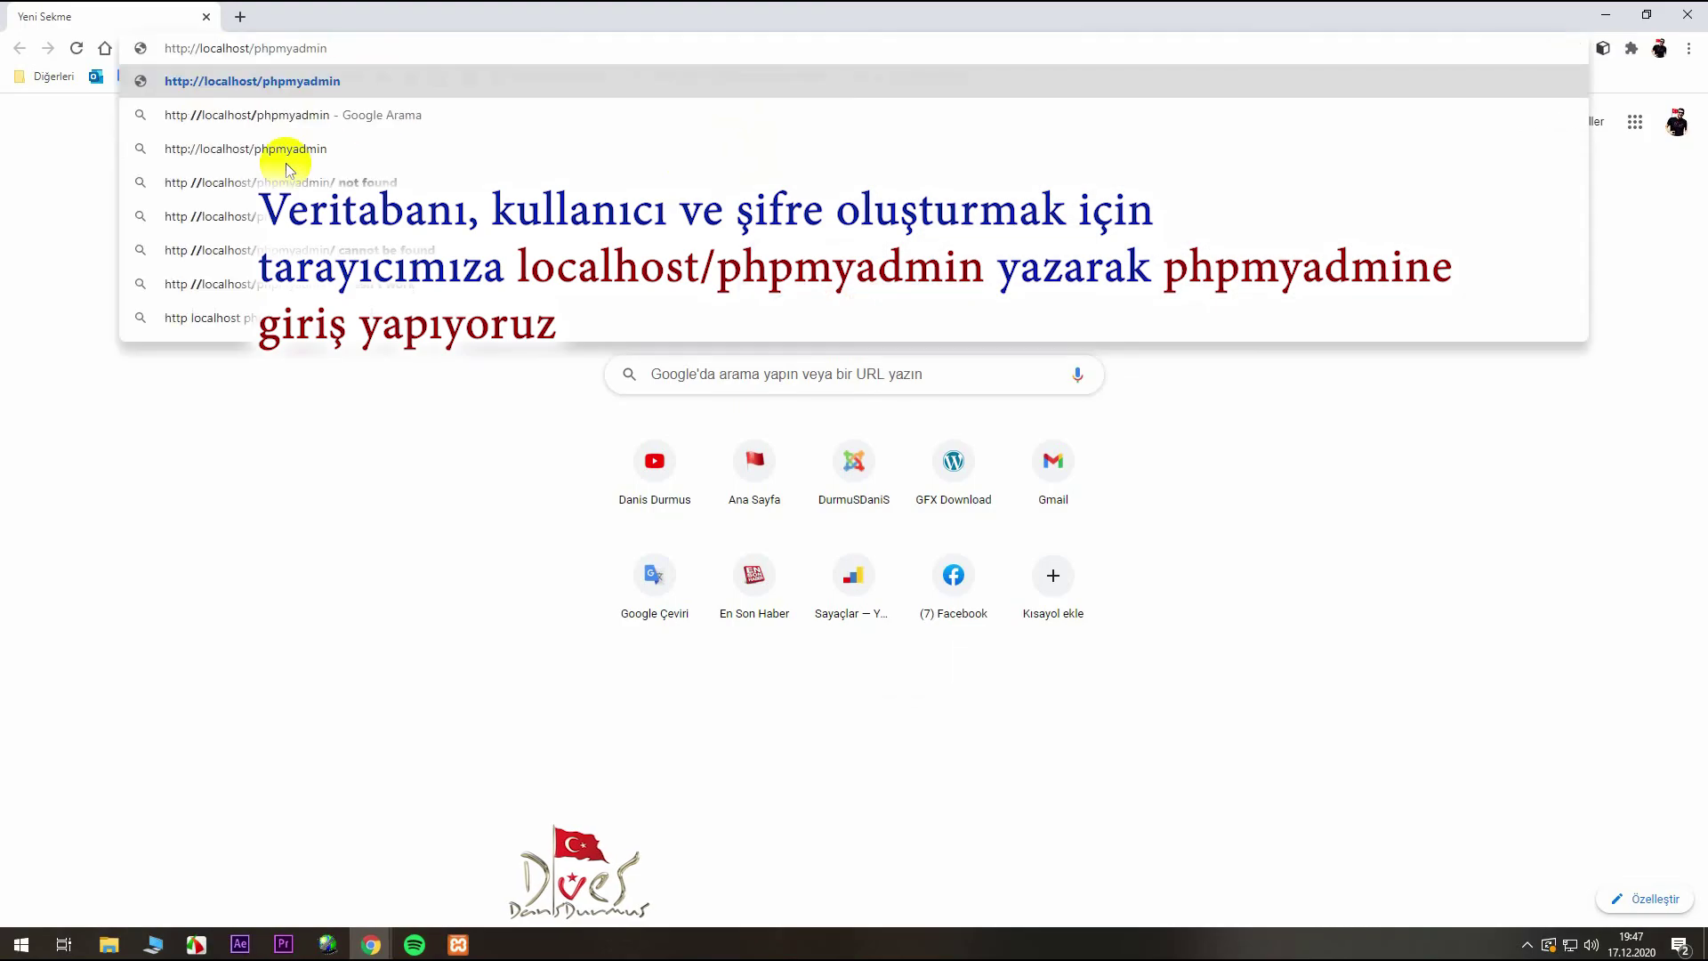
key(Return)
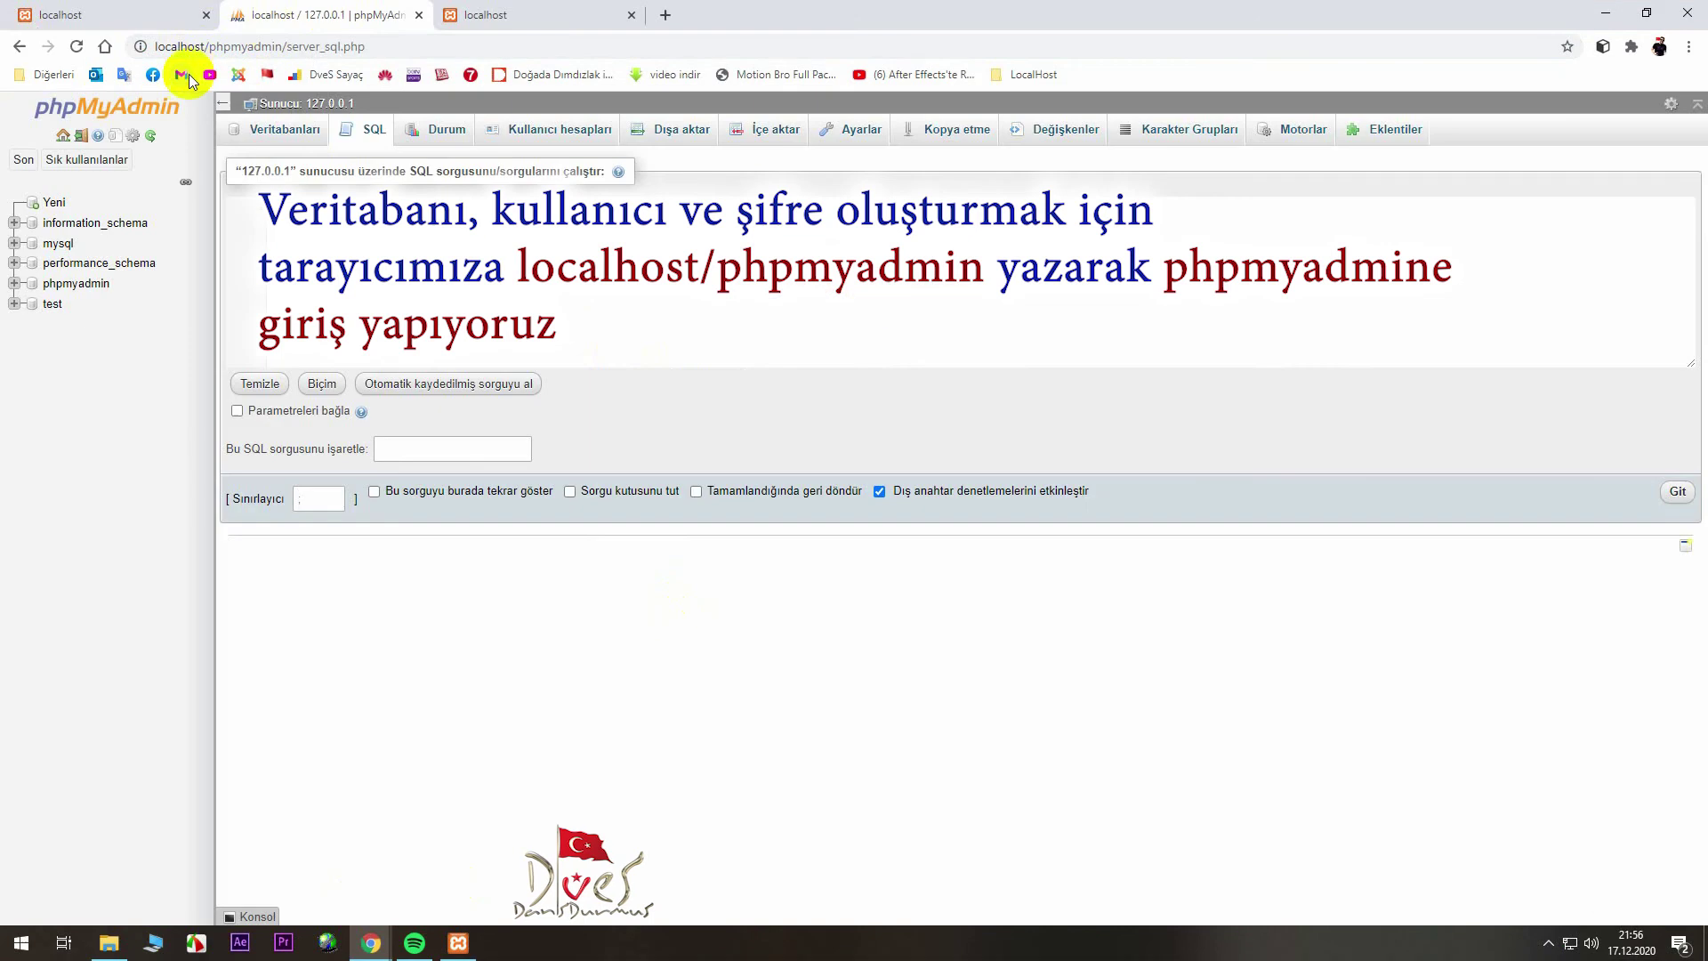
- Close the extra localhost tab and open a new blank tab
click(195, 46)
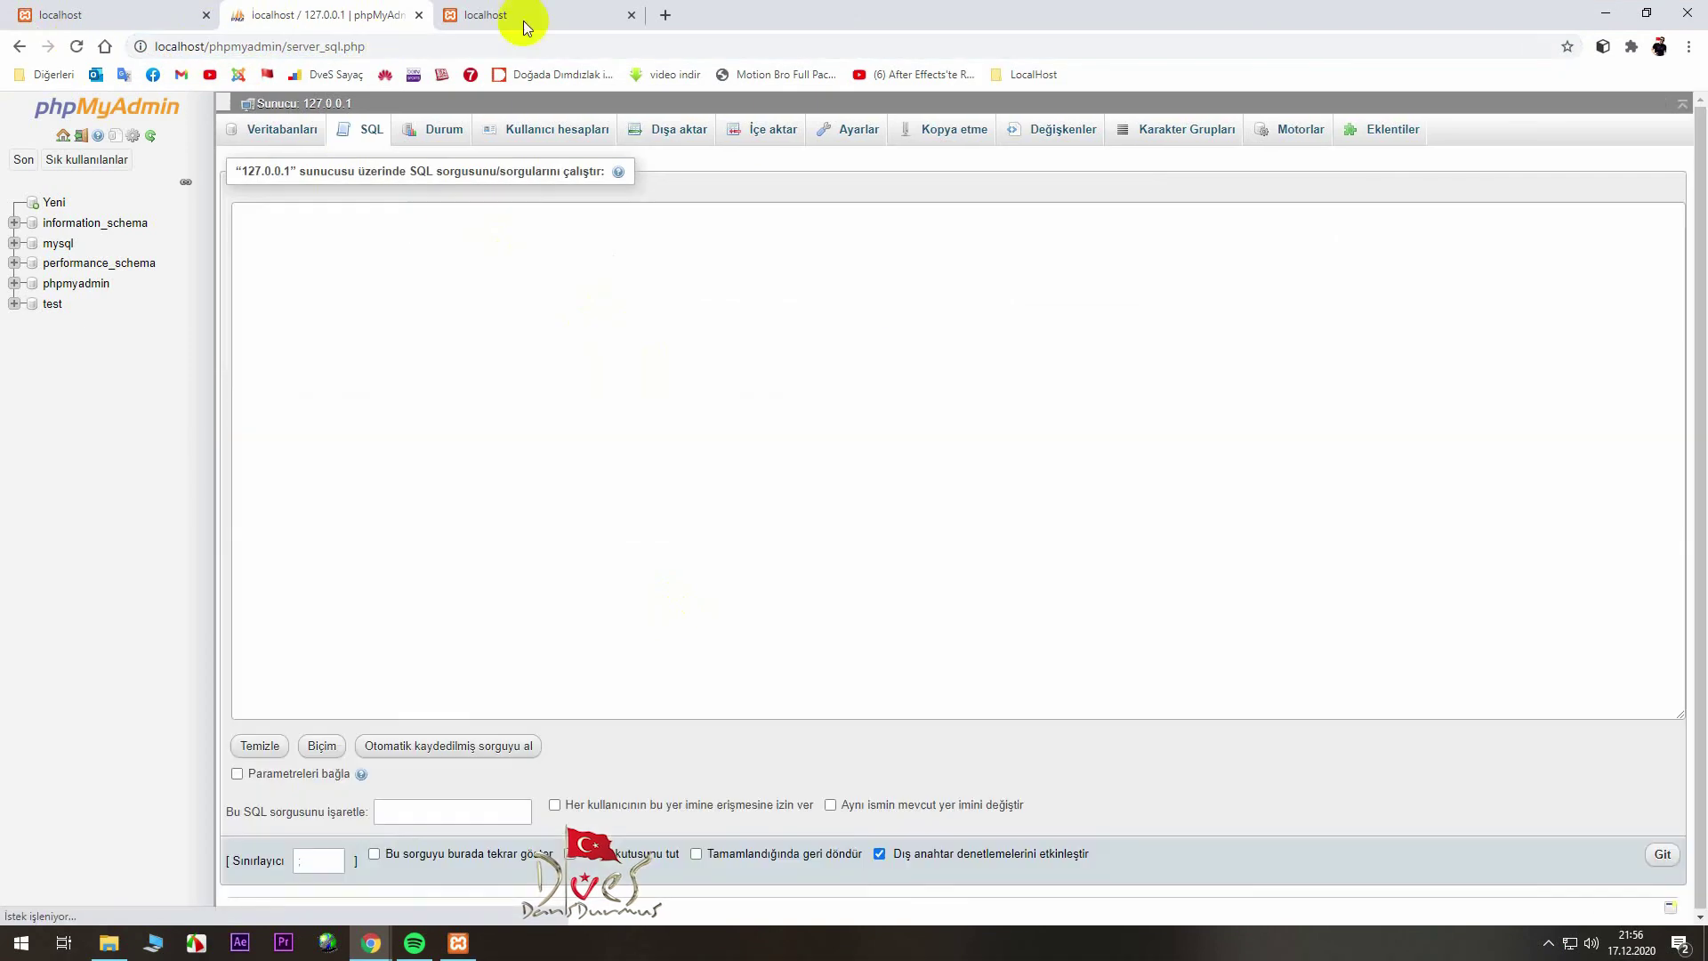
click(520, 15)
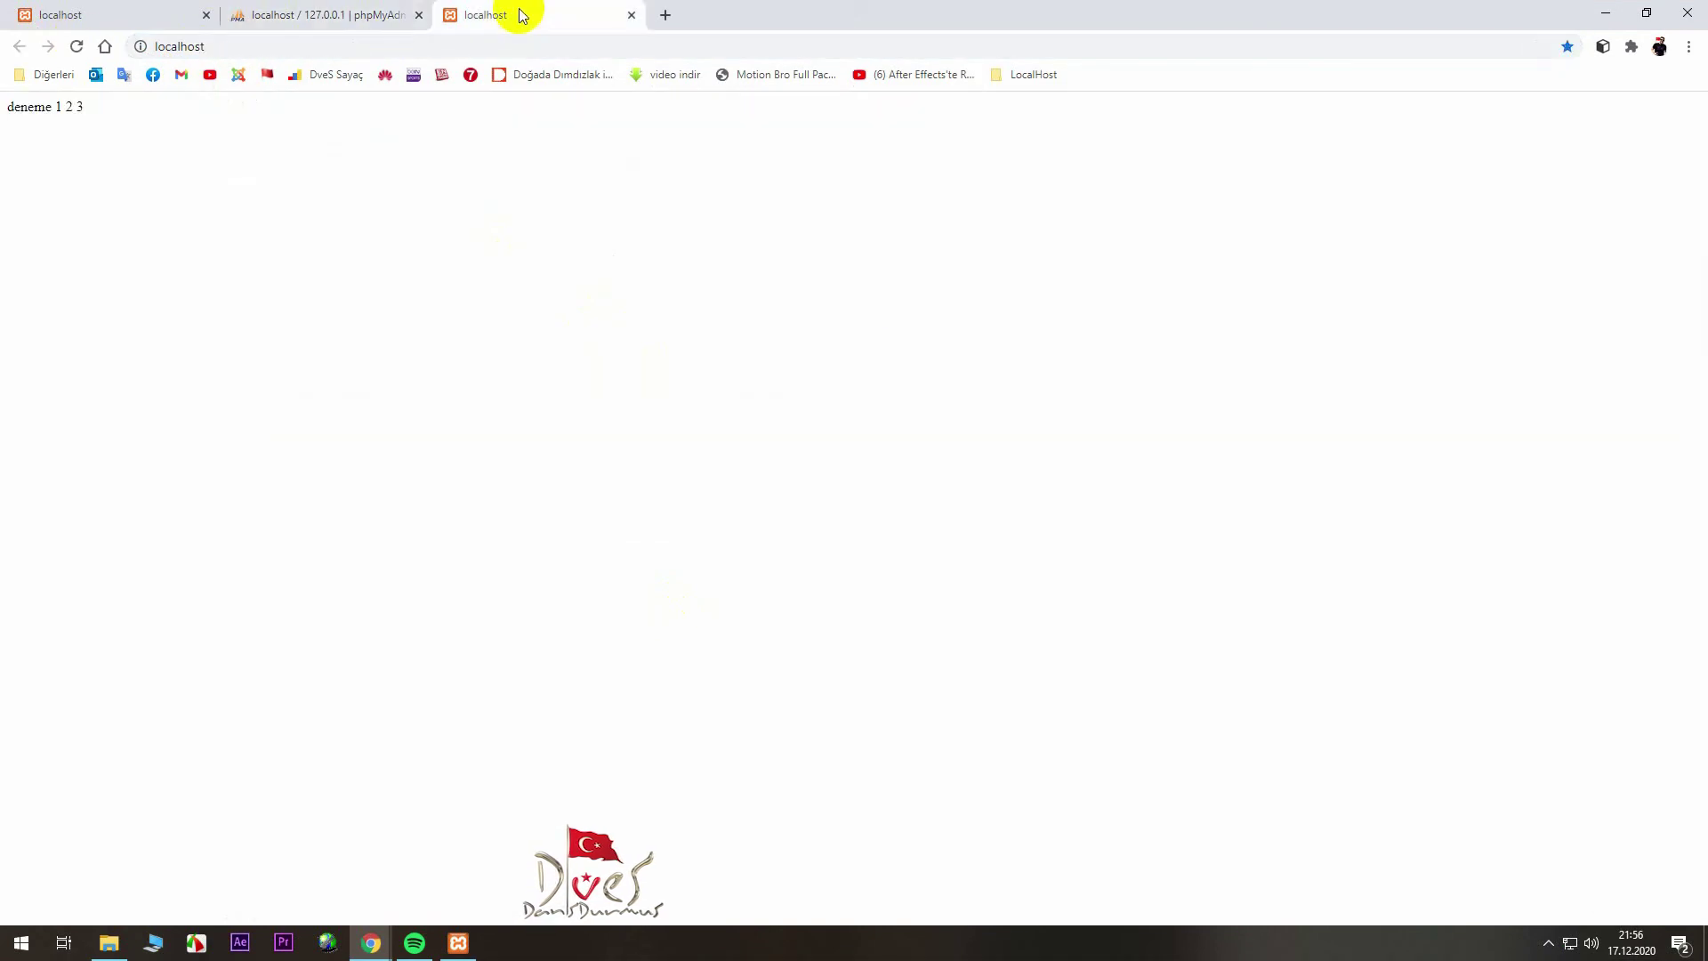
click(632, 15)
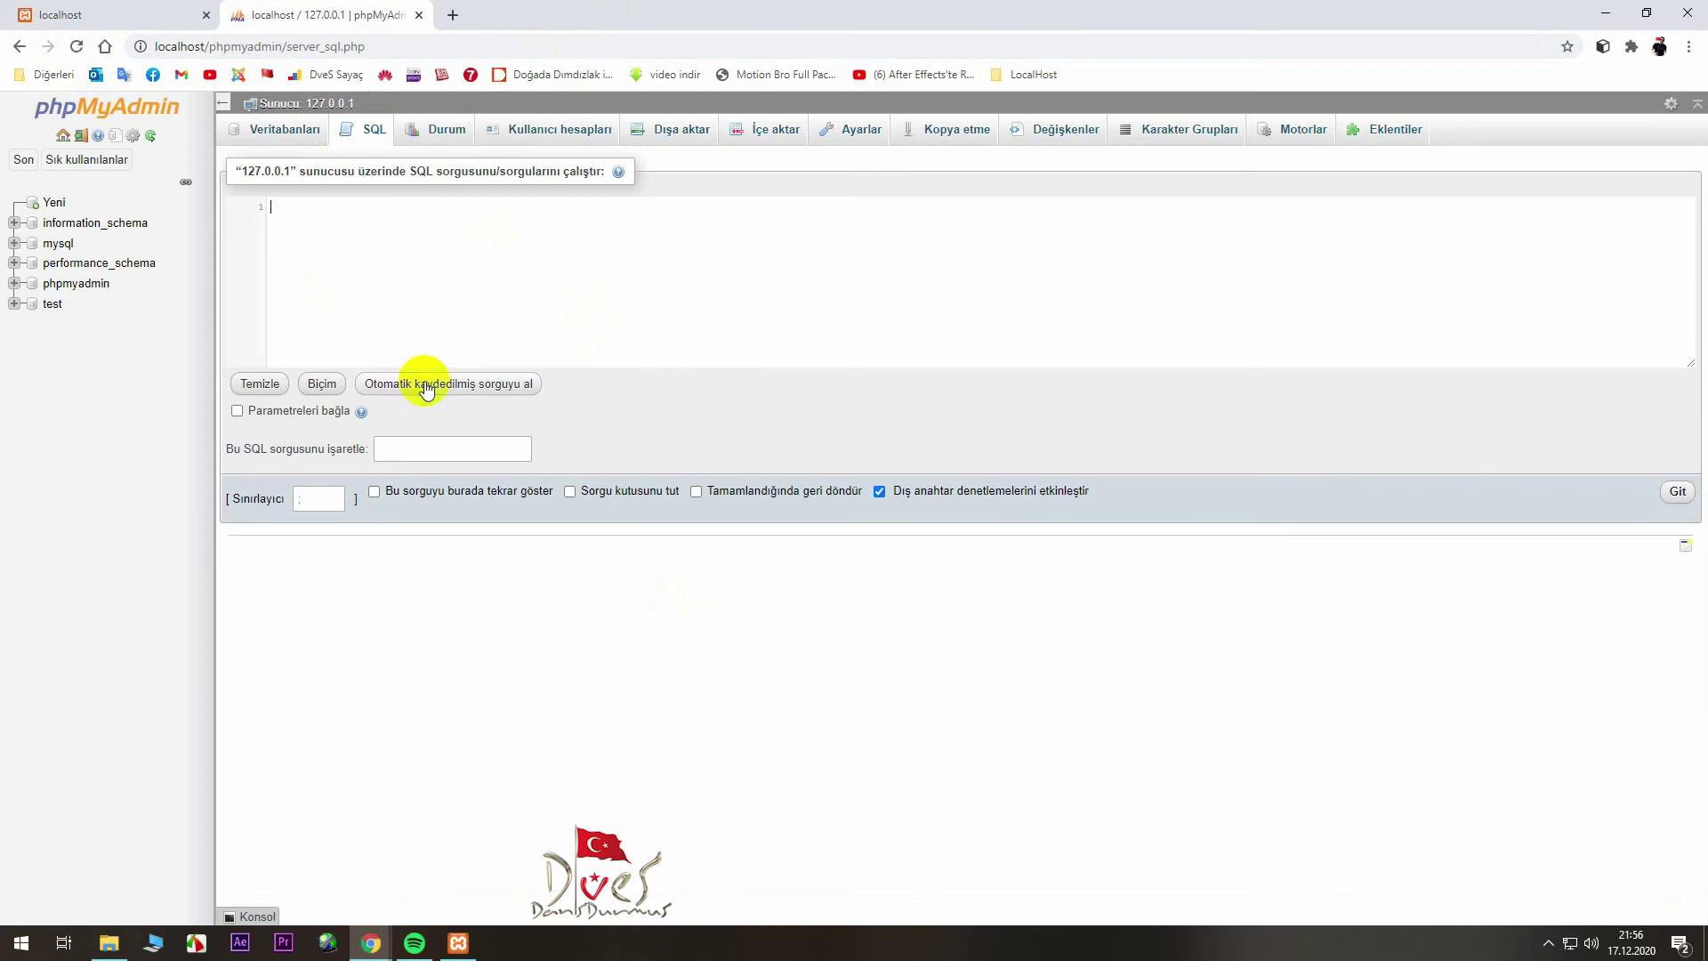
click(453, 15)
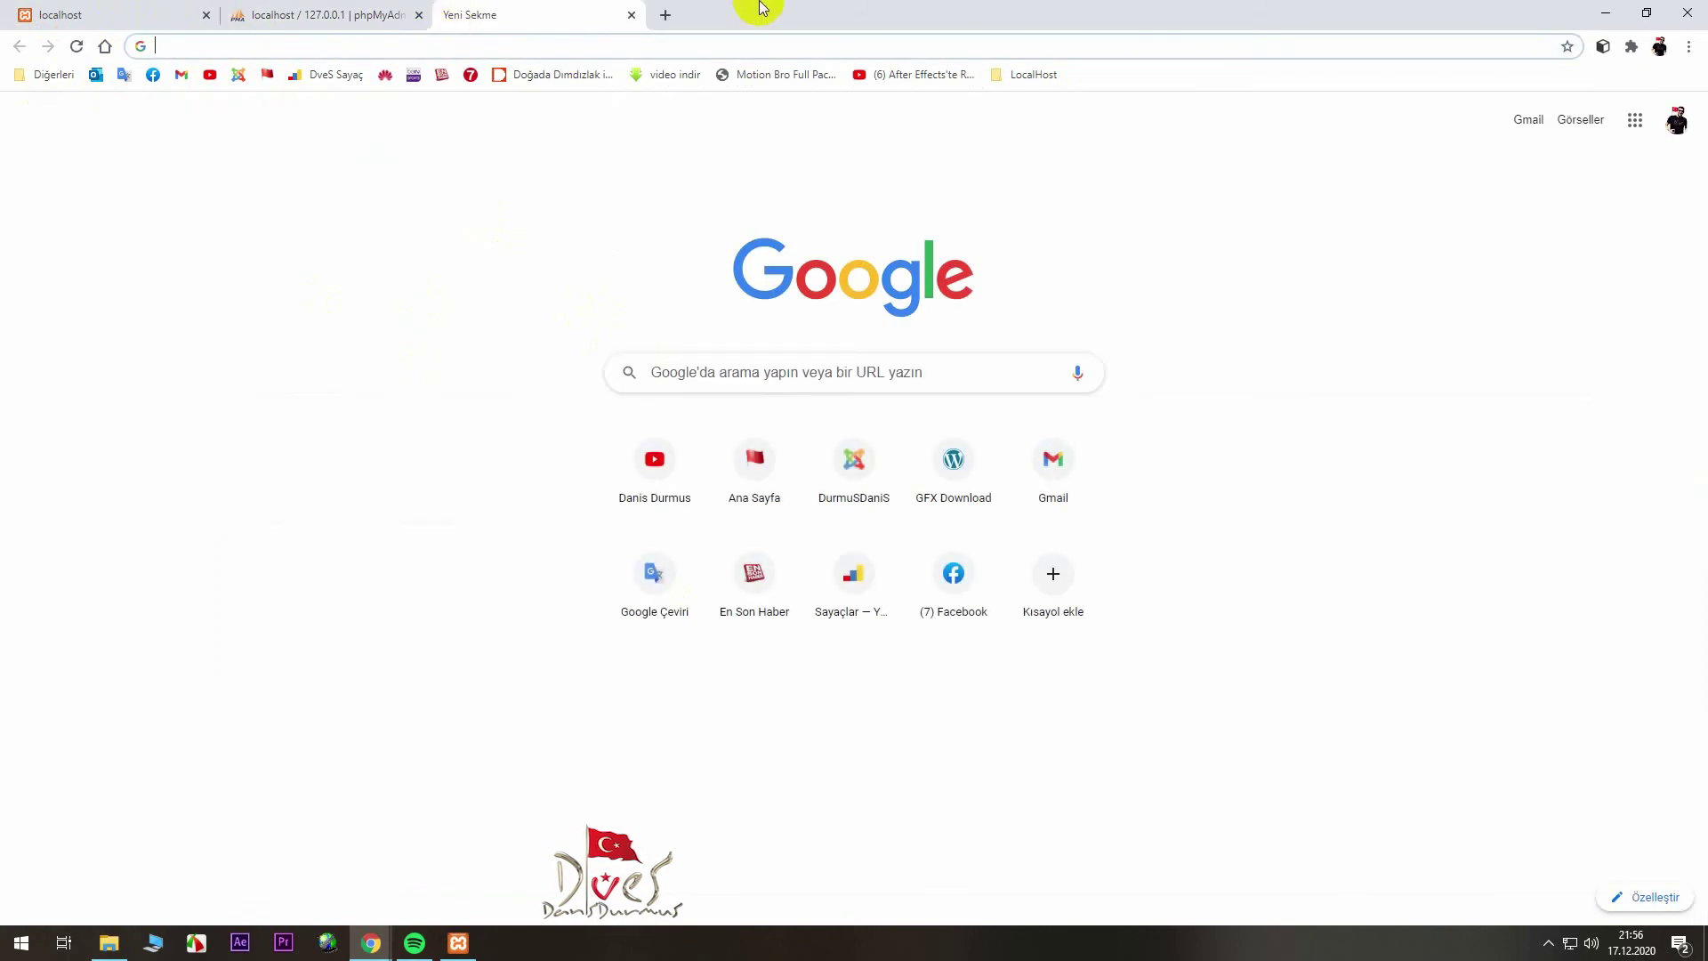
- Search 'joomla download' and download the Joomla 3.9.23 full package from downloads.joomla.org
text(jooml)
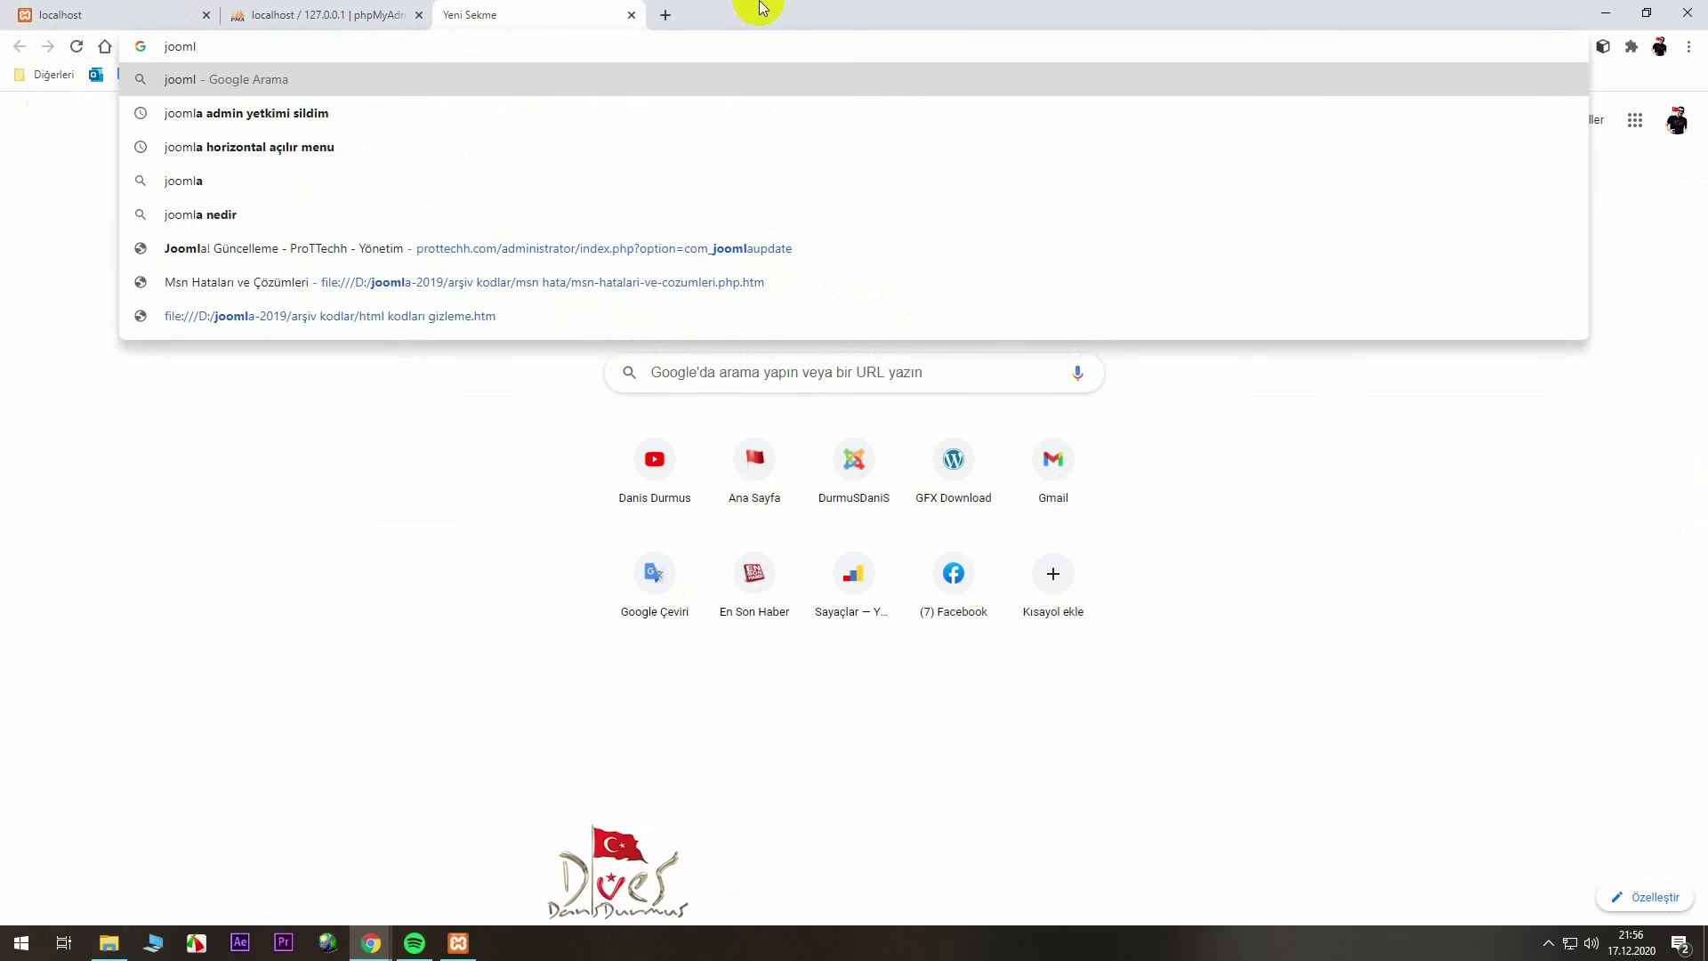
text(a)
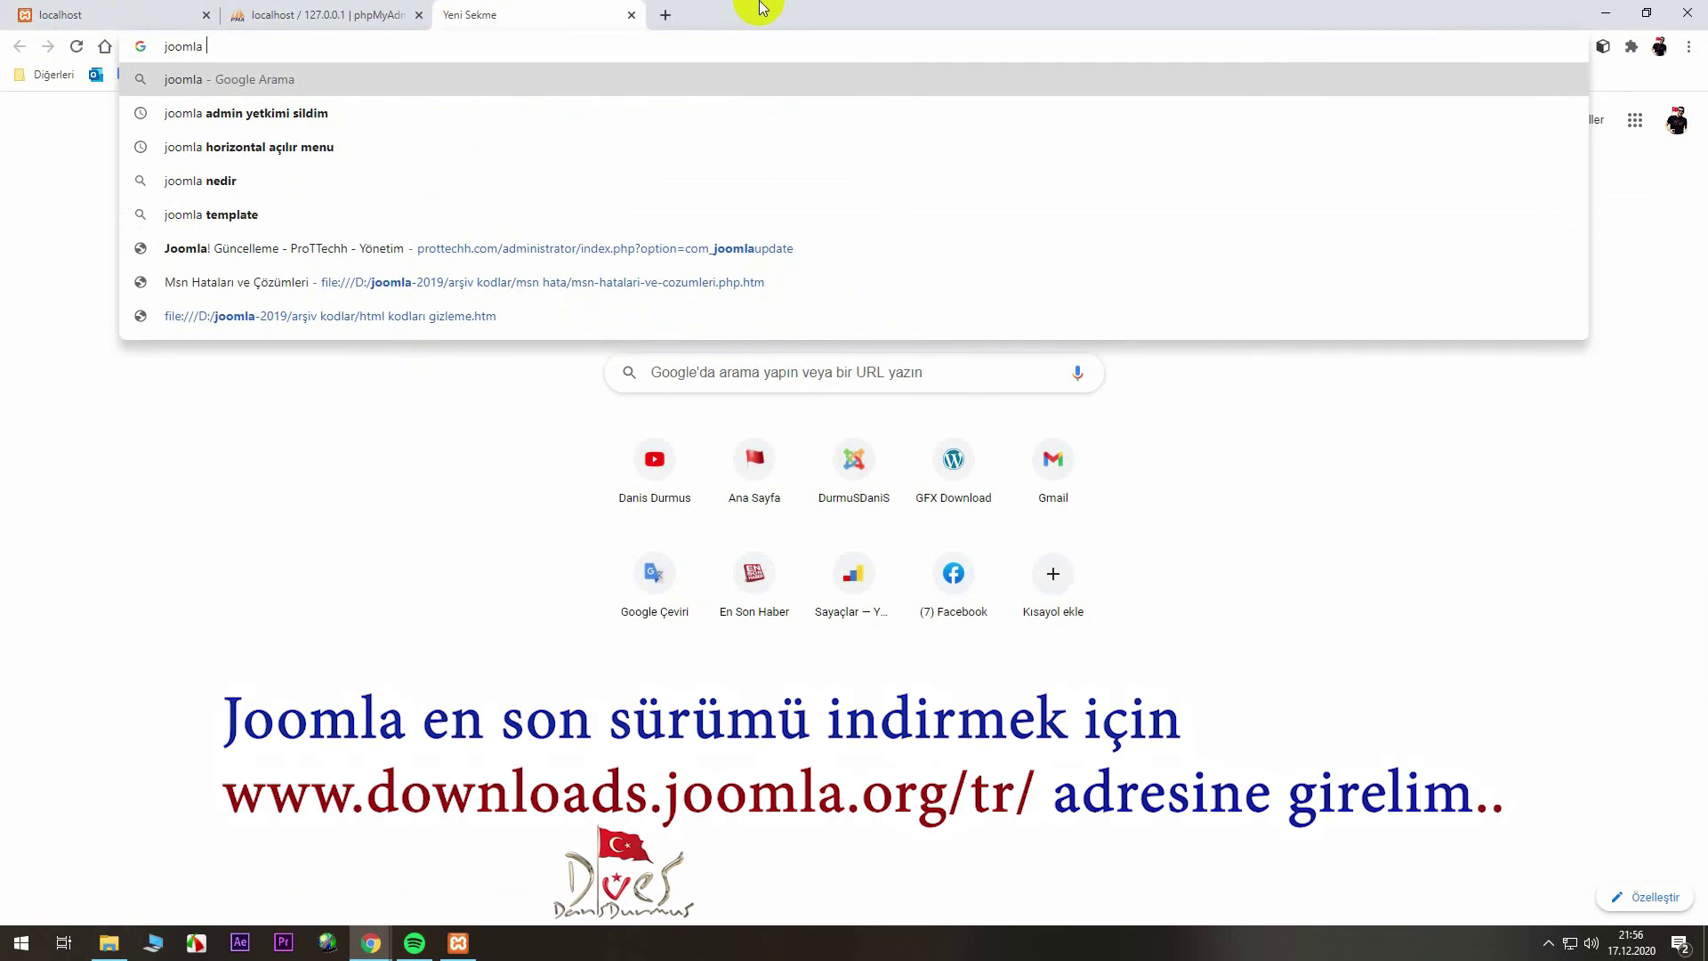
text( downlo)
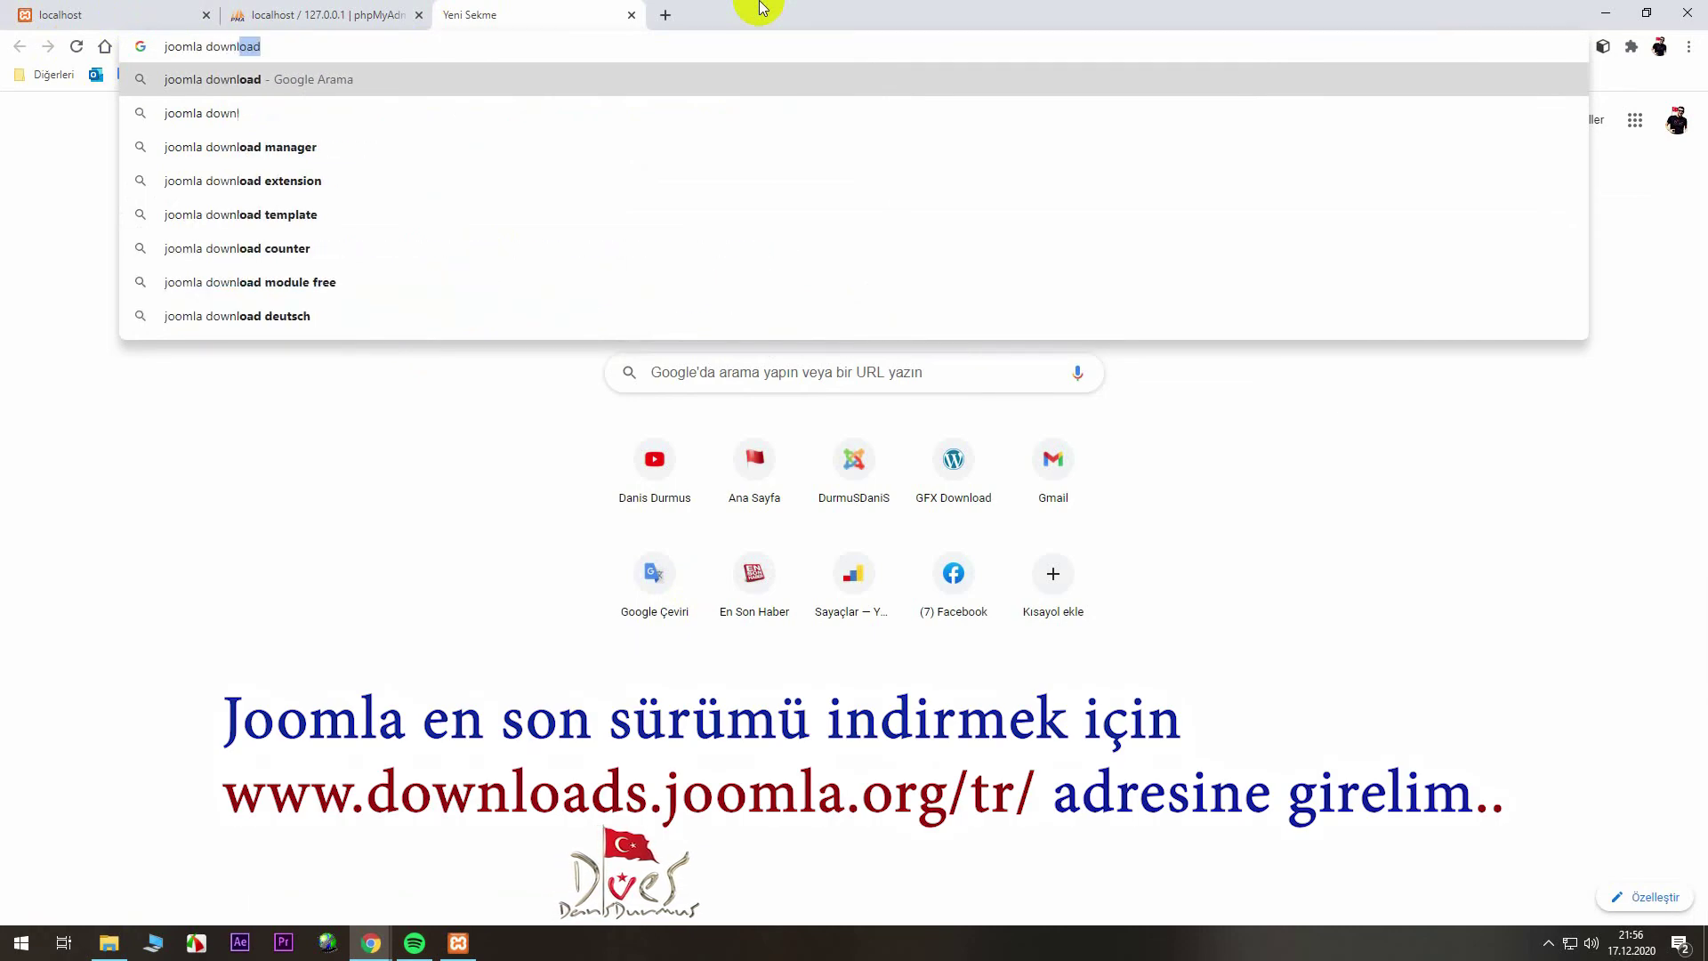
key(Return)
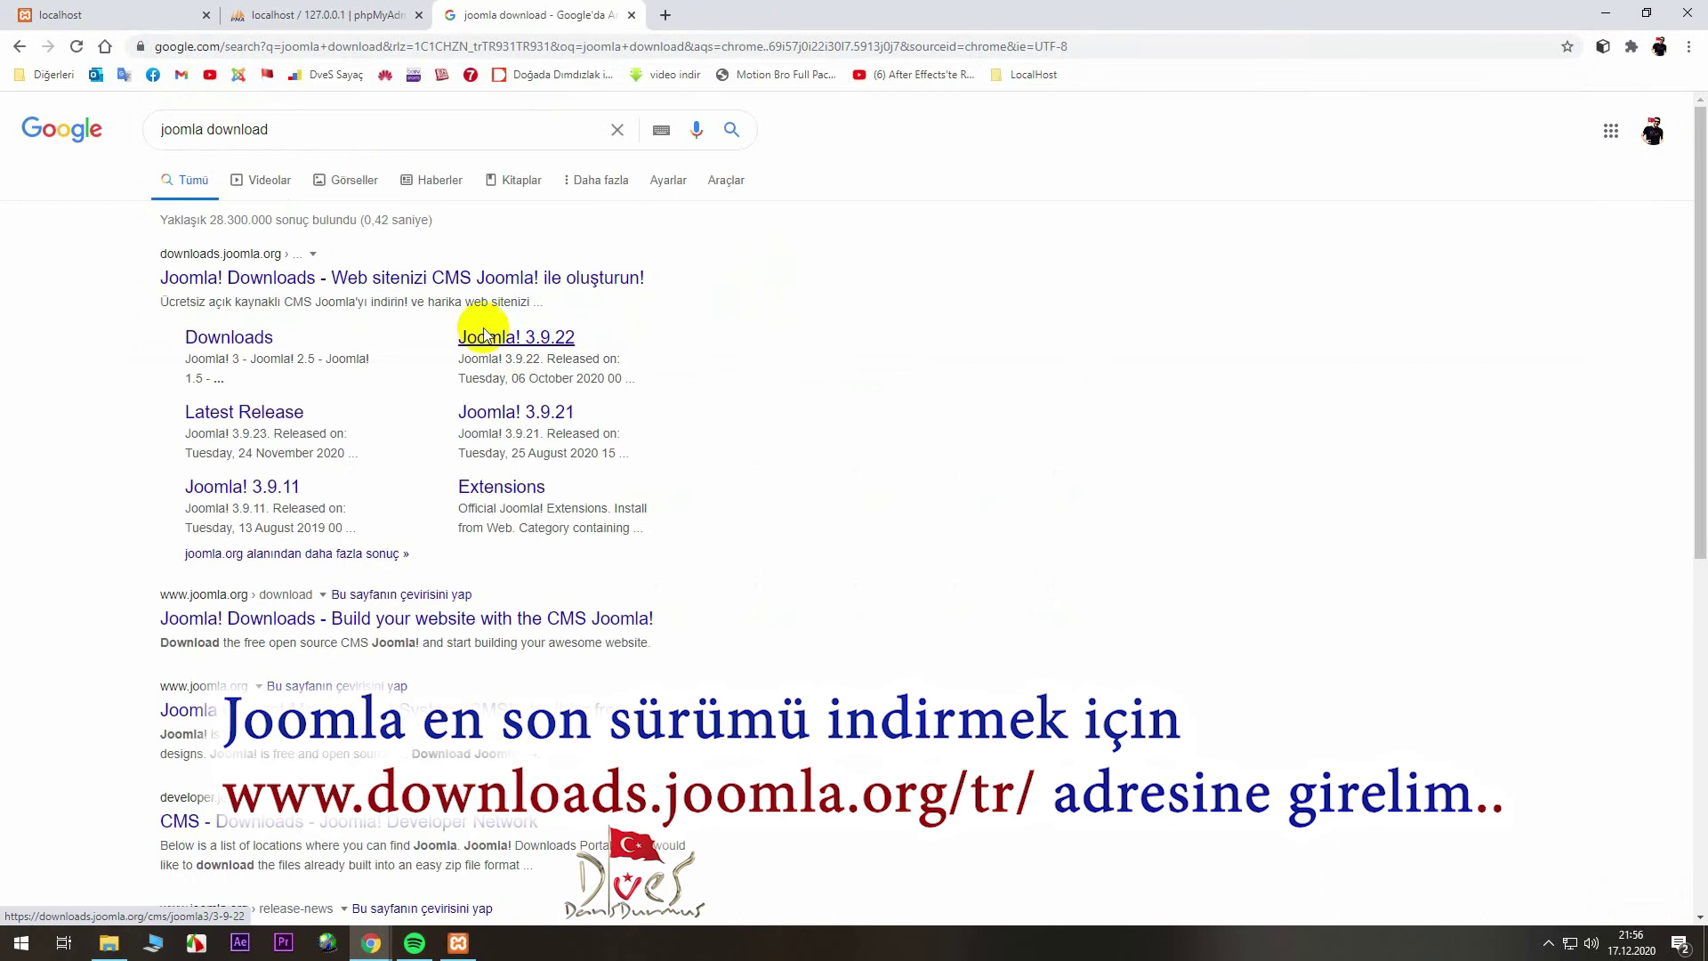
click(393, 295)
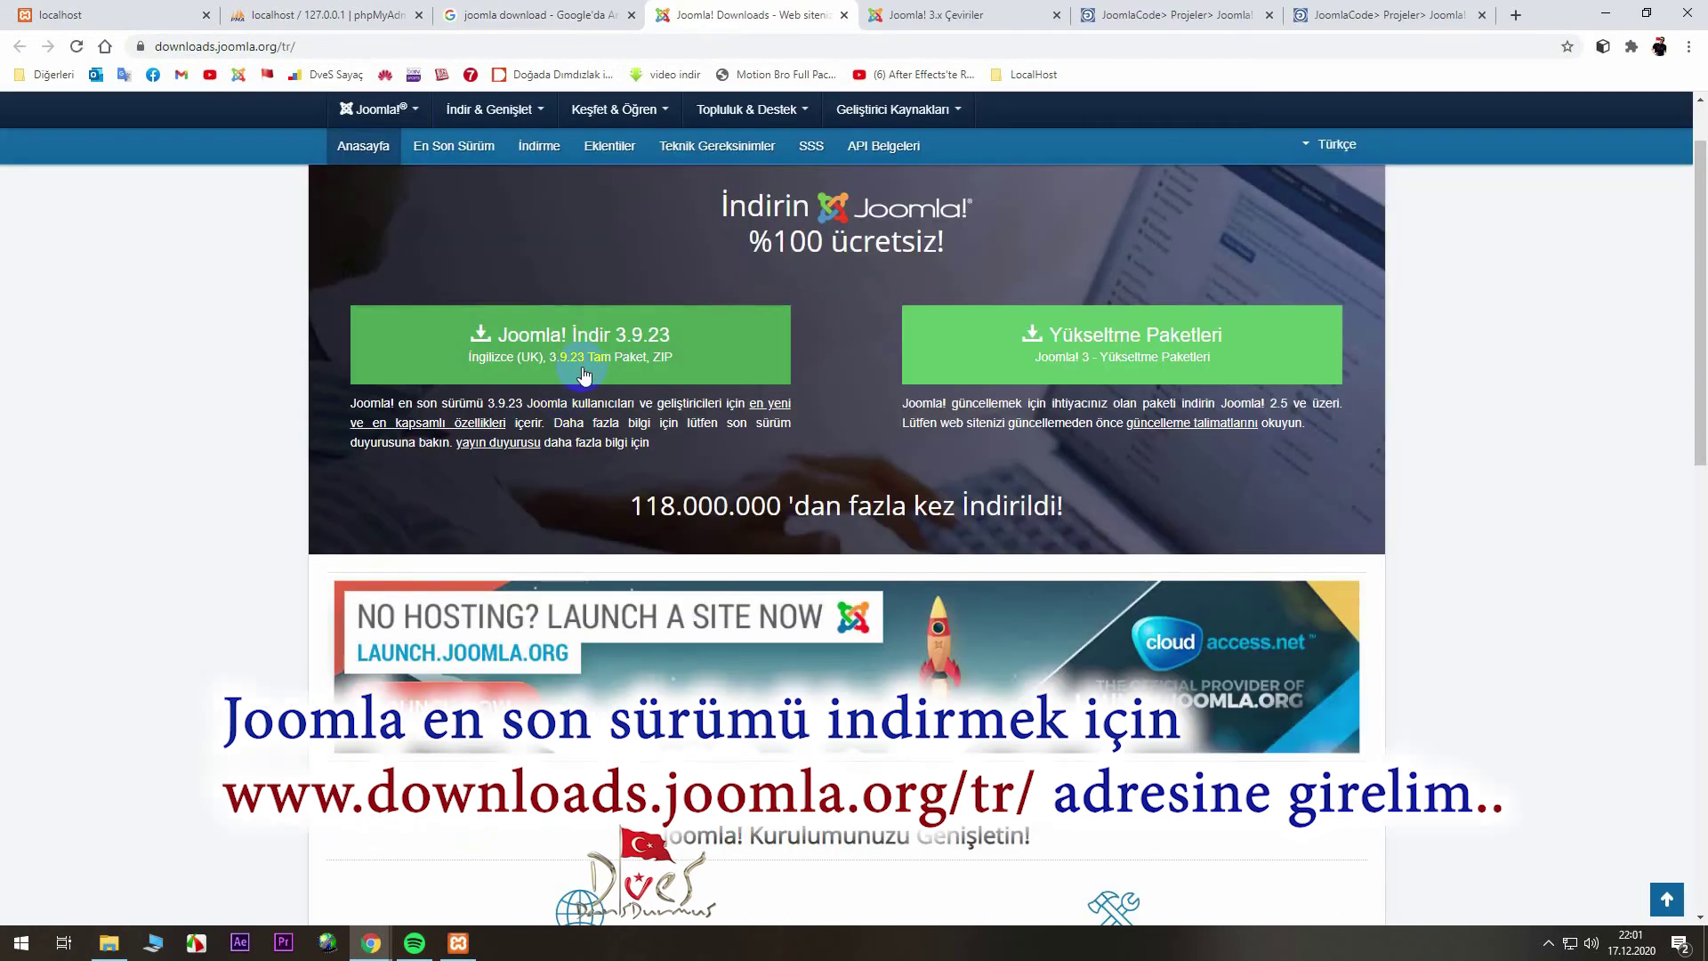
click(867, 549)
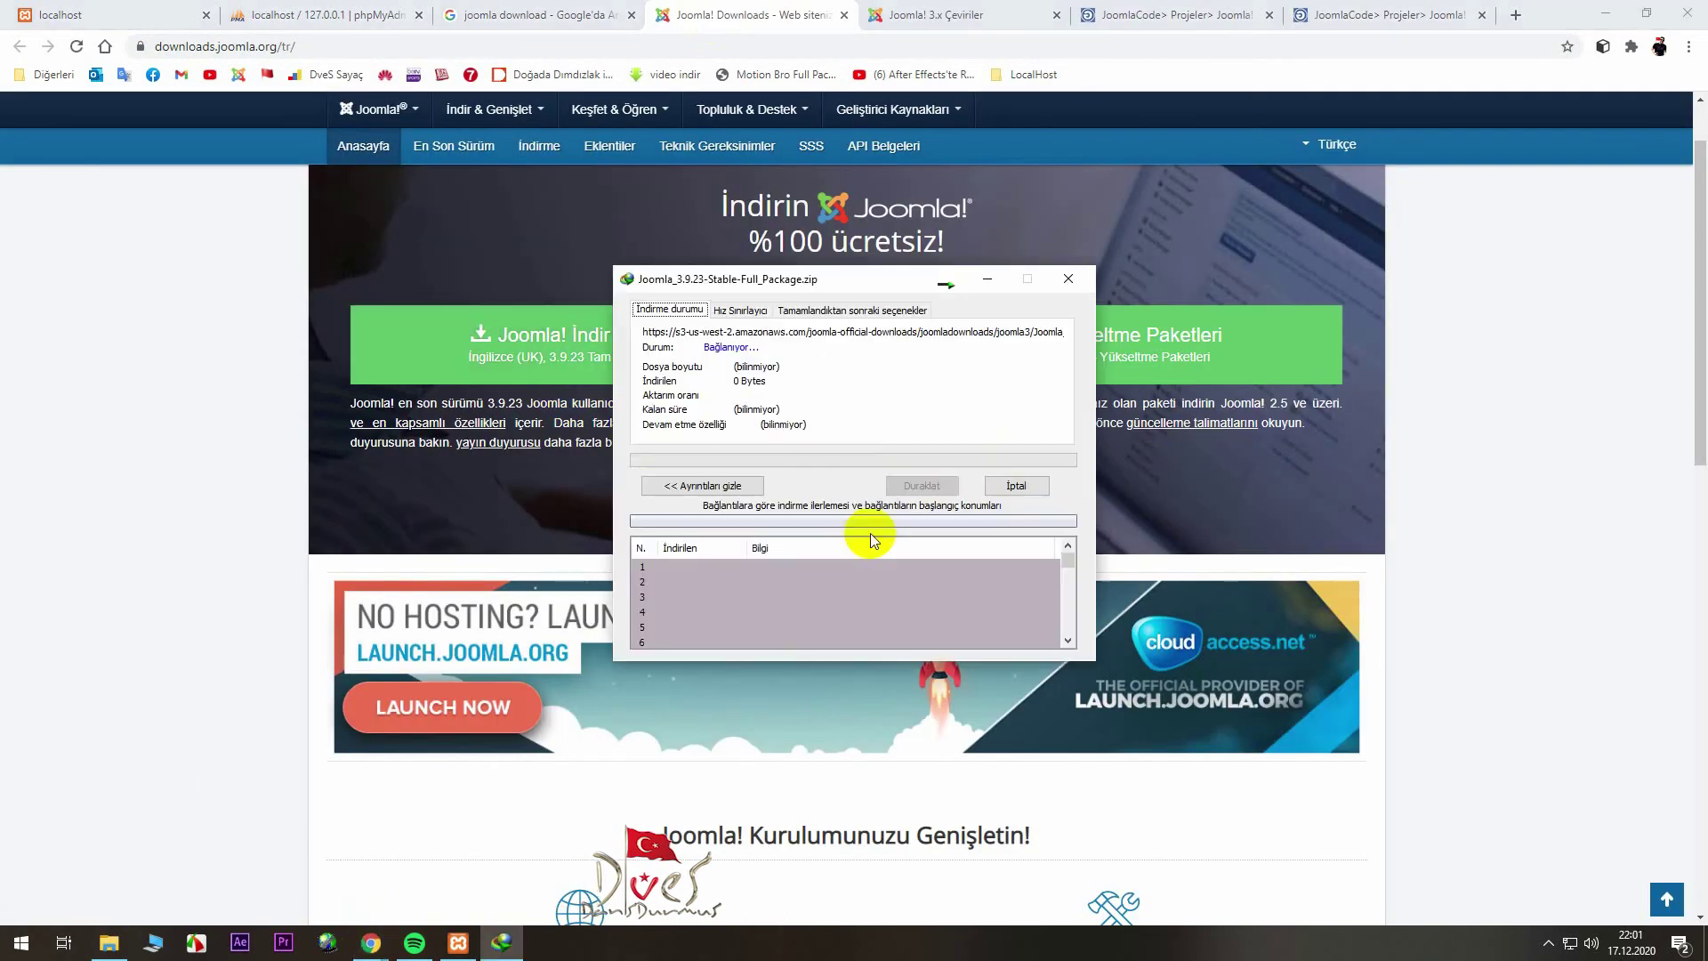
- Minimise Chrome, tidy the desktop shortcuts and open the C: drive in File Explorer
click(1620, 9)
drag(236, 481, 168, 480)
drag(235, 574, 168, 574)
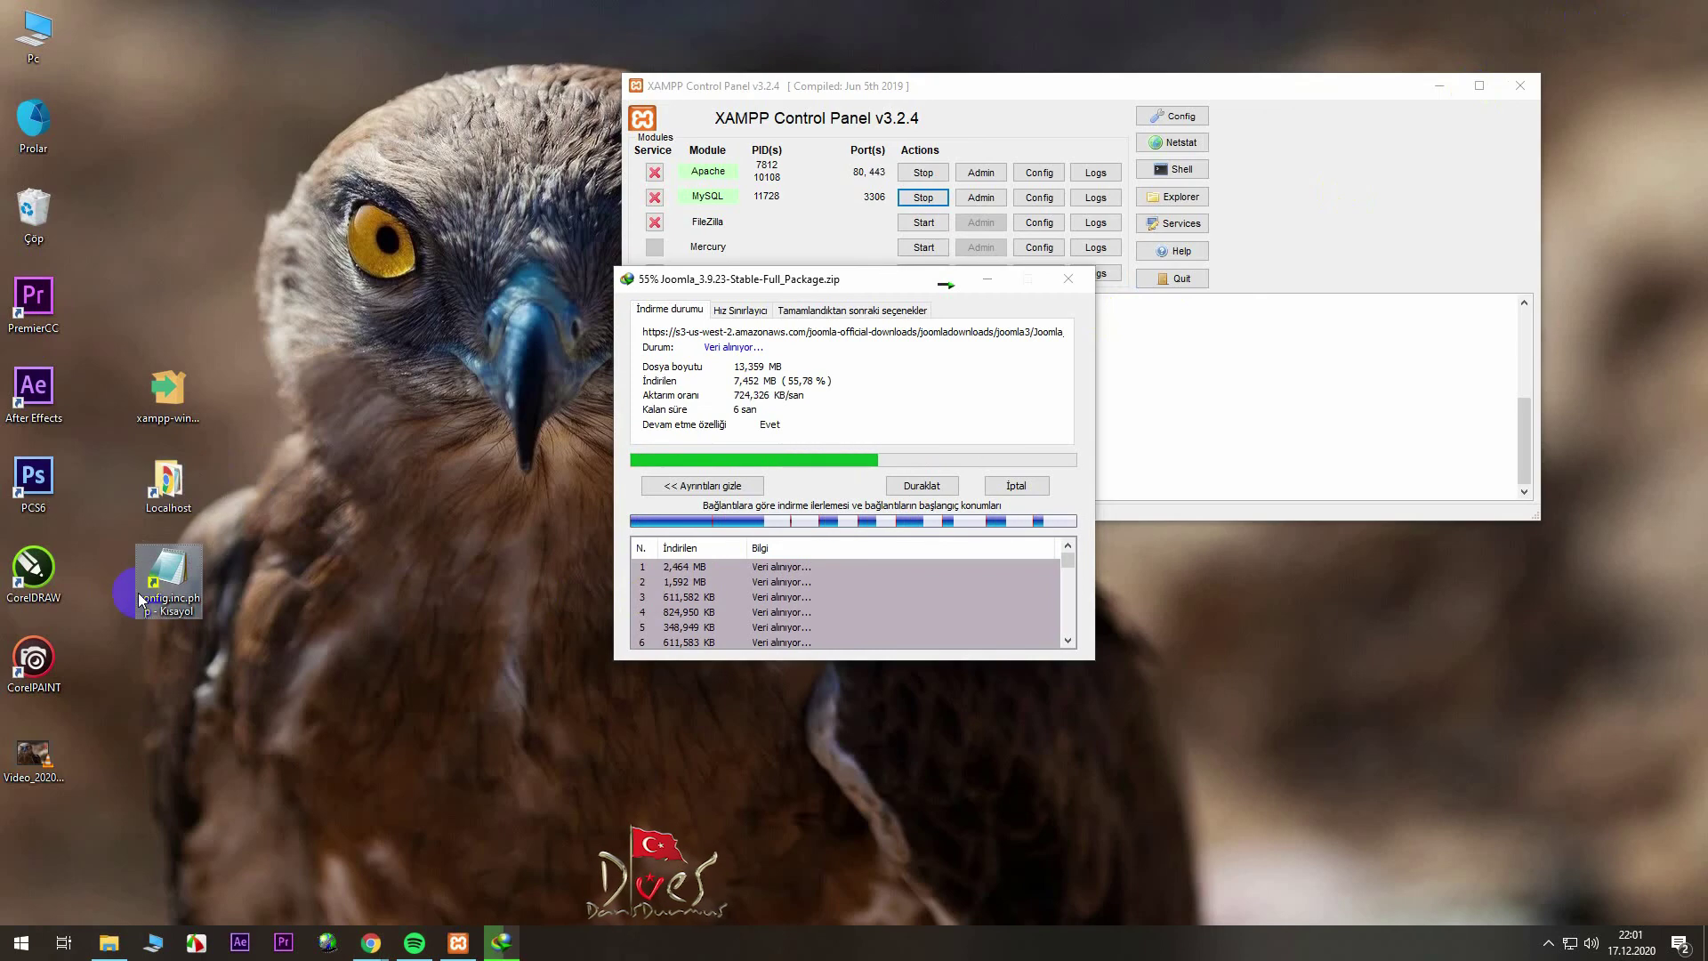
click(108, 942)
double_click(637, 374)
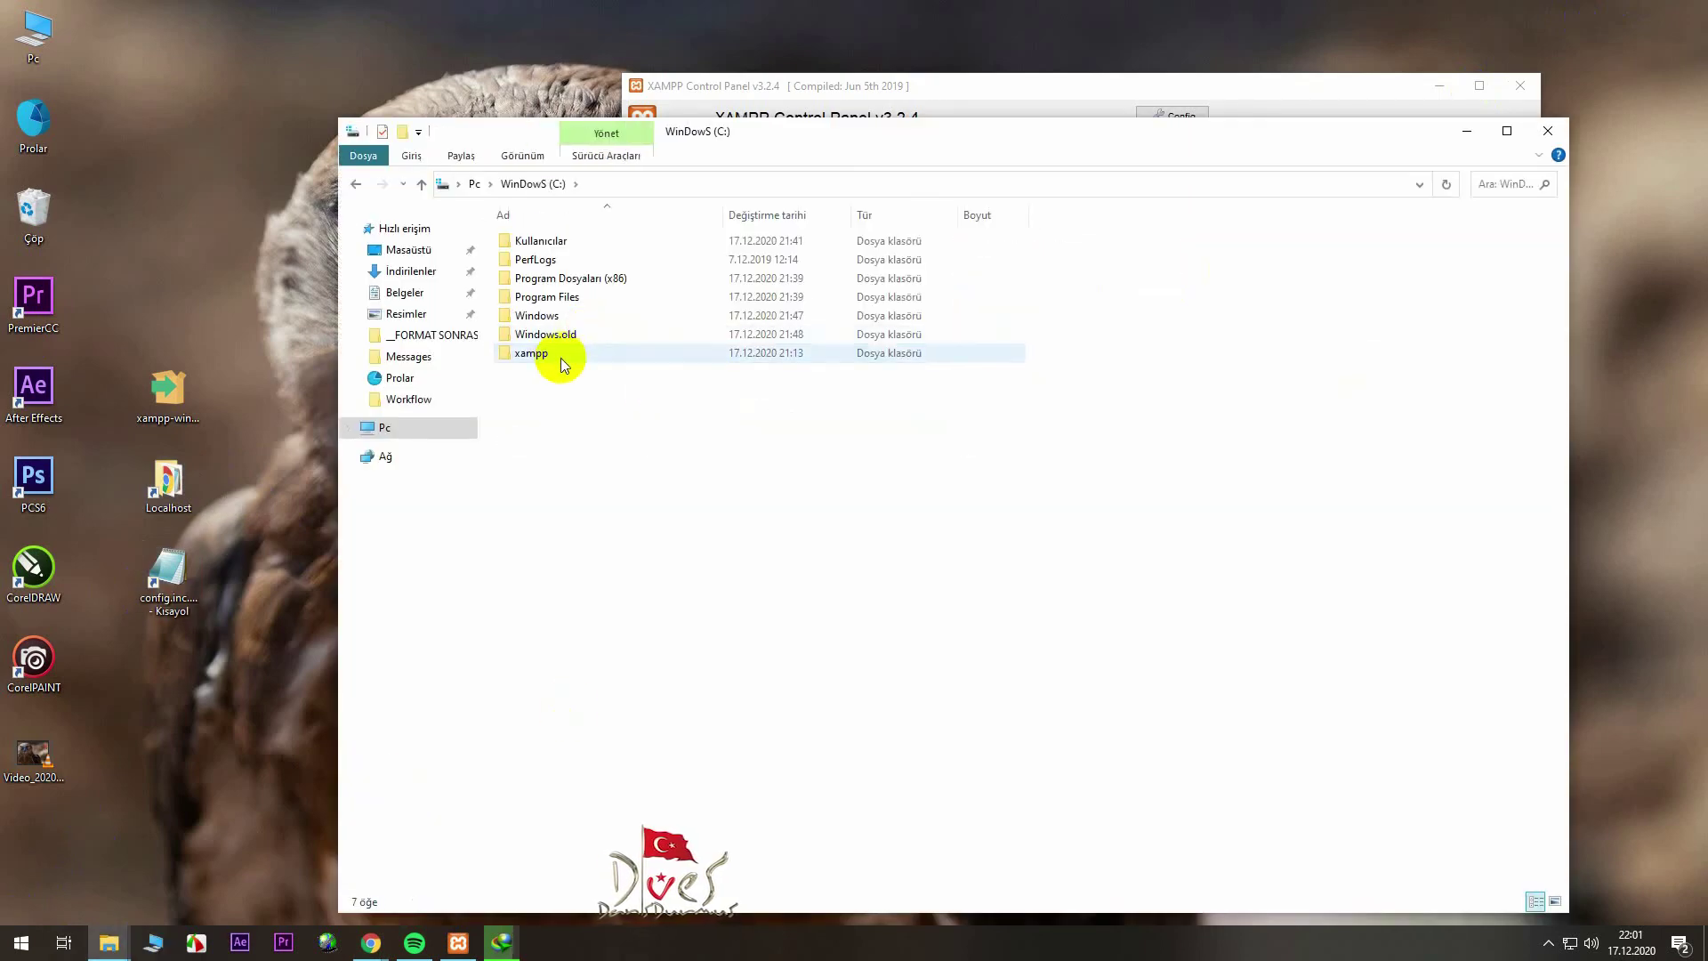
- Open C:\xampp\htdocs, dismiss the download notice and bring htdocs to the front
double_click(556, 353)
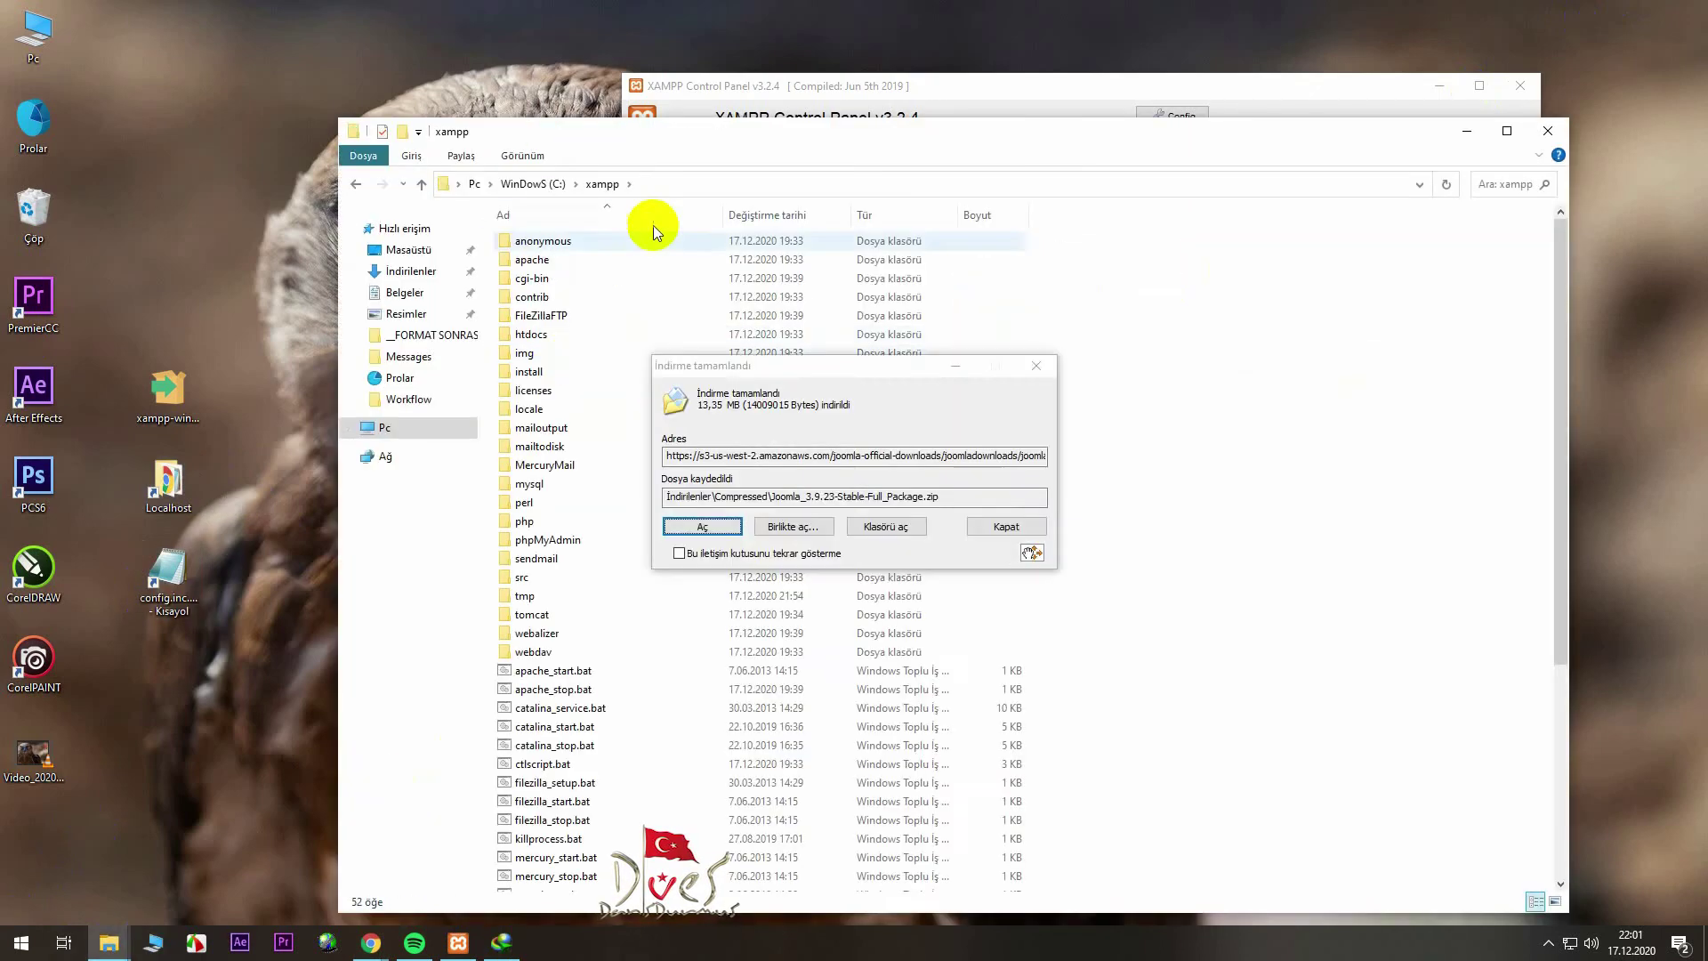
double_click(542, 334)
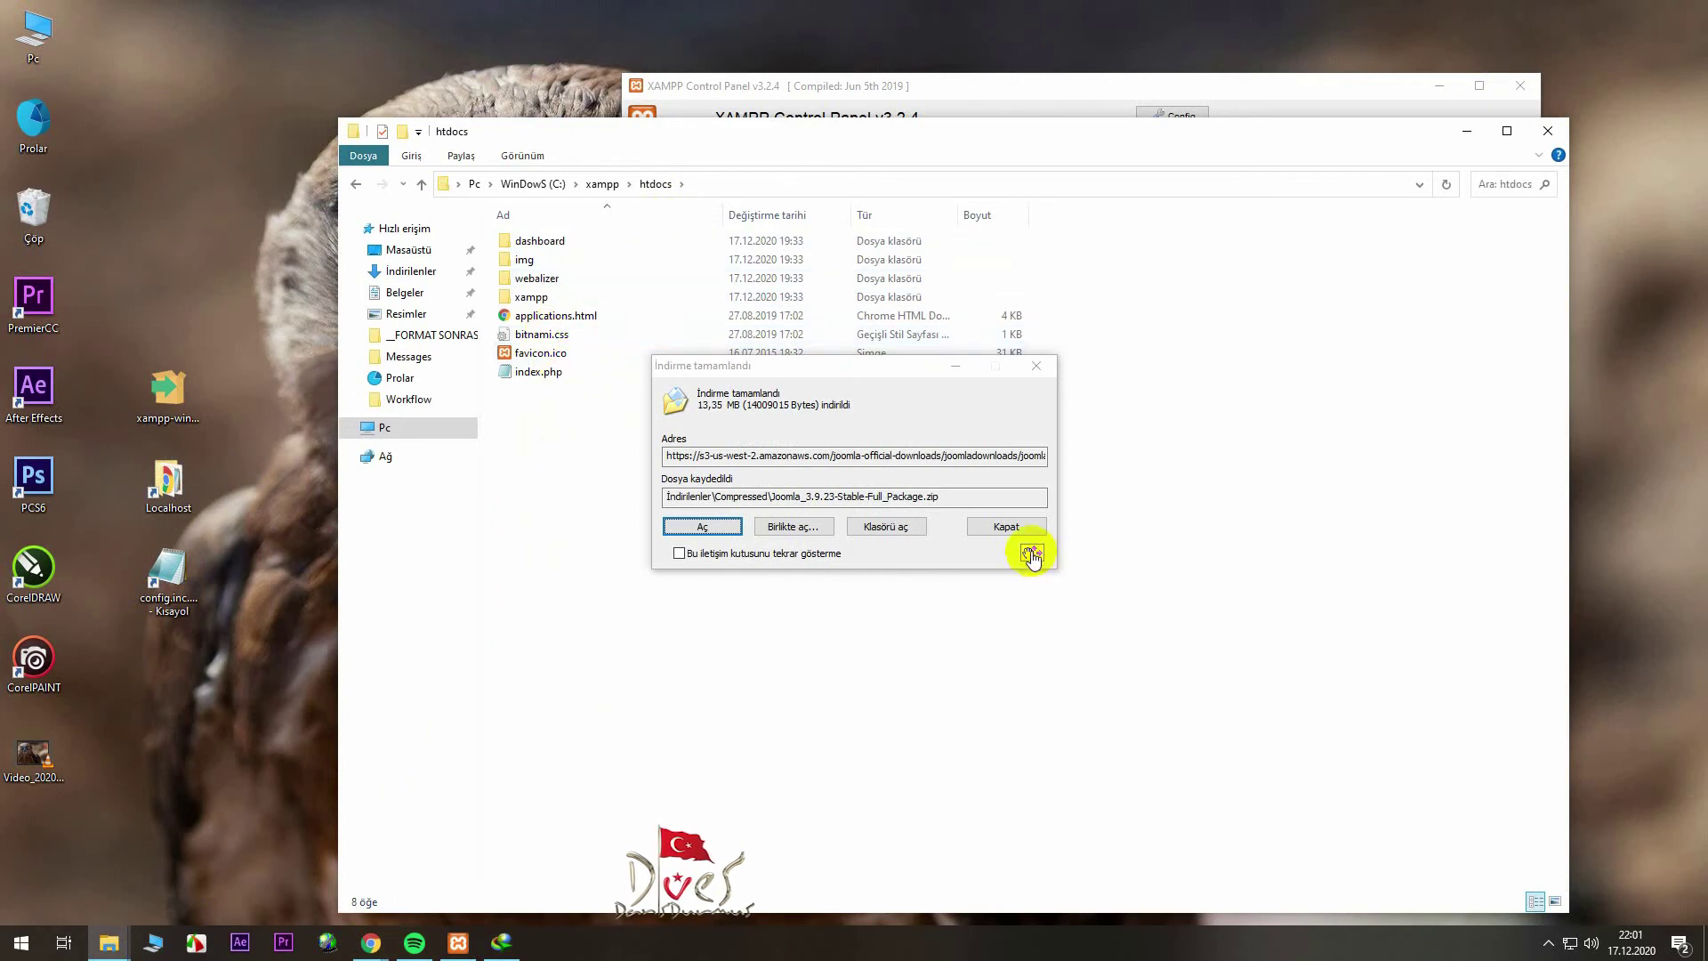
click(785, 532)
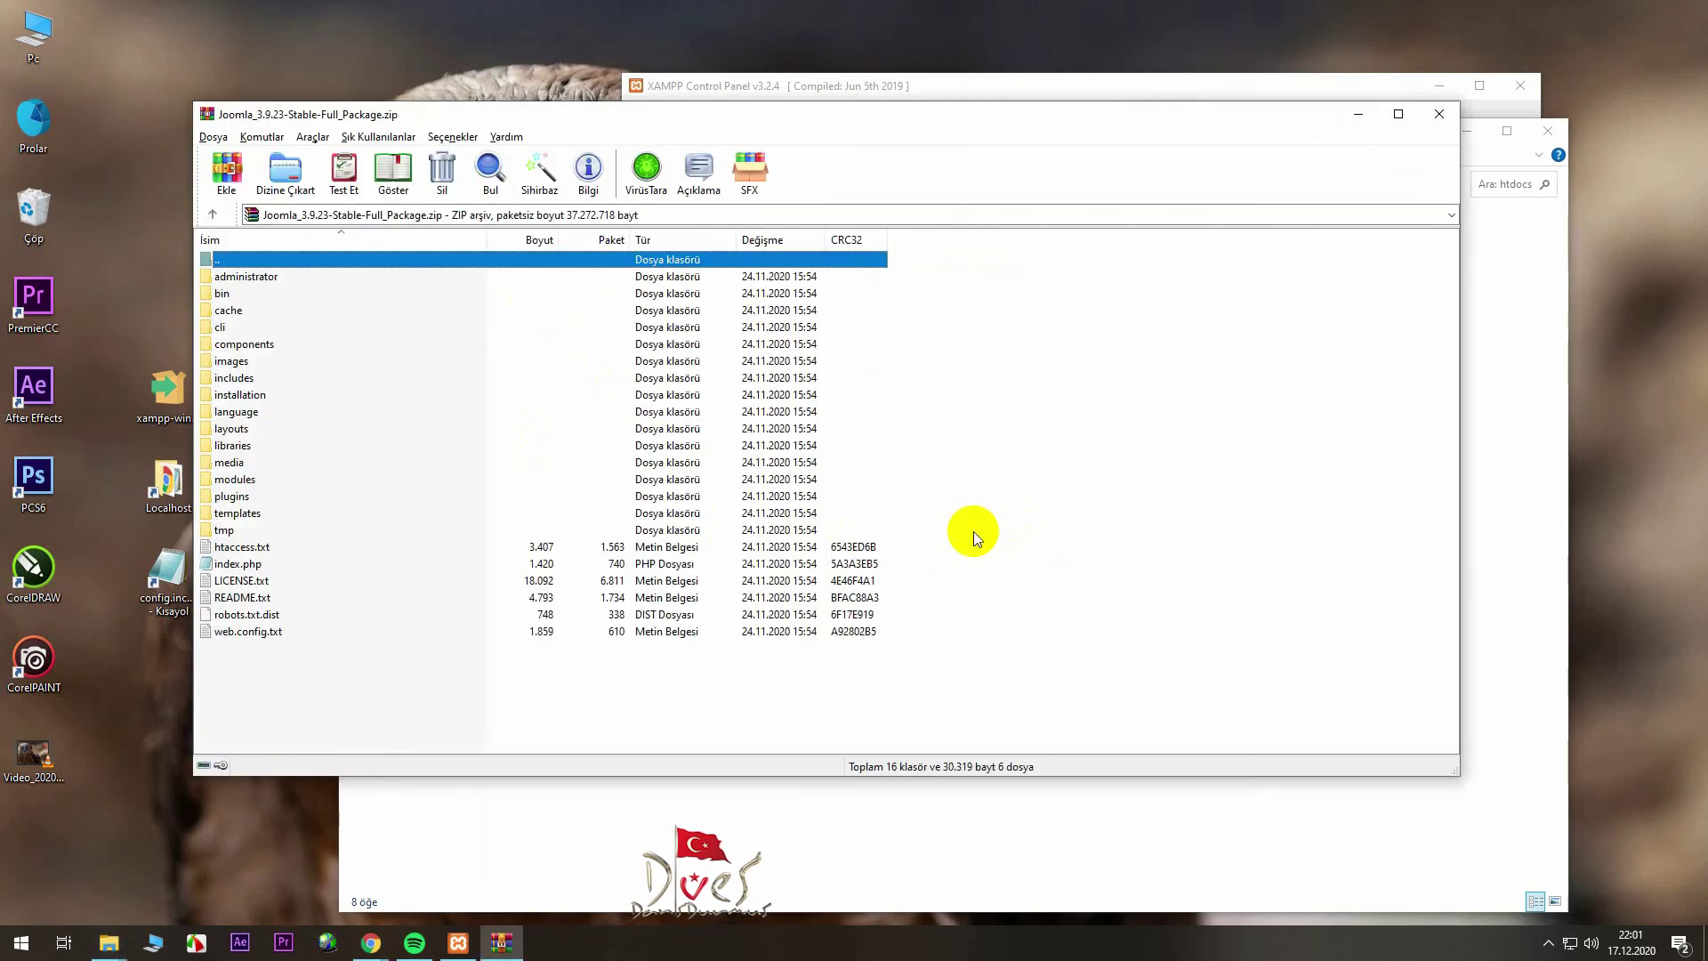
drag(938, 126, 934, 433)
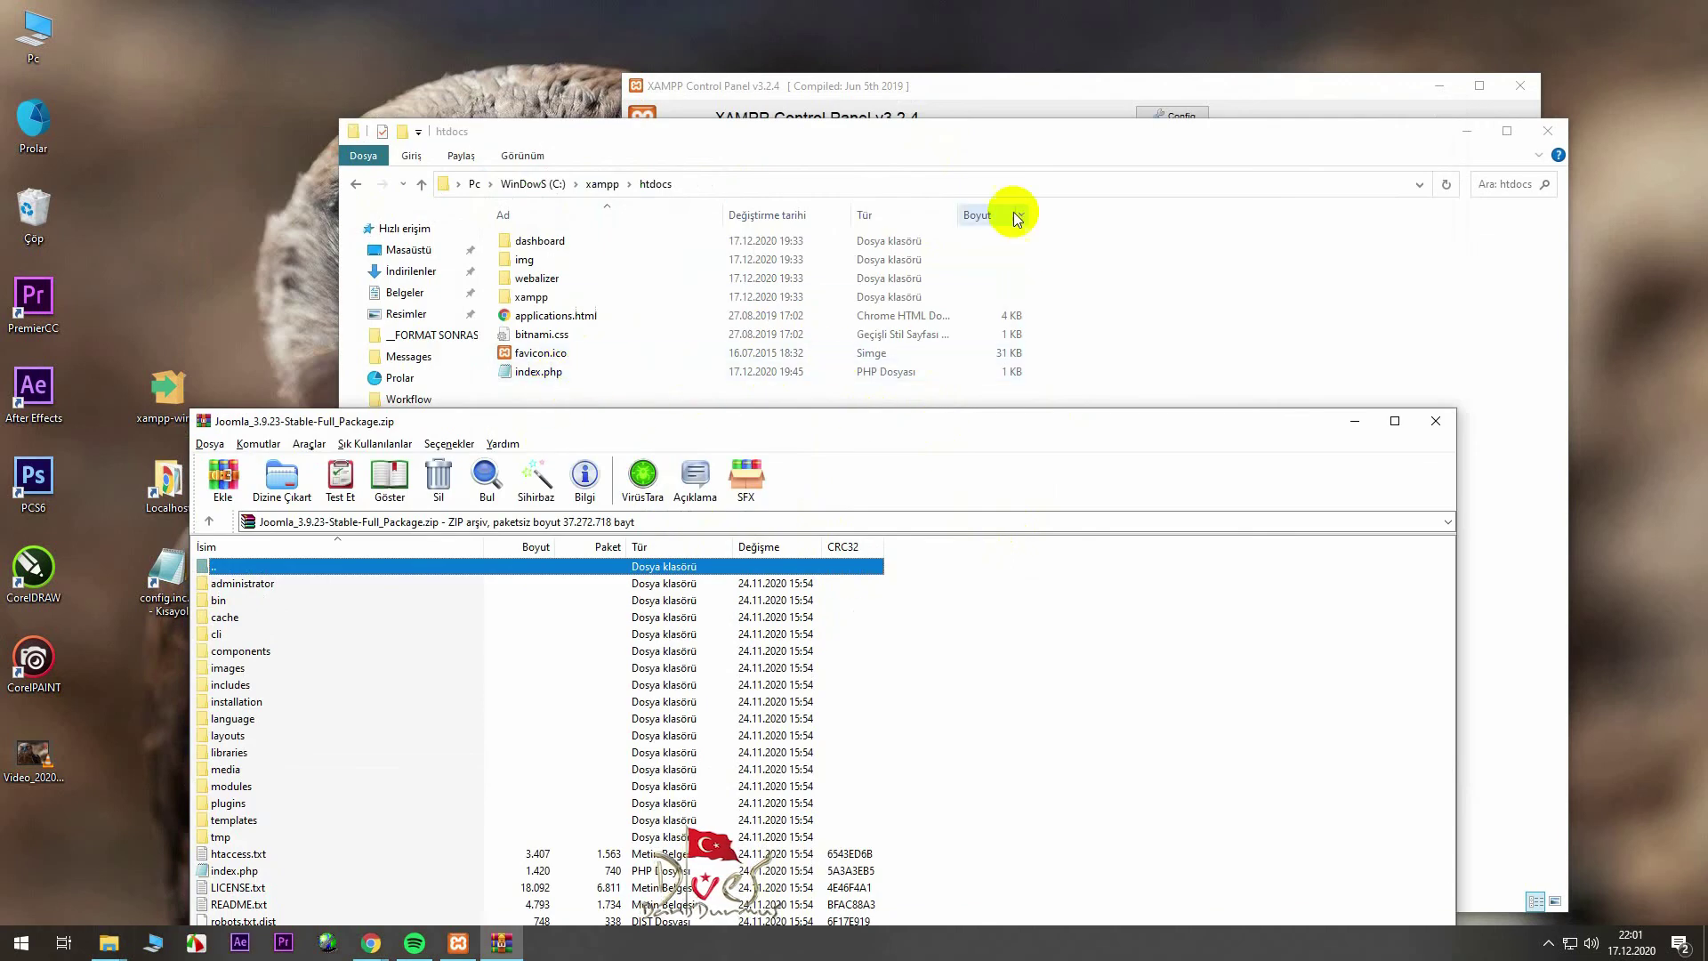
drag(982, 134, 998, 86)
- Create a 'Yeni klasör' folder in htdocs and move the other eight items into it
right_click(635, 421)
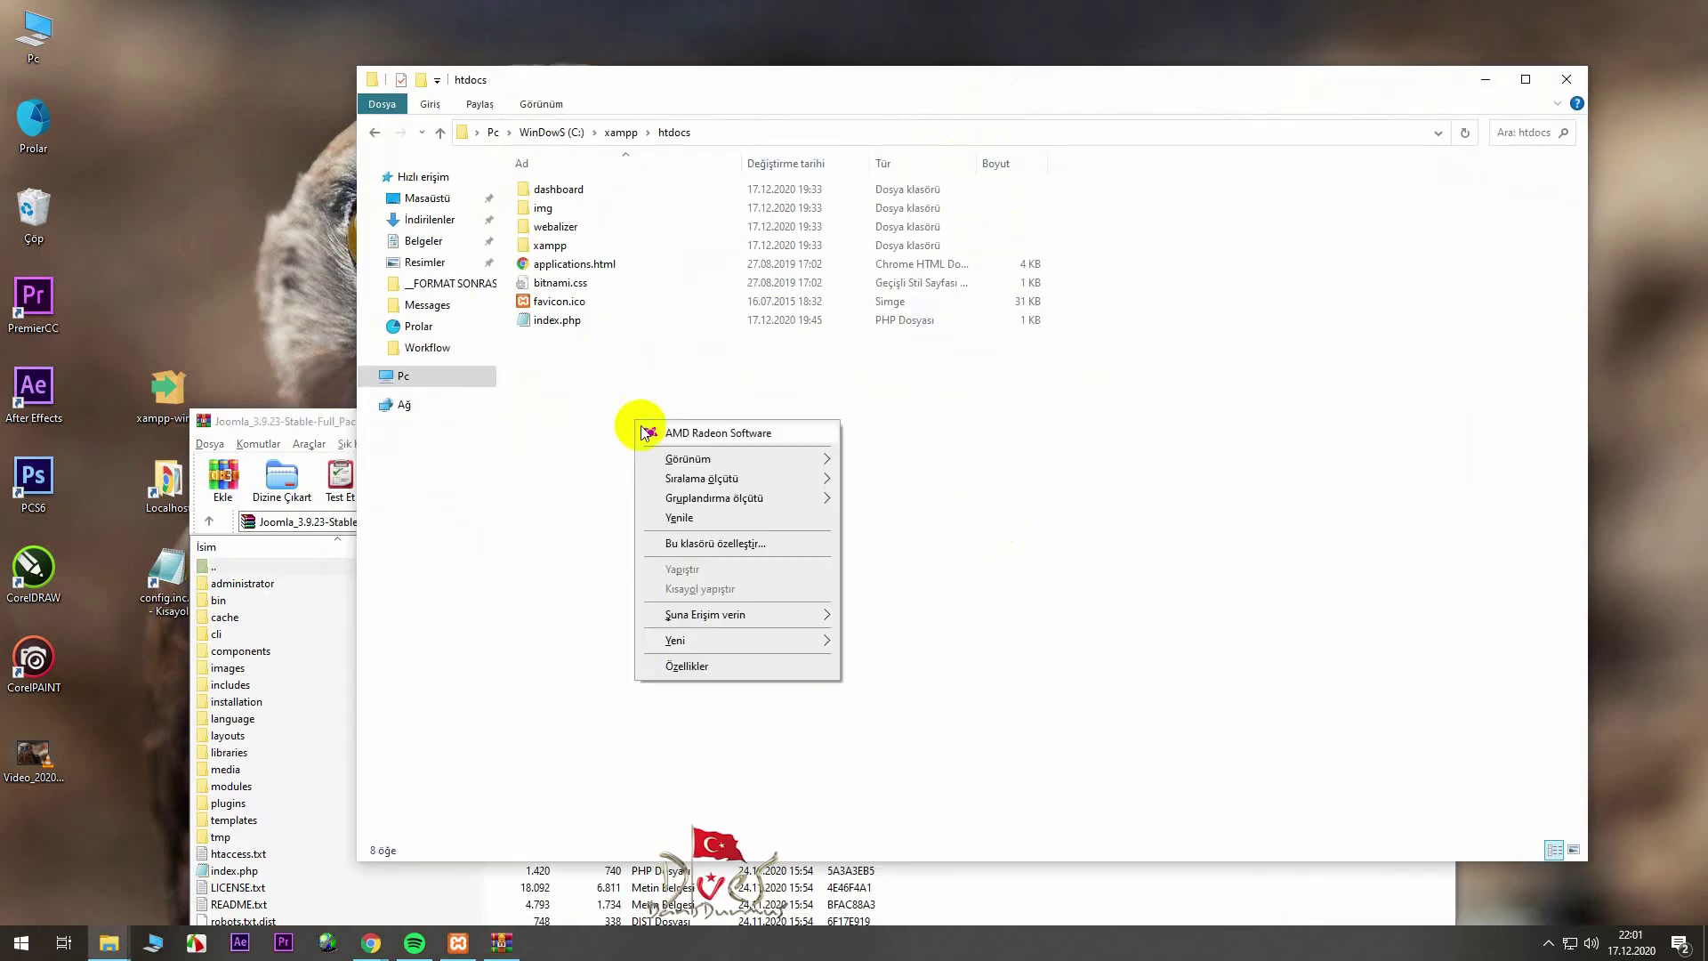
mouse_move(772, 644)
click(876, 641)
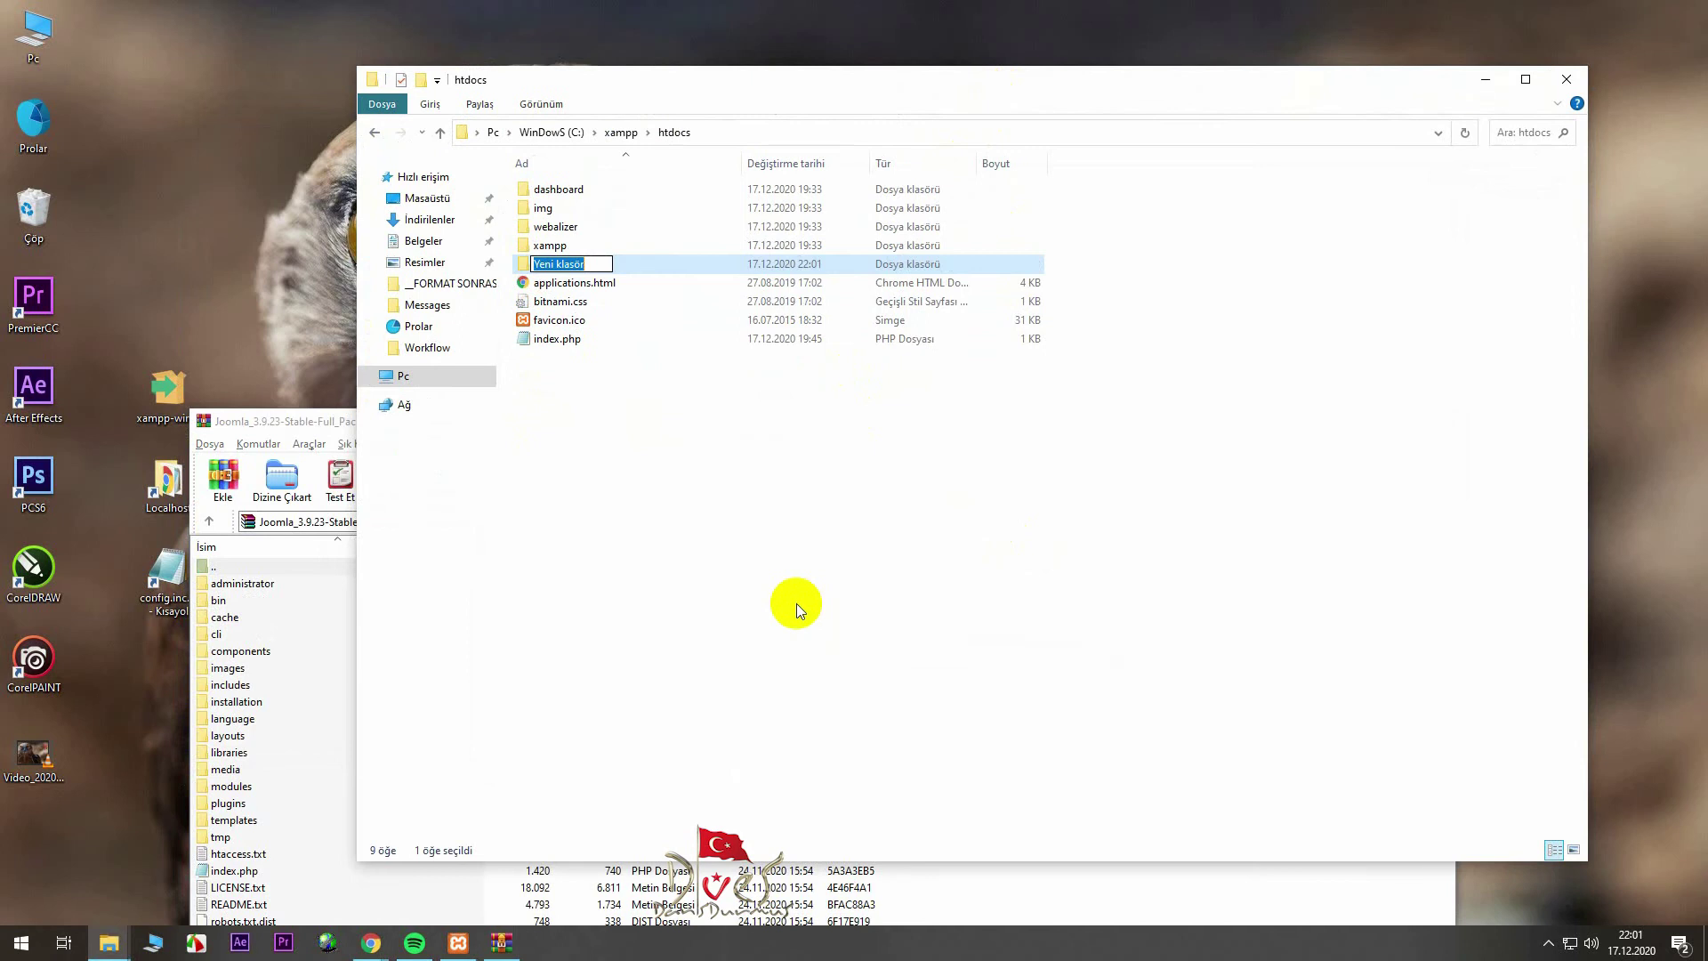
drag(626, 502, 529, 182)
ctrl+click(558, 263)
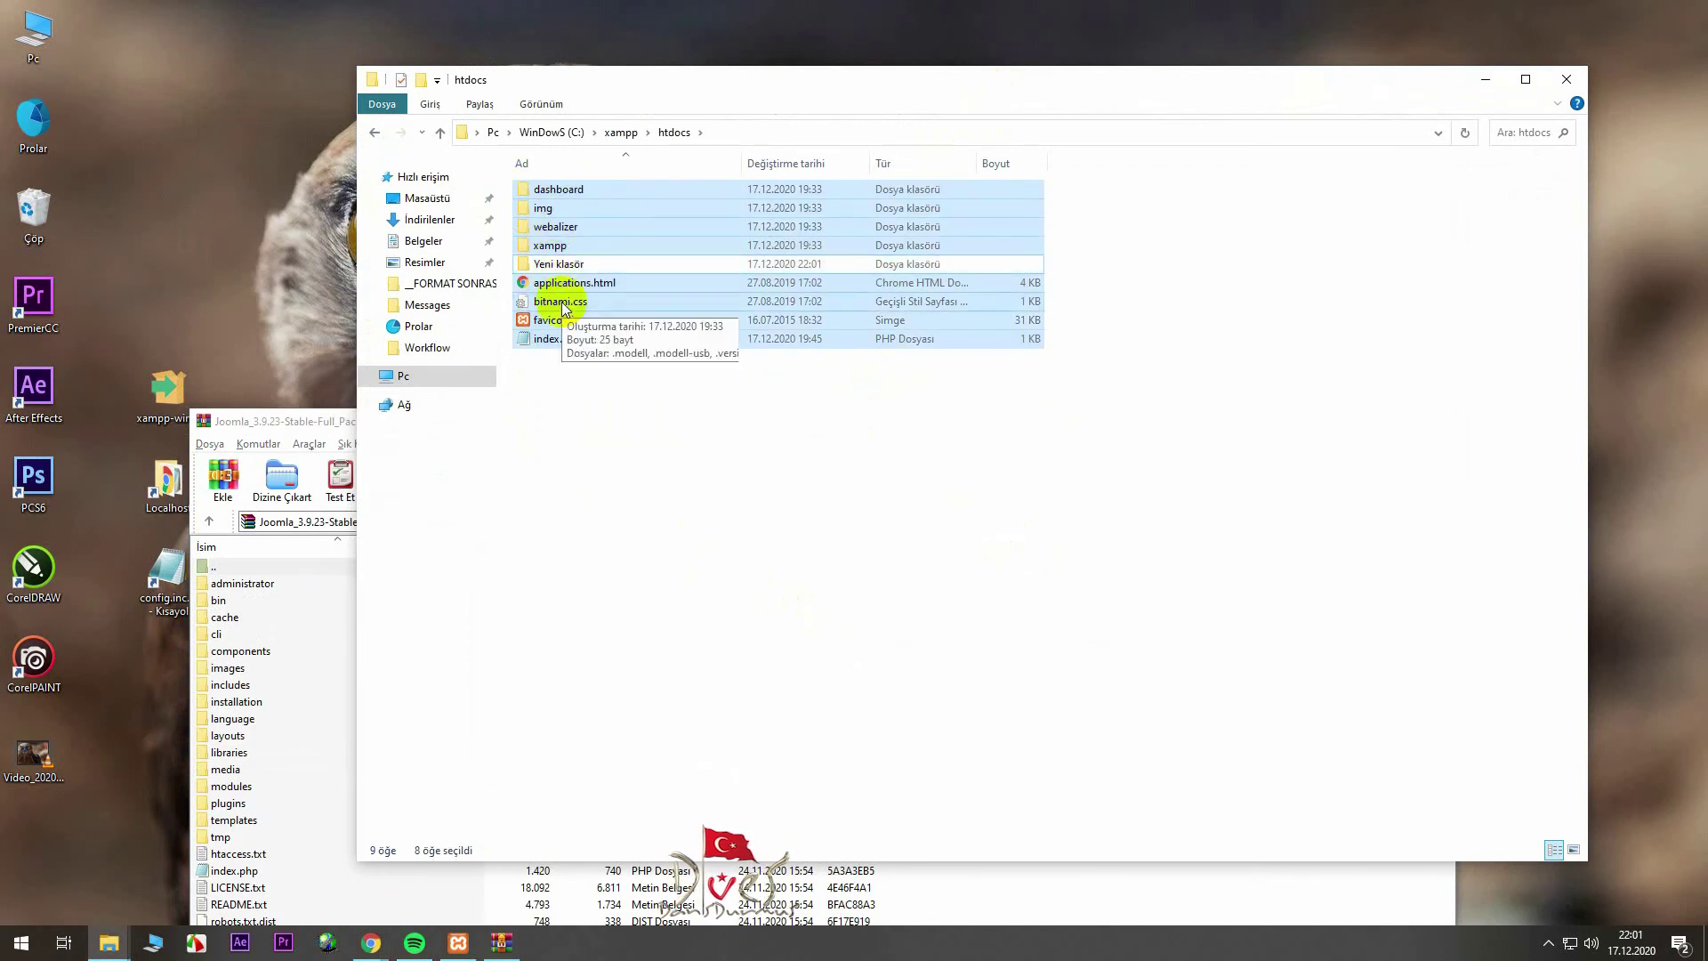
drag(569, 289, 556, 265)
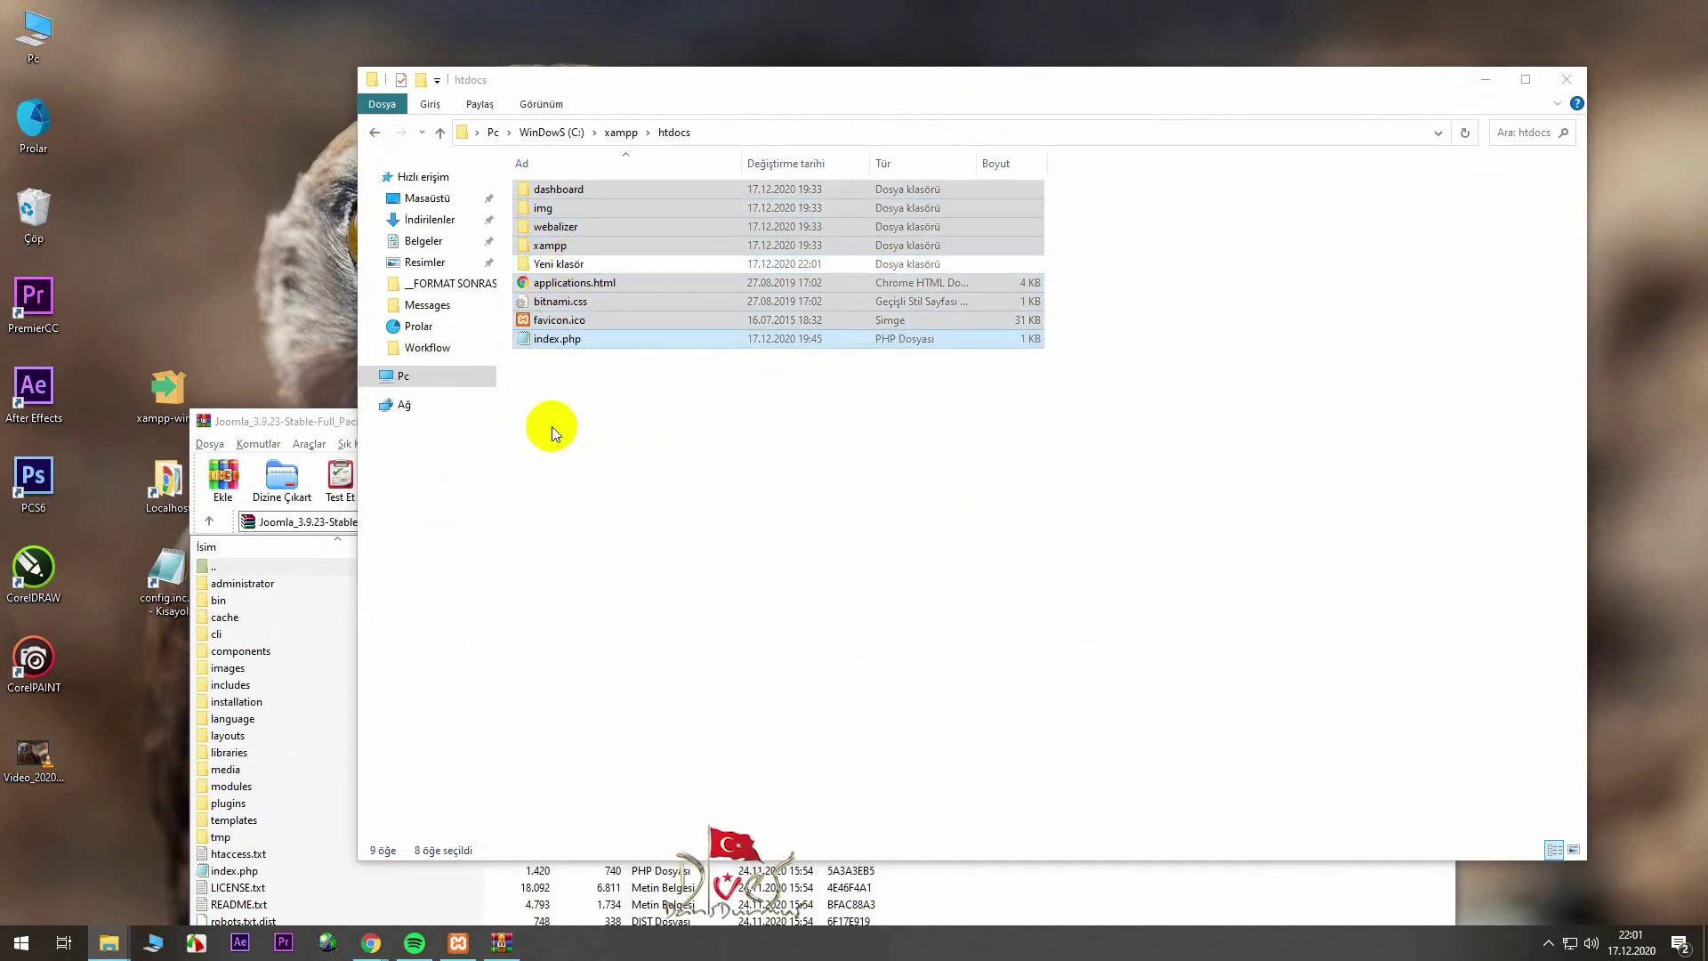
- Copy the htdocs folder path from the address bar
click(621, 132)
right_click(547, 133)
click(623, 188)
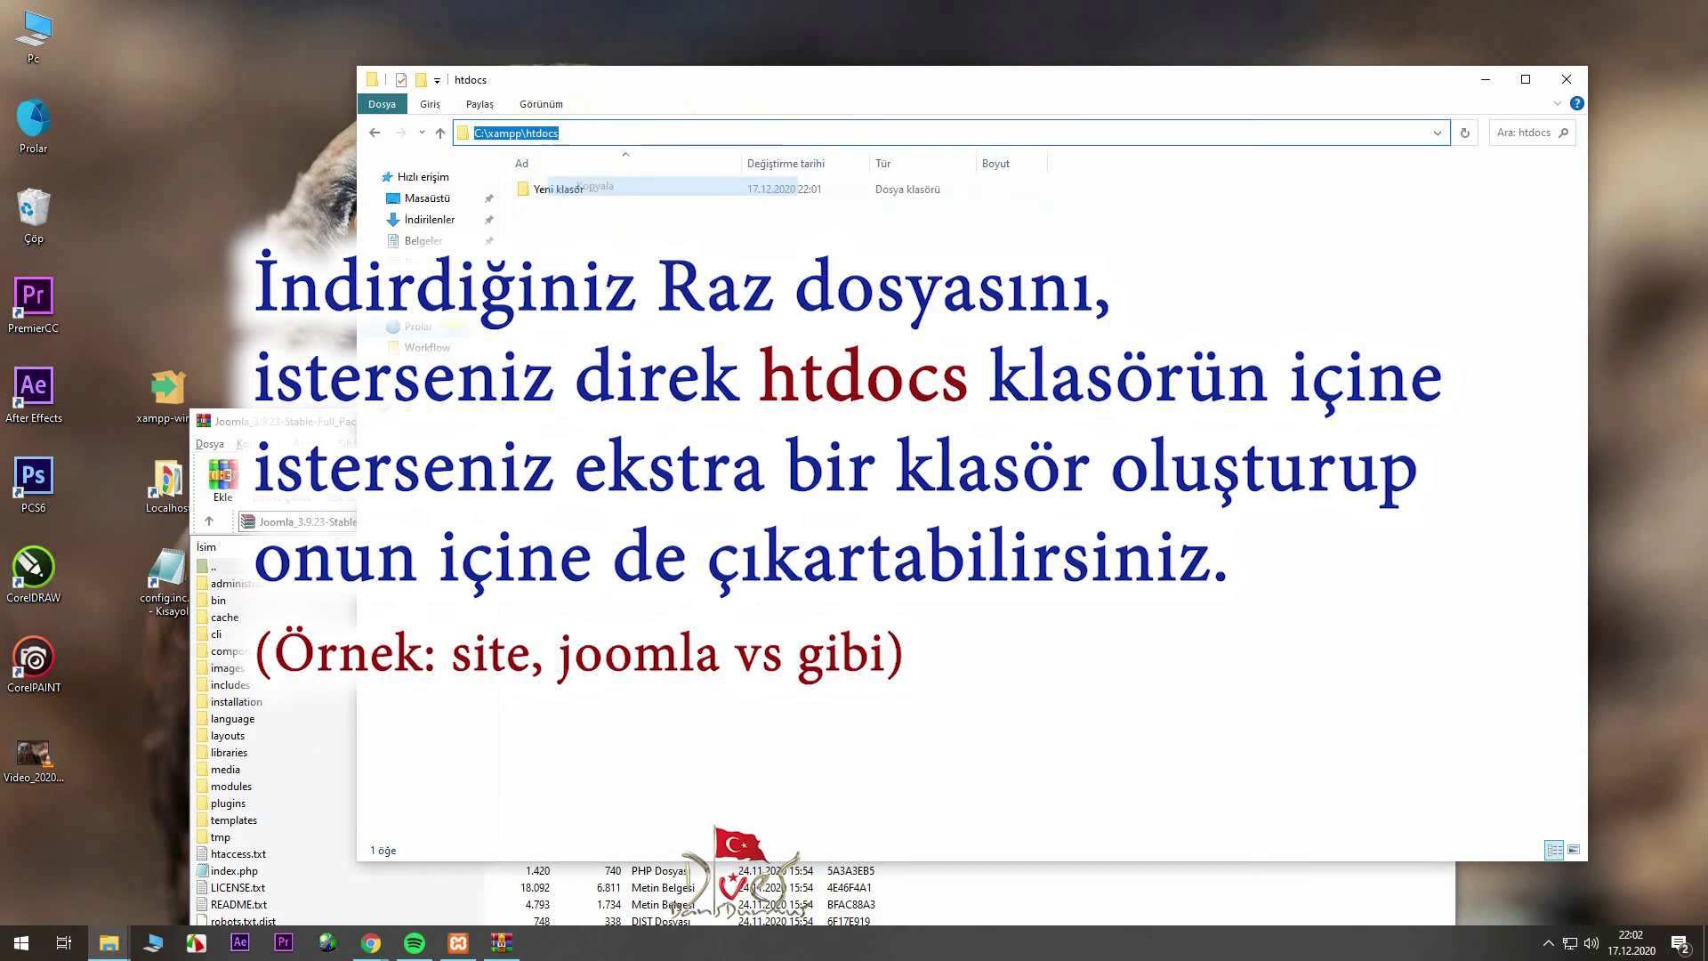
- Extract the Joomla 3.9.23 package into C:\xampp\htdocs with WinRAR's Dizine Çıkart
drag(310, 420, 365, 125)
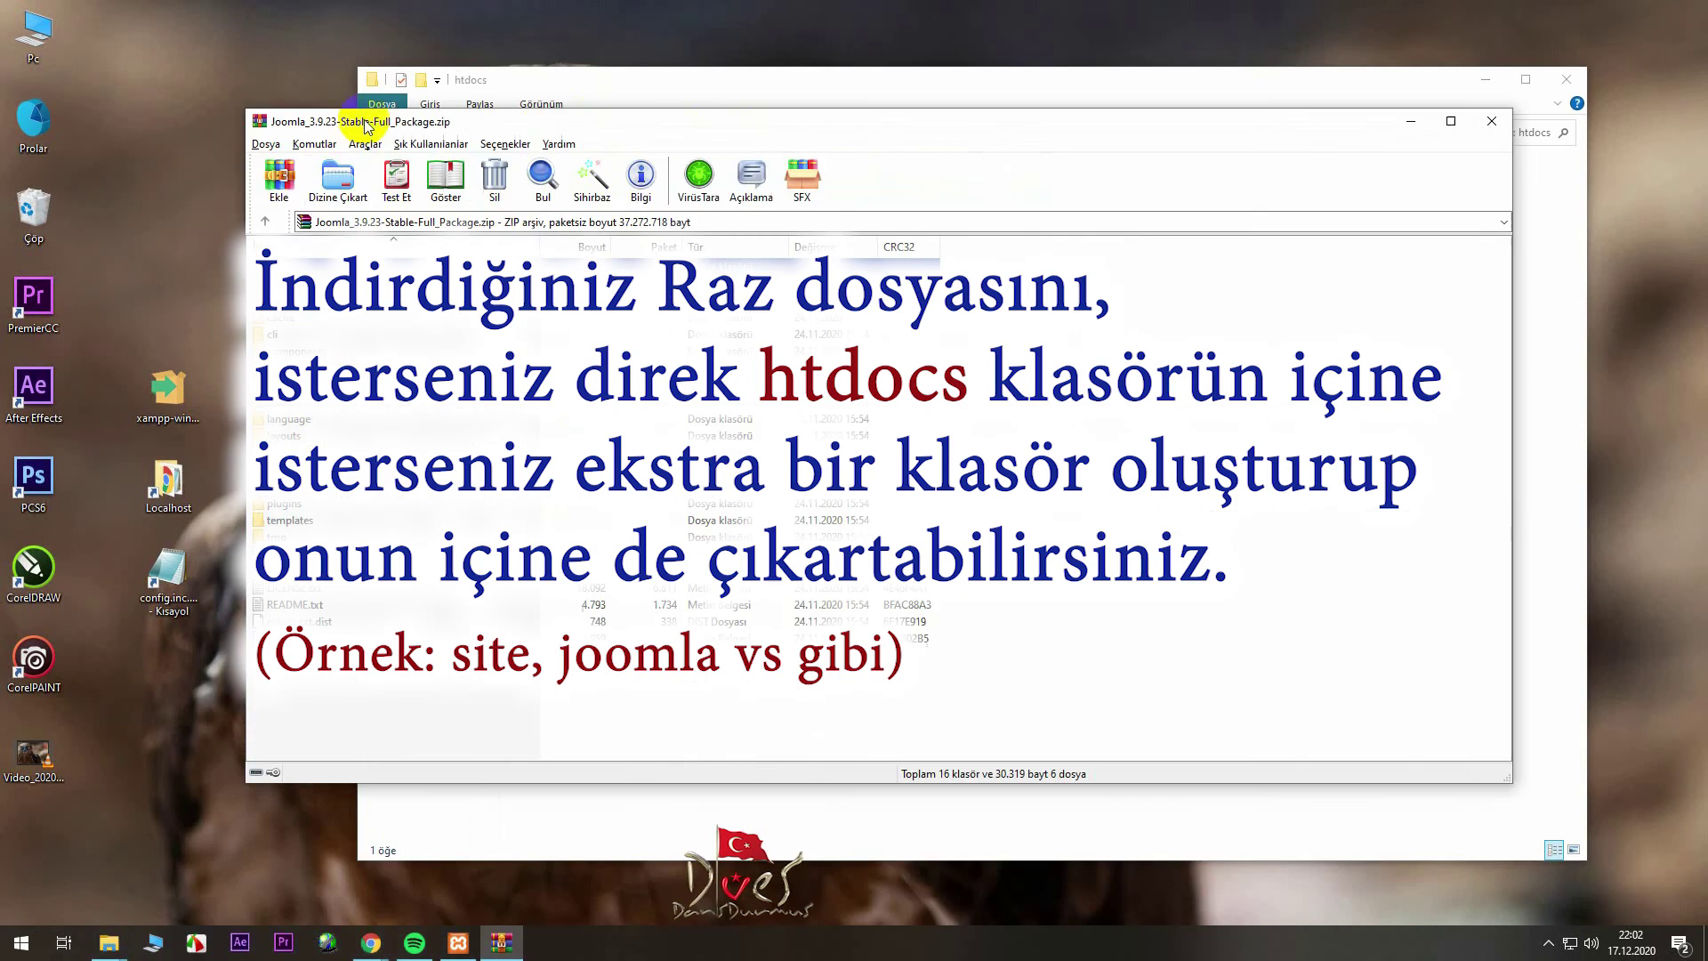
click(338, 178)
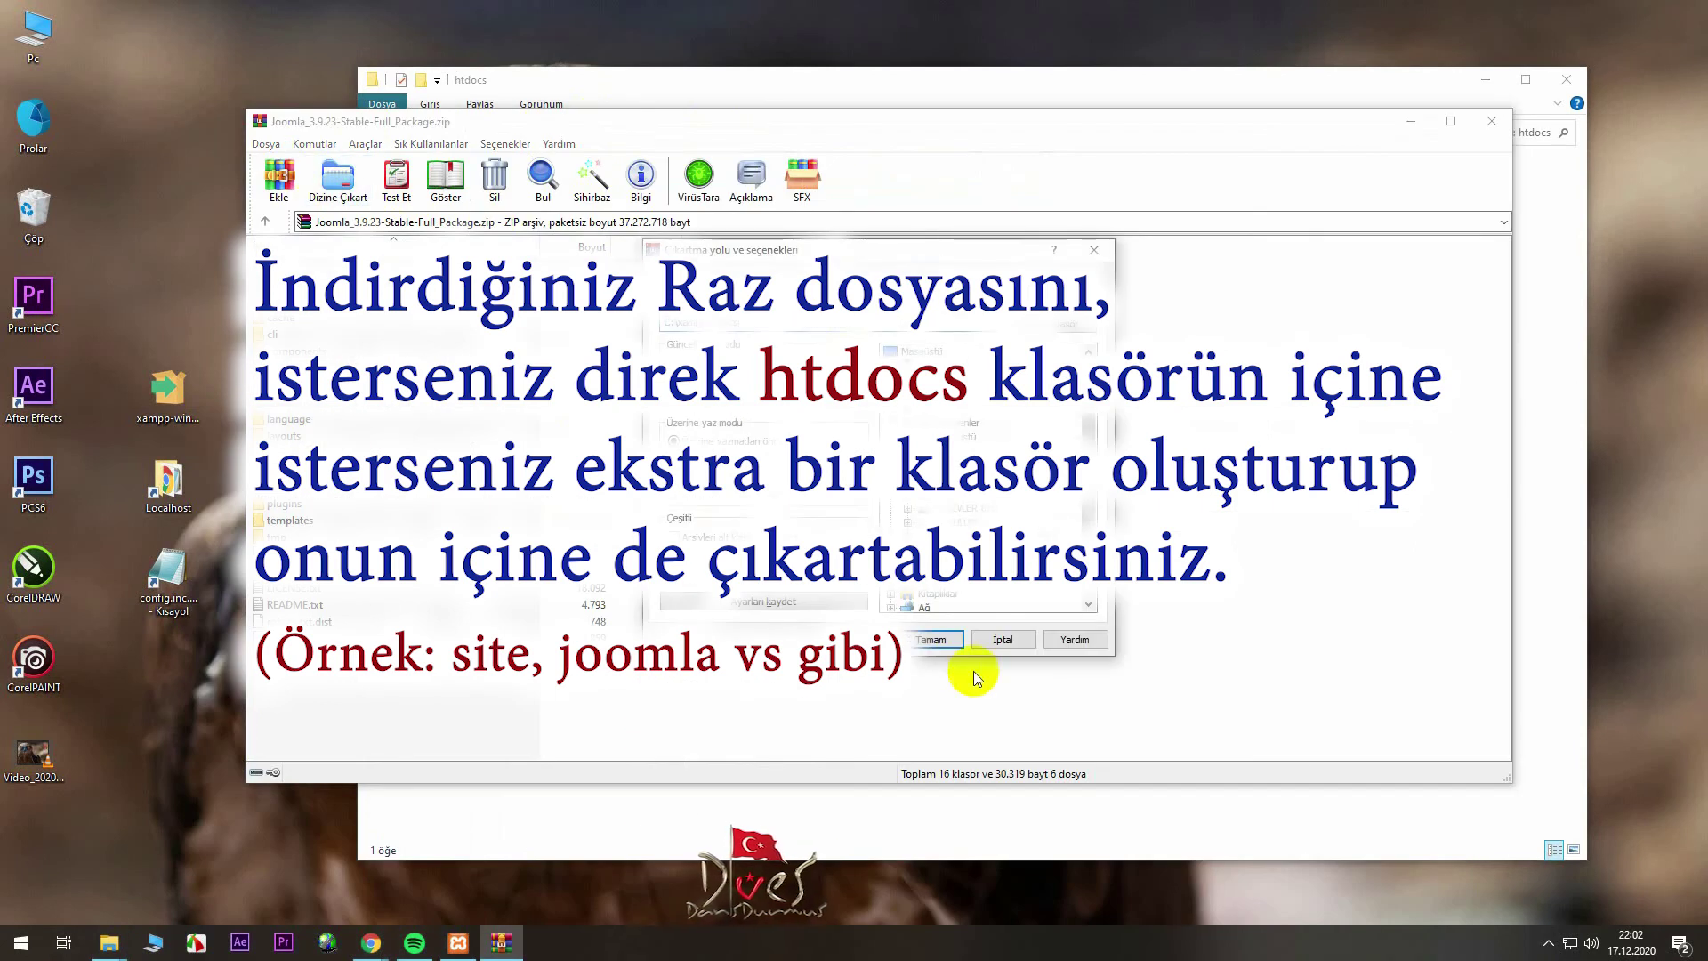
click(931, 639)
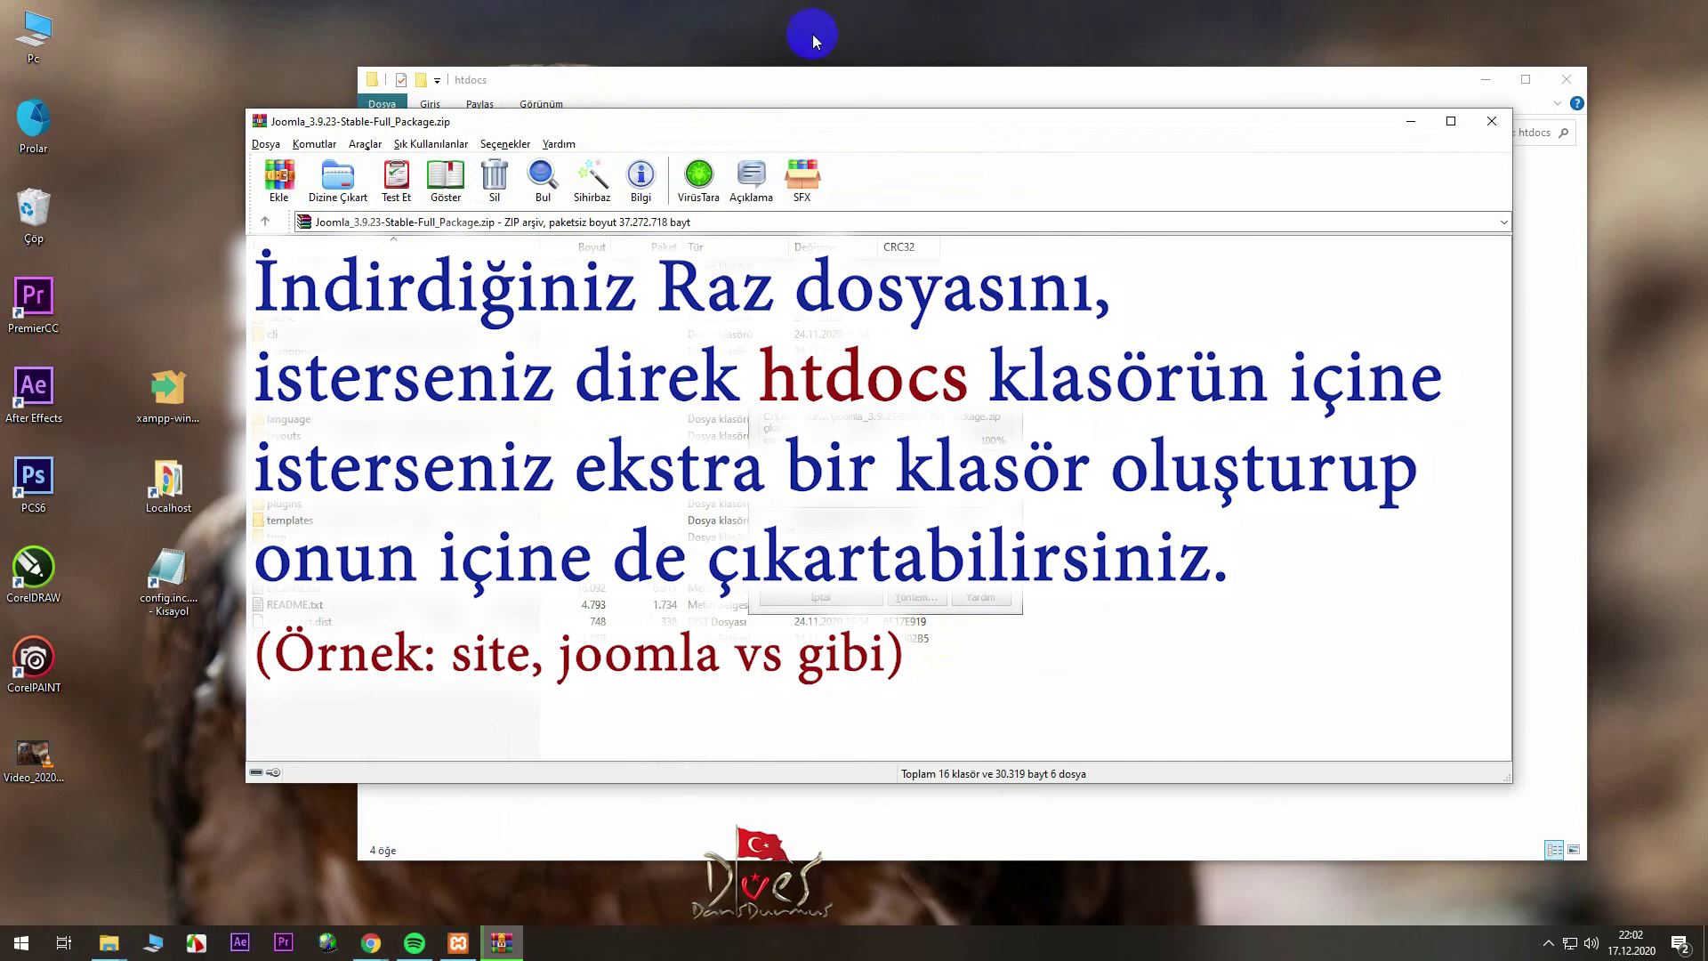
- Close the WinRAR archive window and centre the htdocs folder window
click(815, 83)
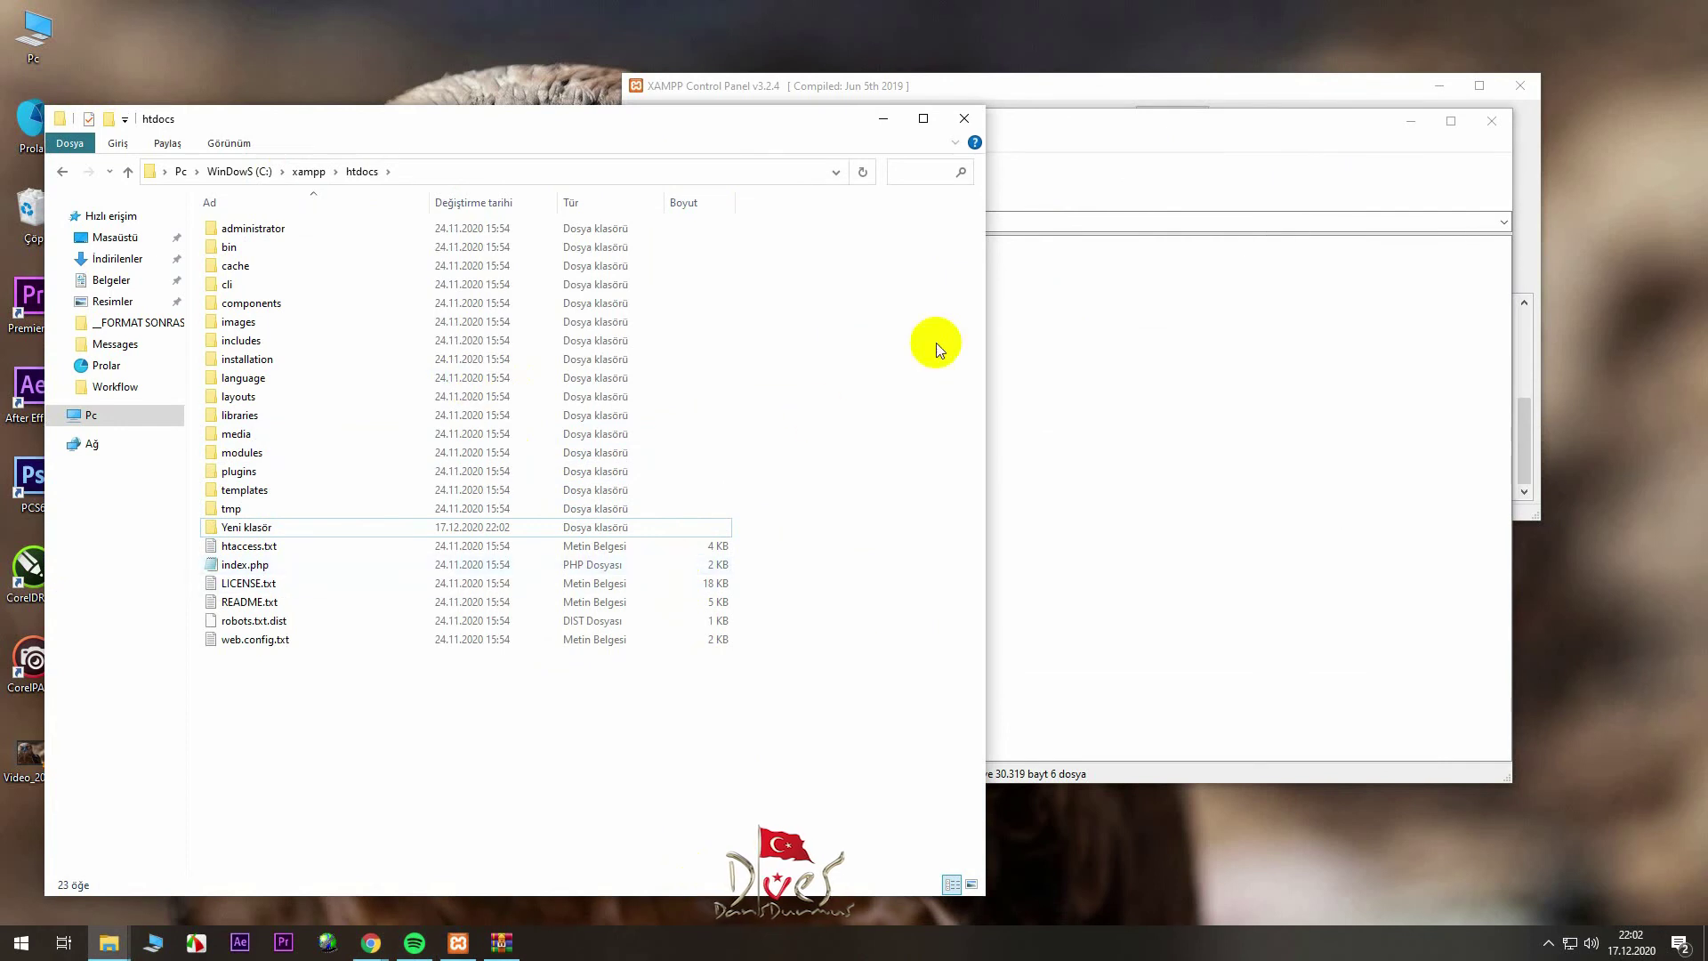
click(1192, 413)
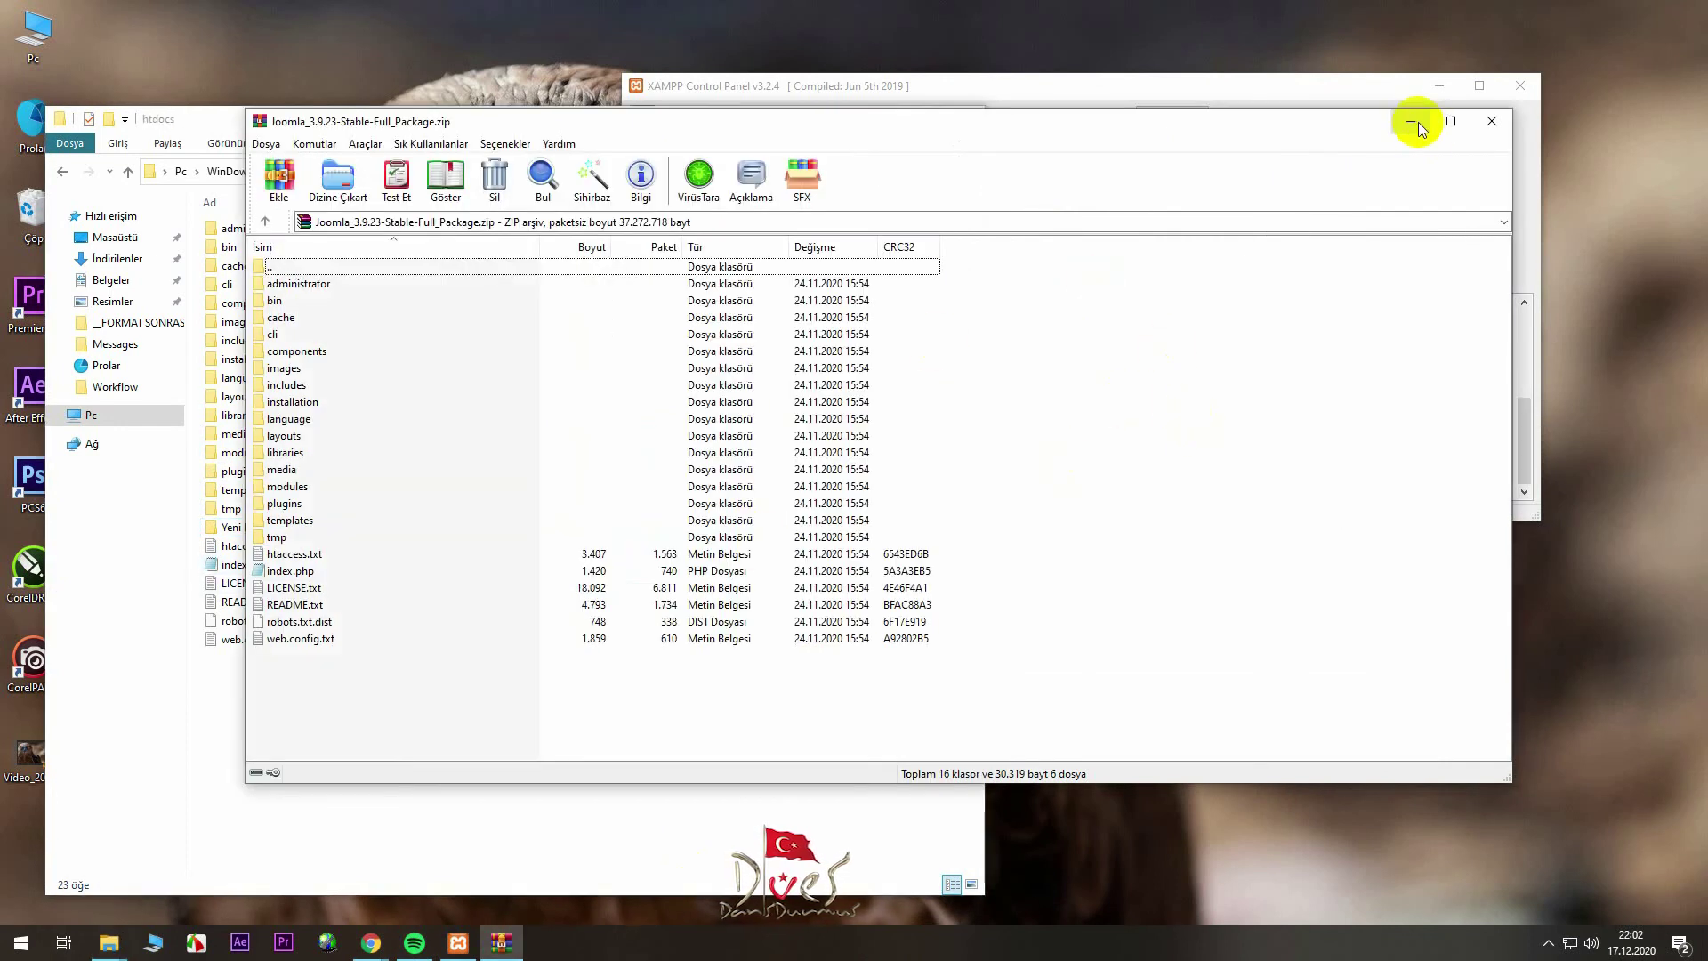
click(1491, 121)
drag(711, 132, 1169, 76)
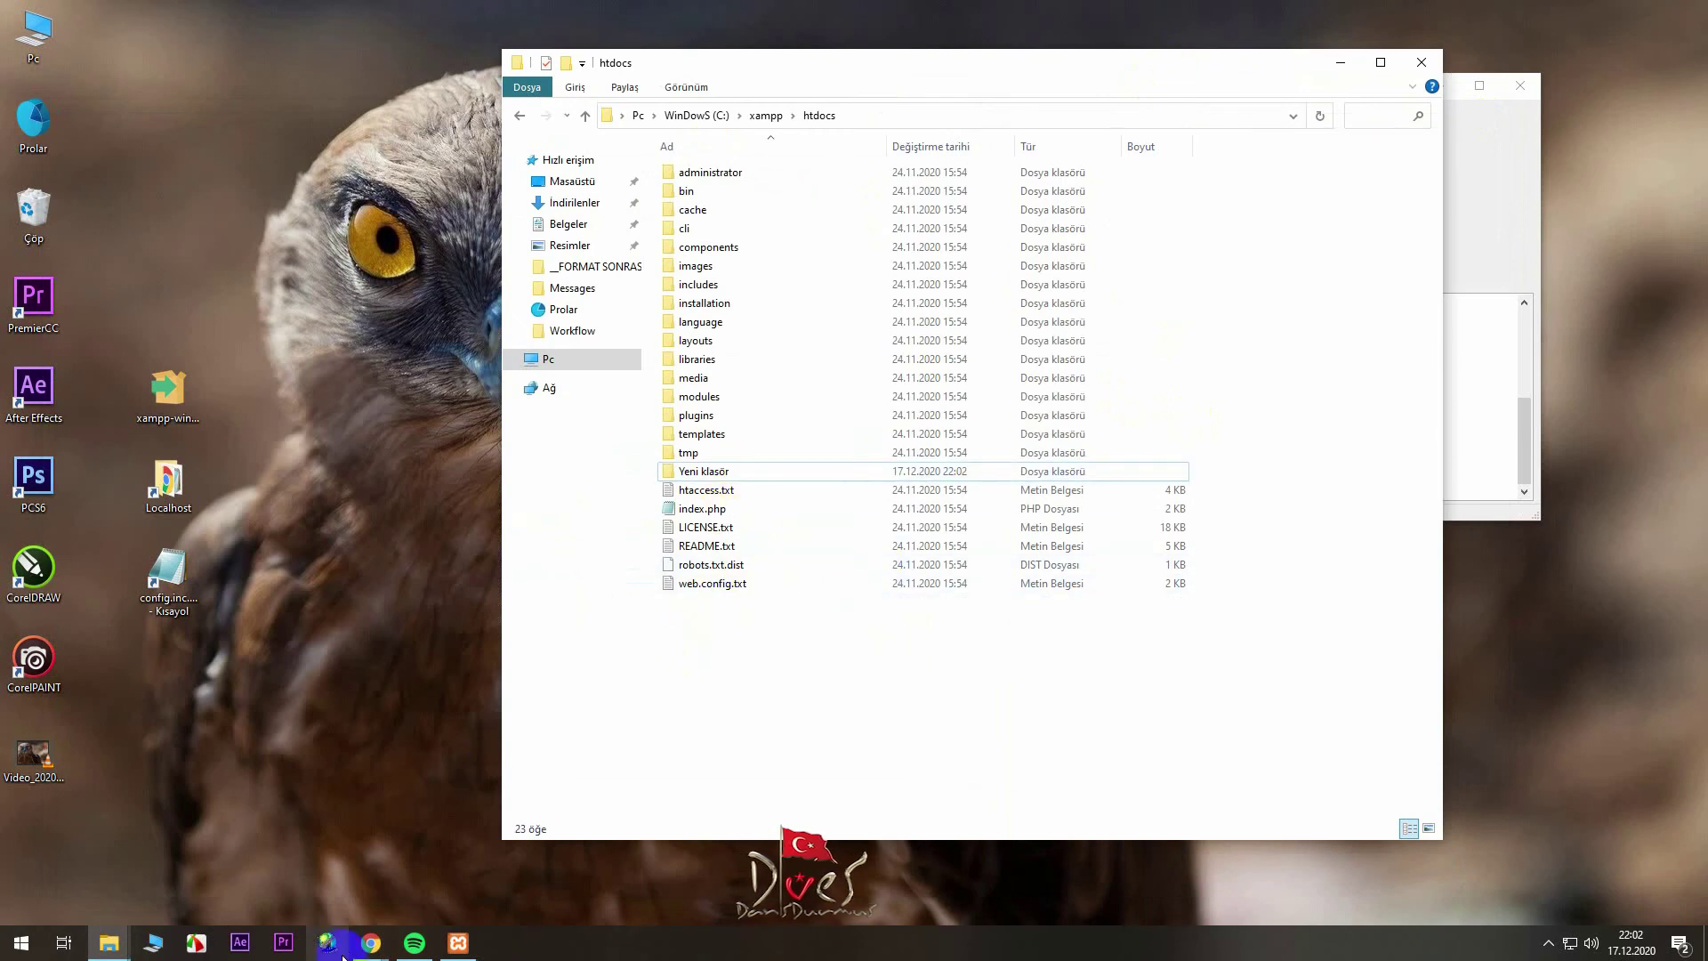
- Reload localhost in Chrome to bring up the Joomla web installer, then maximize the window
click(370, 944)
click(463, 879)
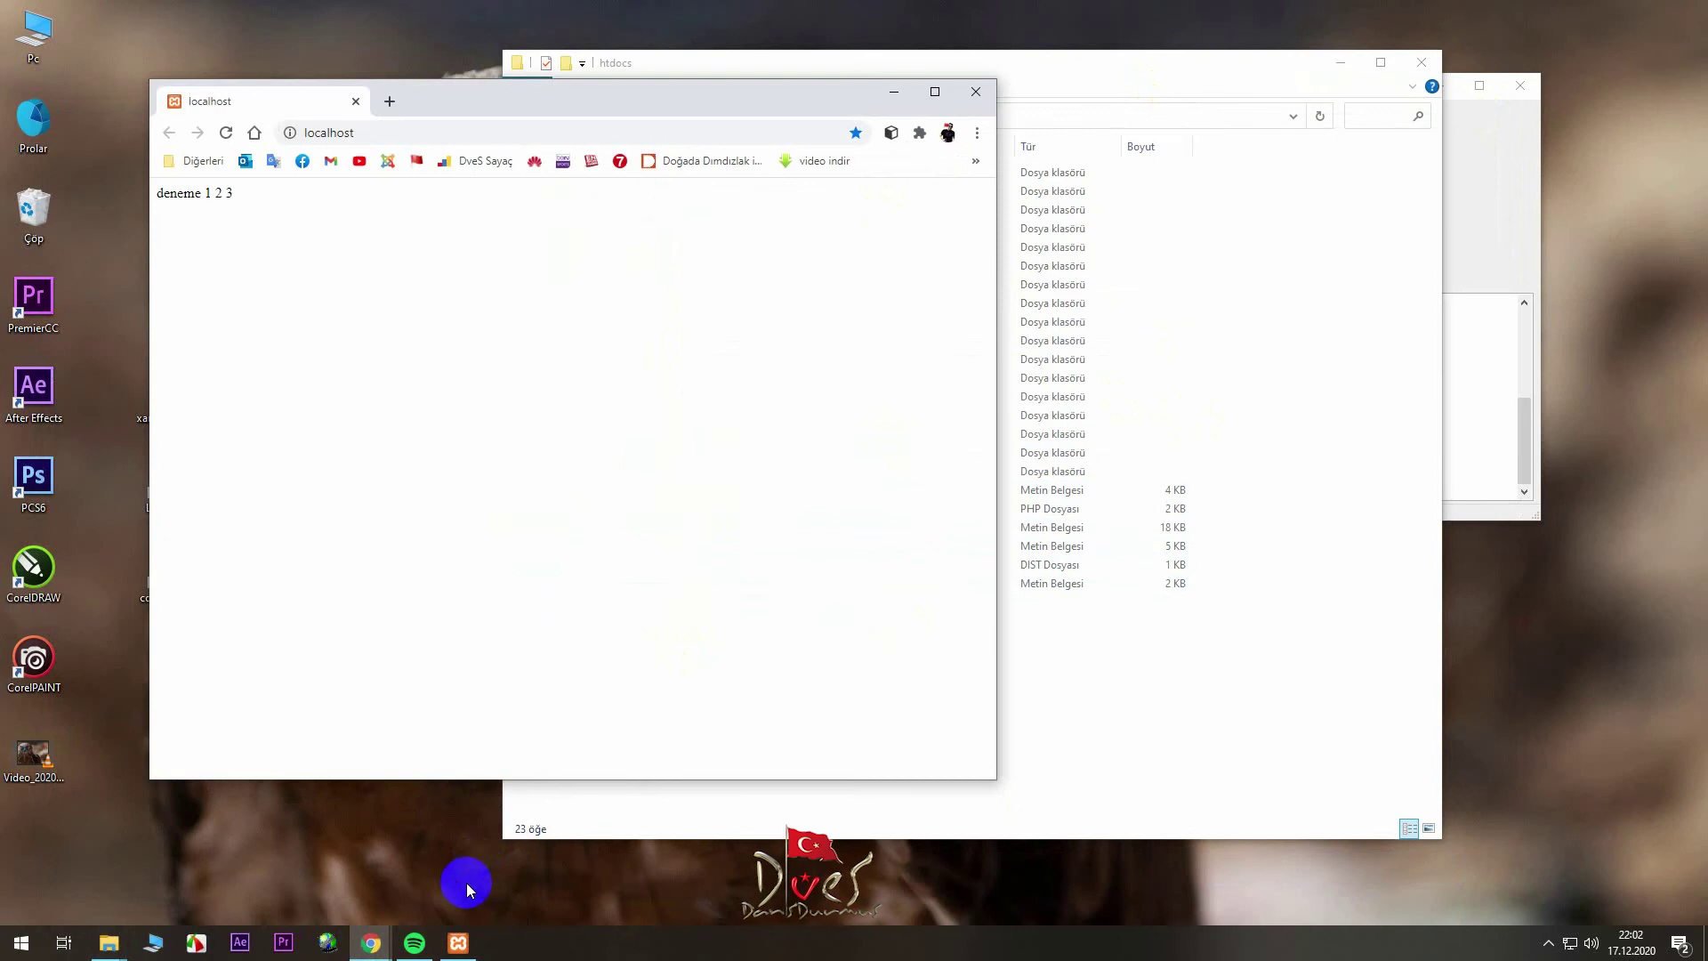
click(226, 133)
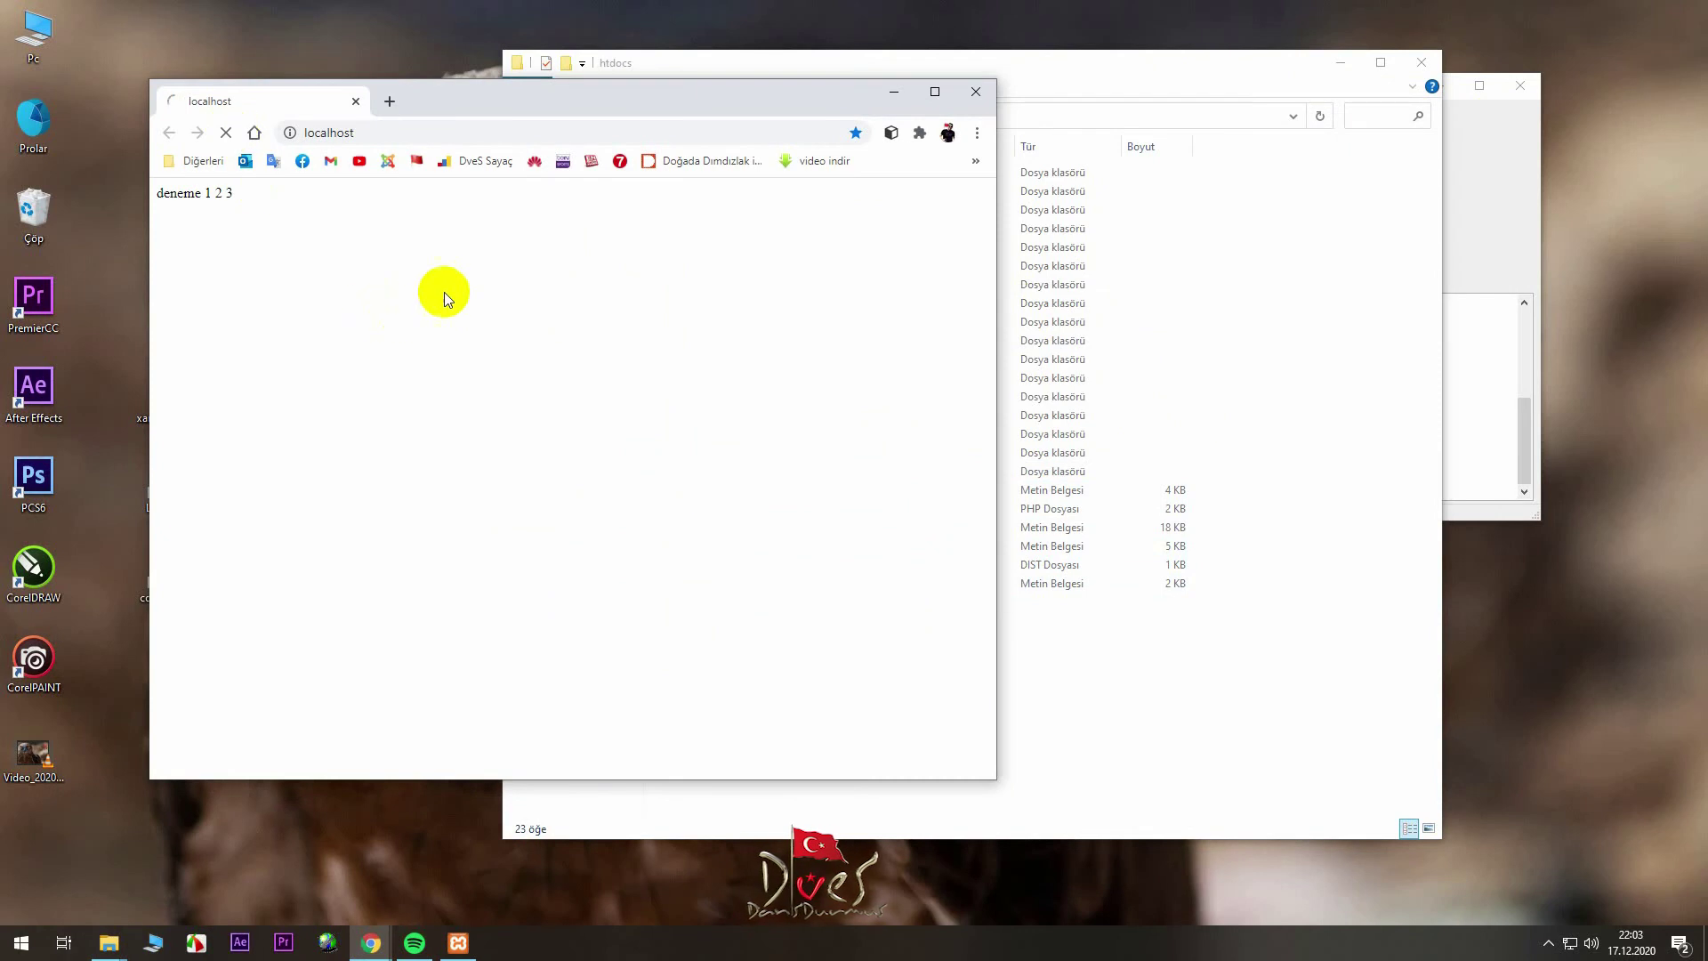
drag(563, 104, 778, 131)
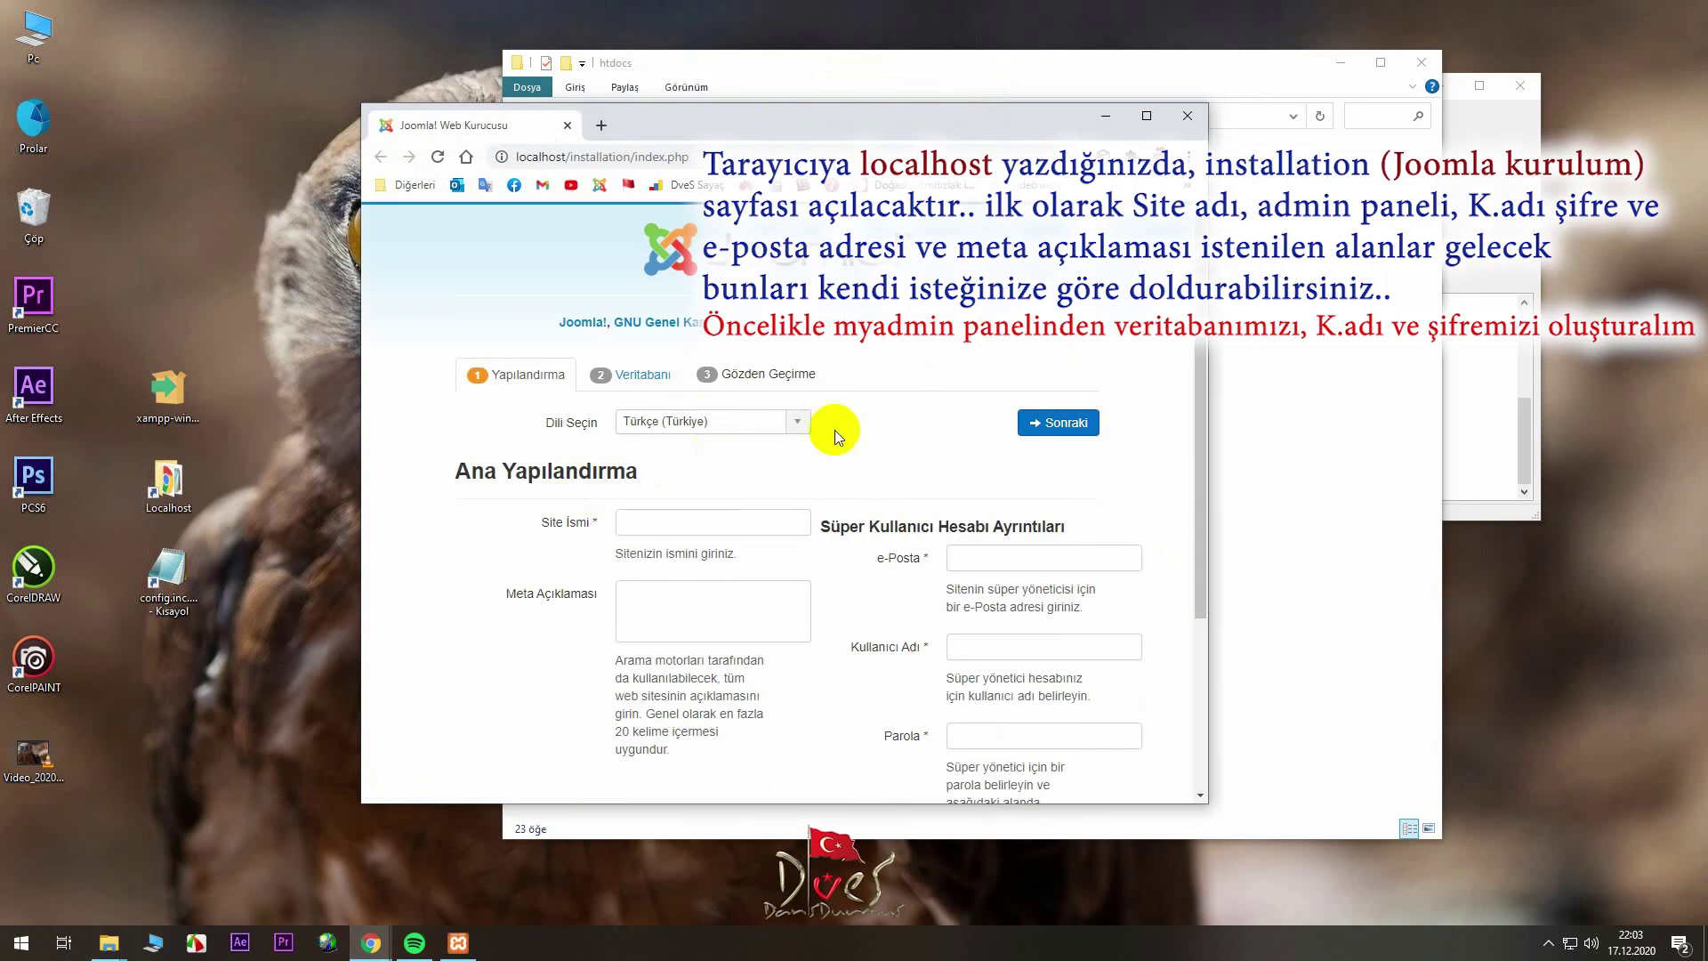
double_click(920, 122)
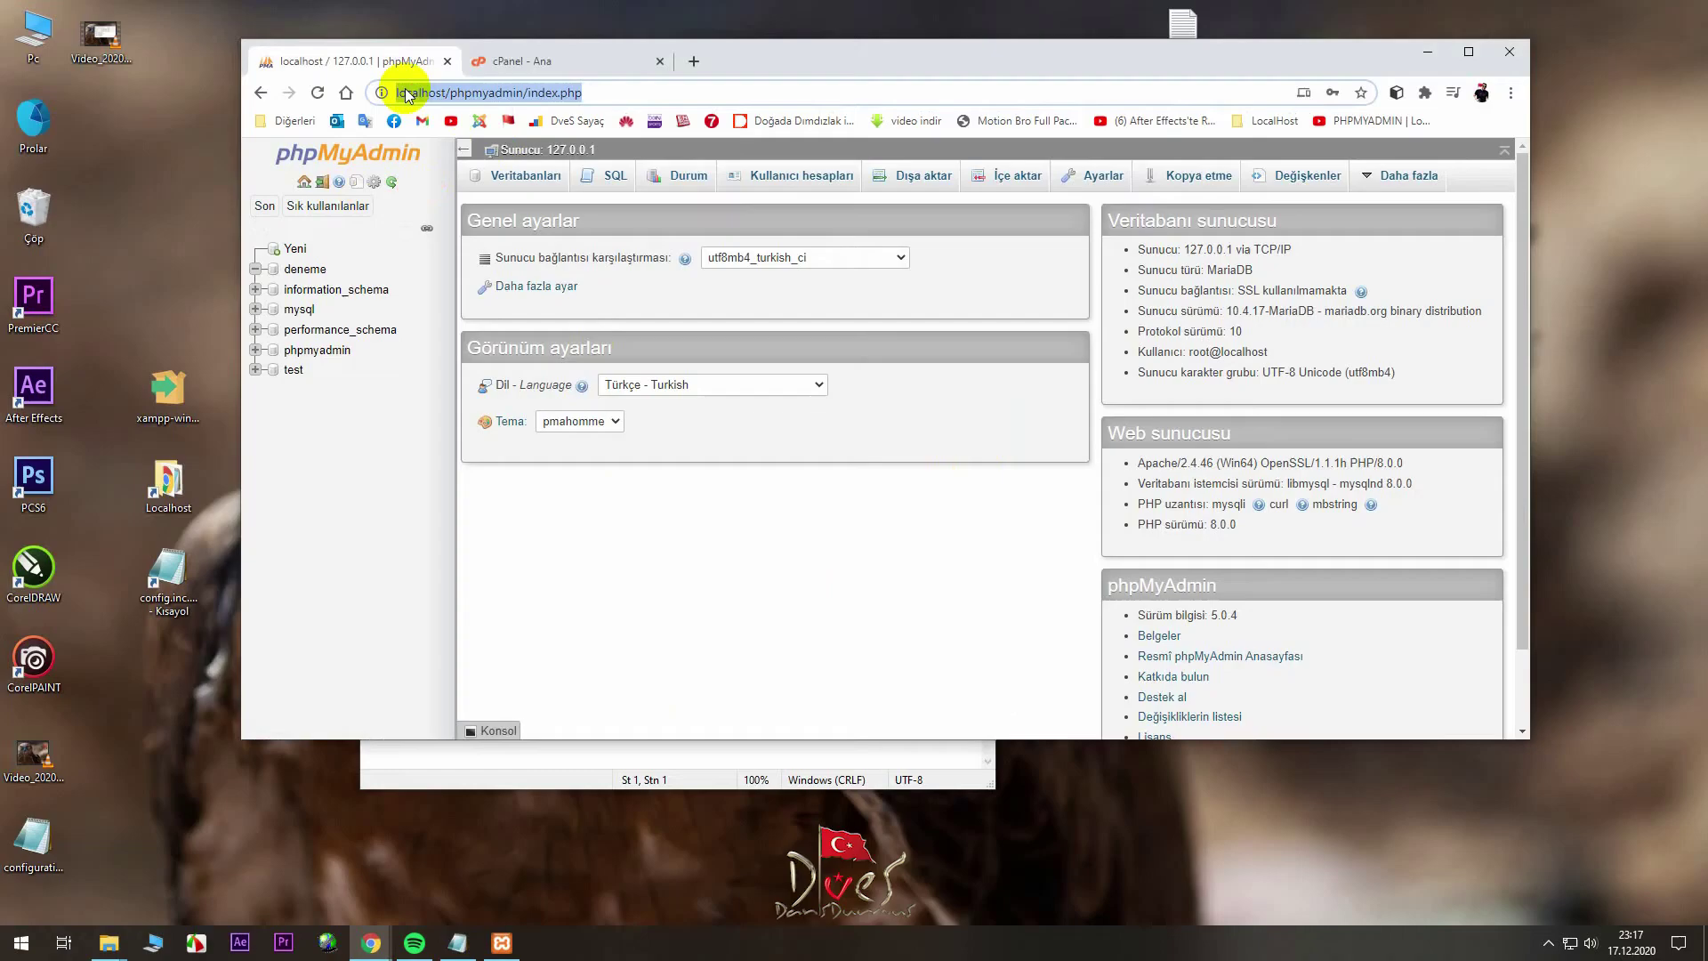
- Create a new database named joomla_deneme with utf8_turkish_ci collation
click(297, 250)
click(752, 303)
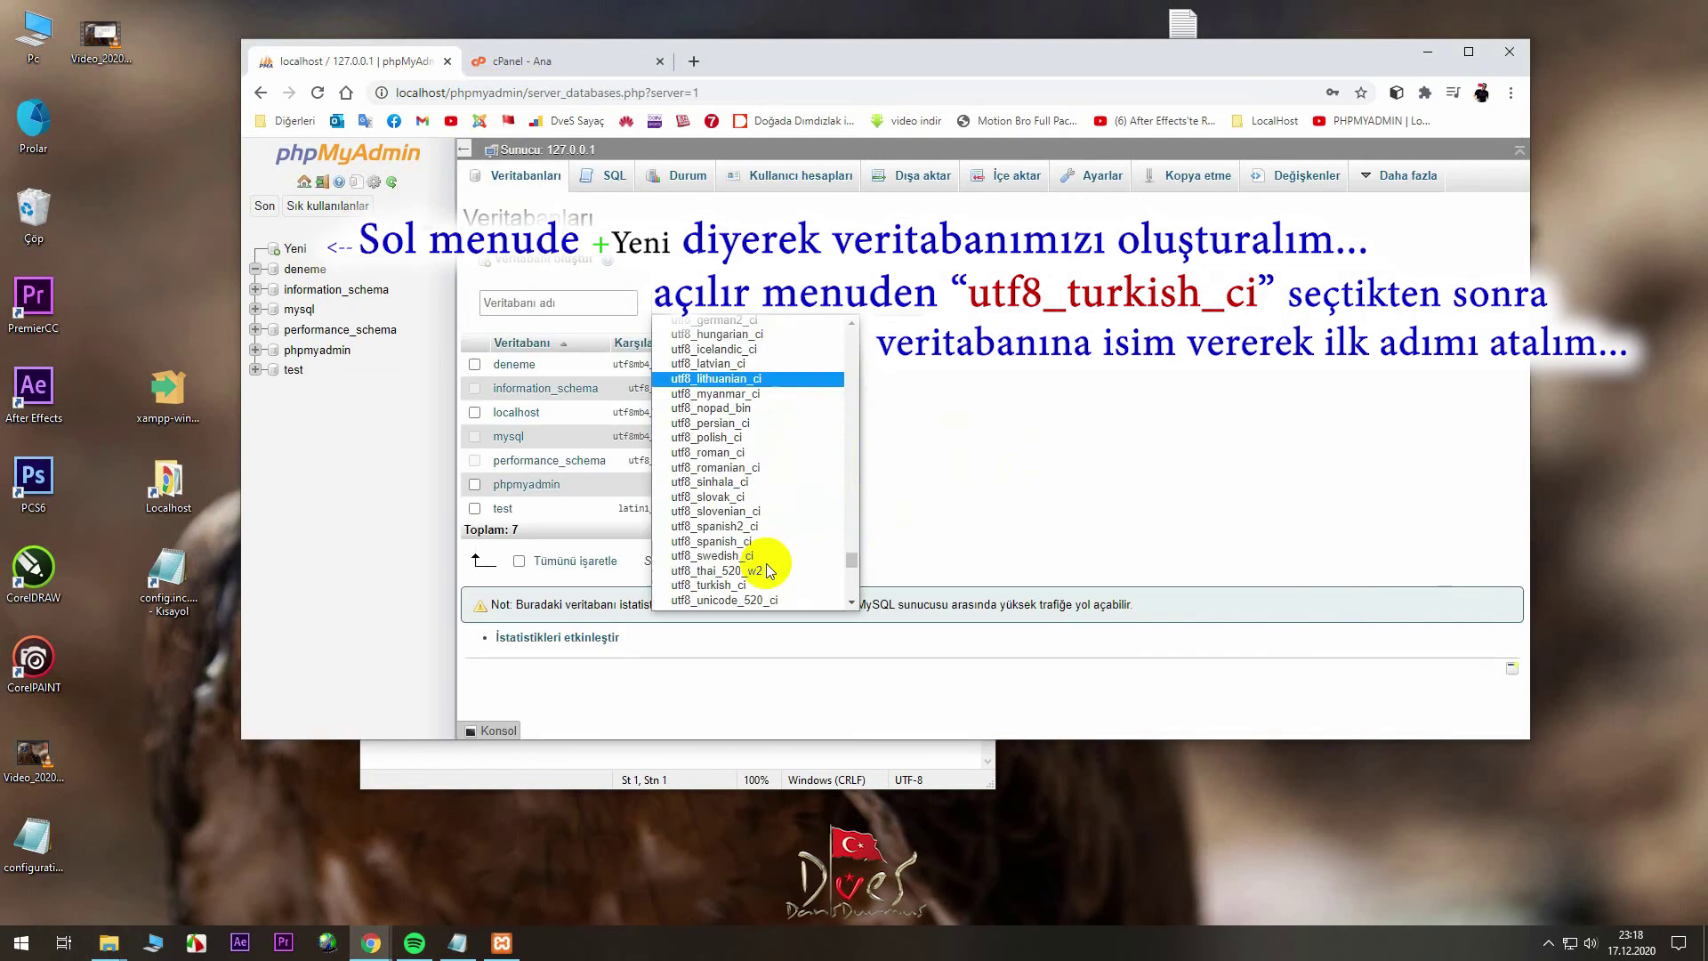
click(697, 587)
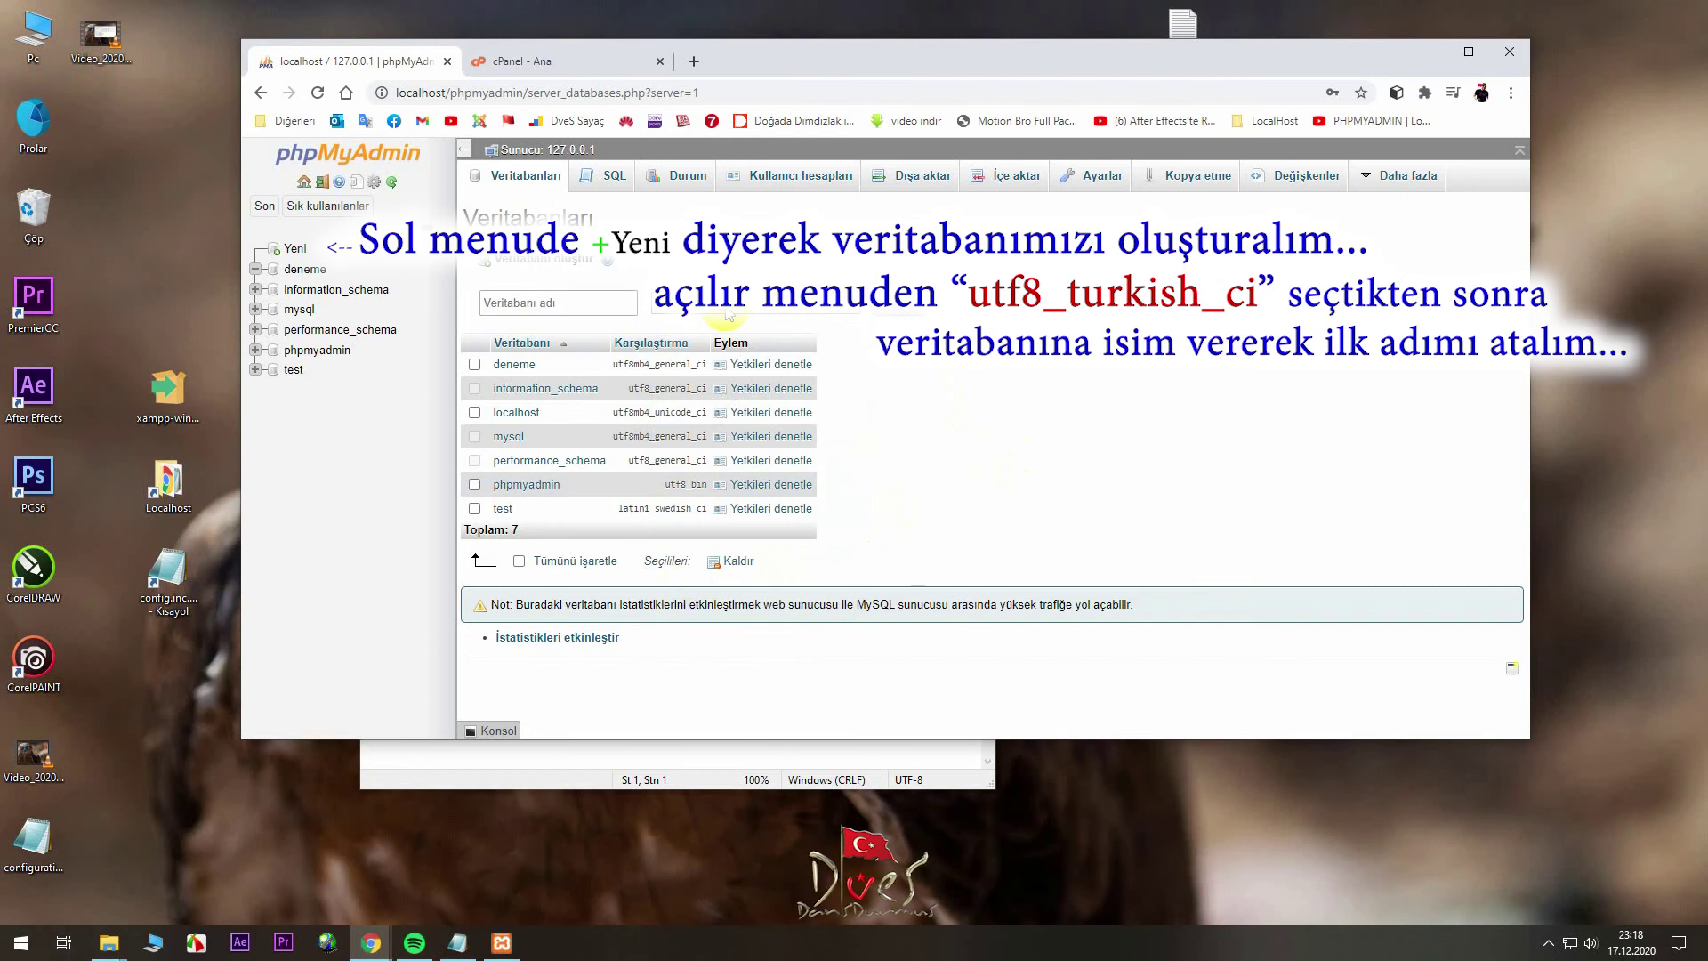
click(558, 301)
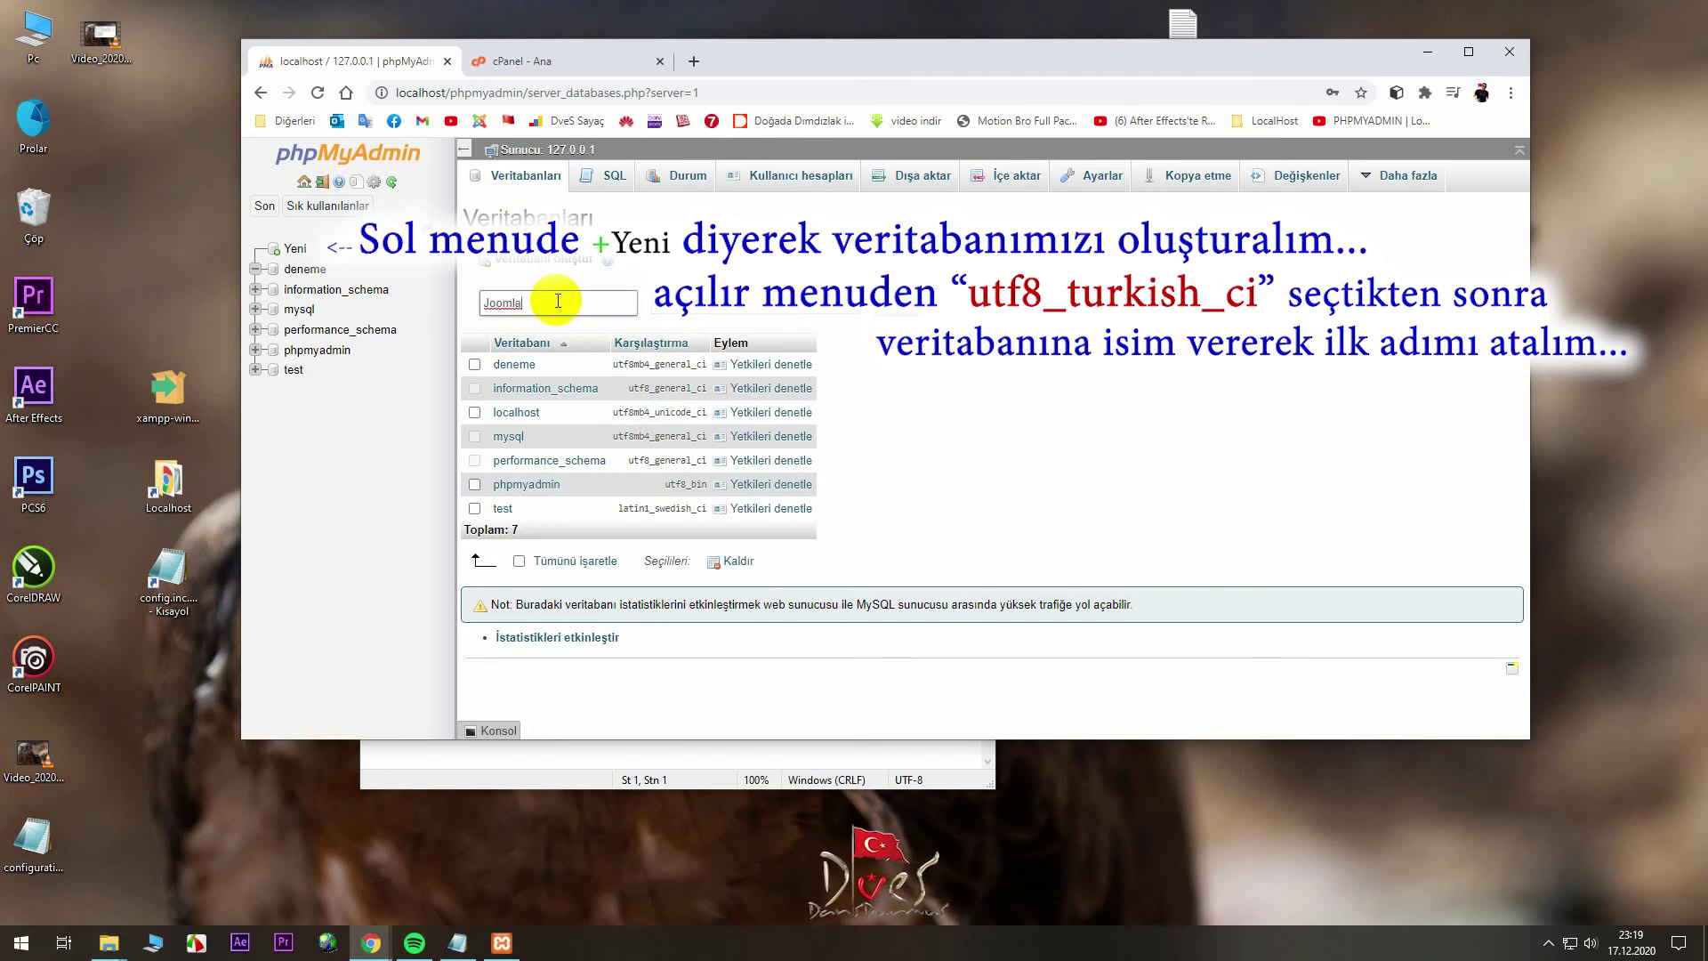
text(Joomla_debe)
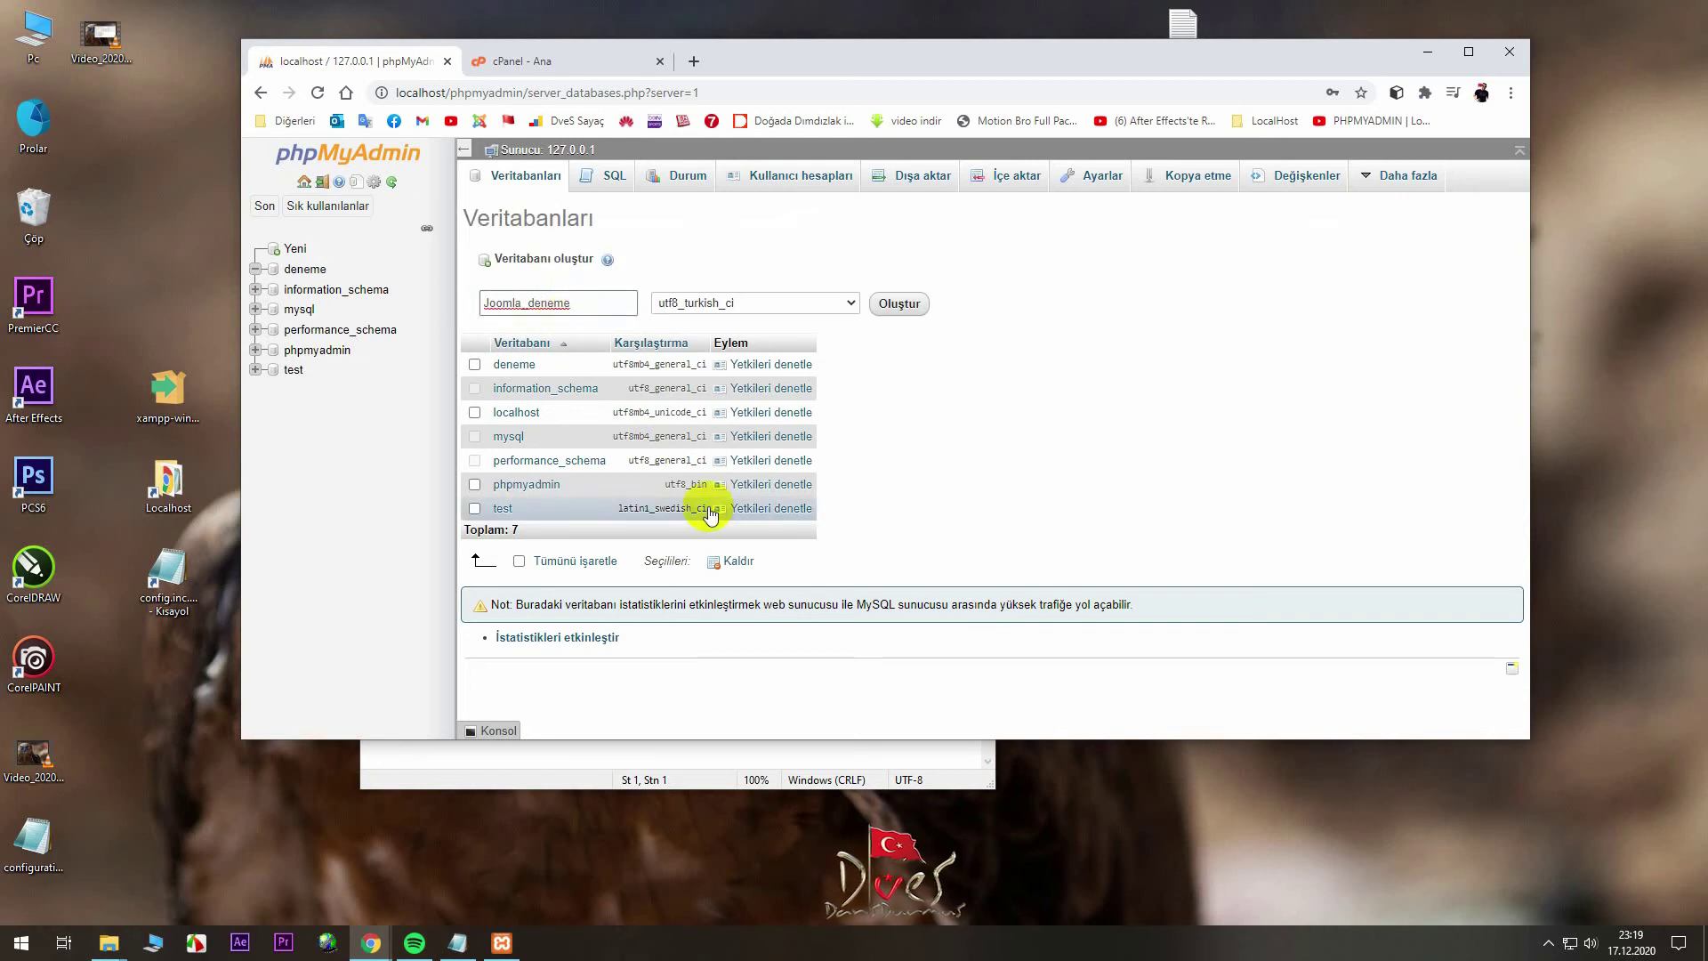
click(906, 305)
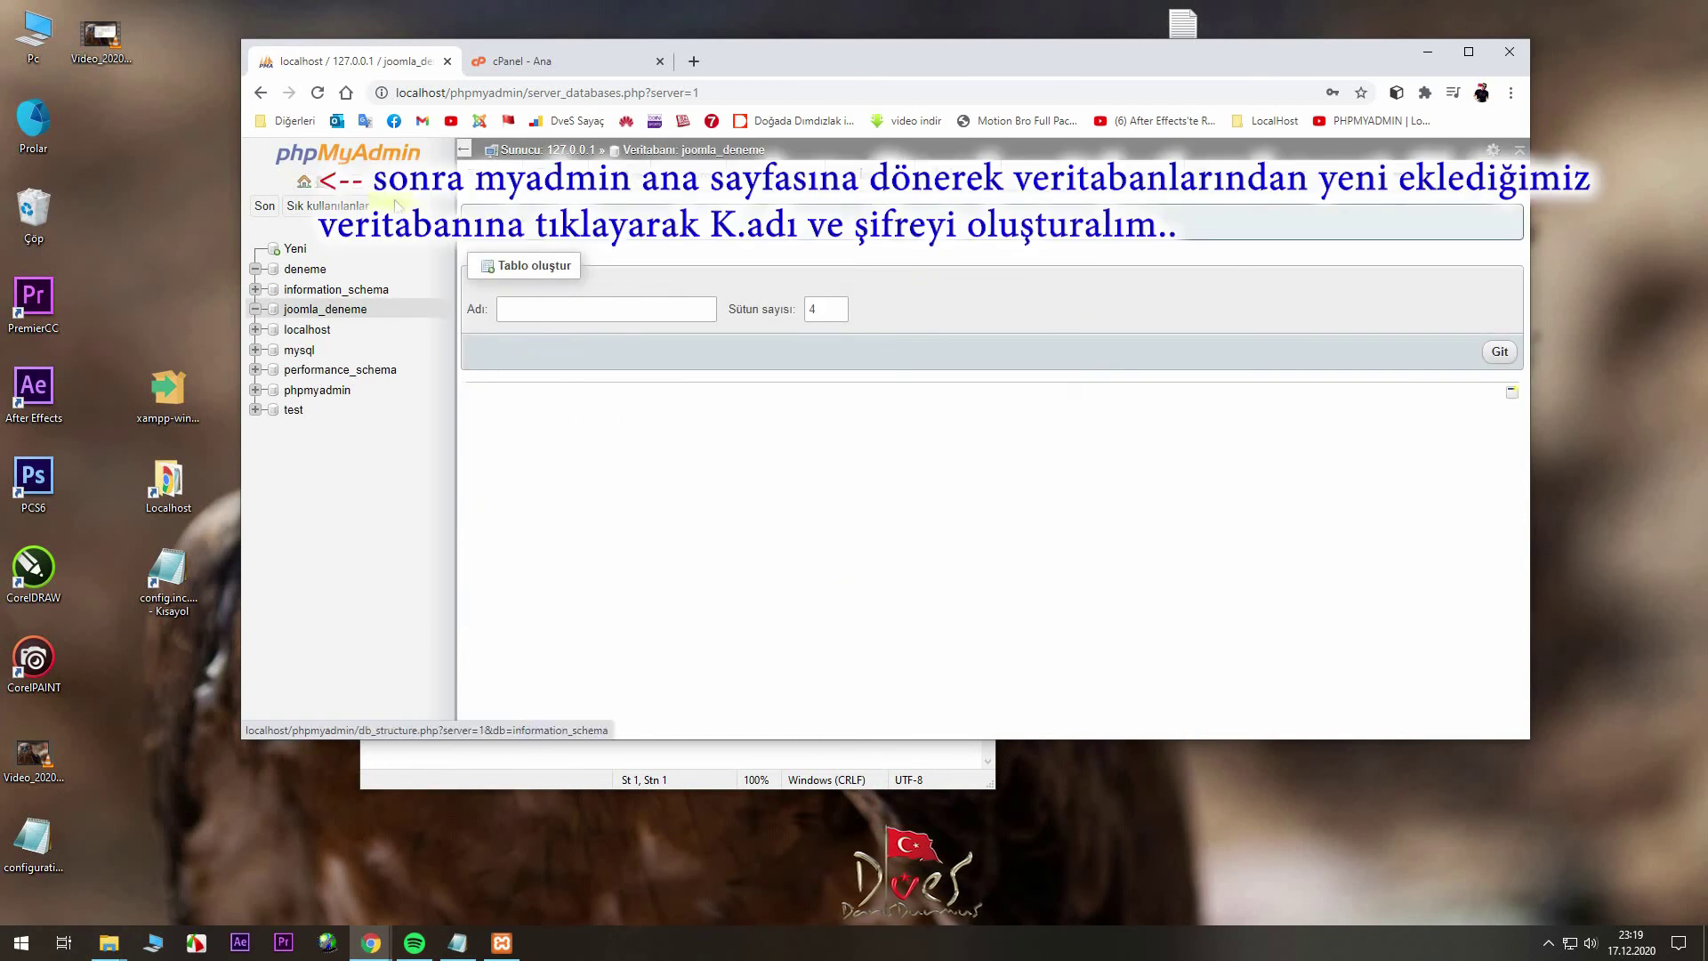
- Open the privileges view of the joomla_deneme database from the Databases list
click(303, 184)
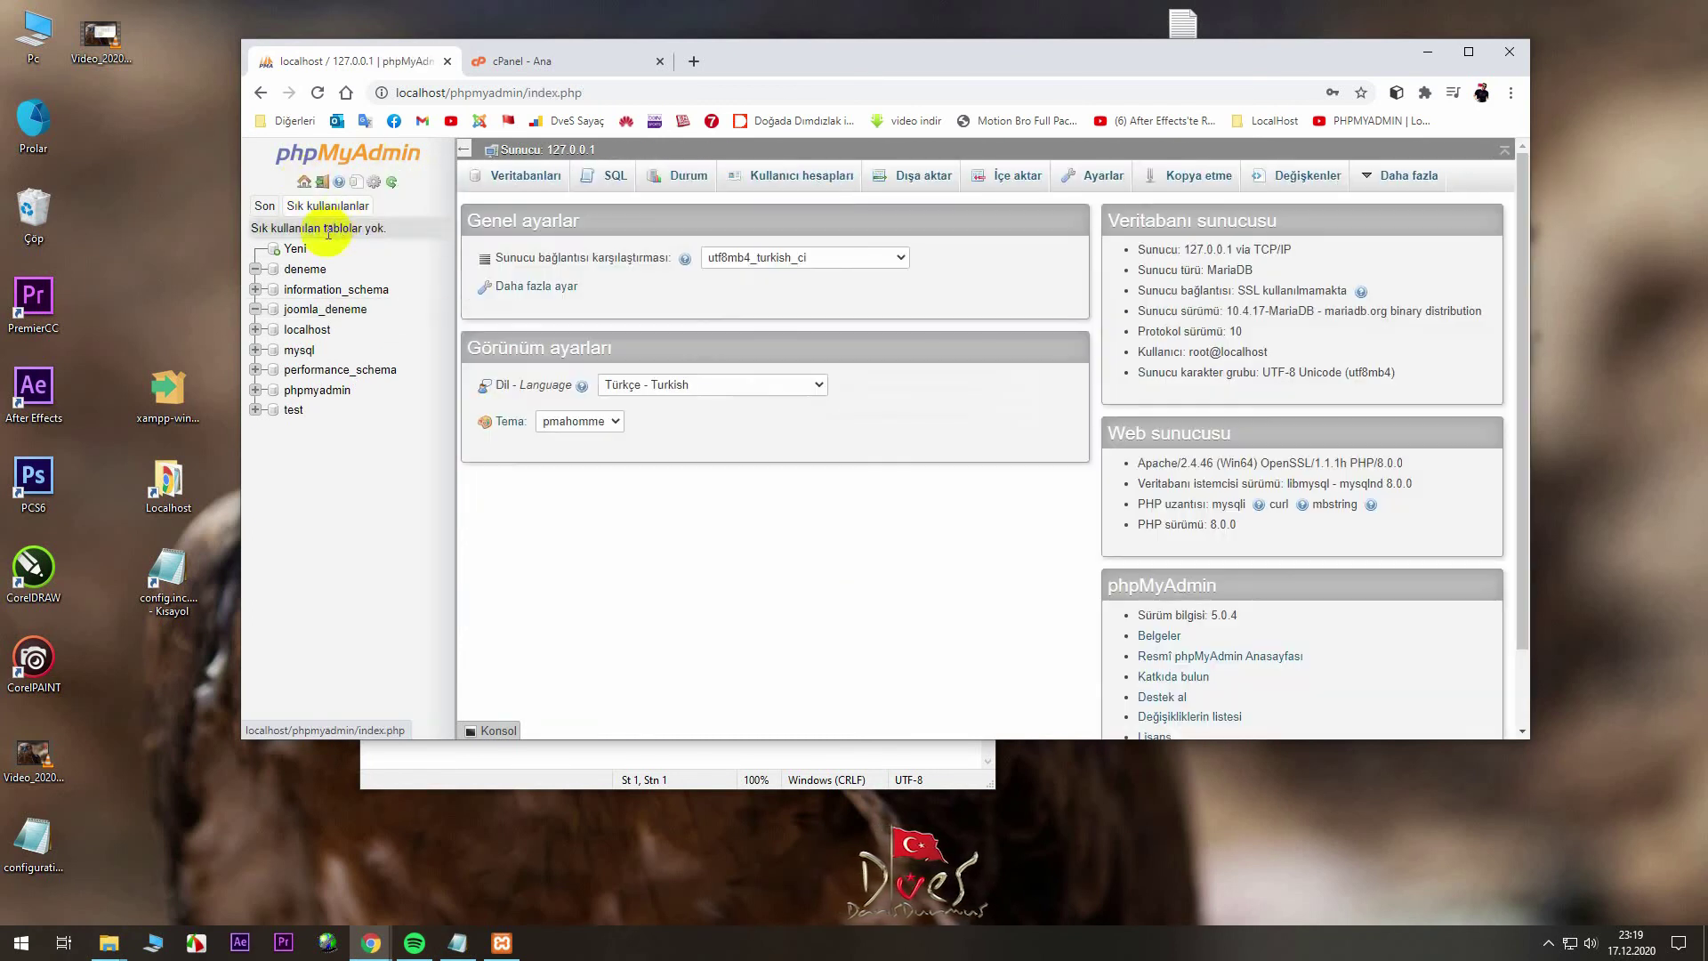
click(537, 178)
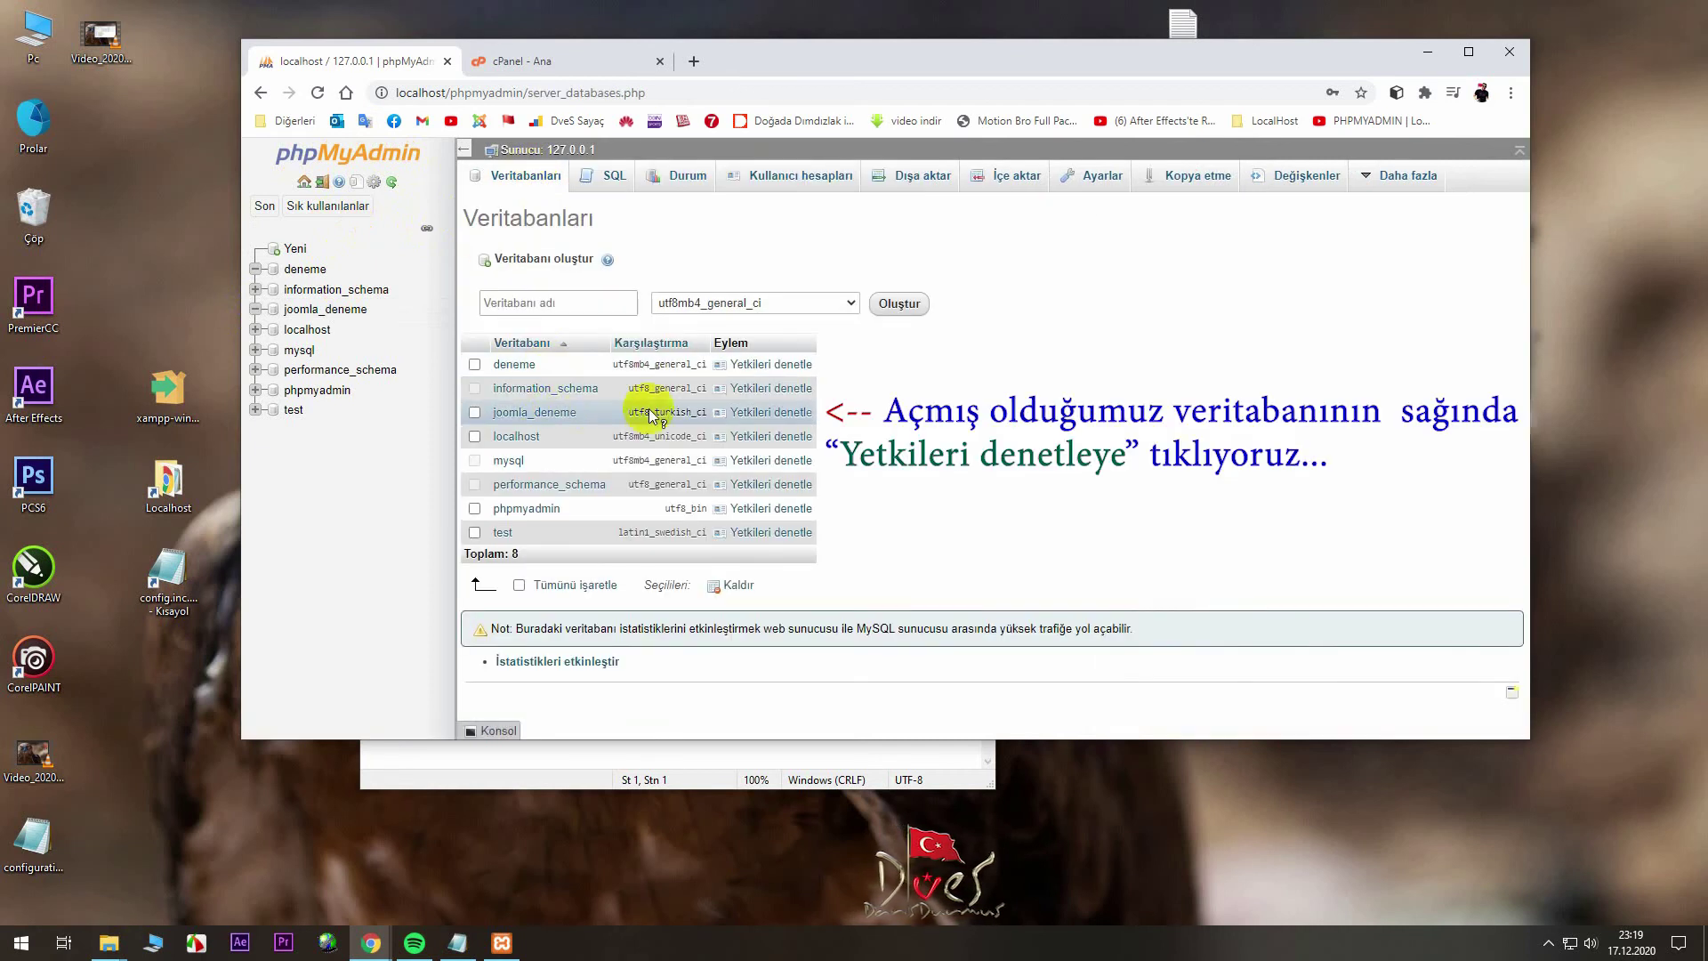
click(759, 413)
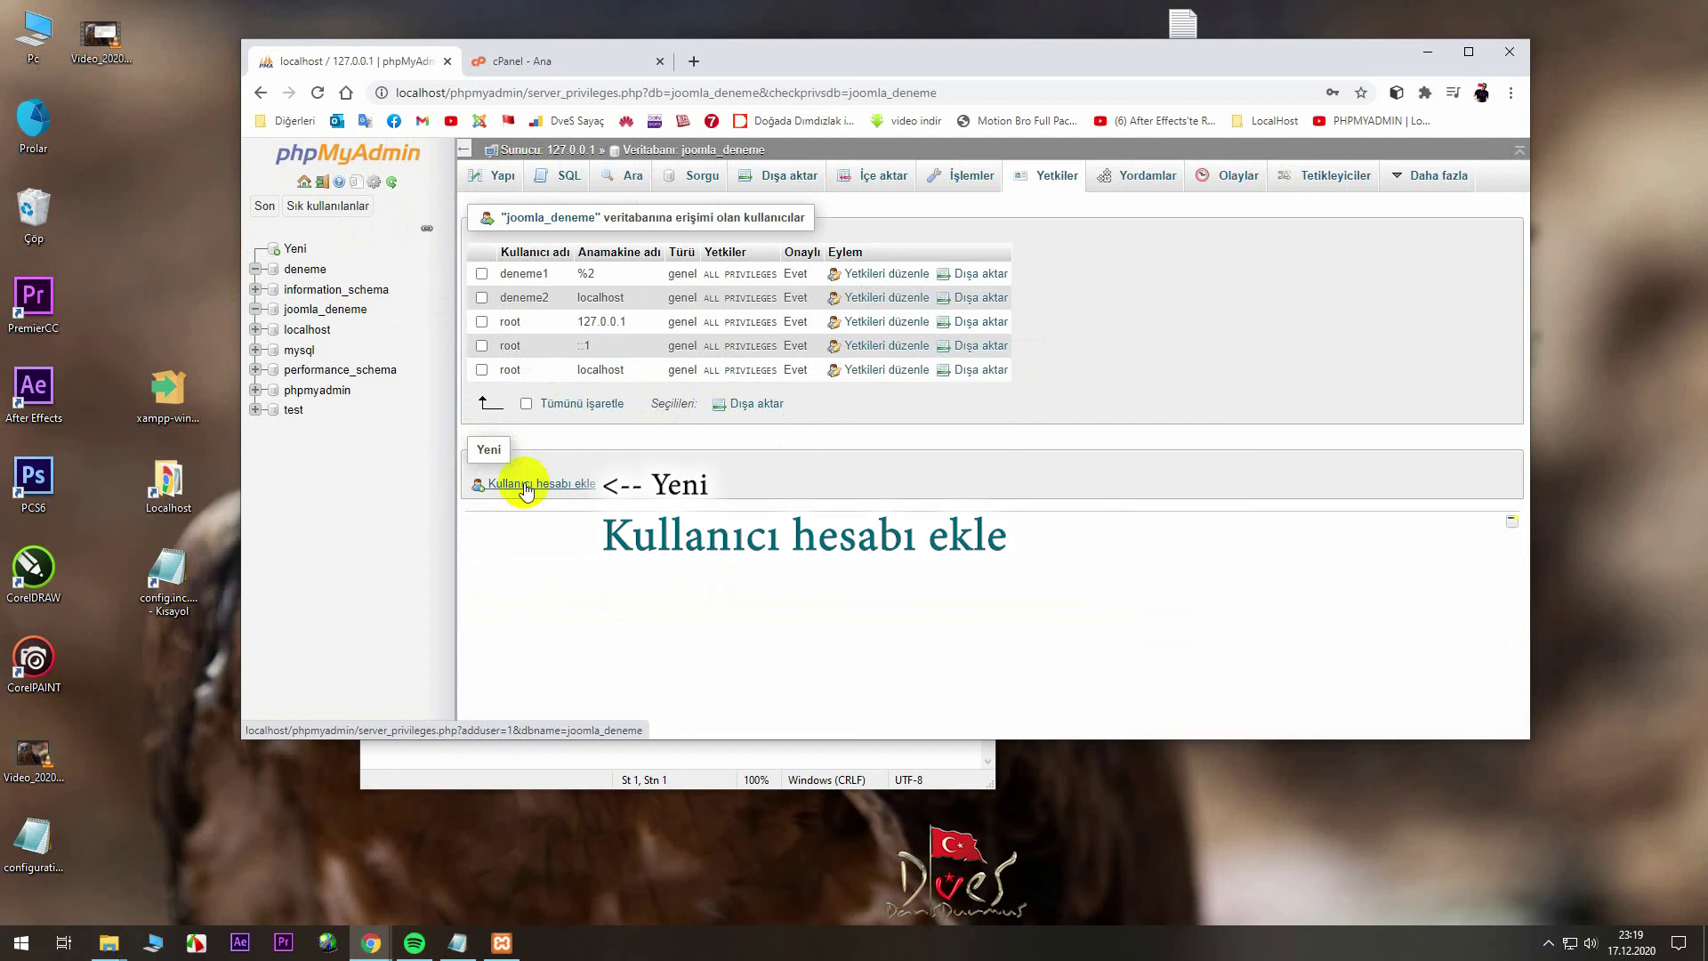
- Start a new user account with host Local (localhost), text-field password and user name joomla_deneme
click(524, 485)
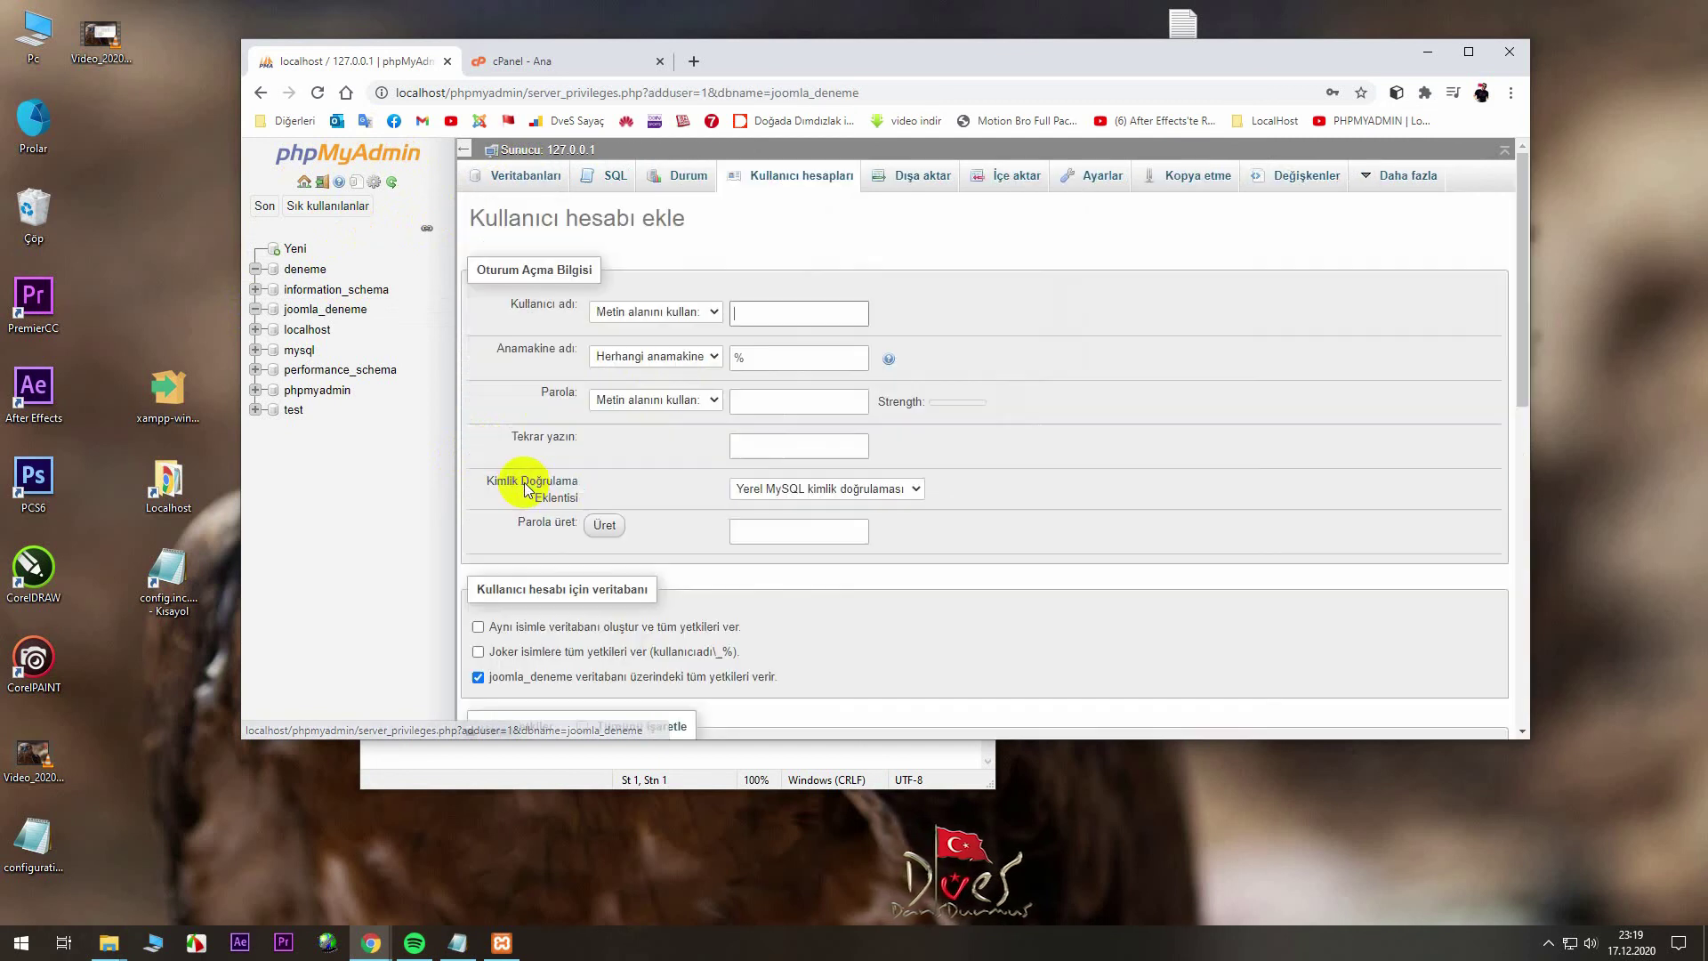
click(744, 357)
click(712, 358)
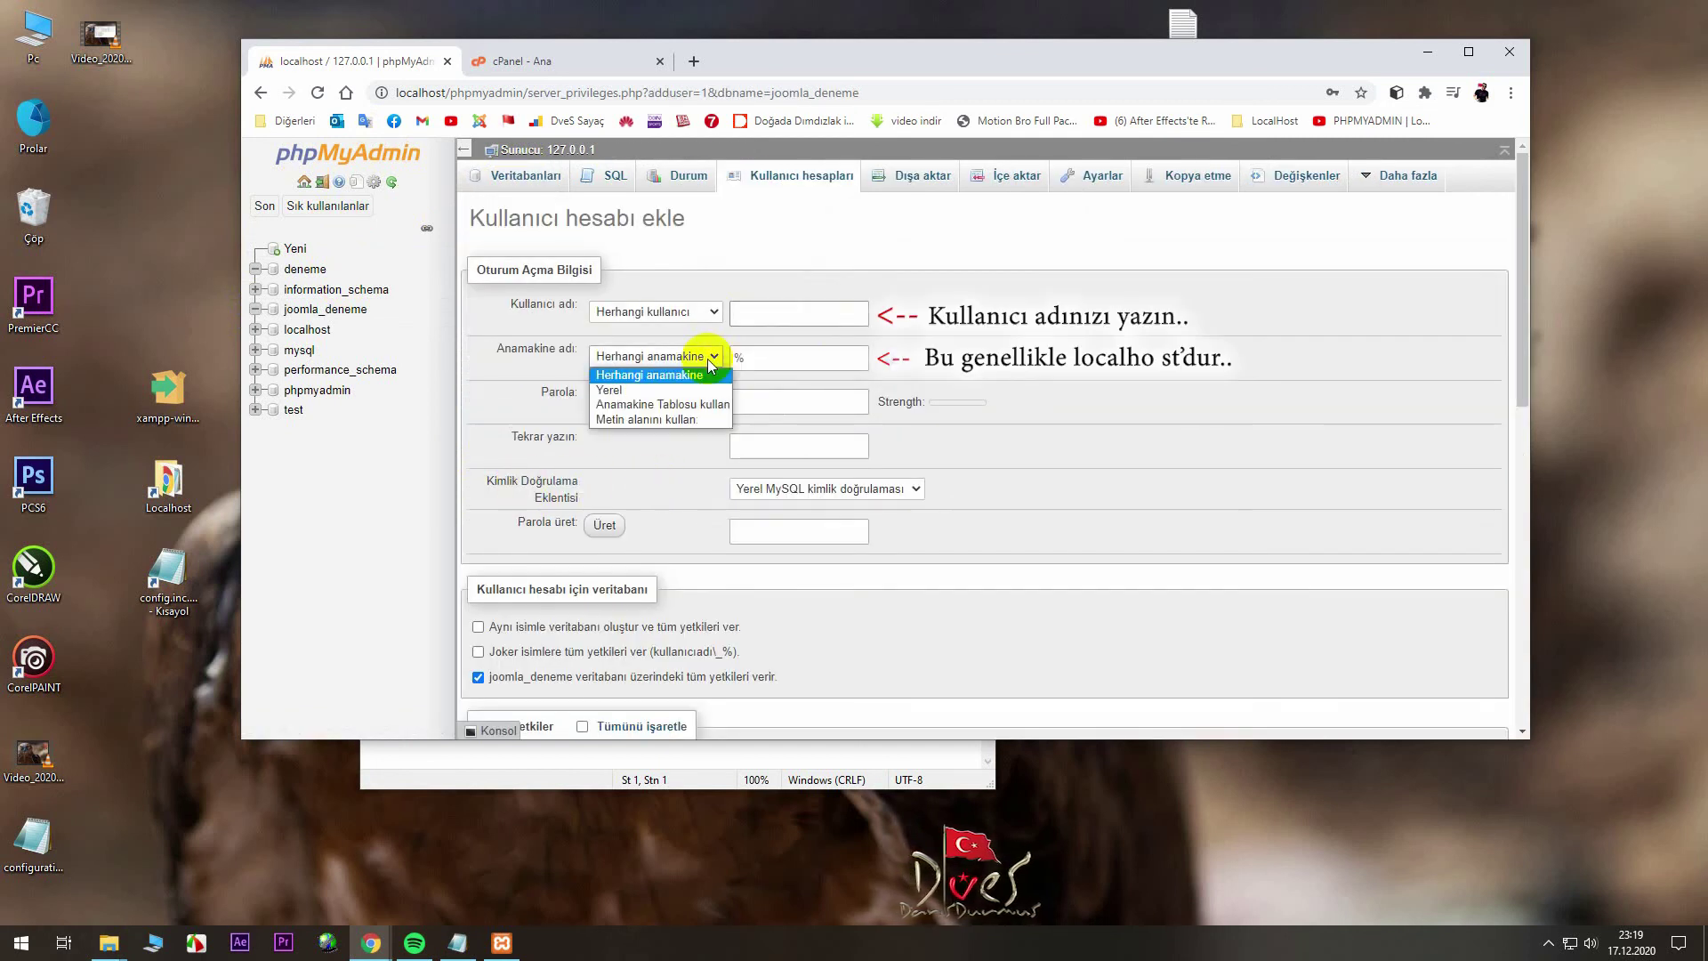
click(674, 392)
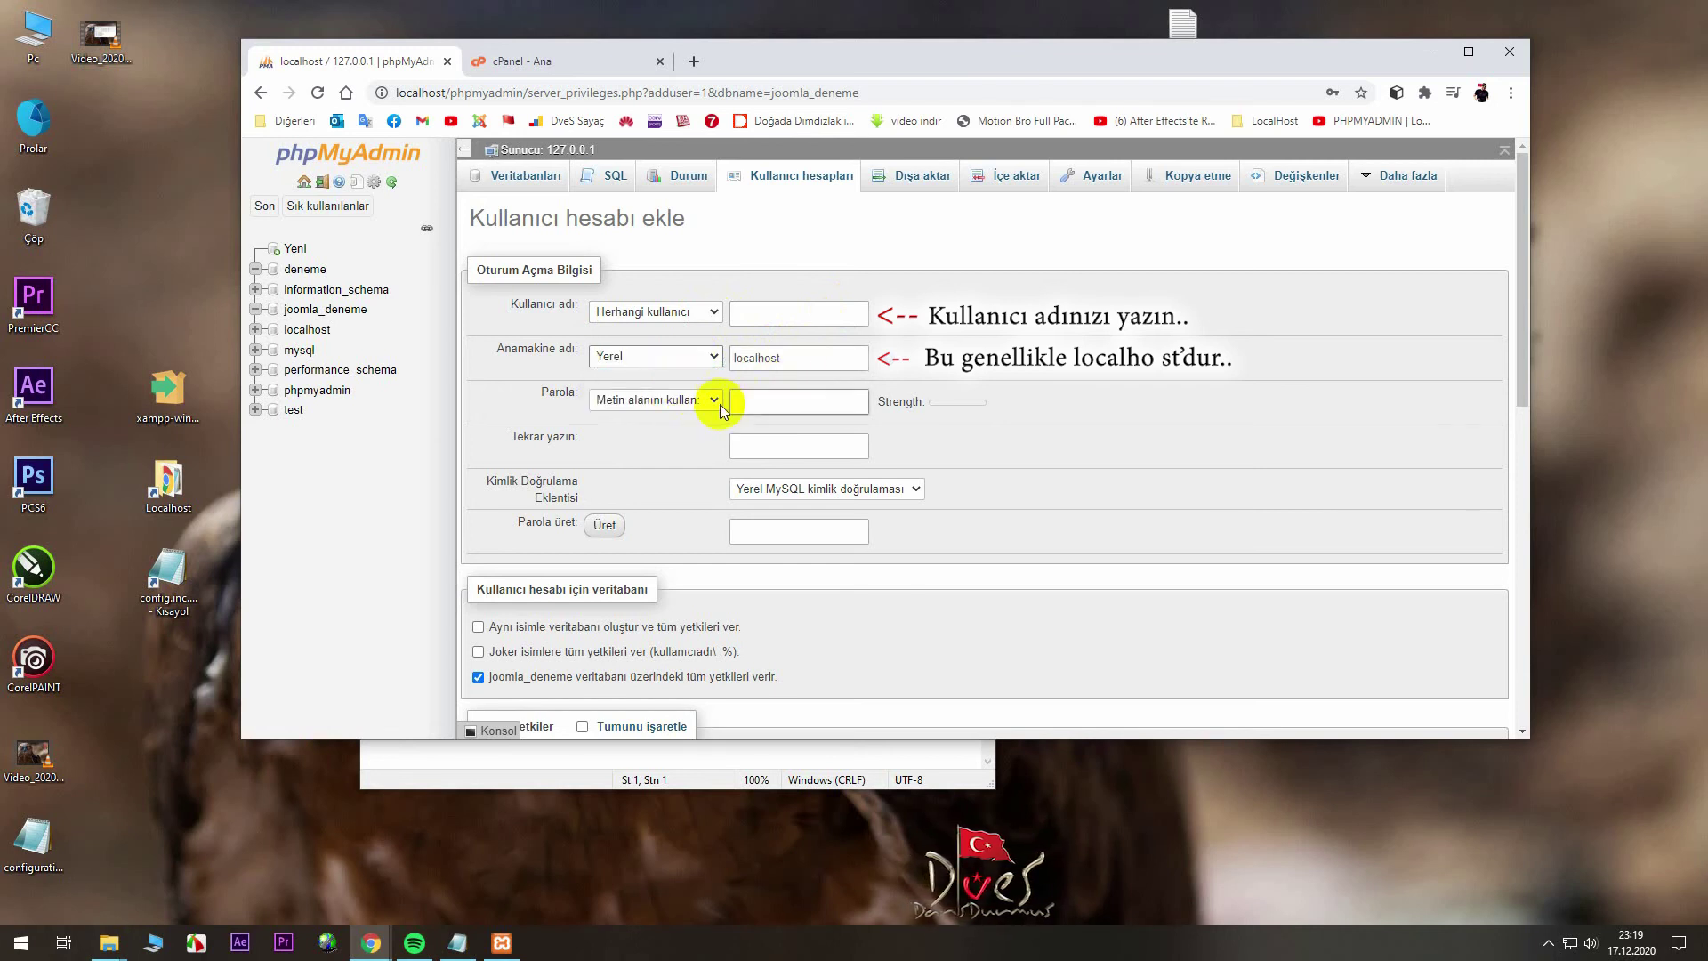
click(715, 400)
click(716, 399)
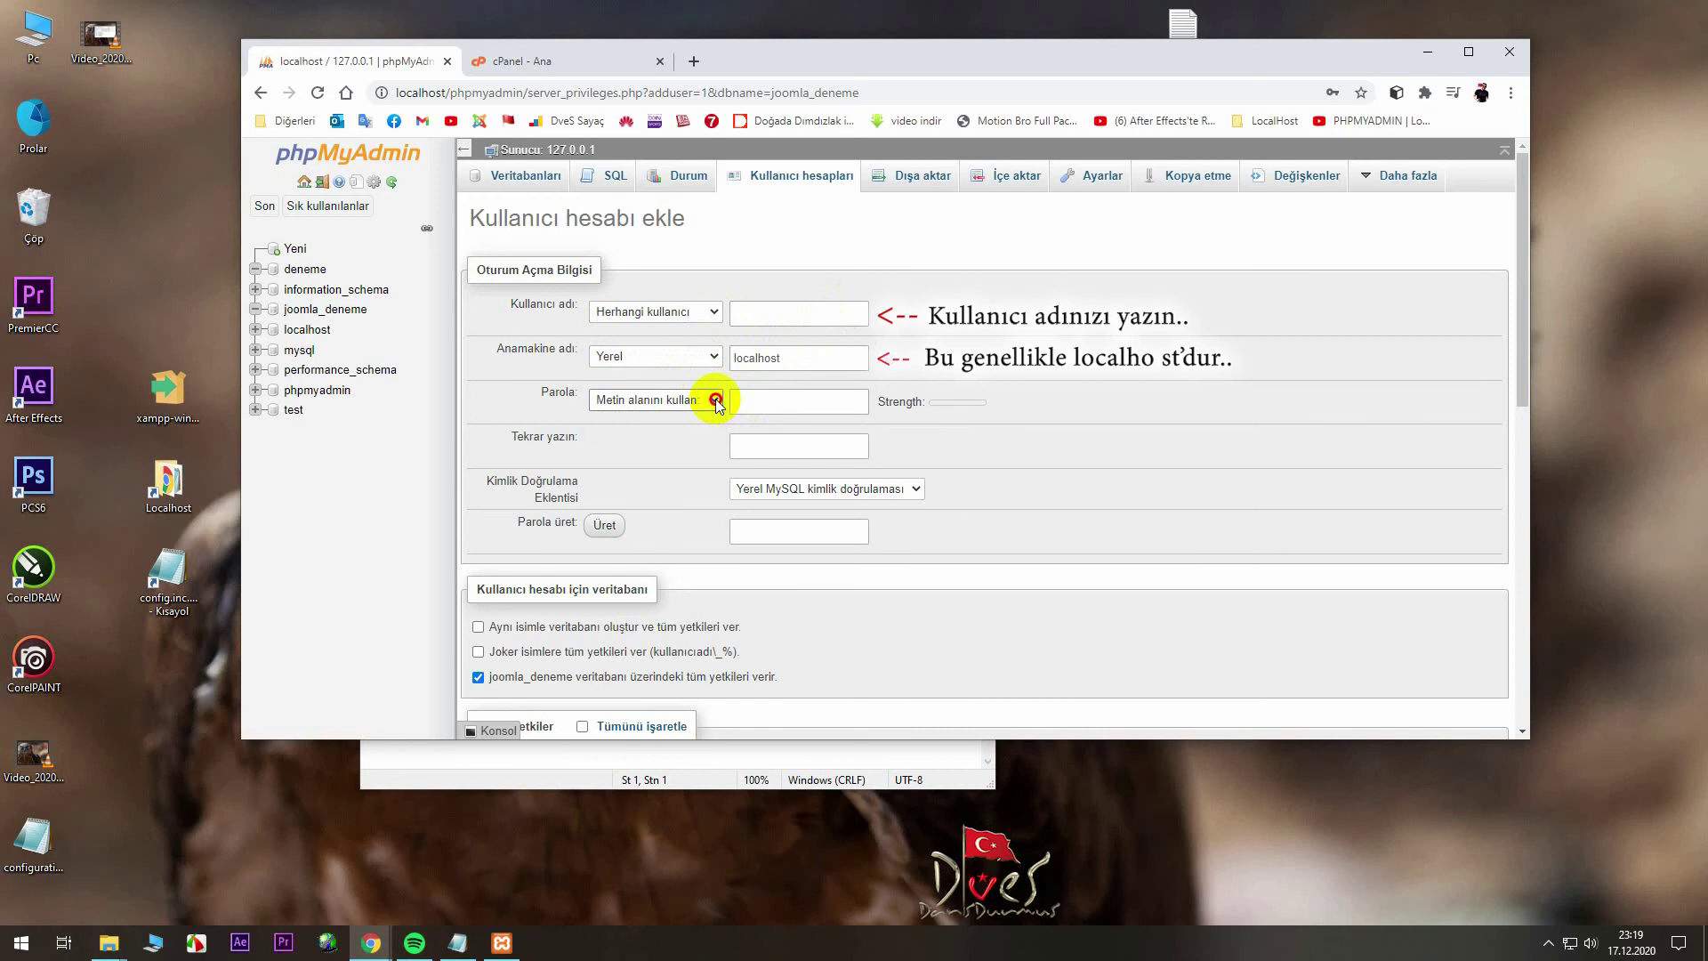
click(793, 312)
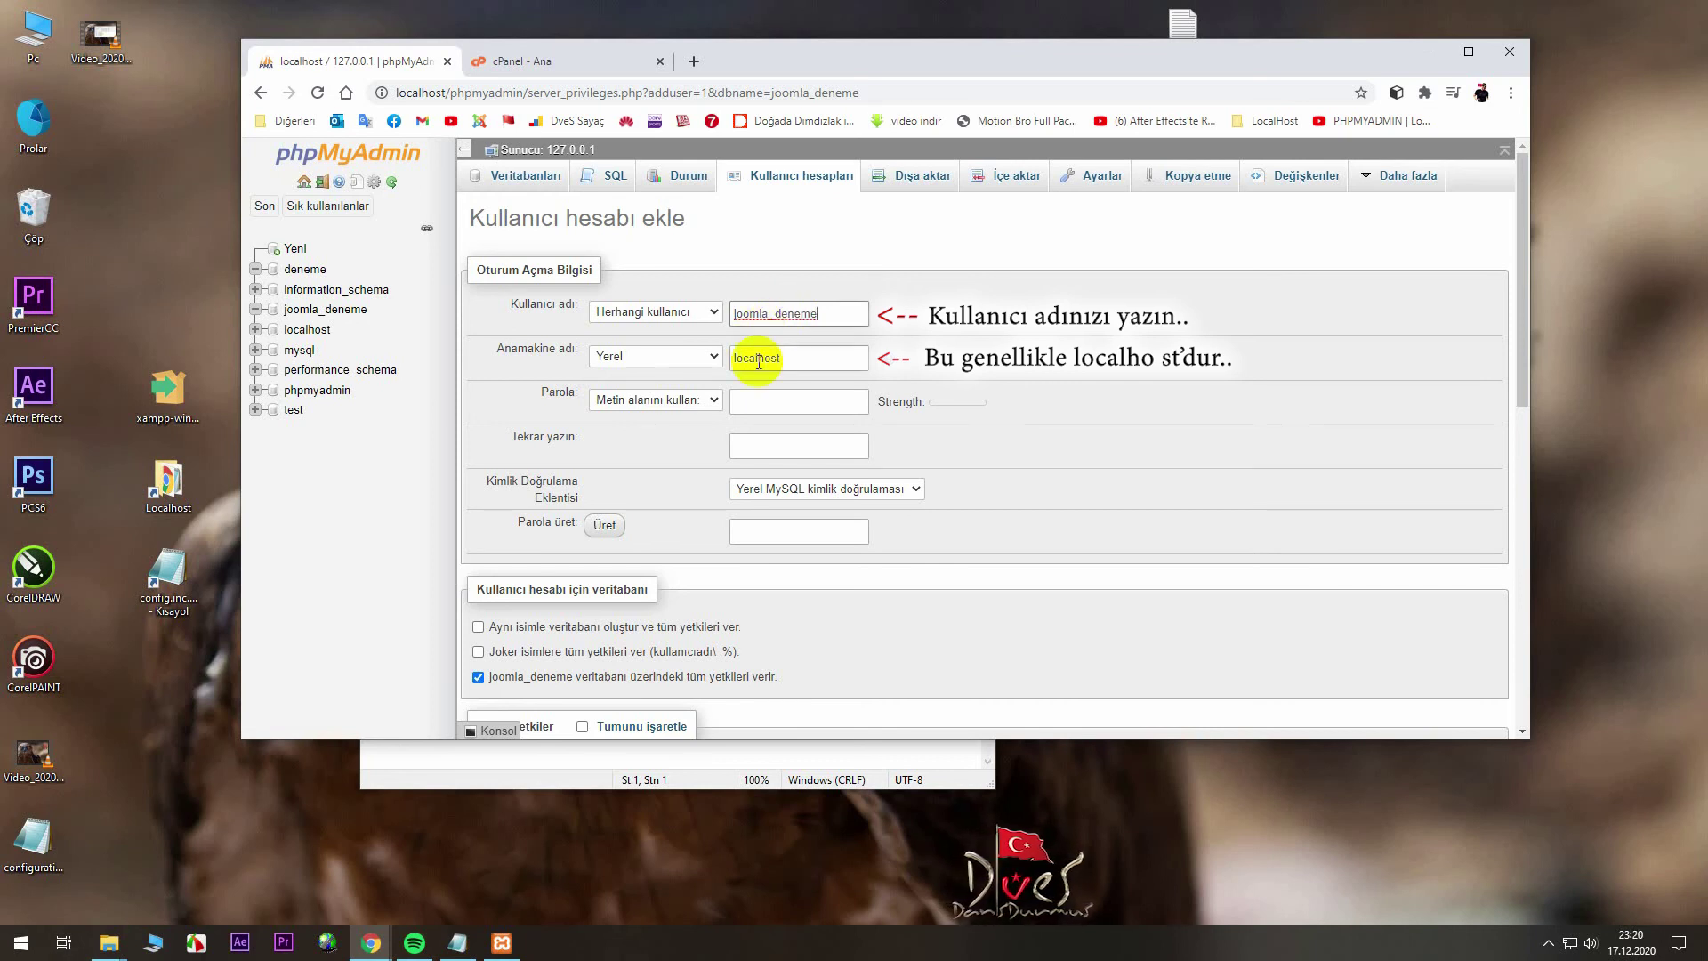
click(749, 400)
click(746, 452)
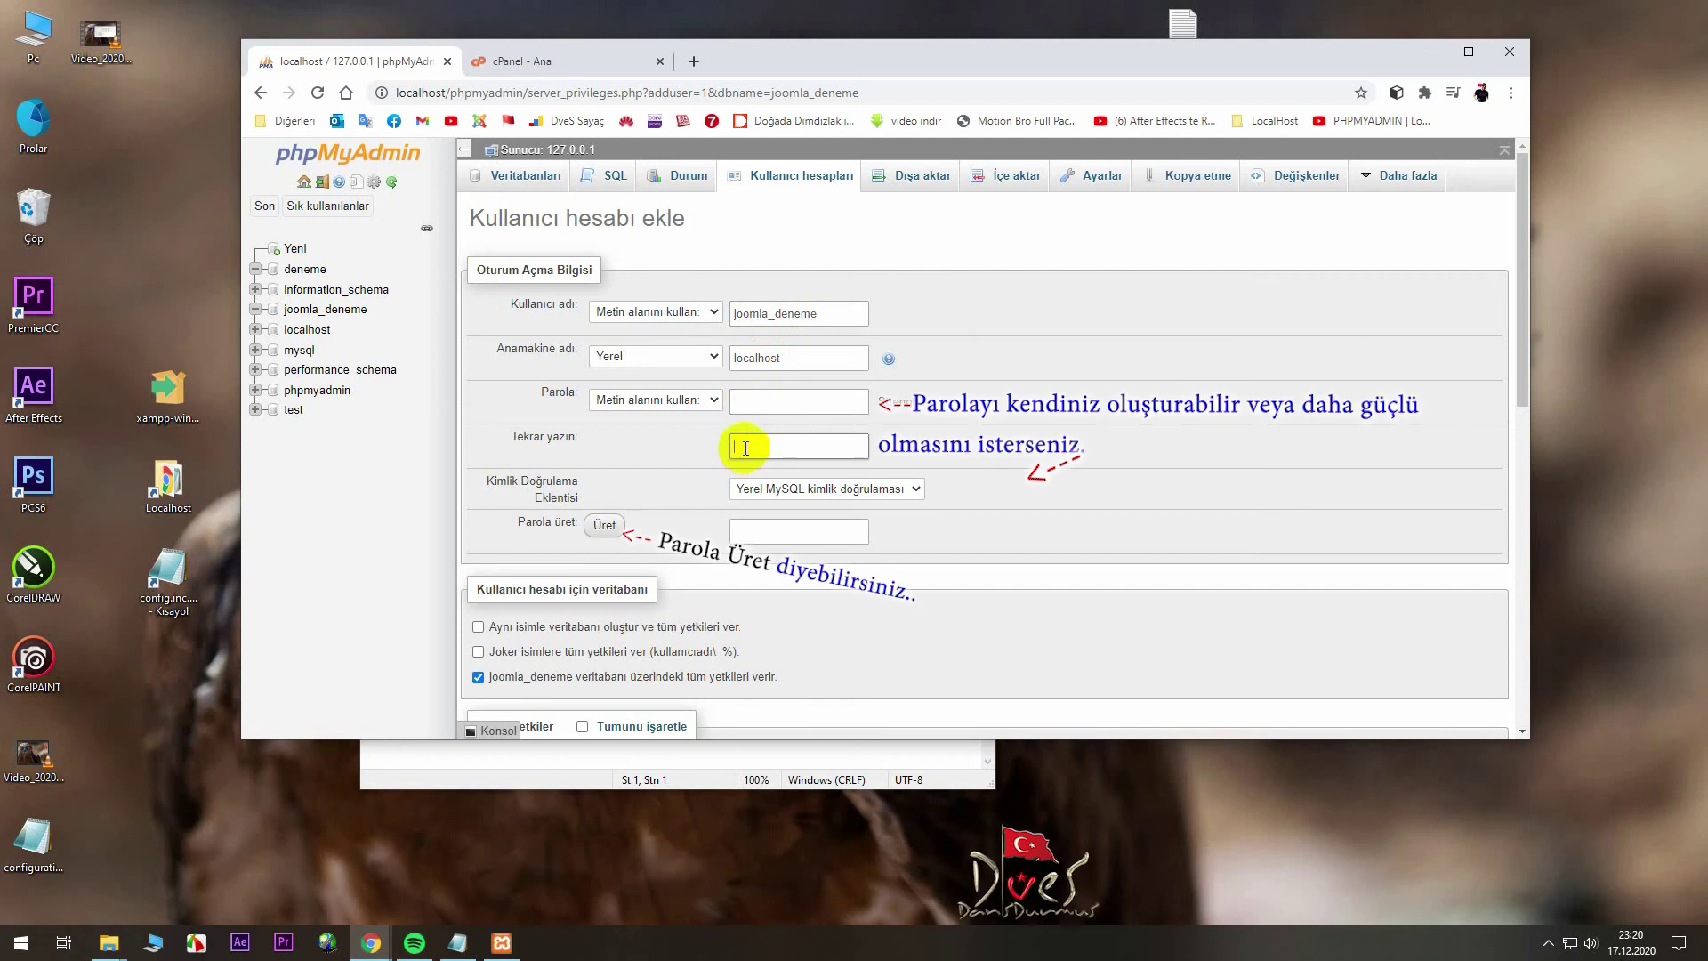
- Generate a strong password for the new user and copy it
click(609, 528)
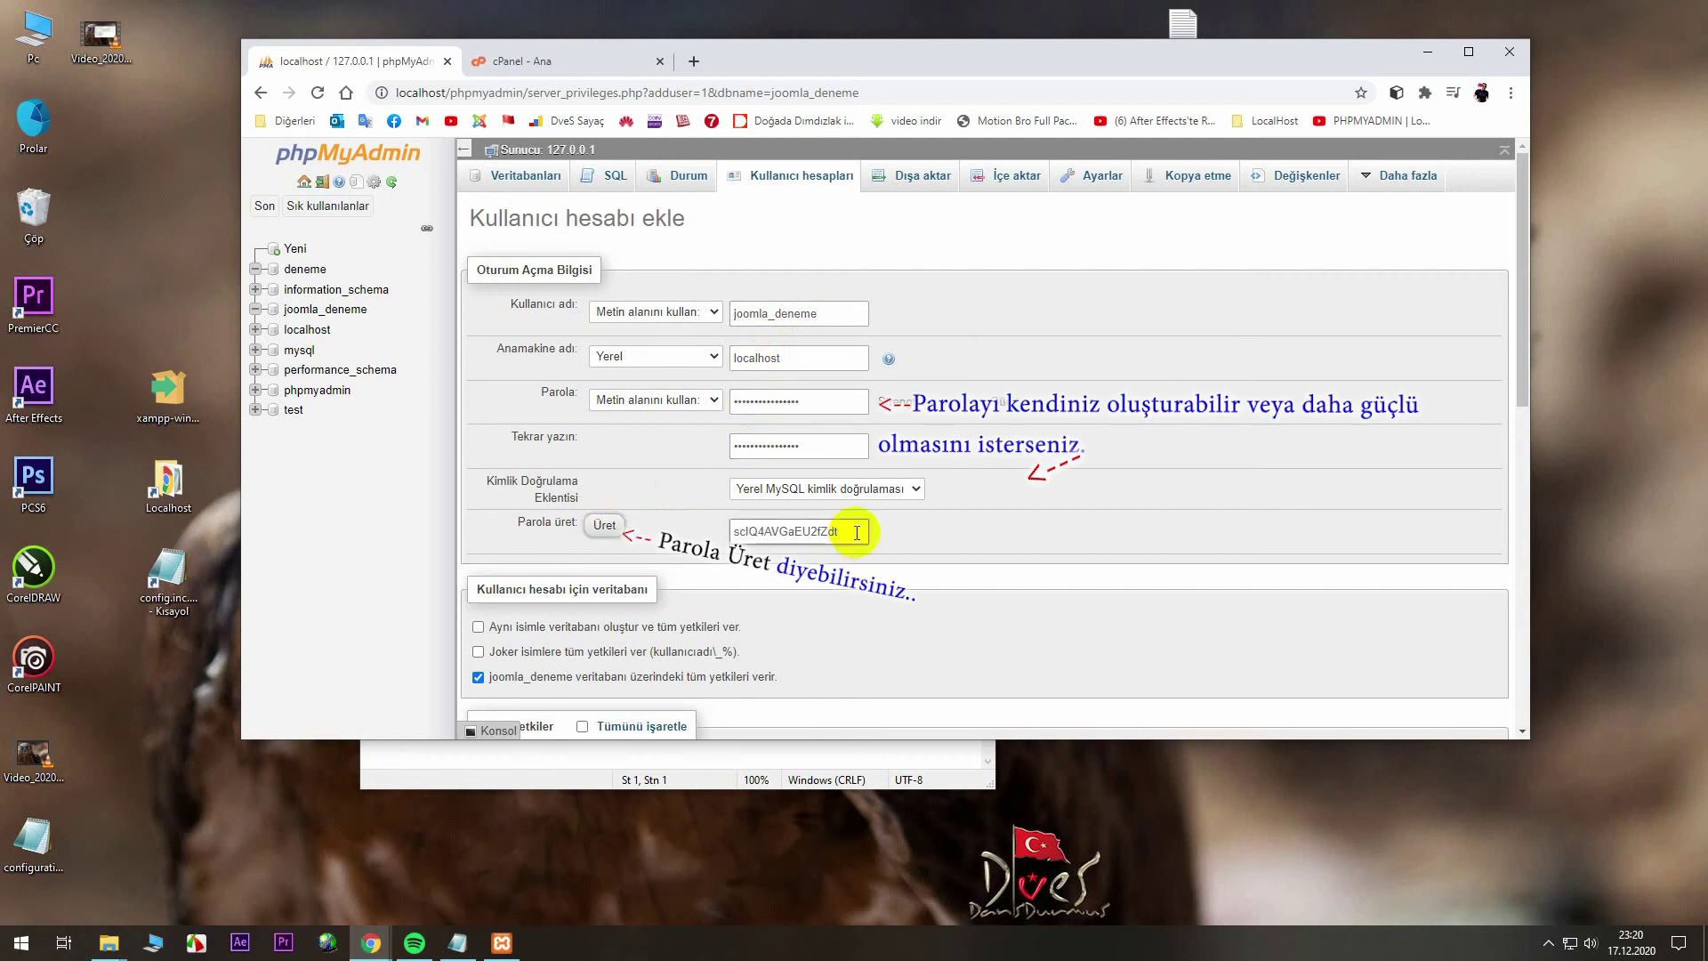
drag(856, 532, 727, 529)
right_click(751, 528)
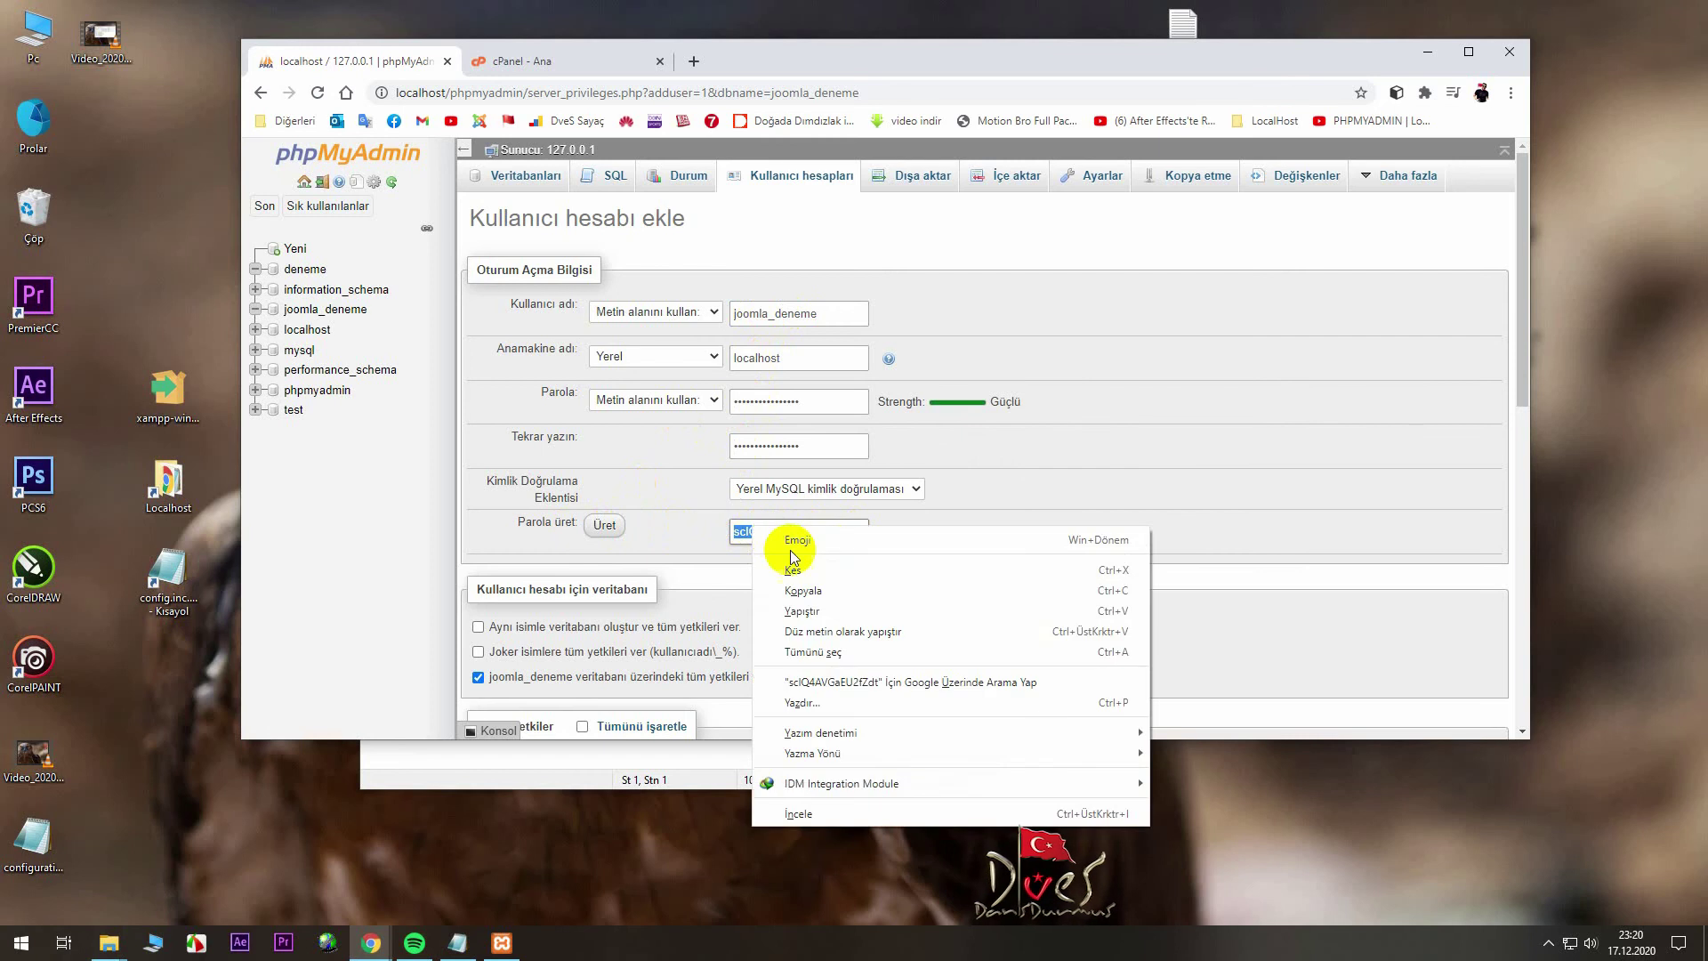
click(801, 590)
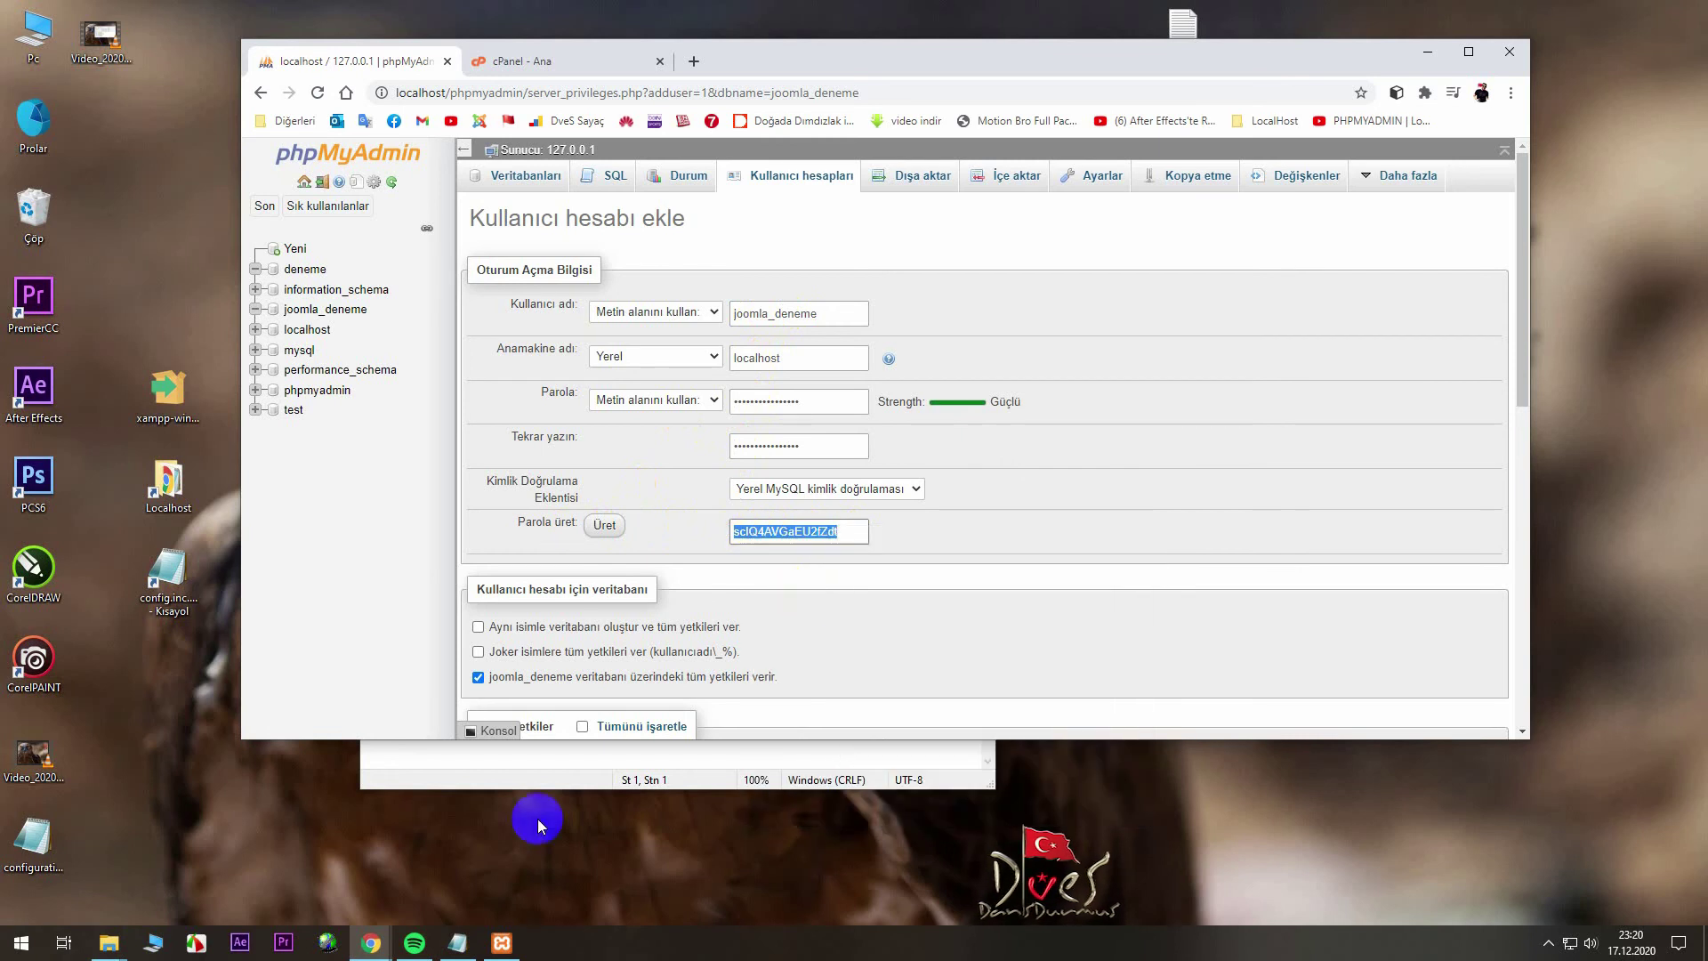
- Paste the generated password into Notepad, save the file, and minimise Notepad
click(457, 942)
right_click(482, 266)
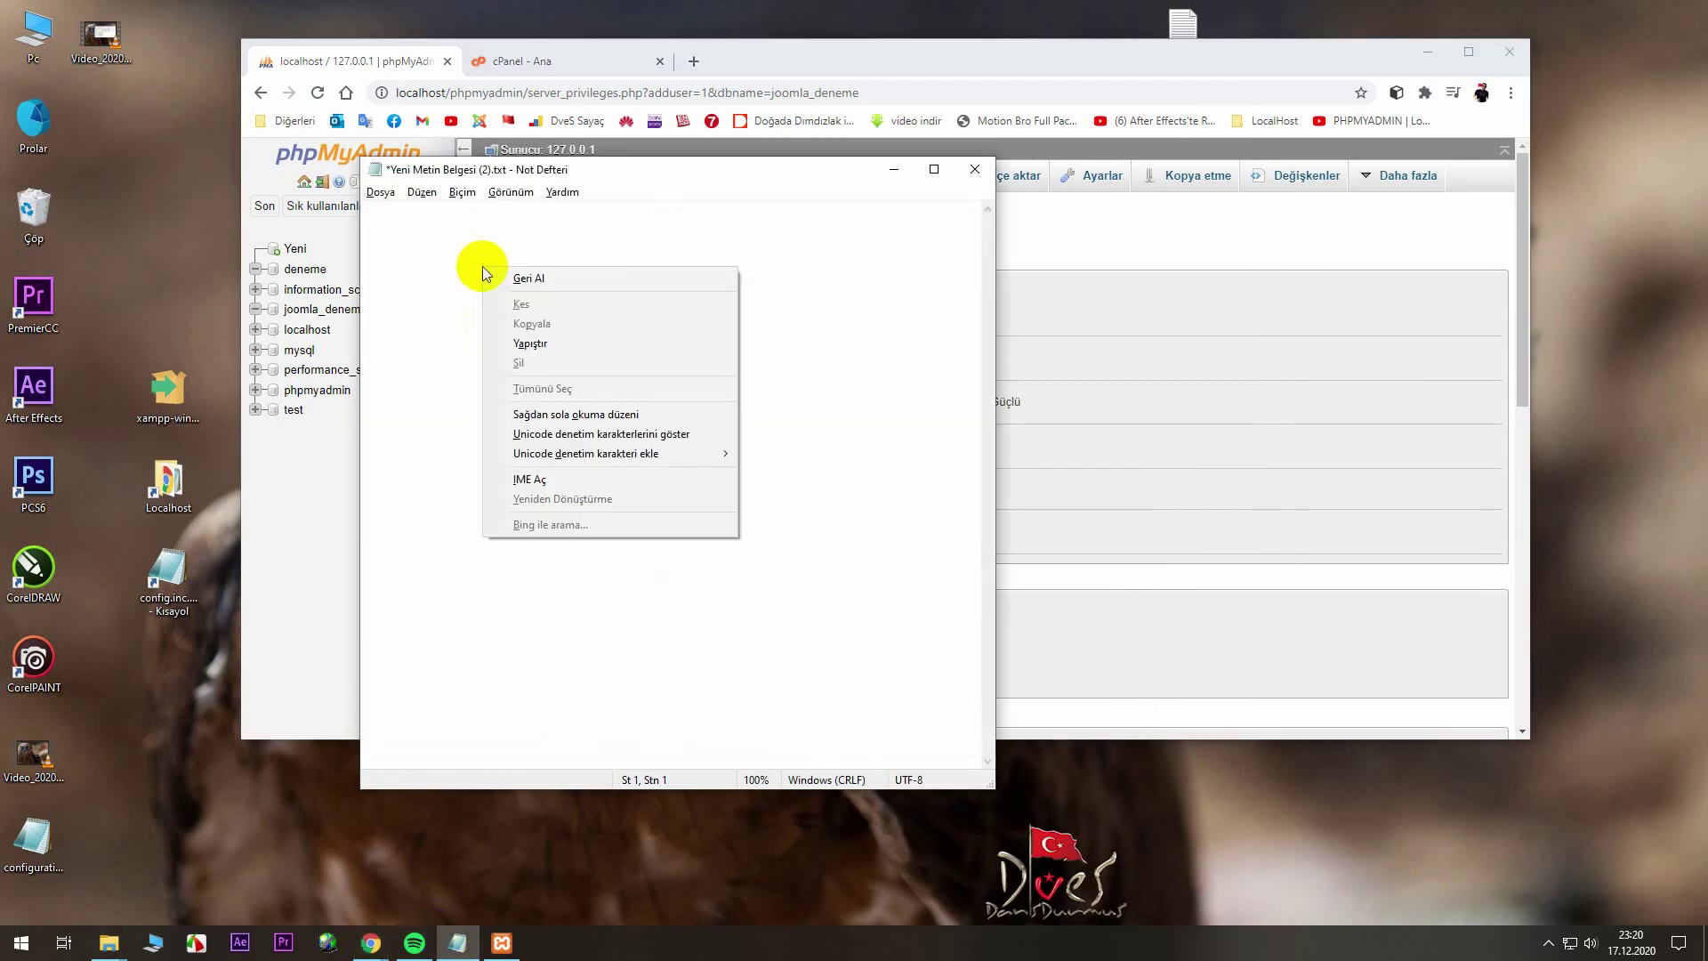
click(537, 339)
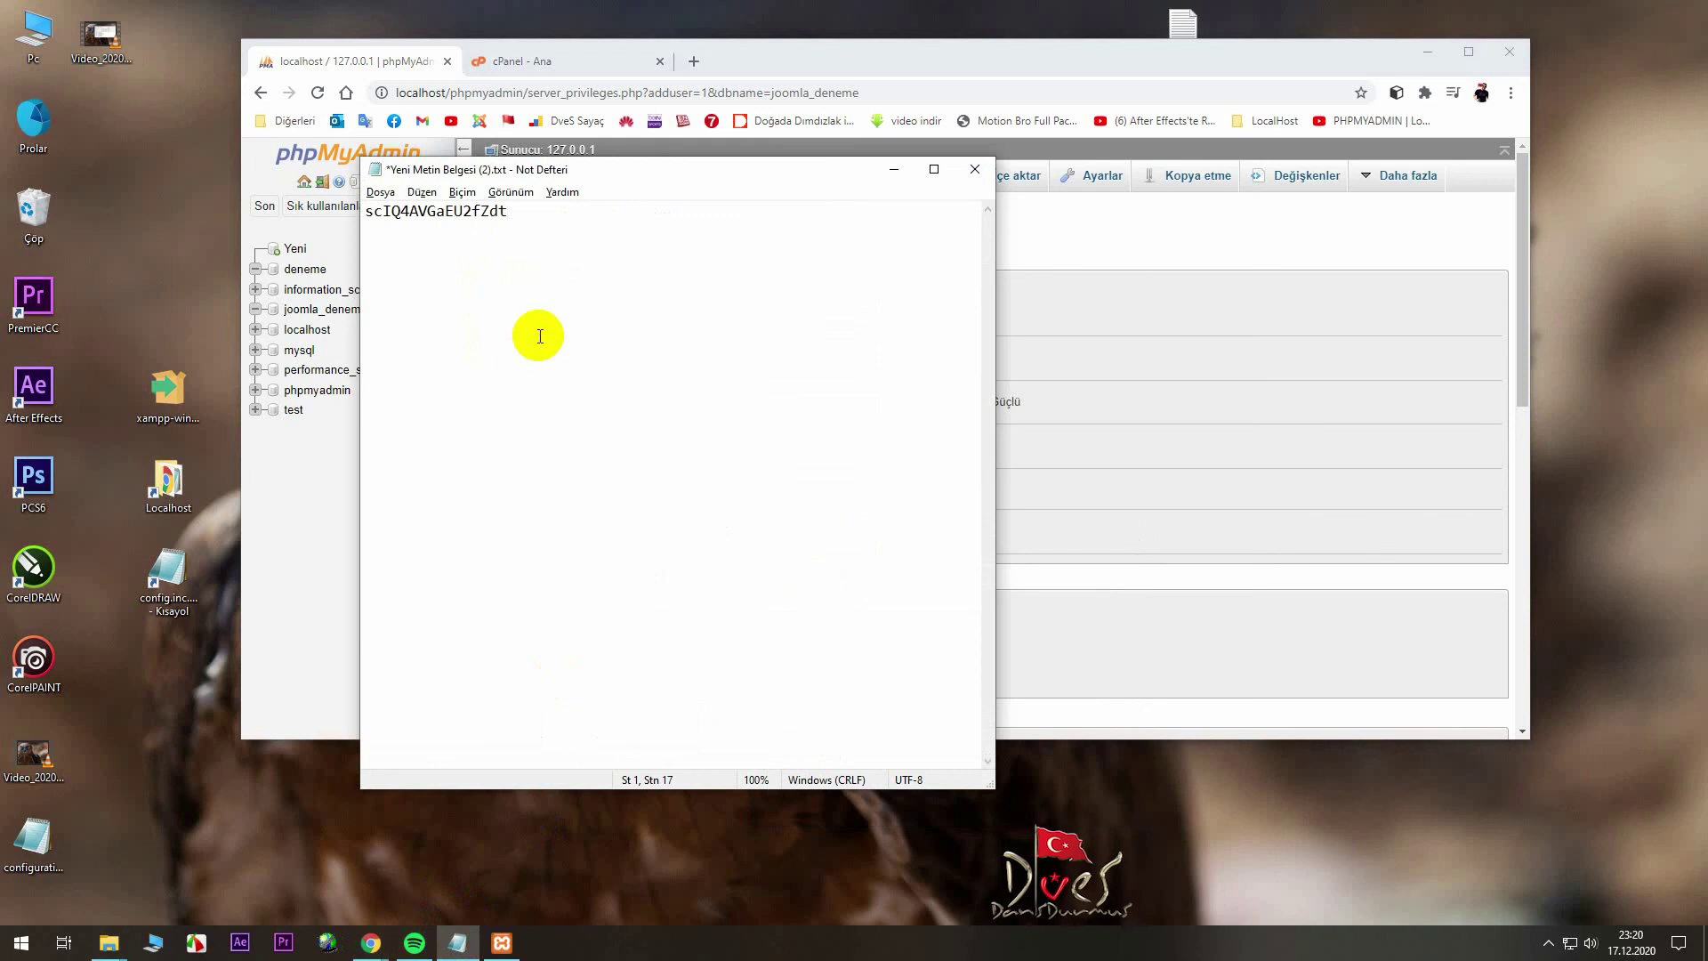
click(381, 192)
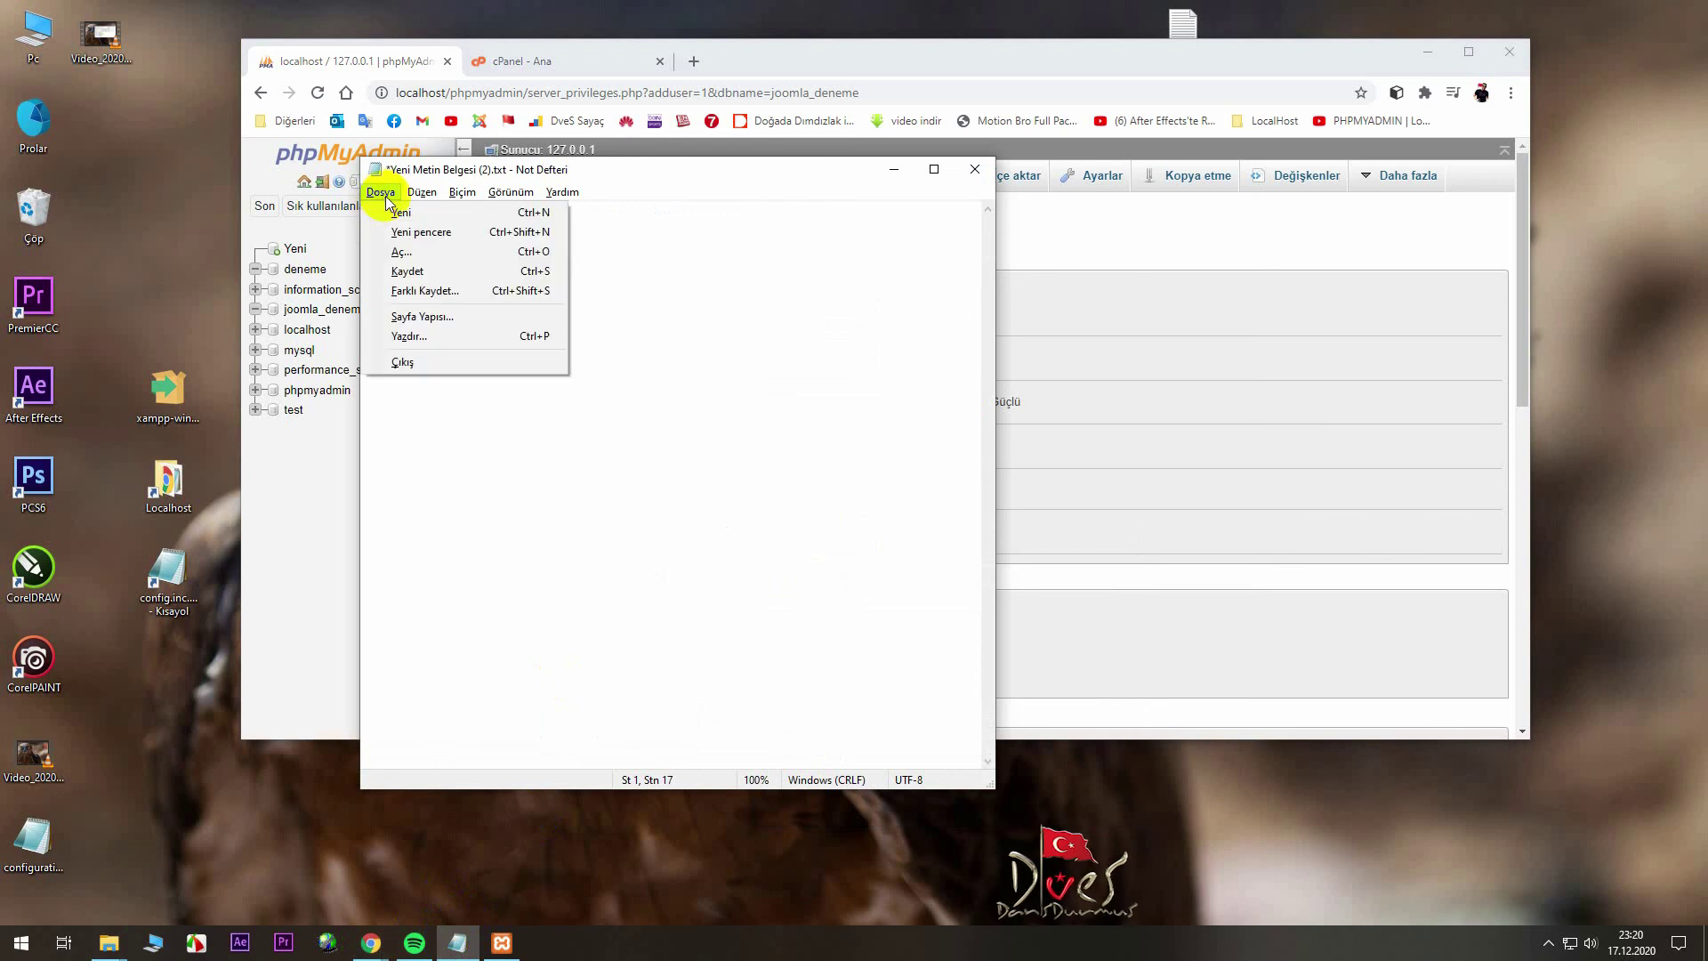
click(402, 270)
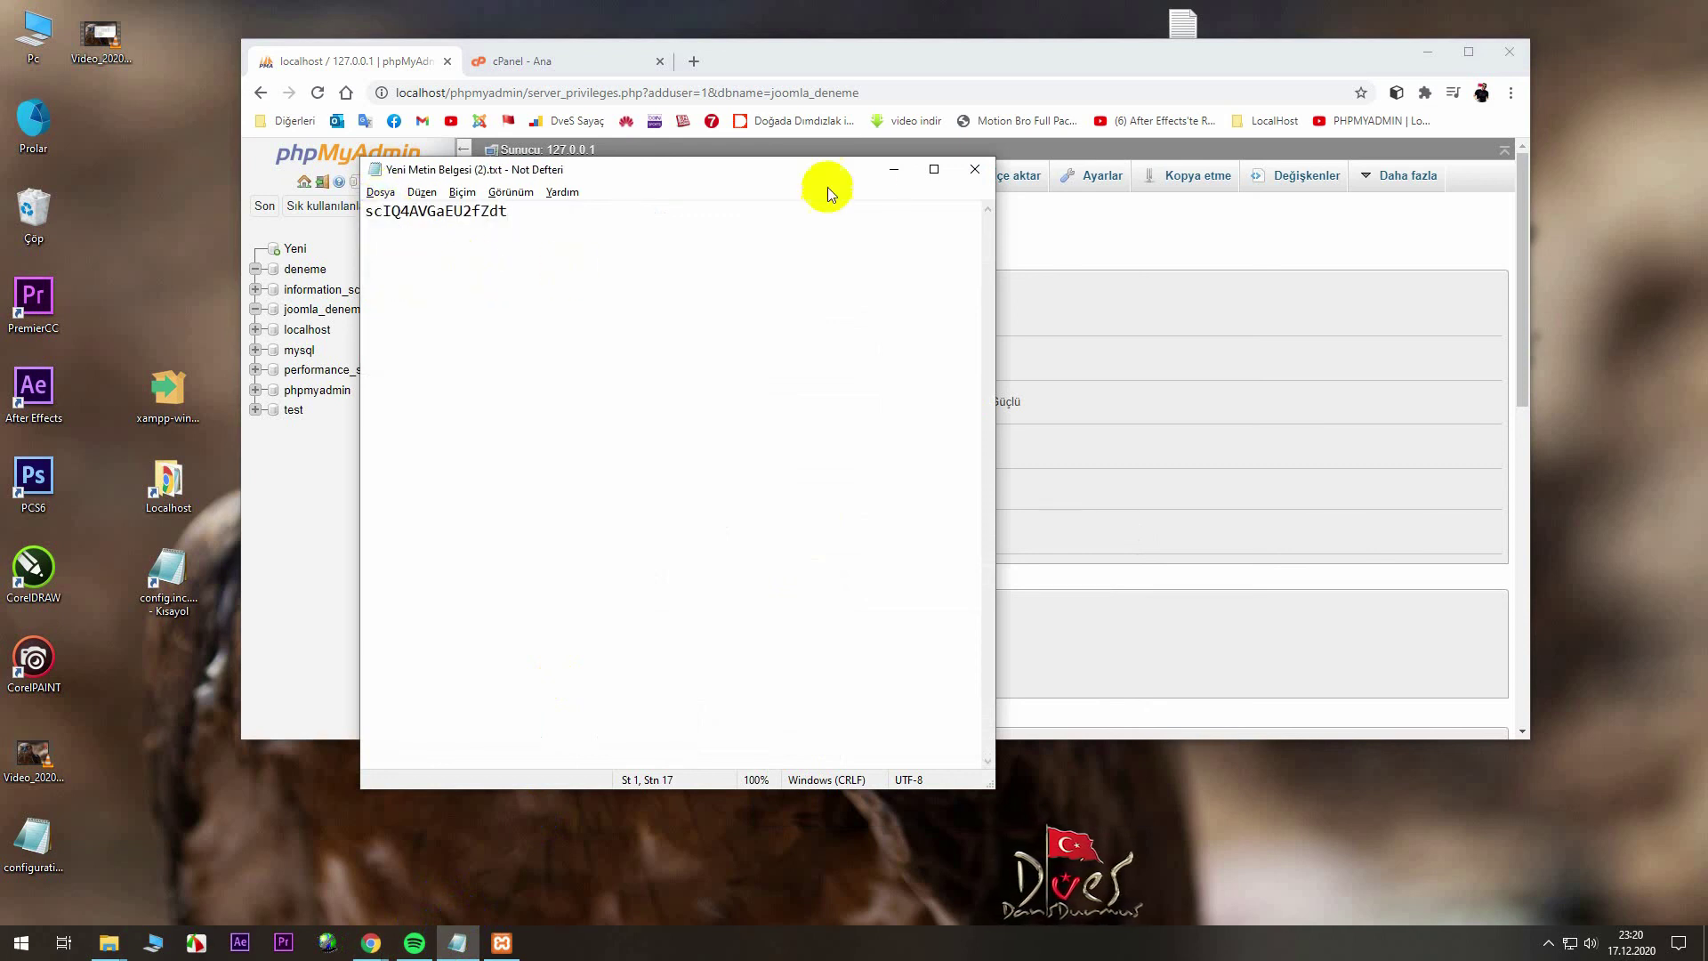
click(894, 172)
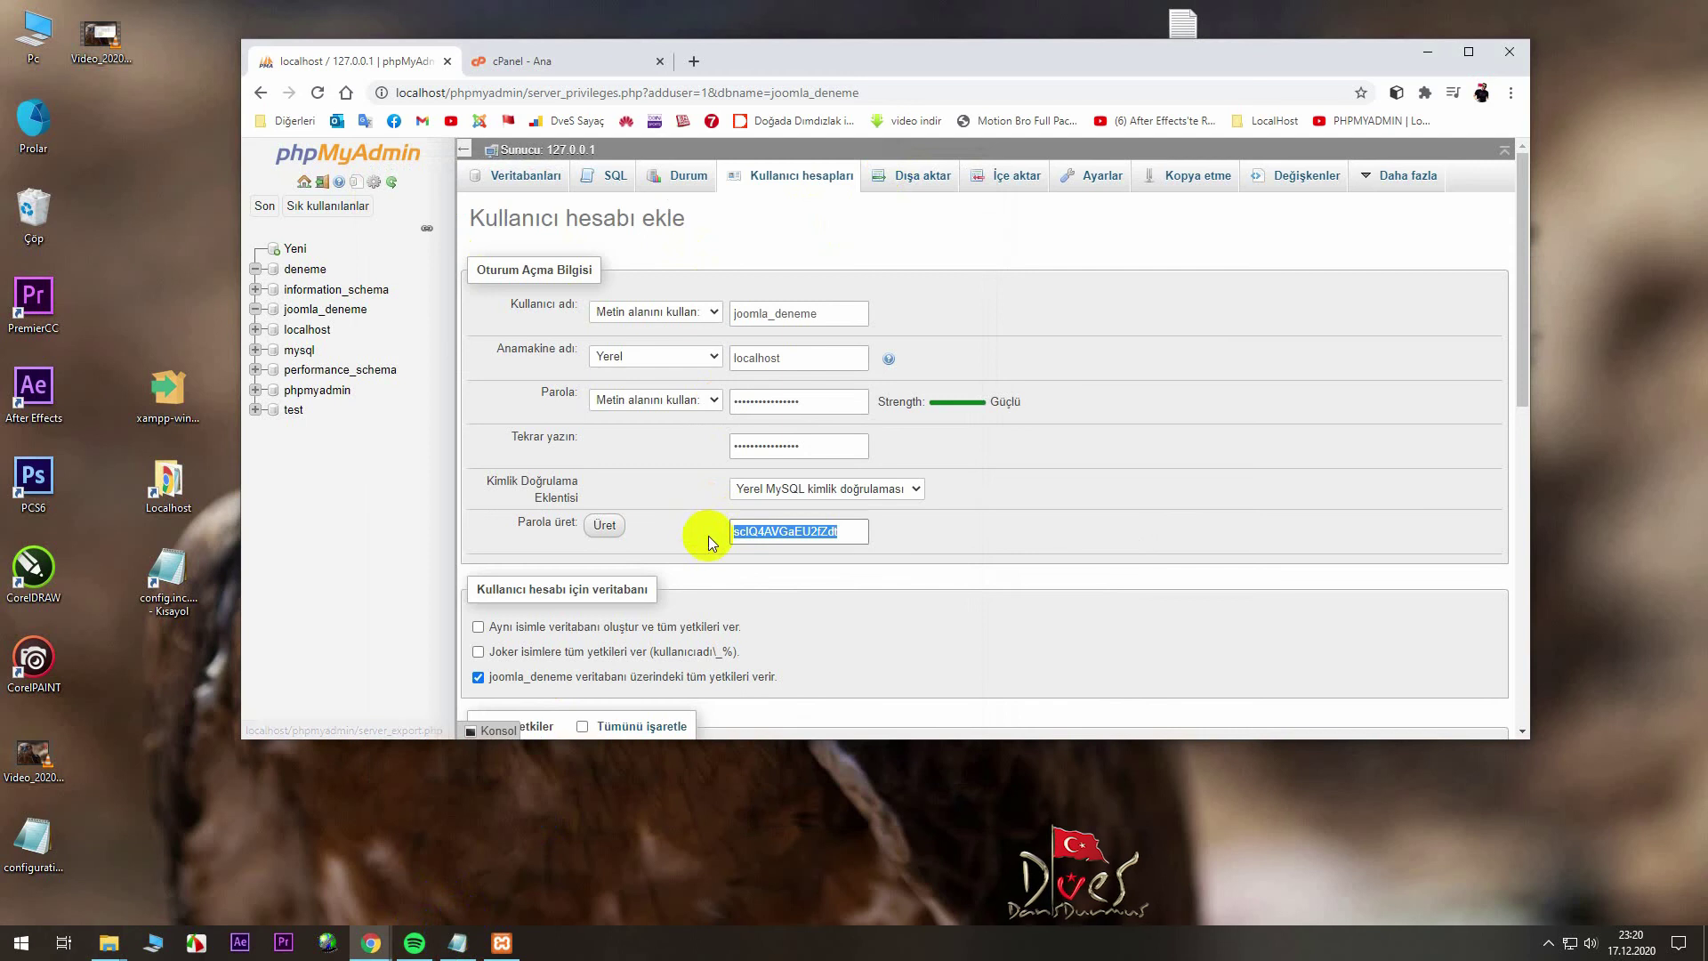
- Create joomla_deneme@localhost with all global privileges, ignore the errors, and return to Databases
scroll(704, 541, down, 1)
scroll(702, 559, down, 3)
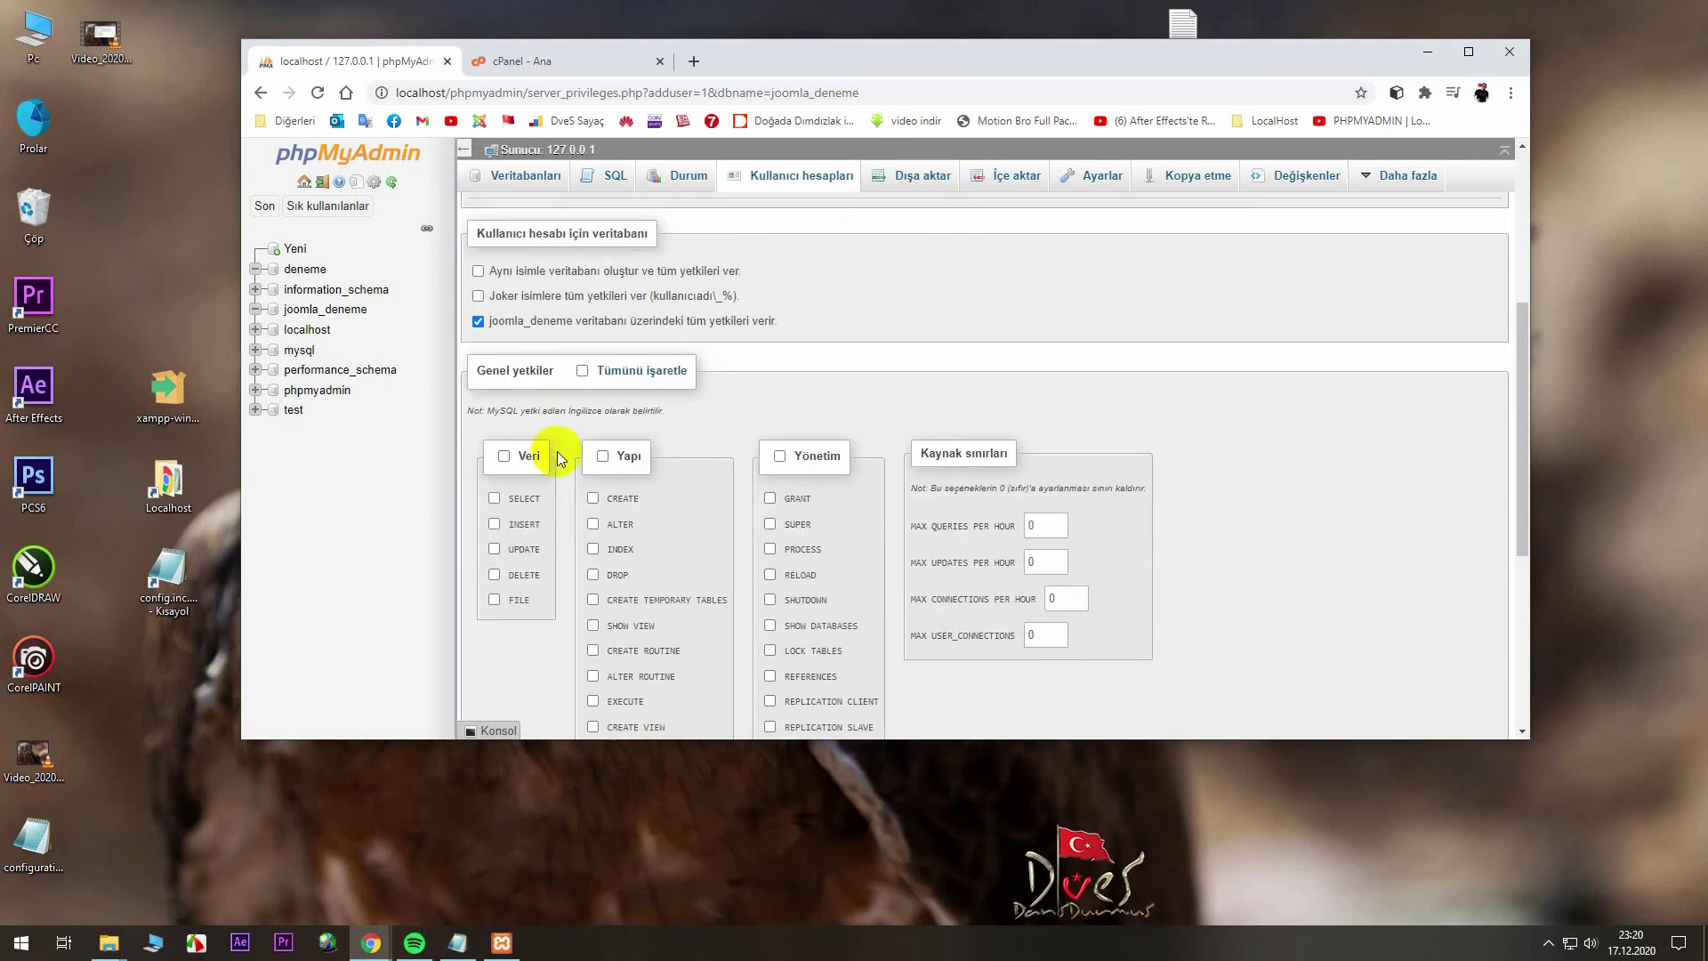
scroll(643, 426, down, 1)
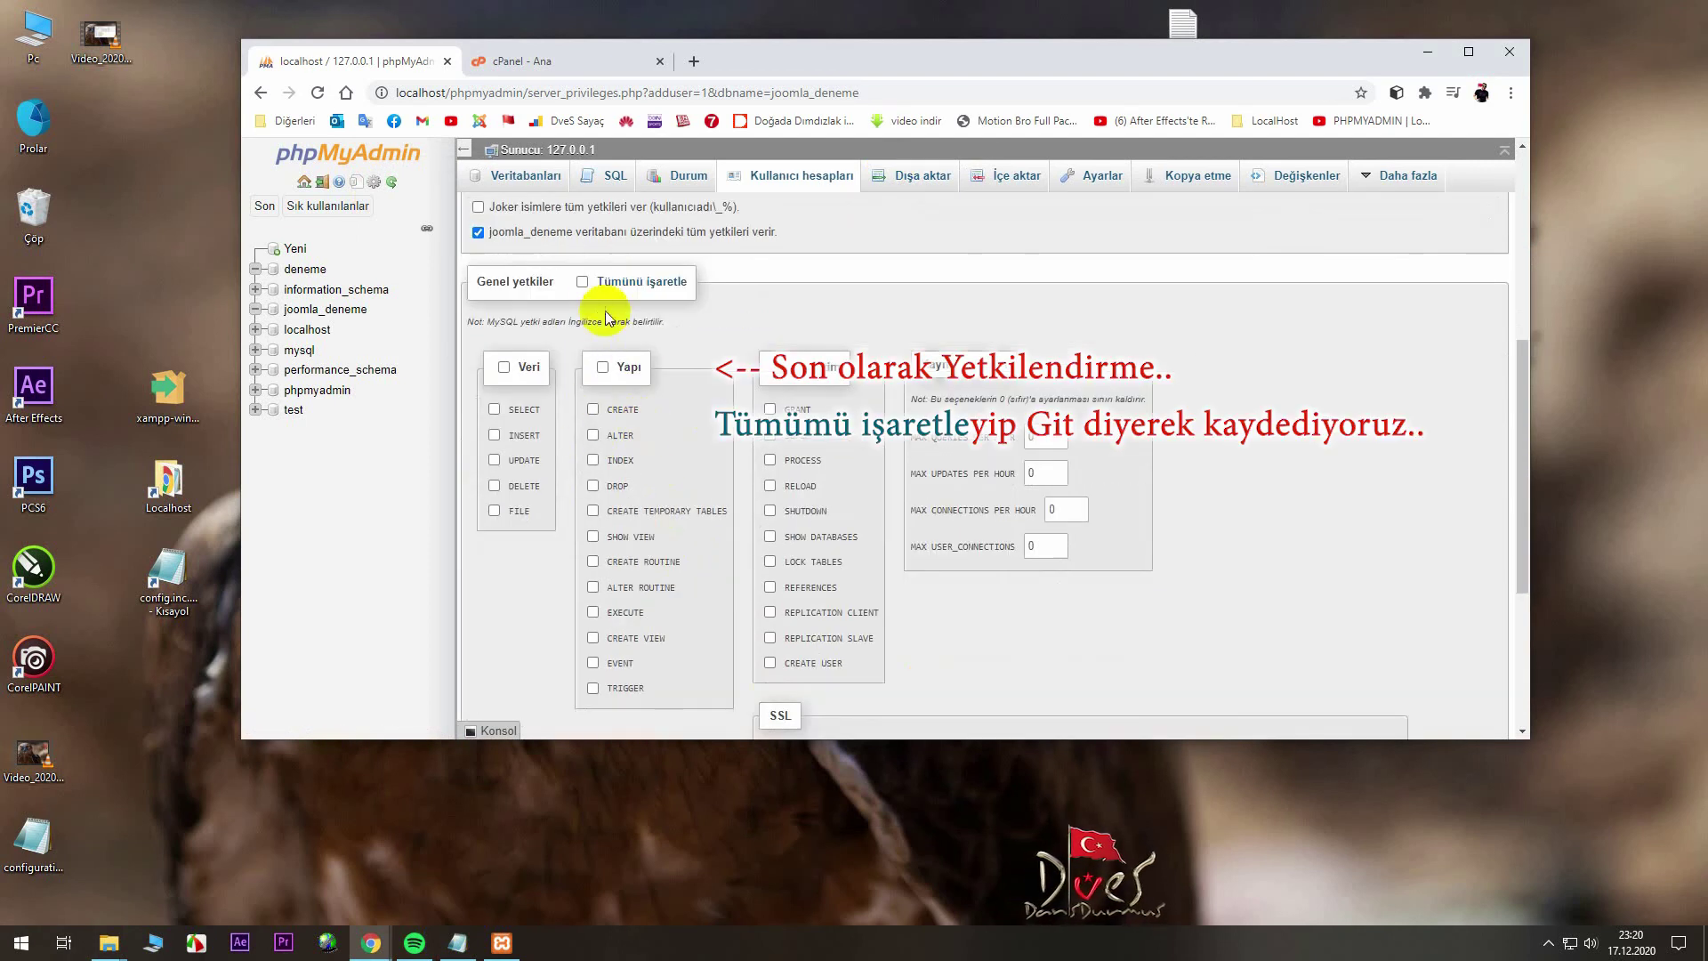
click(583, 283)
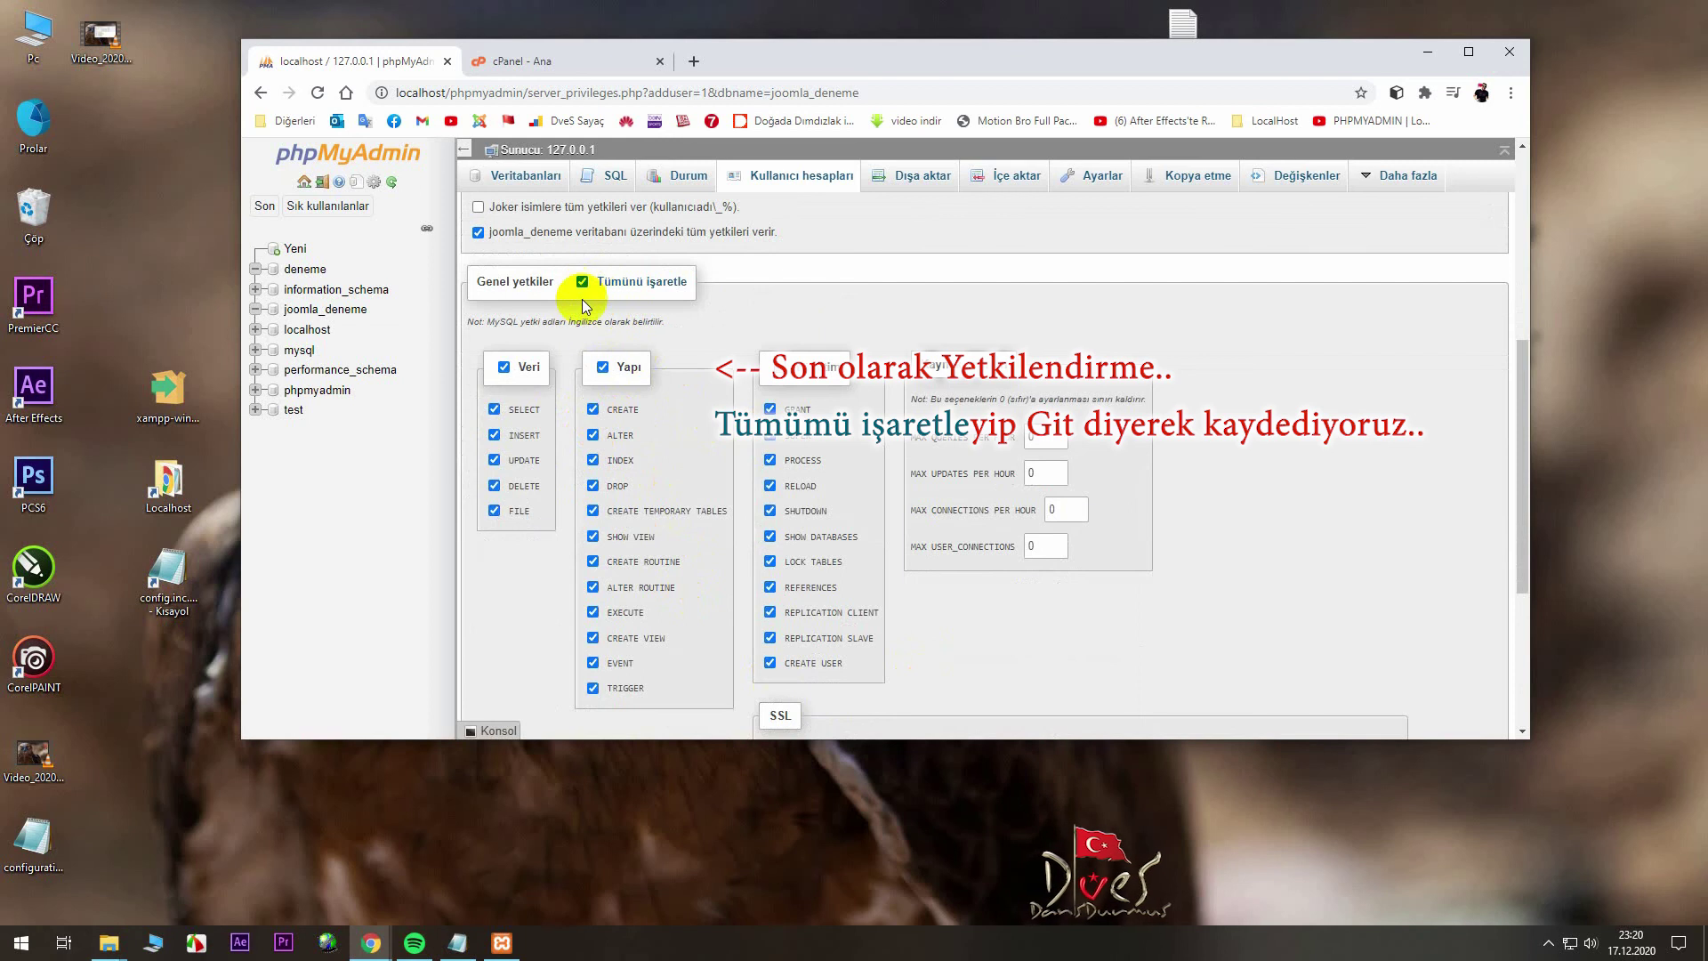
scroll(1023, 574, down, 3)
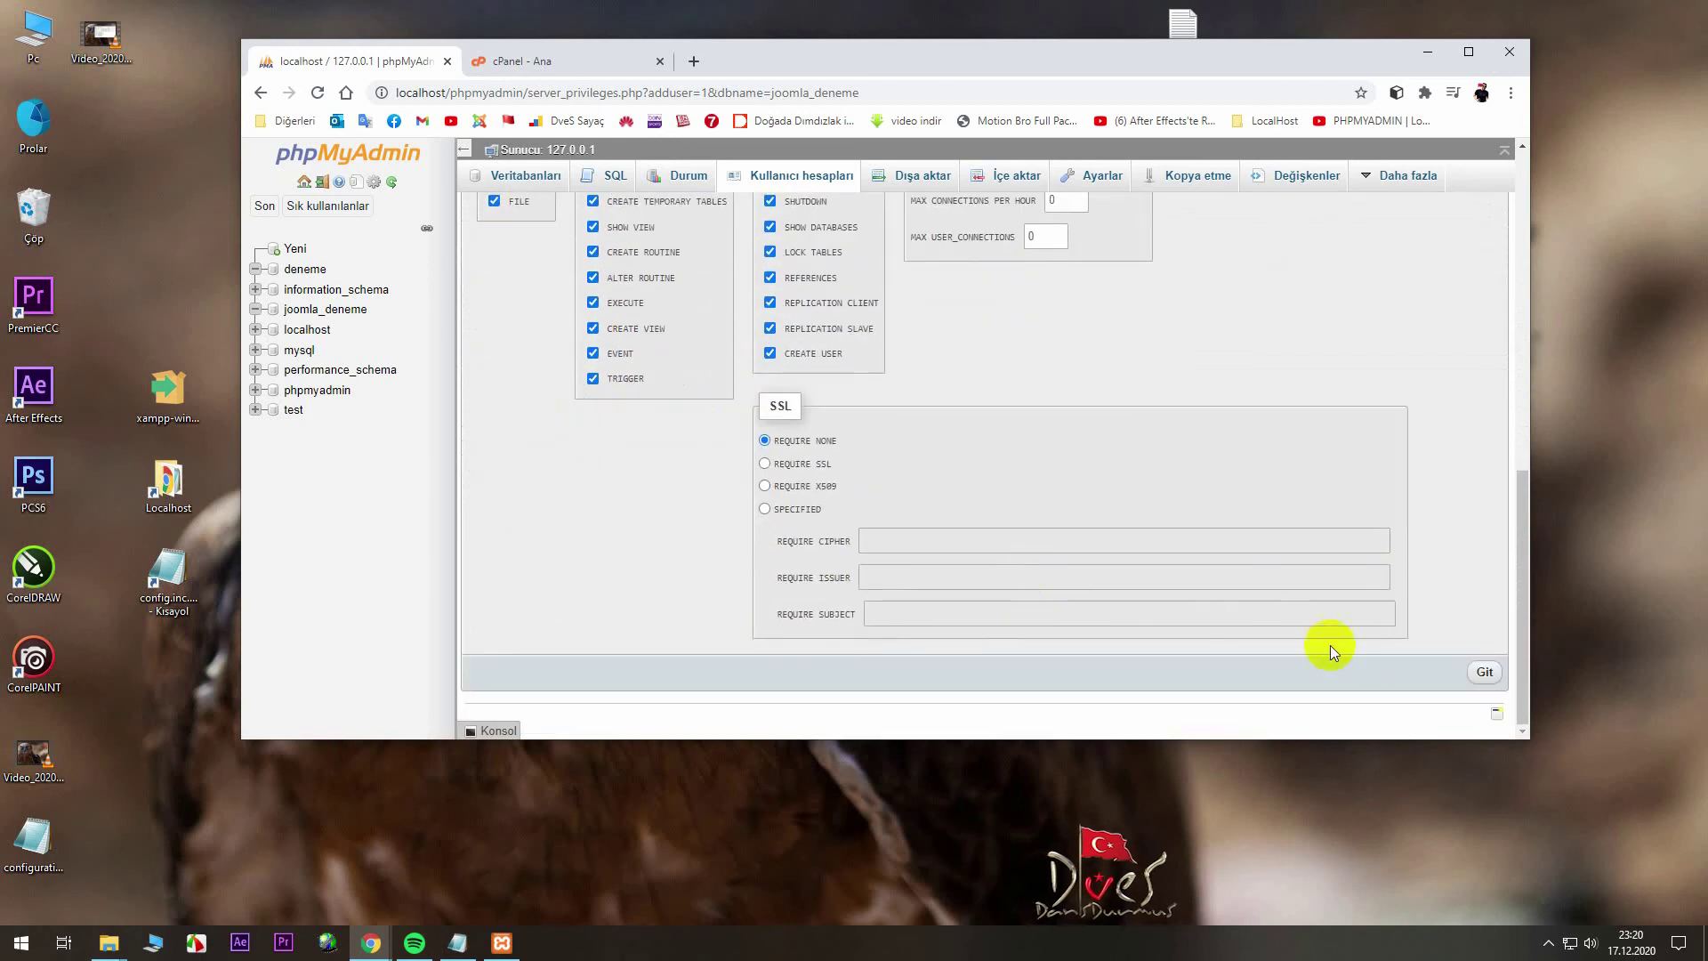
click(1485, 672)
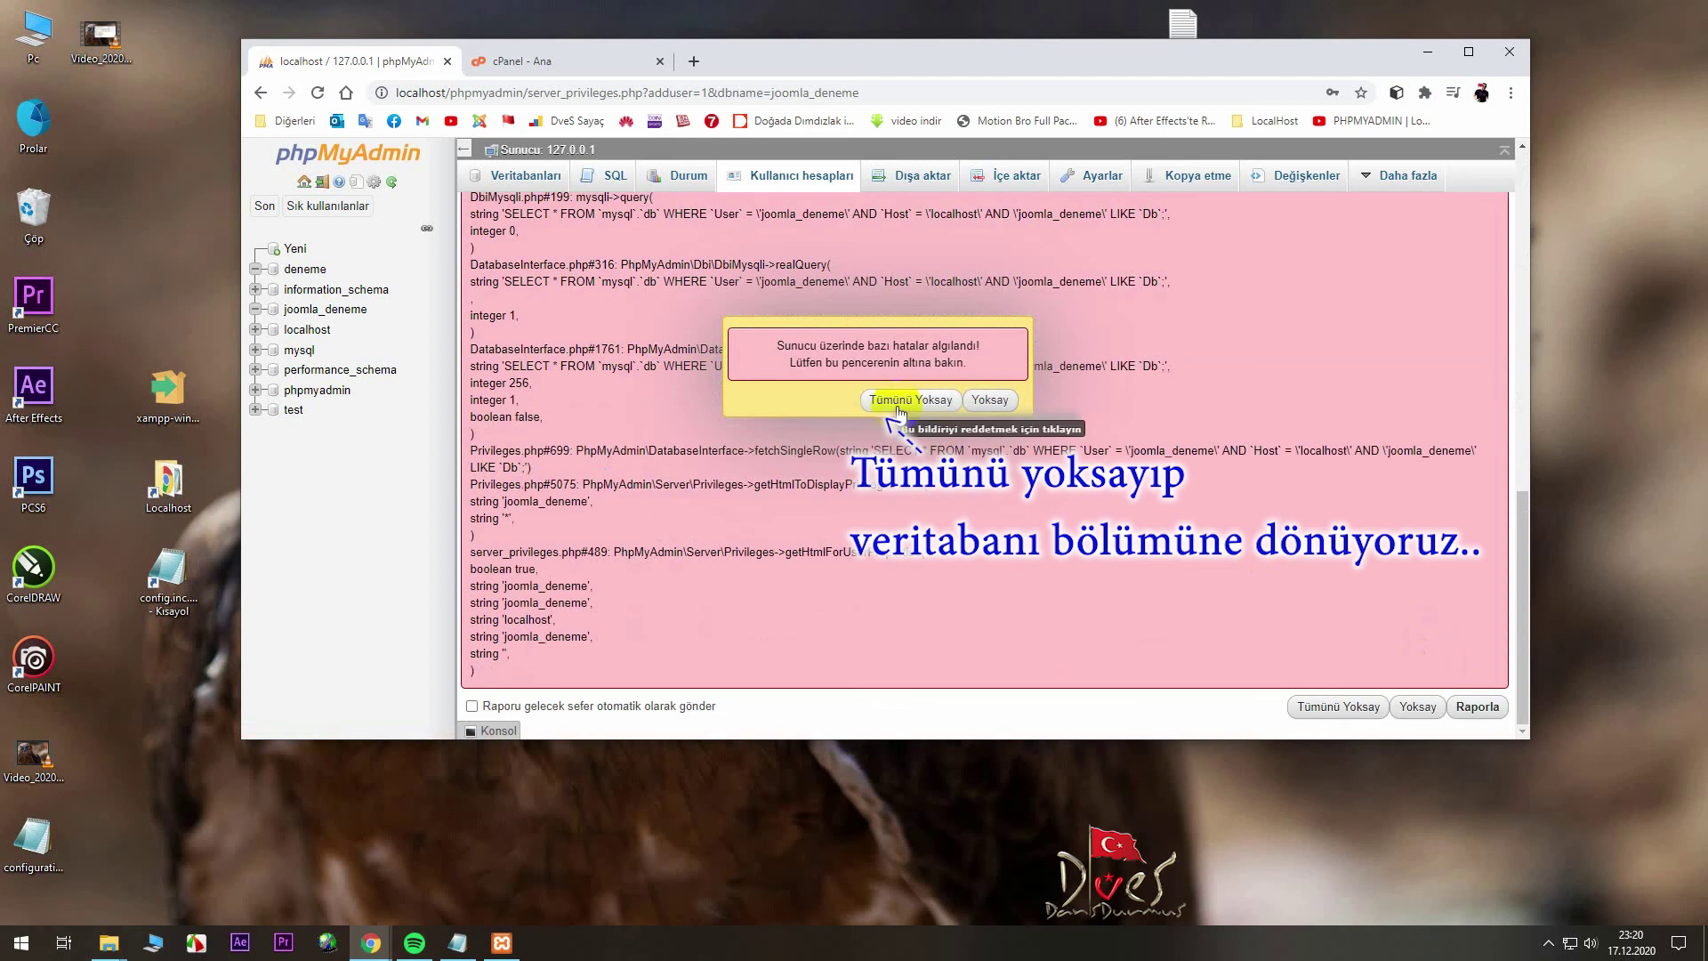
click(895, 403)
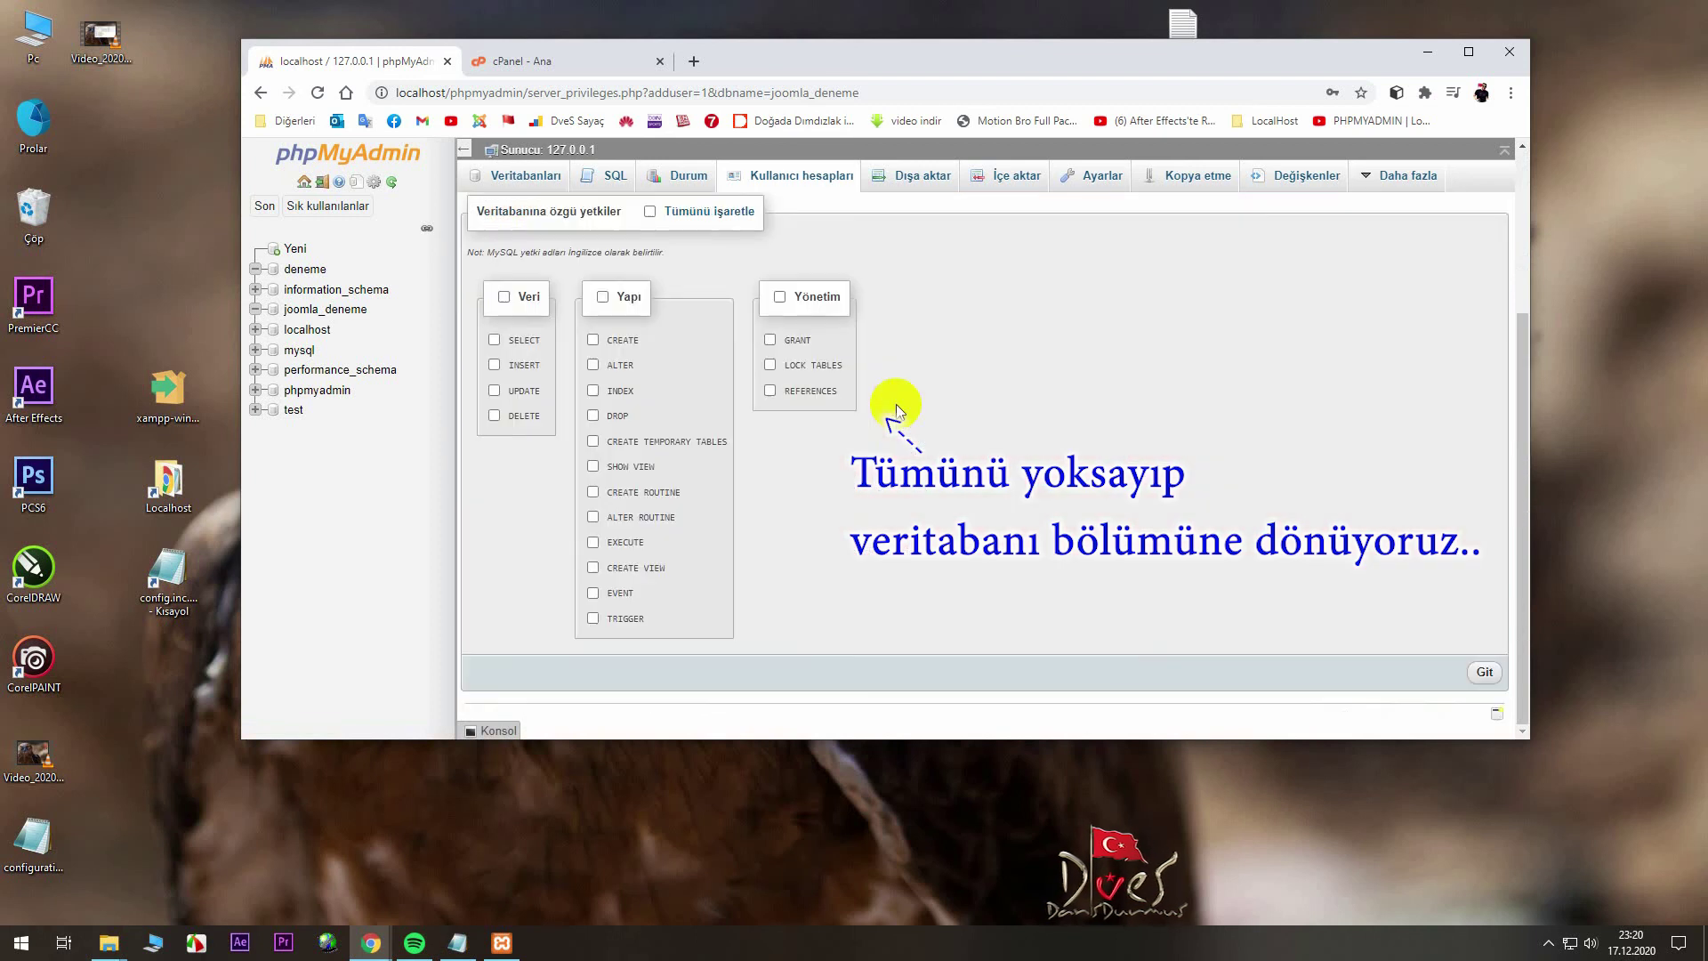
scroll(850, 489, up, 3)
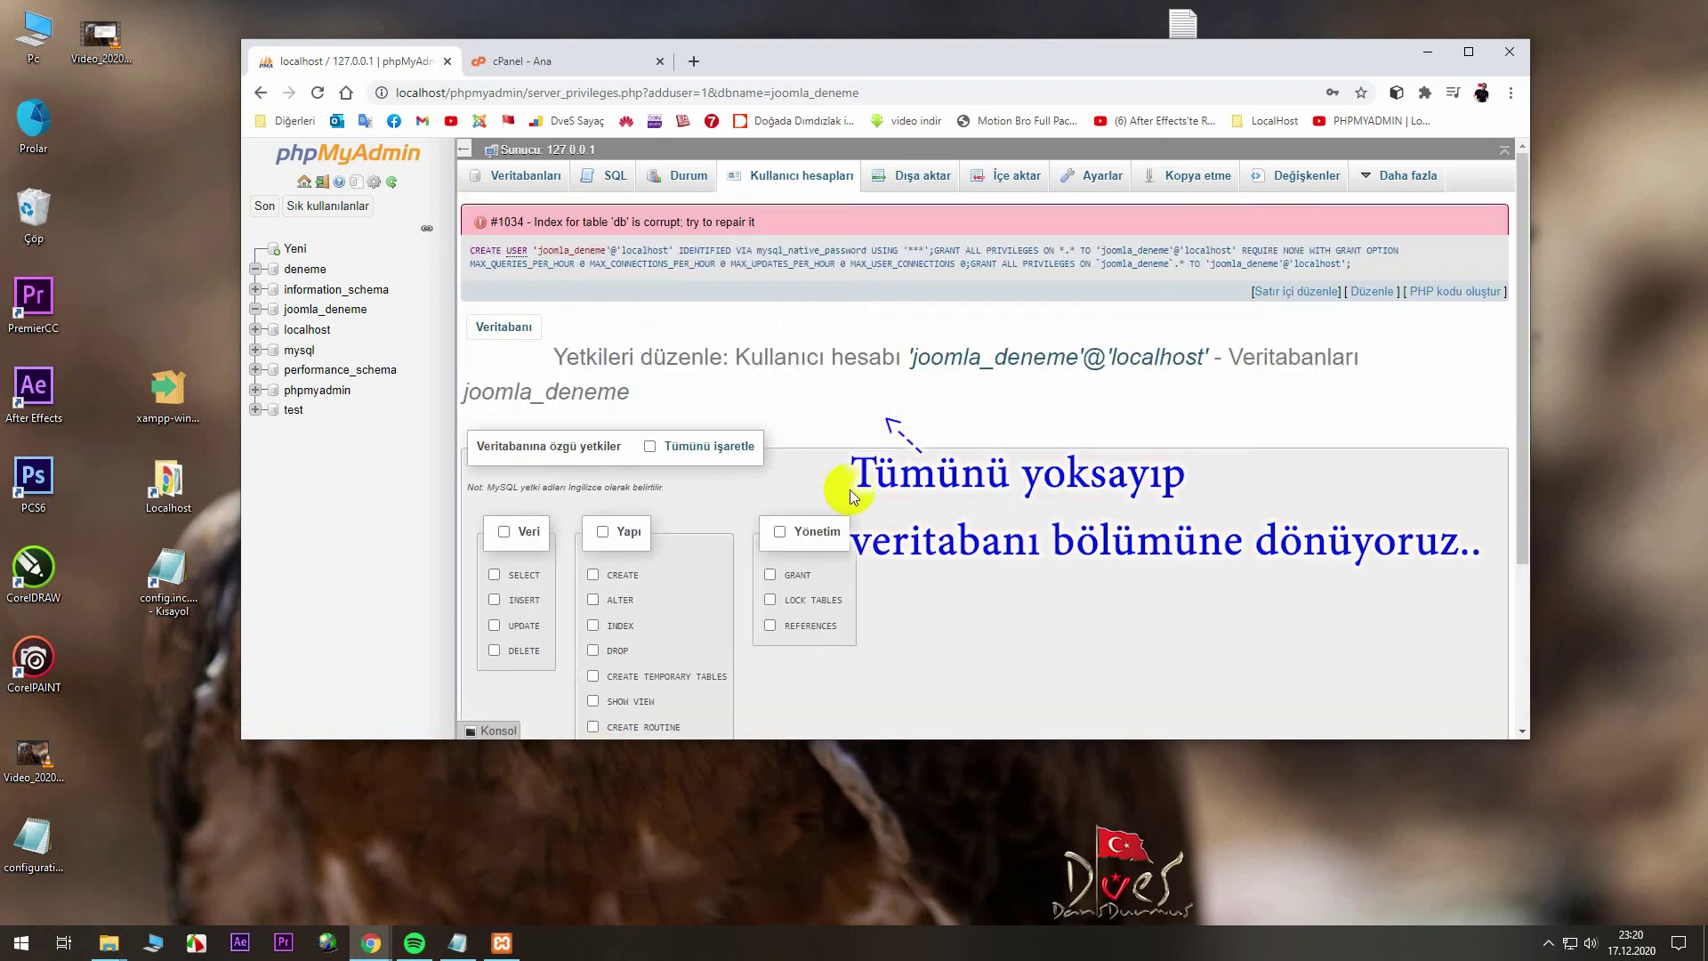
click(530, 177)
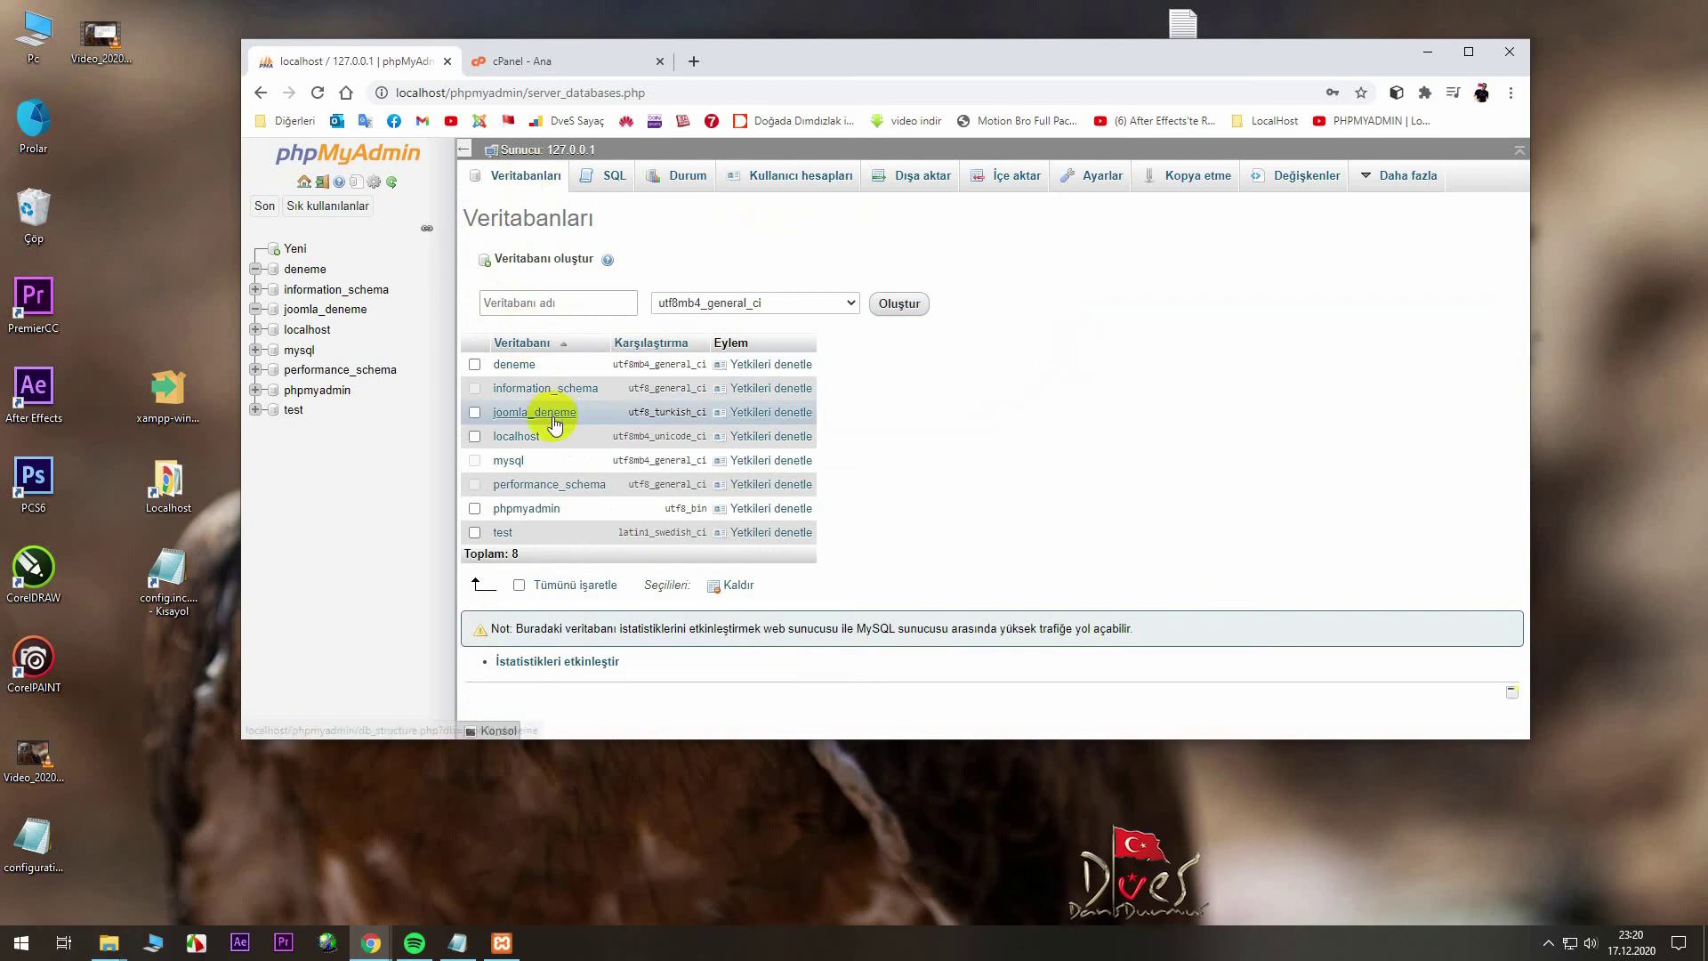
- Confirm joomla_deneme@localhost holds ALL PRIVILEGES on the joomla_deneme database
click(759, 414)
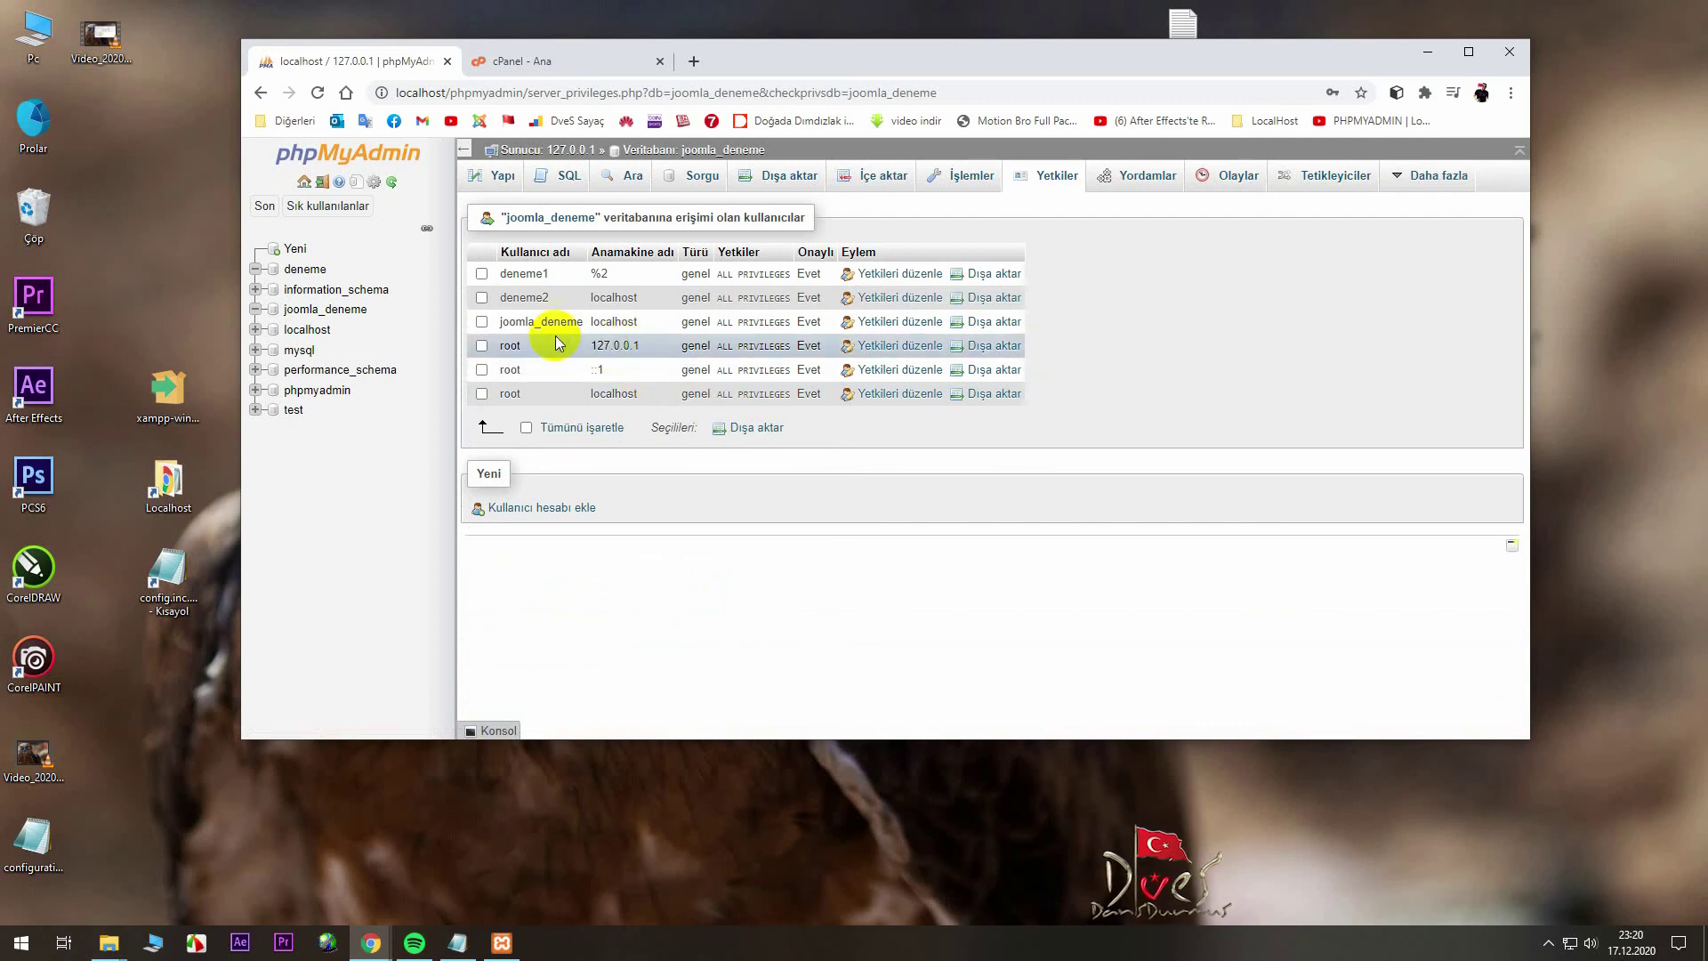
drag(495, 326, 787, 322)
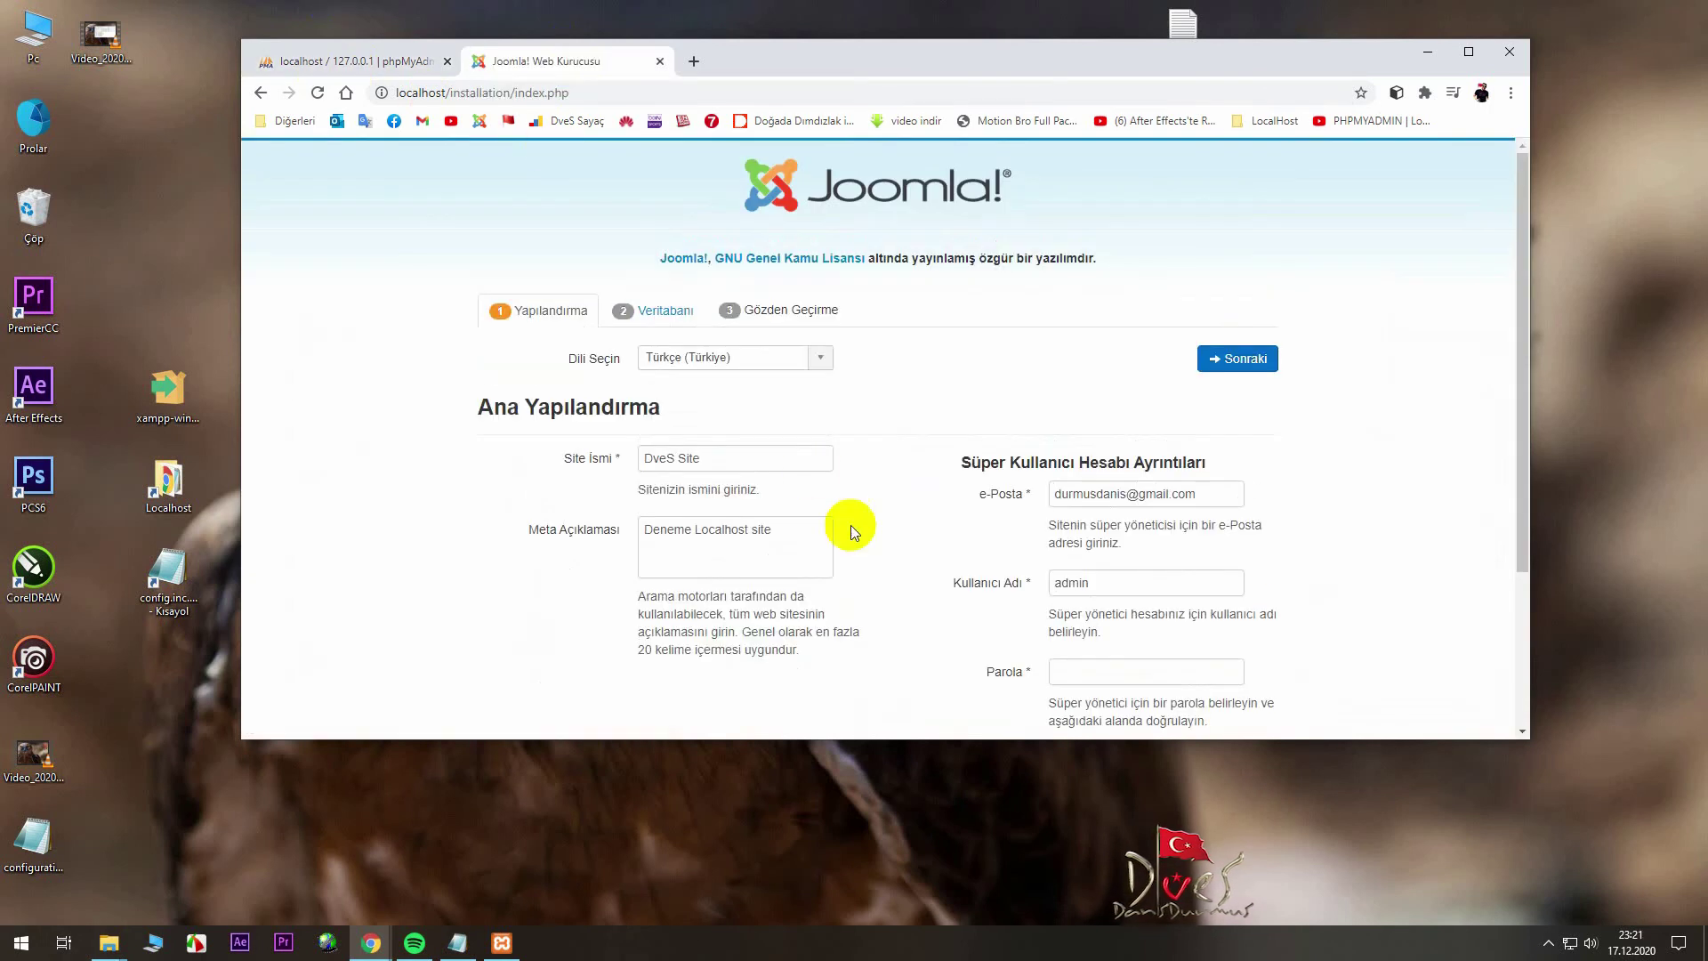
- Arrange the Joomla installer and phpMyAdmin in separate side-by-side windows
scroll(845, 516, down, 2)
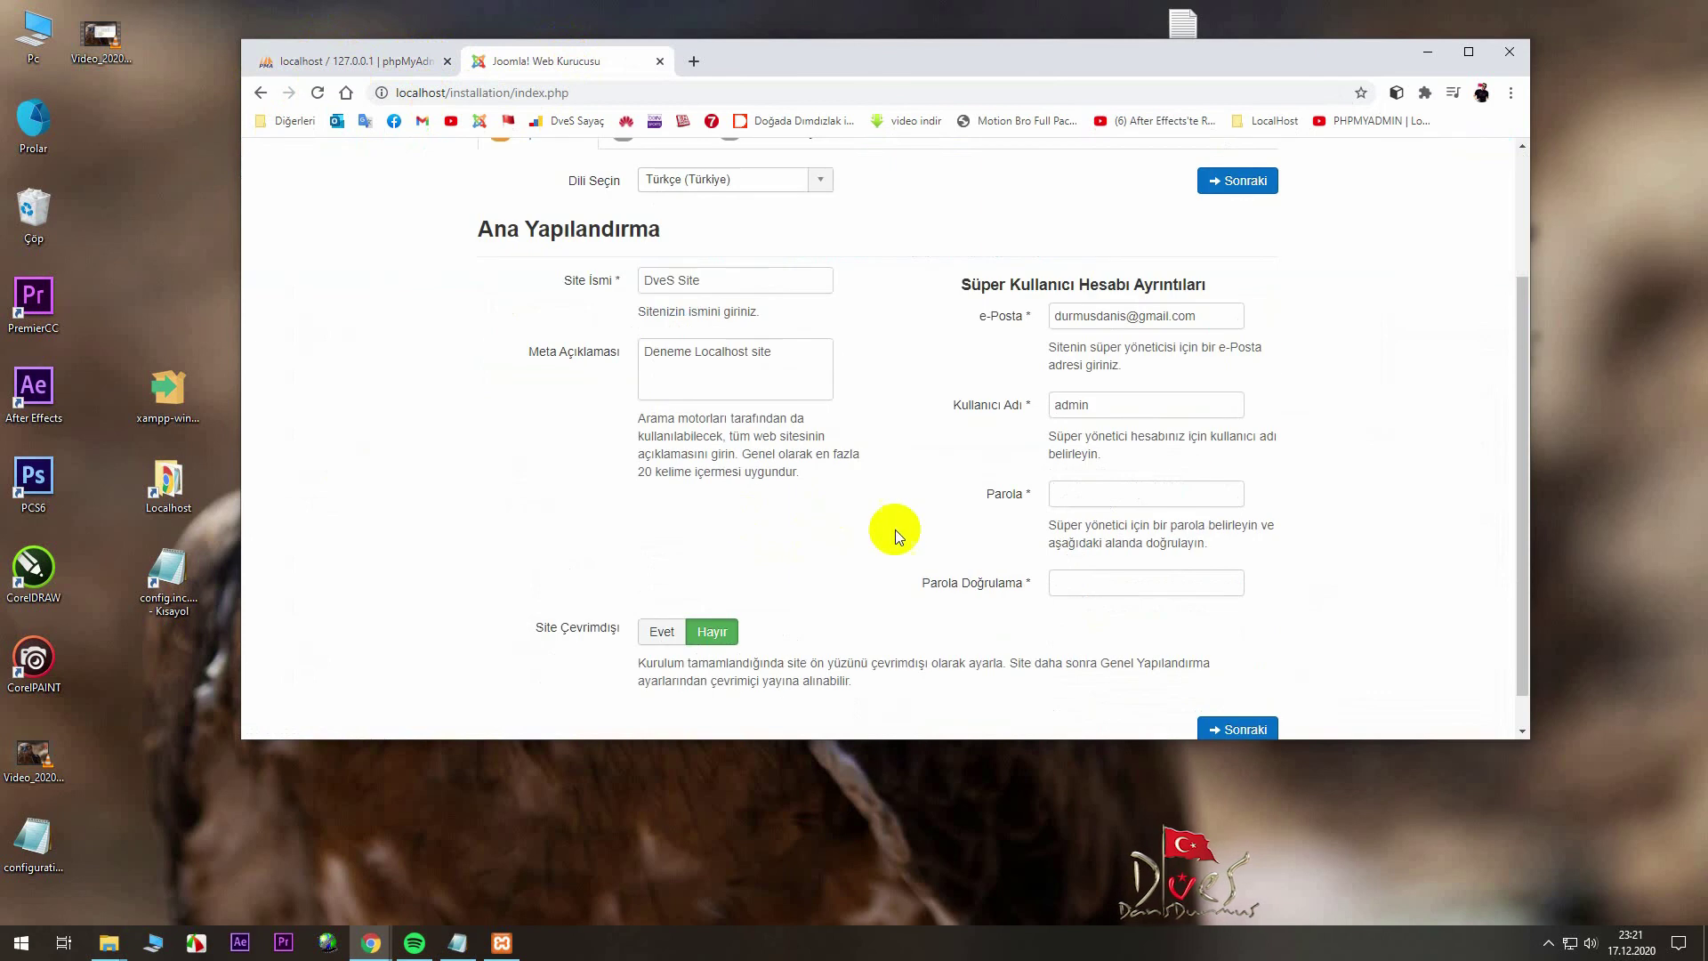
drag(554, 69, 751, 160)
drag(919, 51, 692, 44)
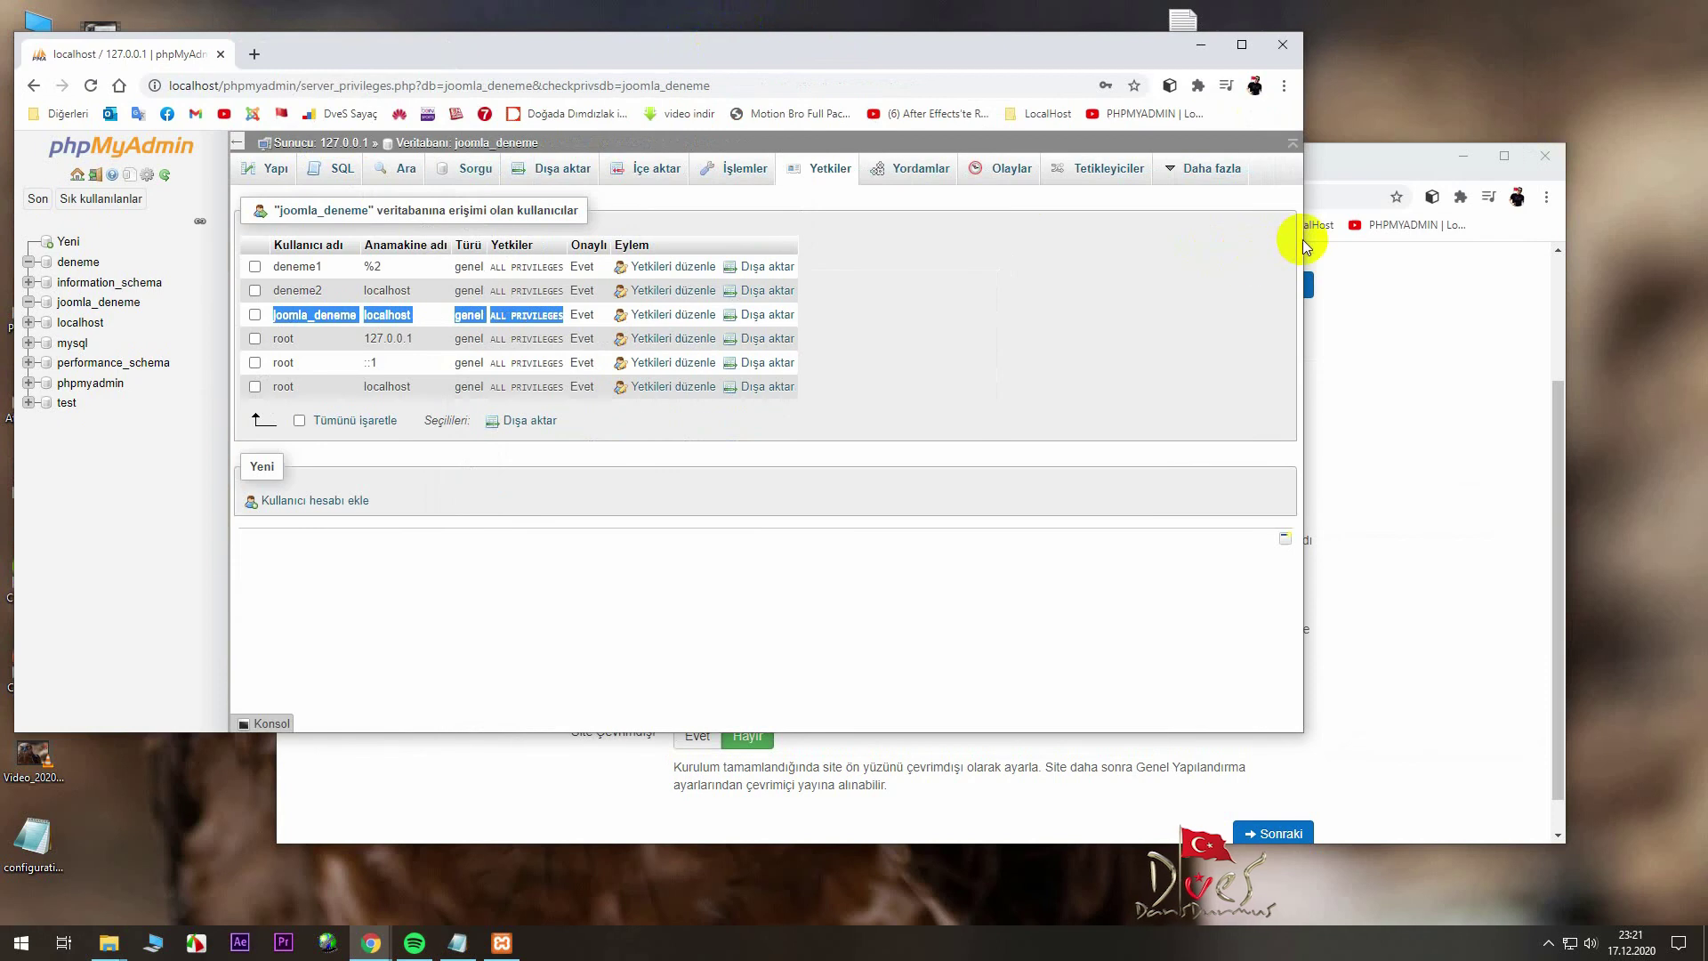
drag(1303, 239, 696, 251)
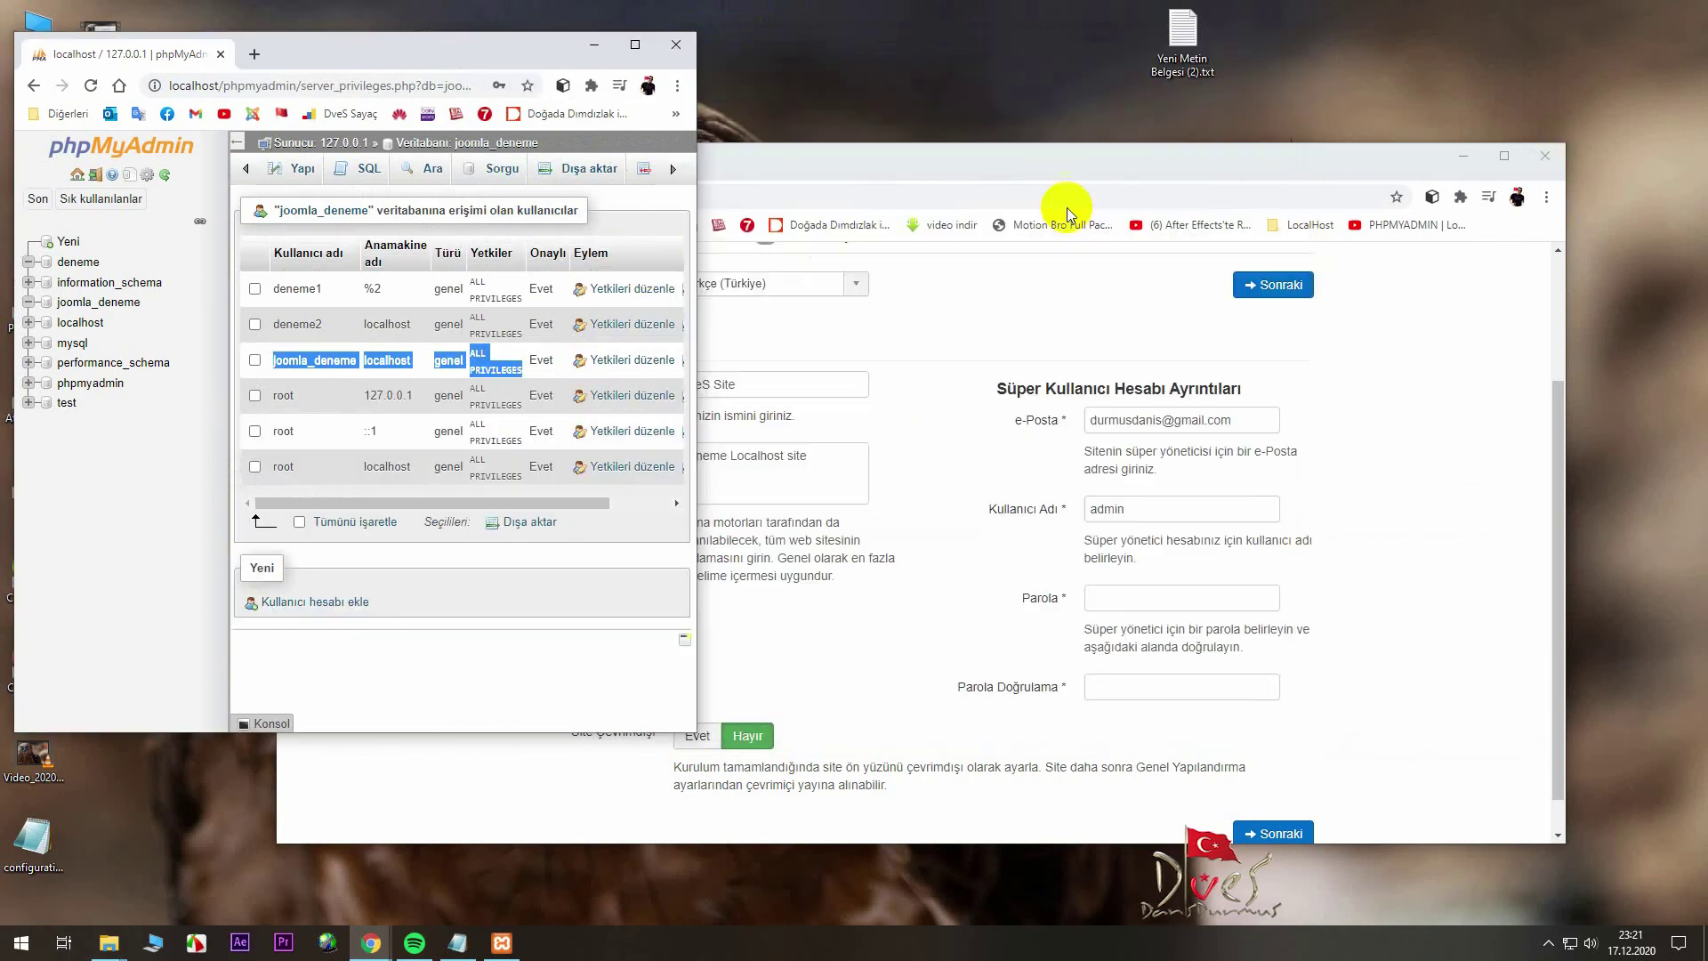
click(1052, 178)
drag(1016, 168, 1103, 61)
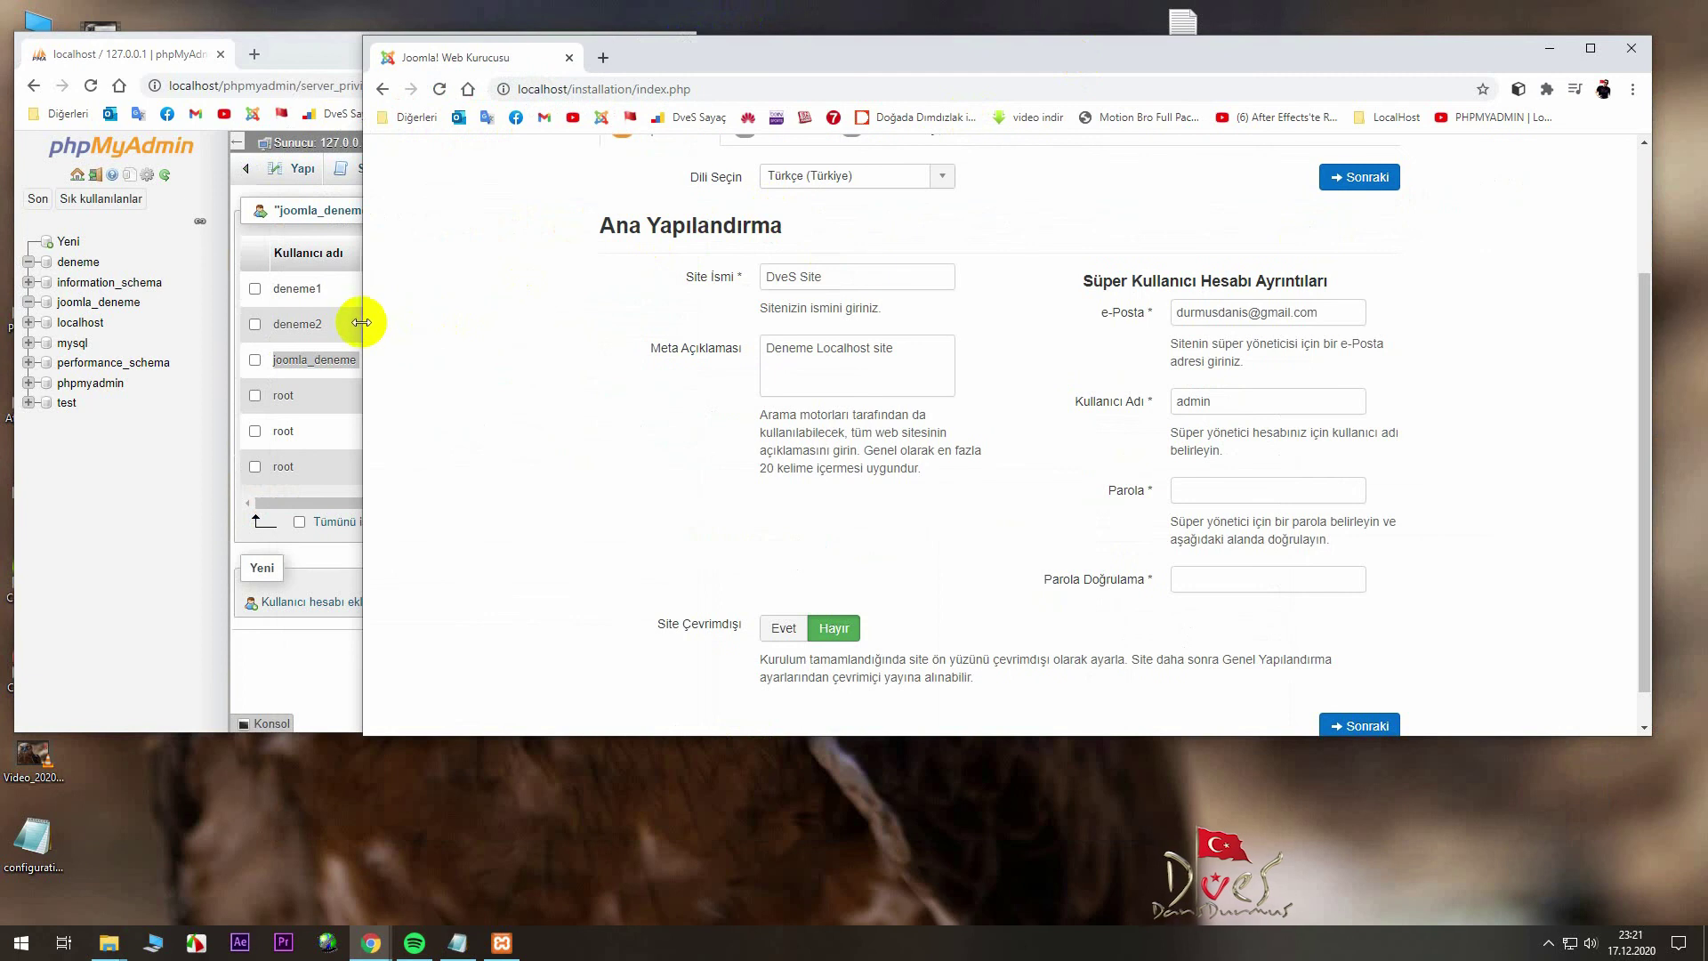
drag(363, 322, 742, 293)
scroll(1139, 532, down, 1)
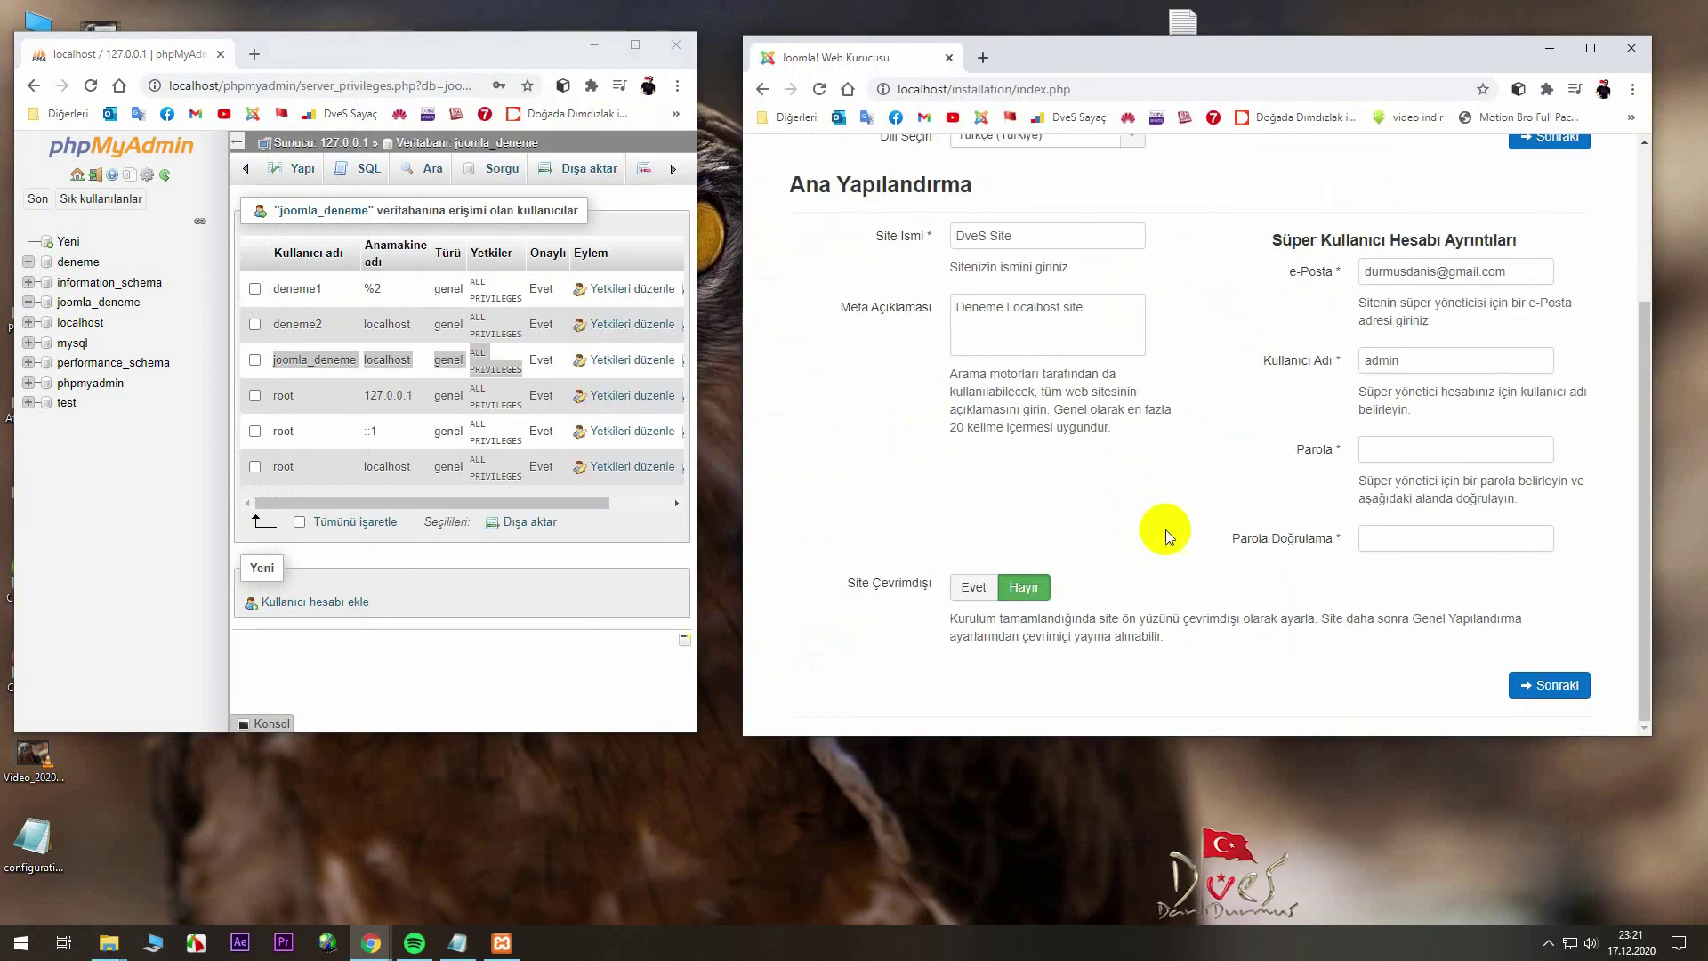
- Enter and confirm the super user password, then continue to Database Configuration
click(1409, 450)
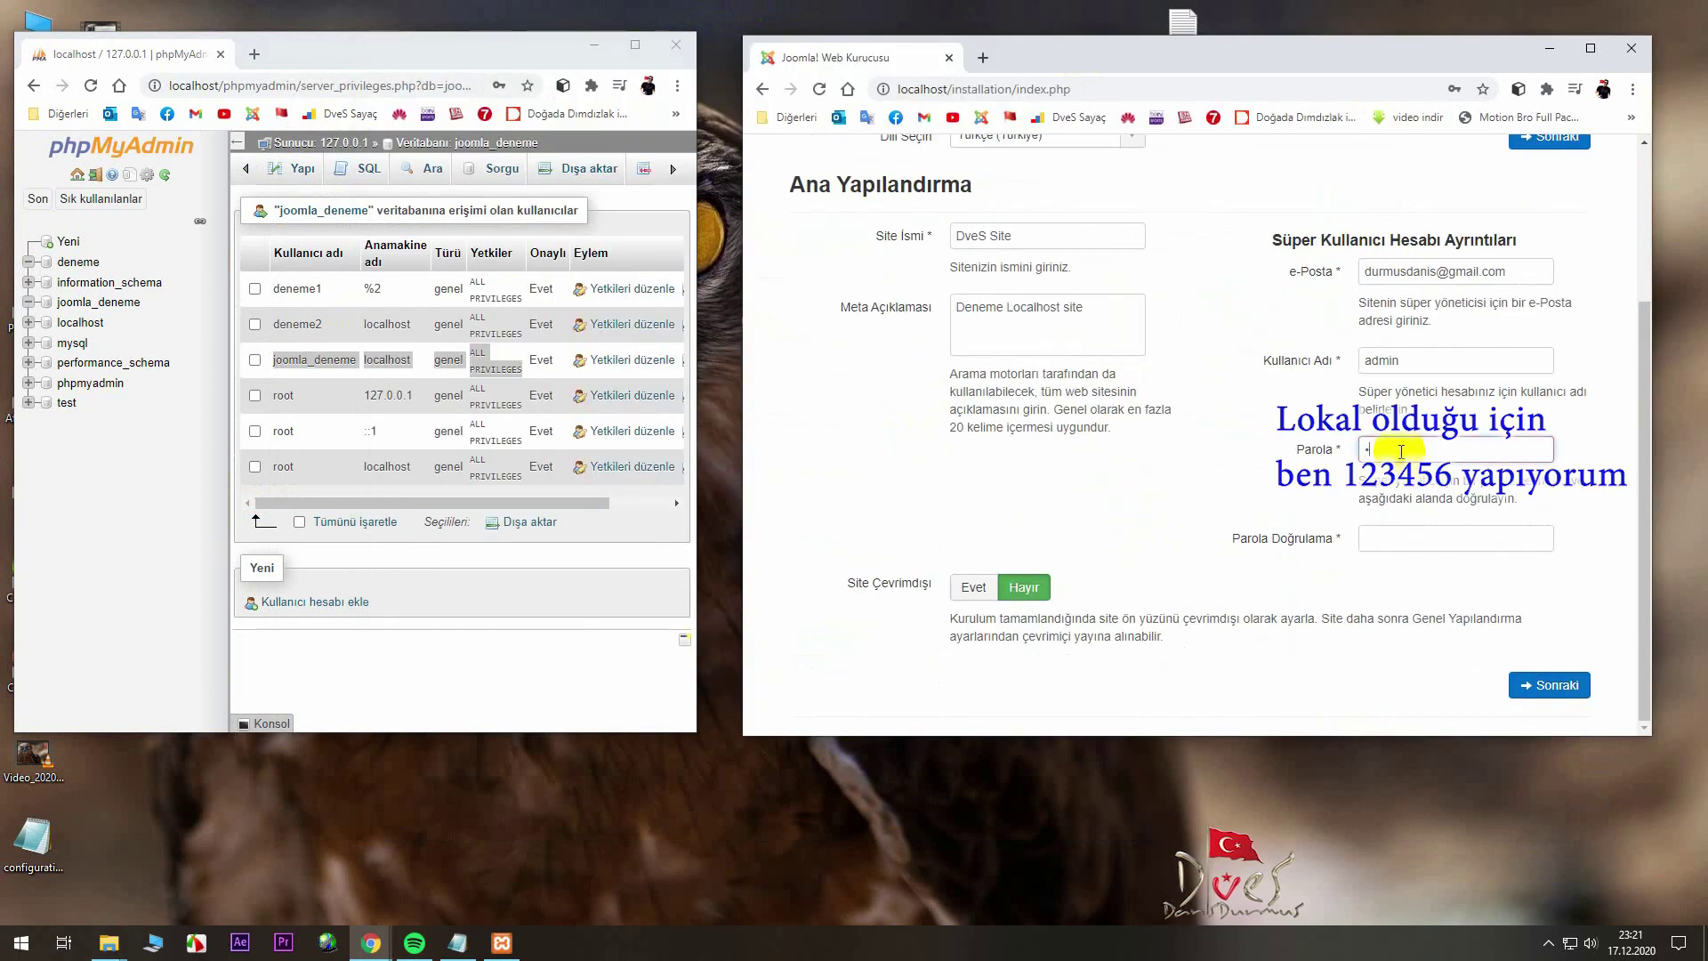
text(123456)
key(Tab)
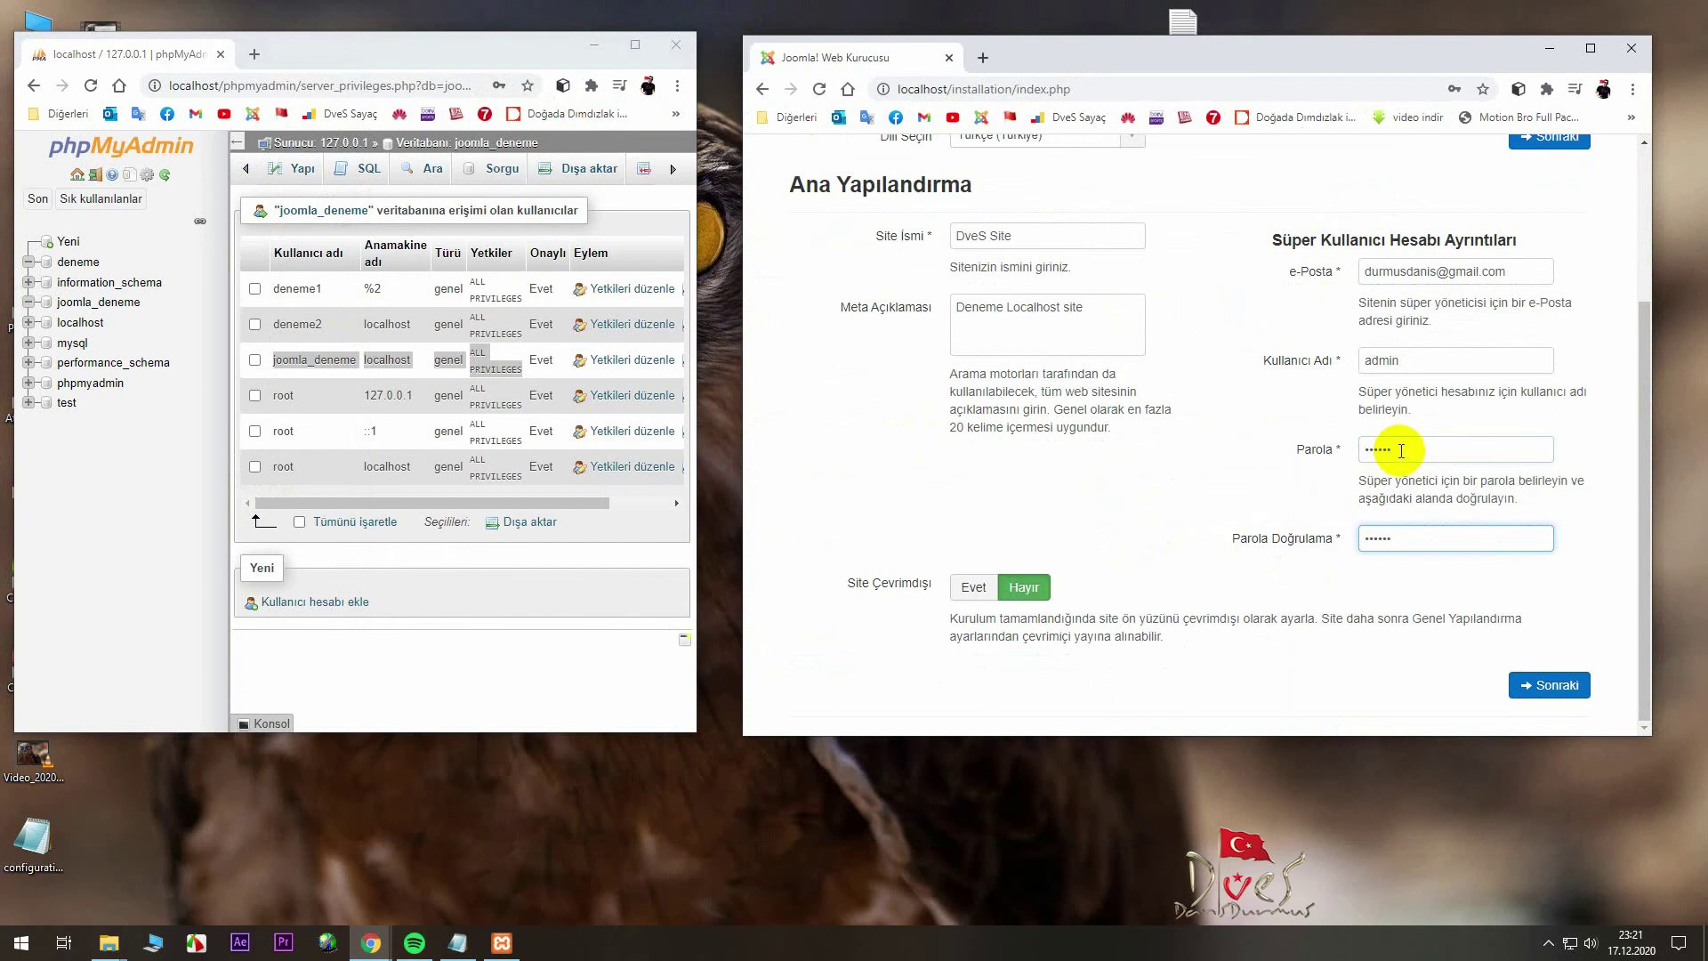
click(1519, 676)
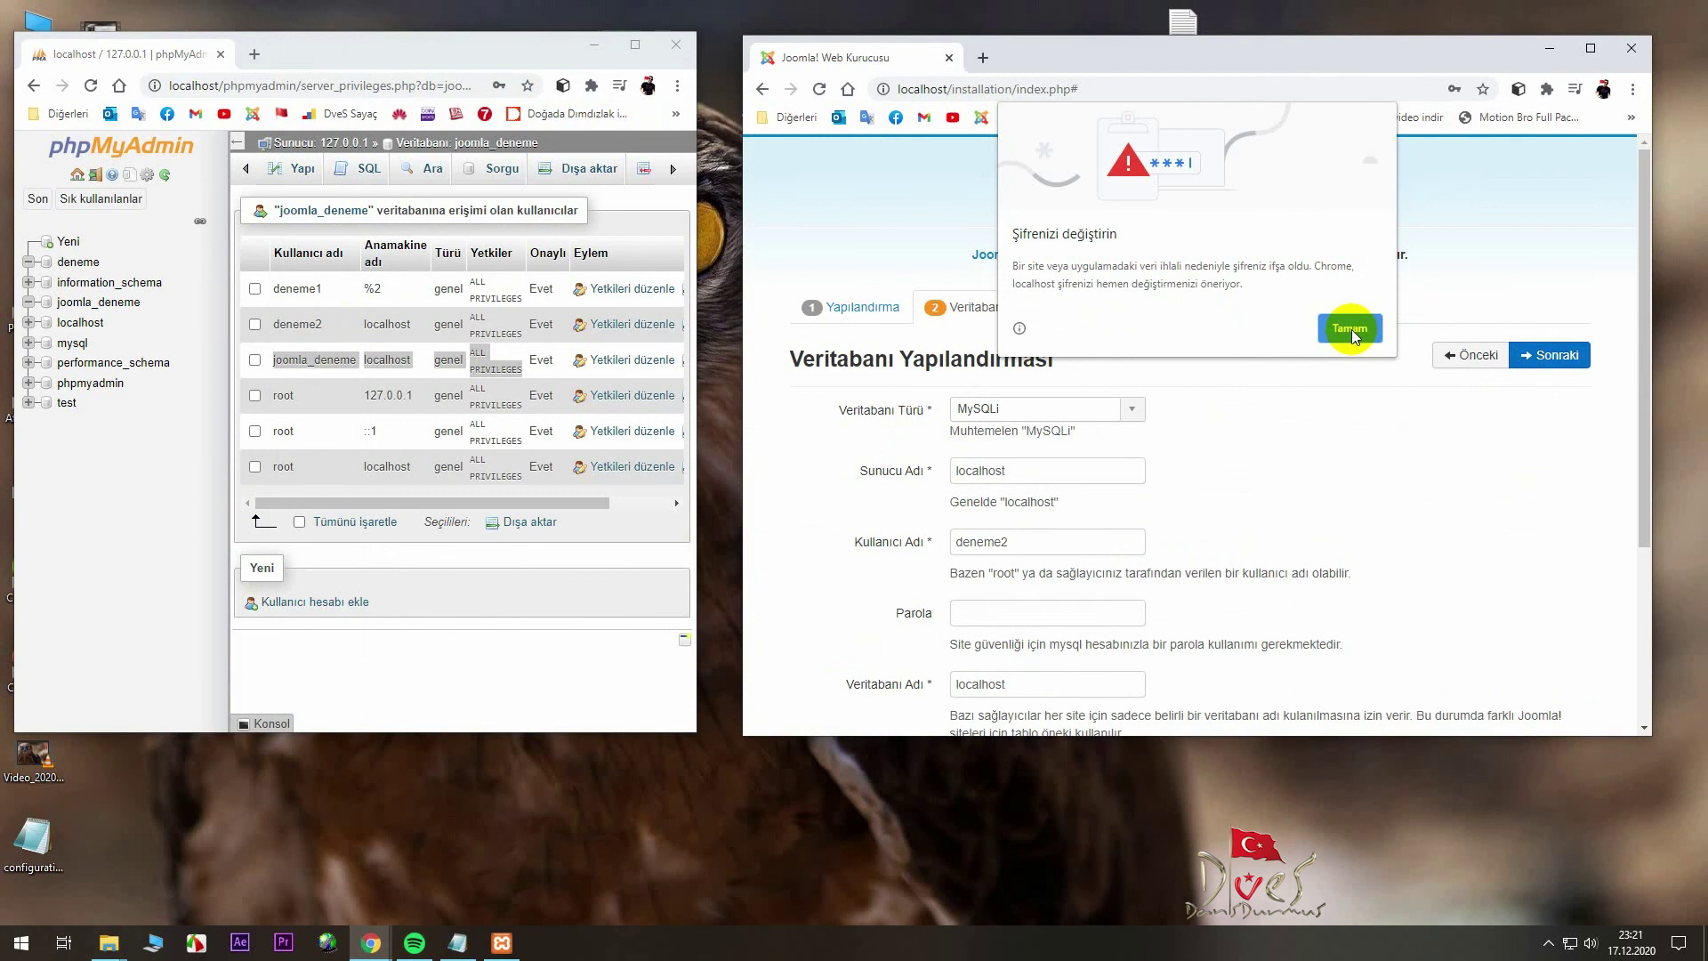
- Replace the database user name deneme2 with joomla_deneme copied from phpMyAdmin
click(1349, 328)
drag(854, 541, 927, 544)
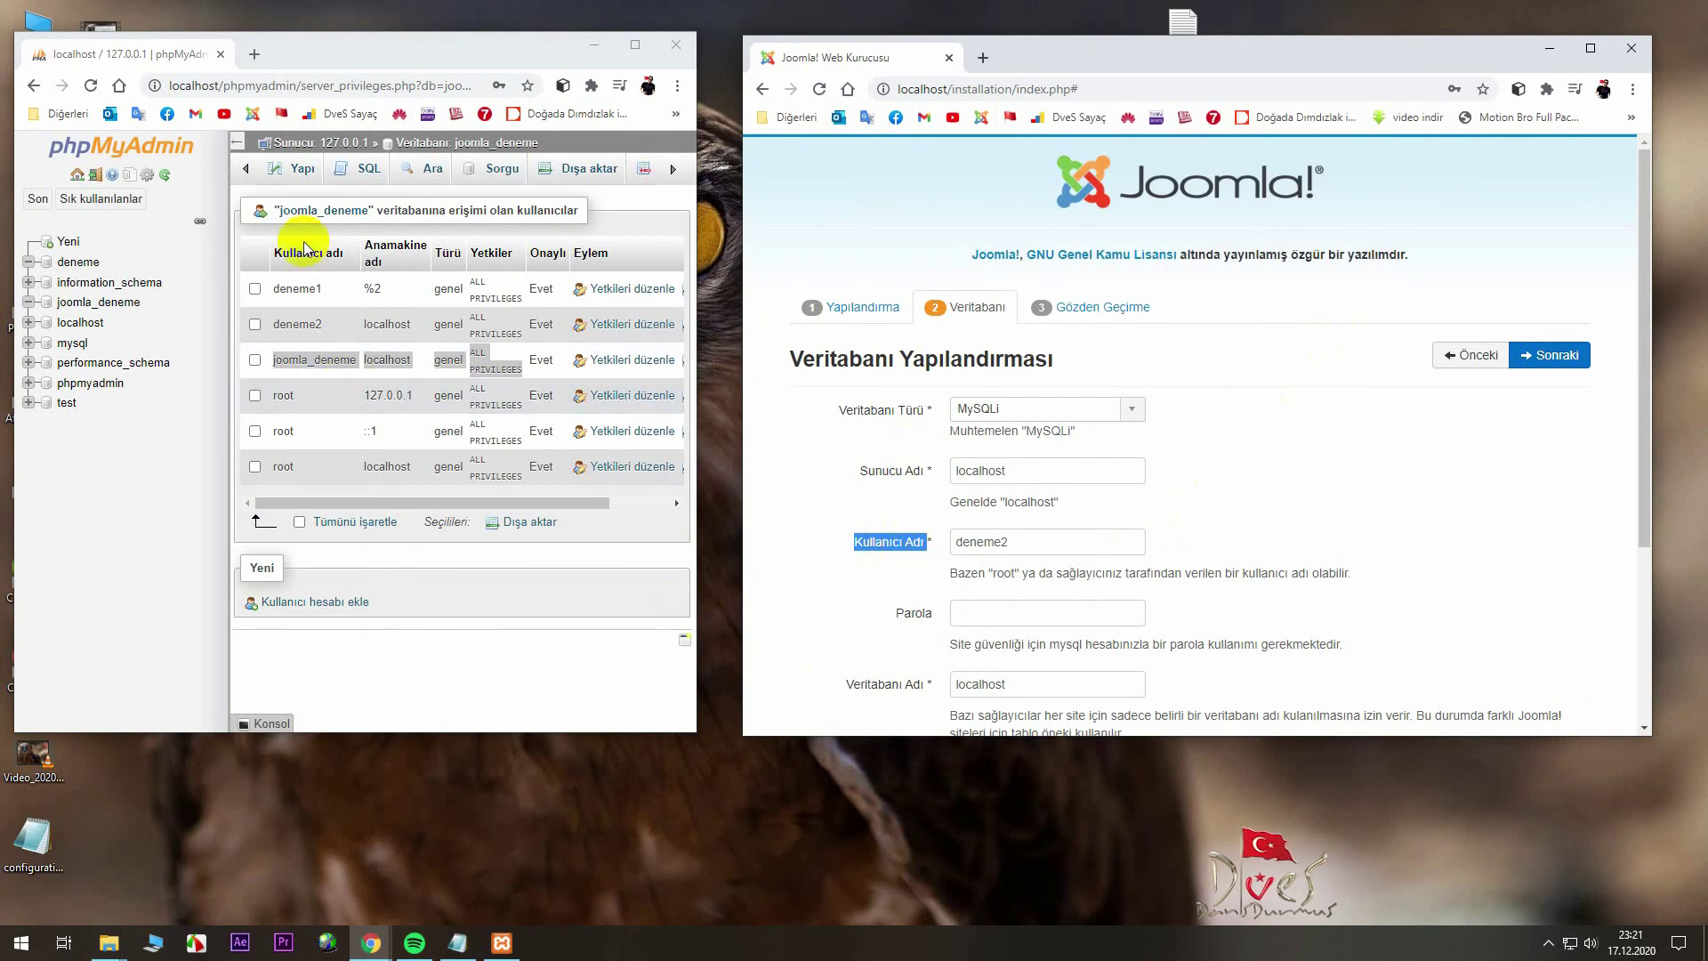
drag(267, 360, 217, 428)
click(268, 373)
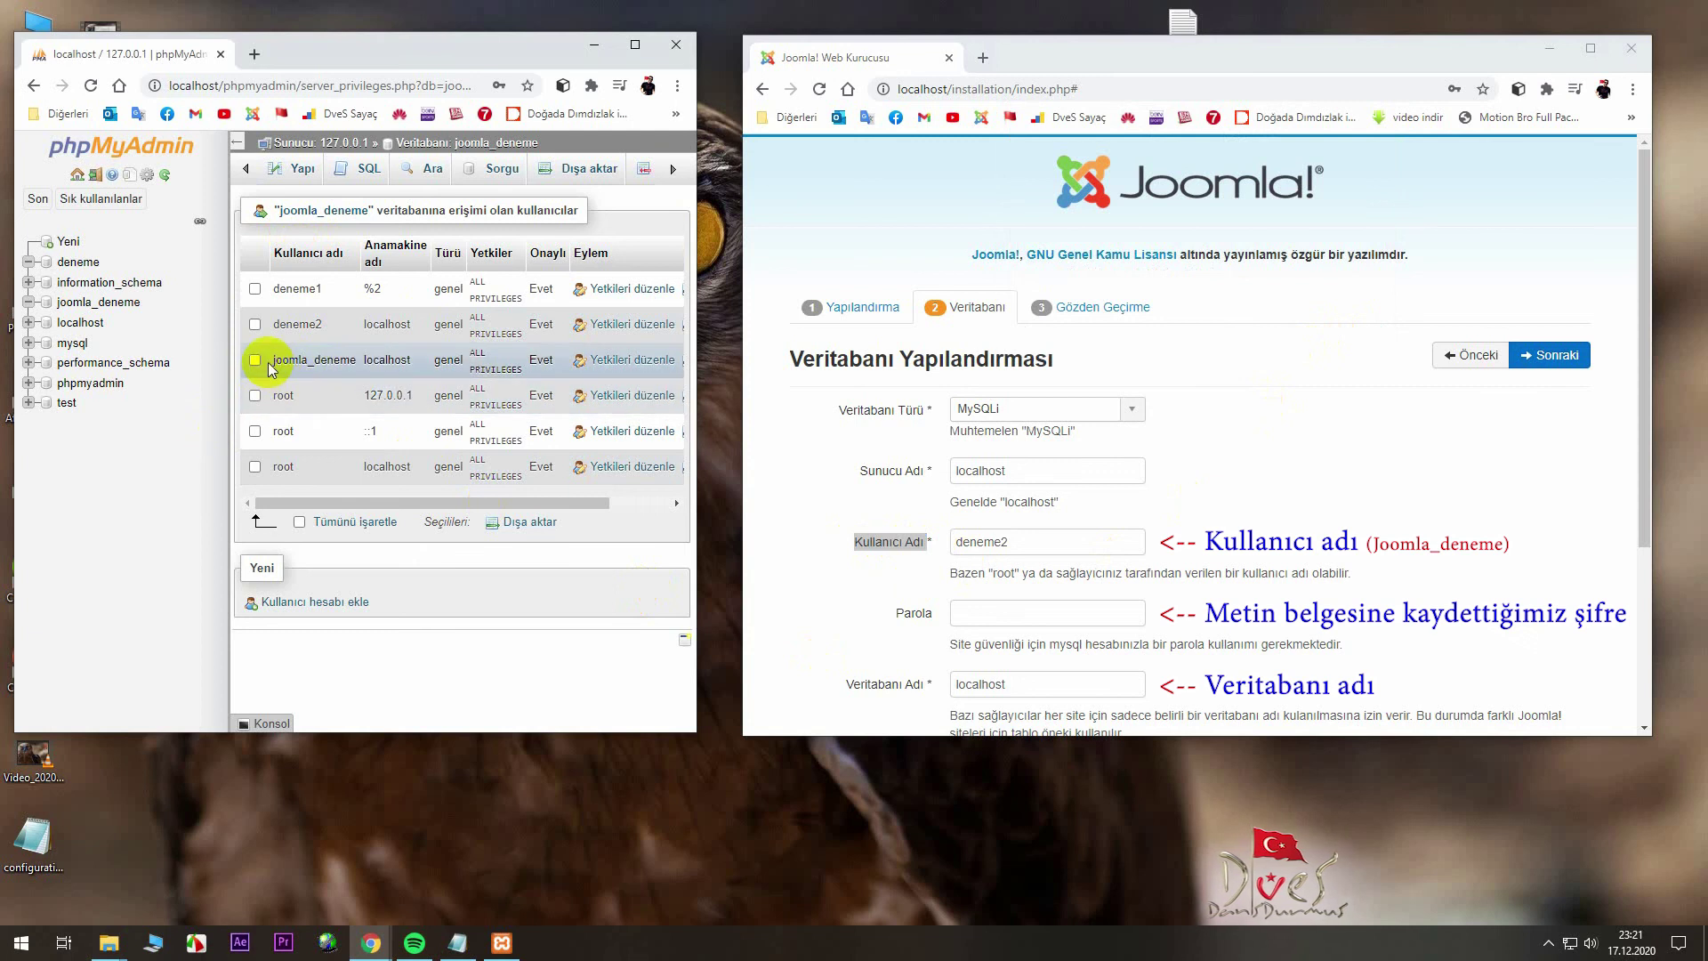
drag(269, 367, 359, 362)
key(ctrl+c)
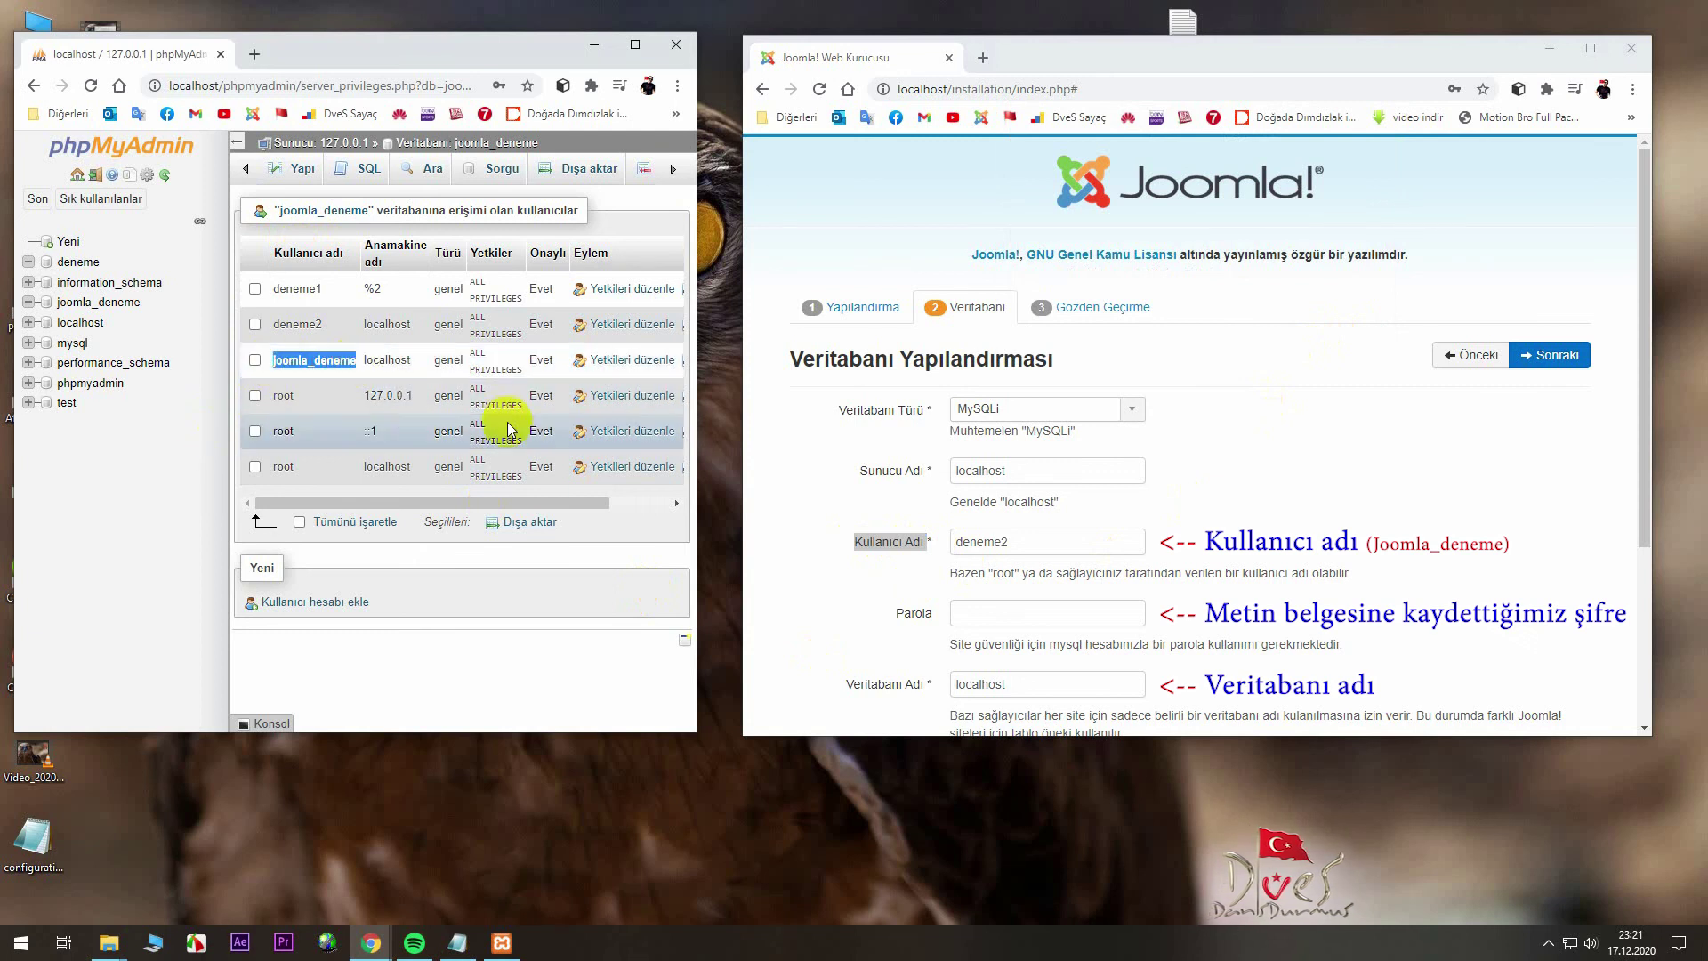
double_click(1037, 543)
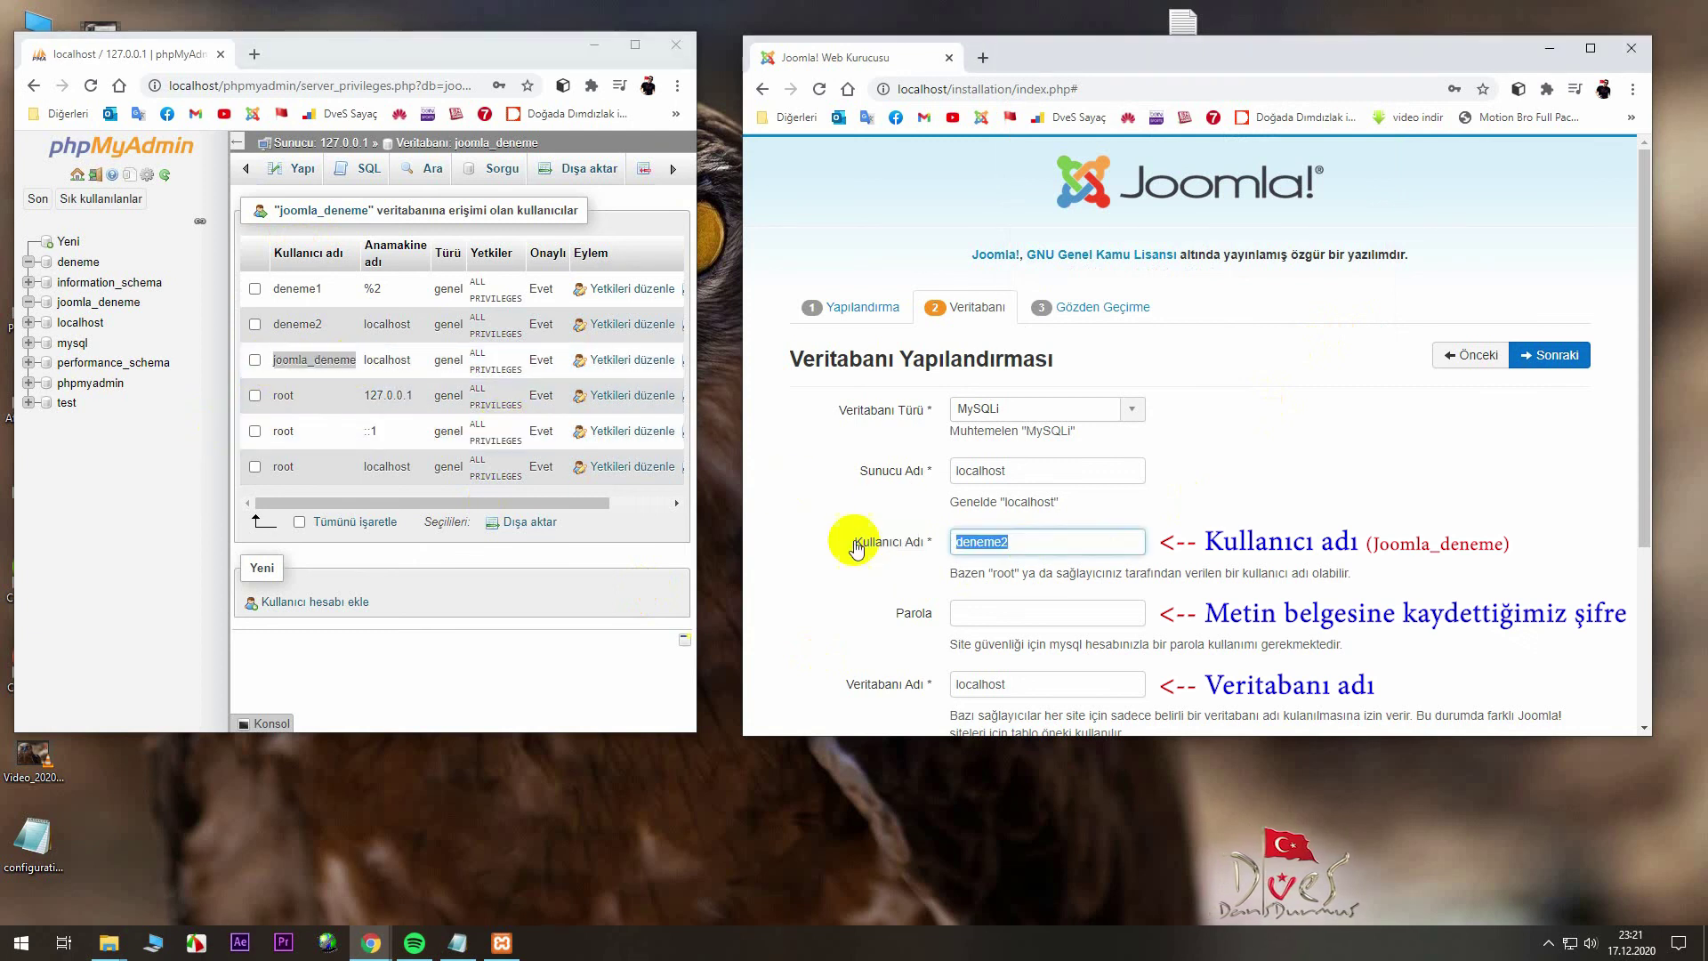
key(ctrl+v)
drag(986, 542, 826, 552)
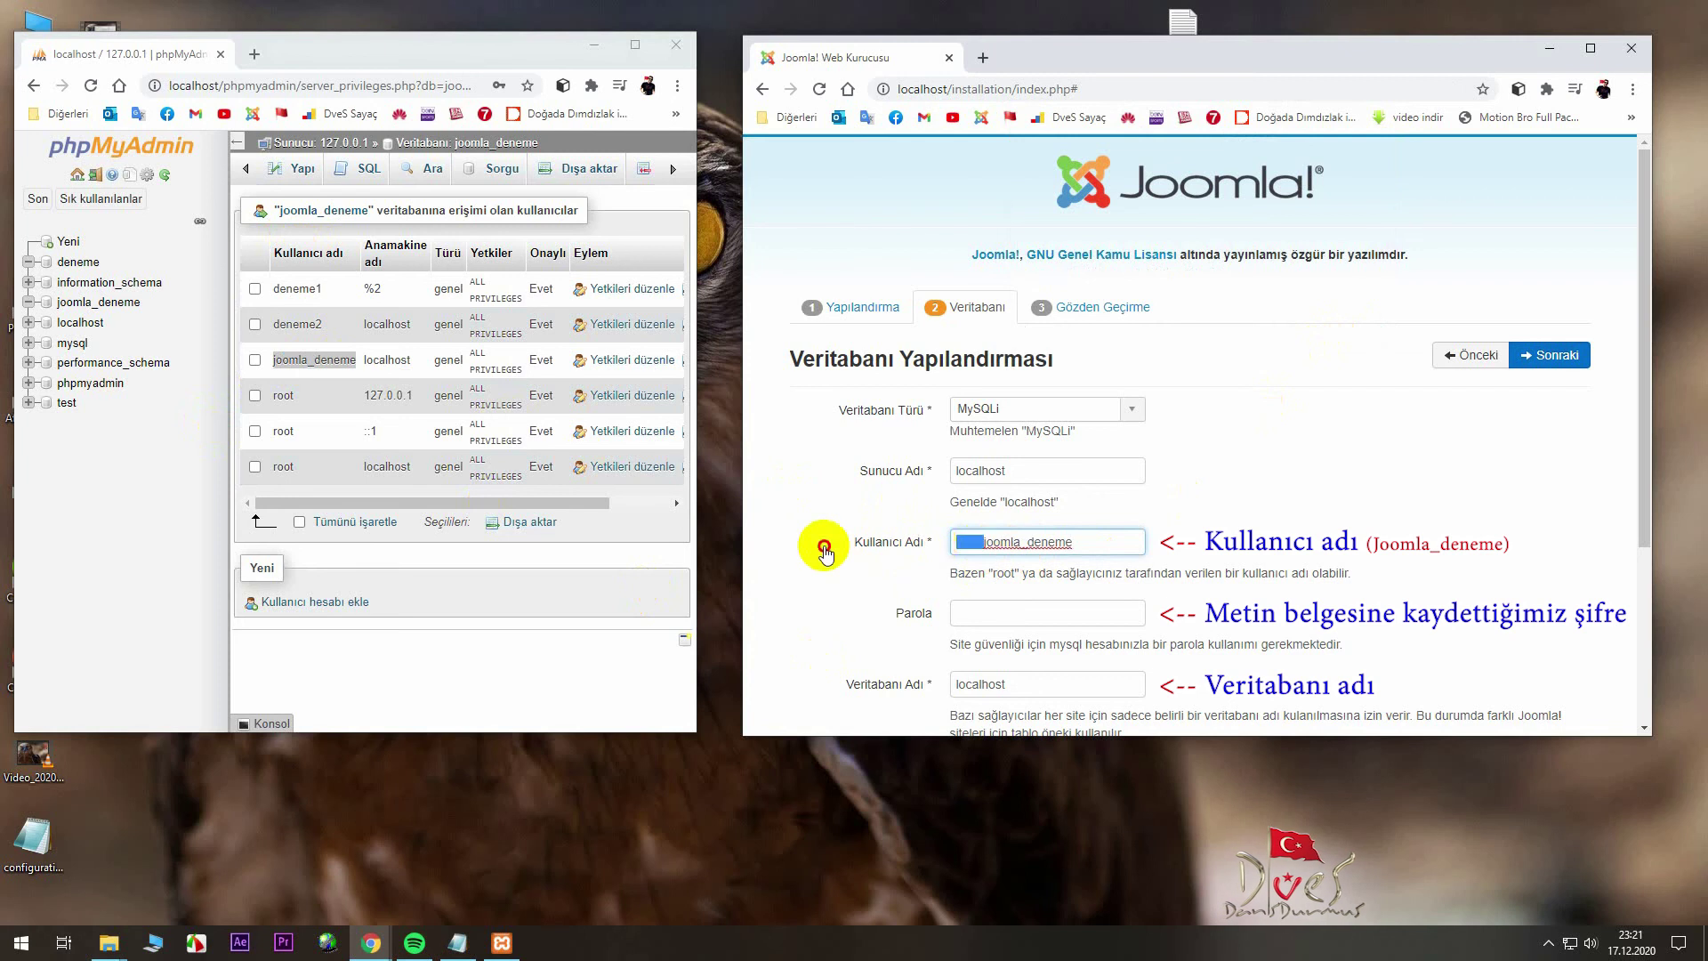
- Copy the saved password from Notepad into the database password field
click(953, 609)
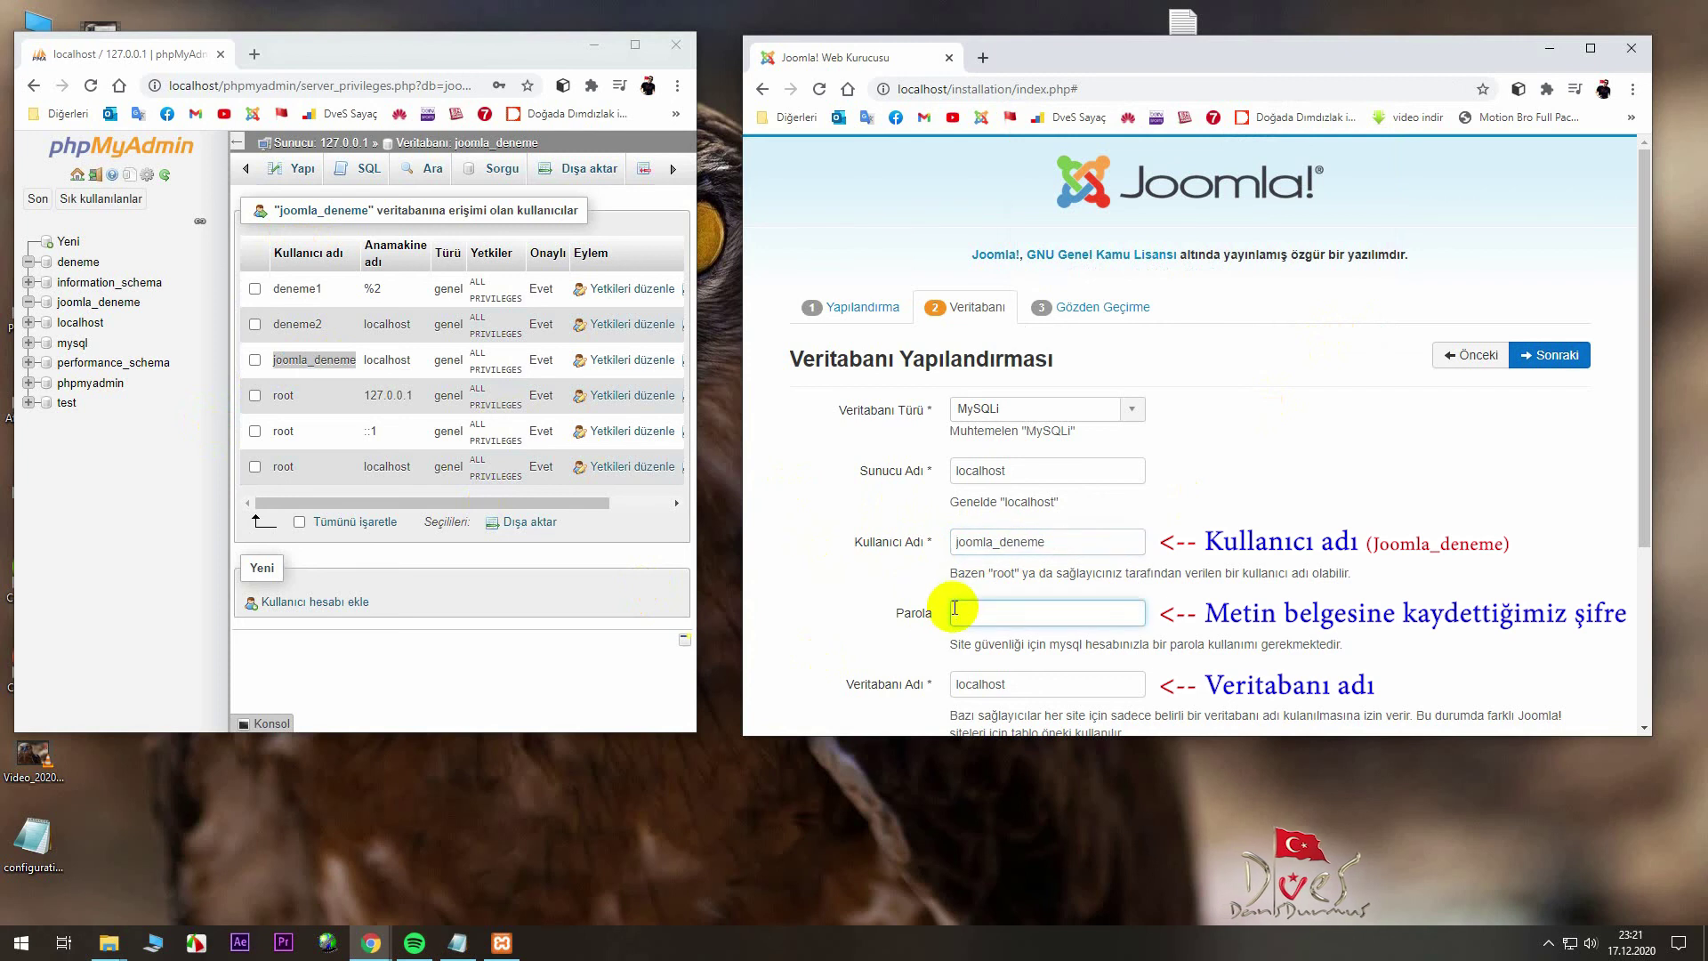
click(457, 943)
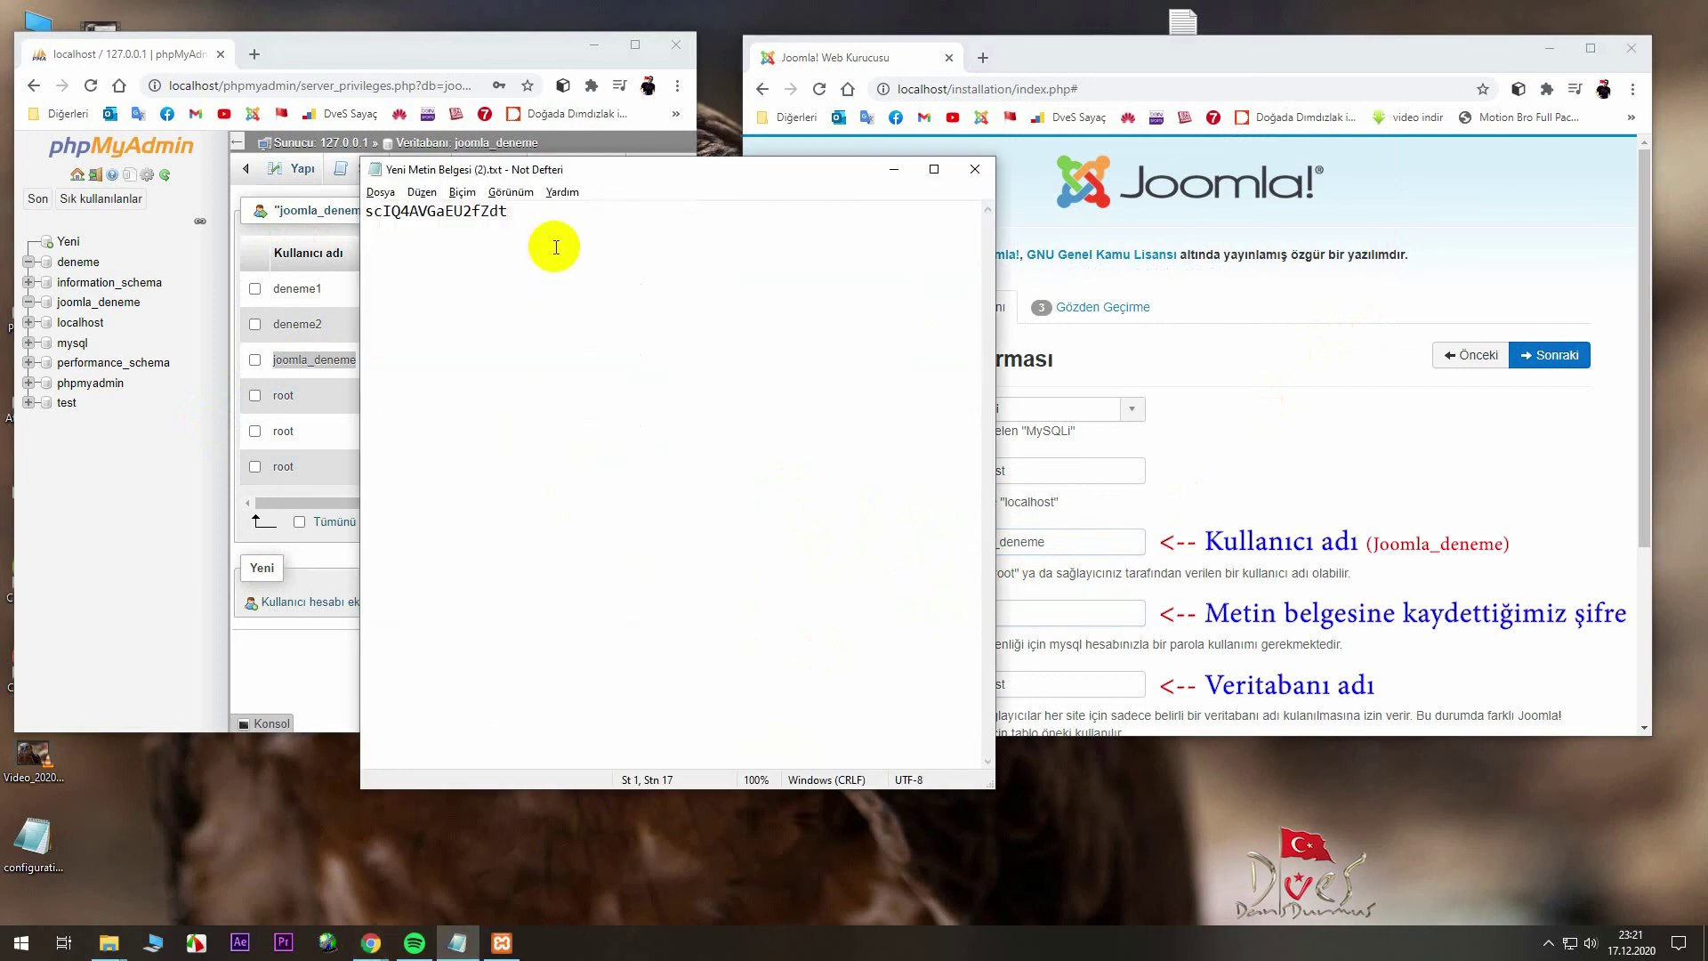
click(525, 222)
drag(524, 222, 370, 217)
right_click(371, 217)
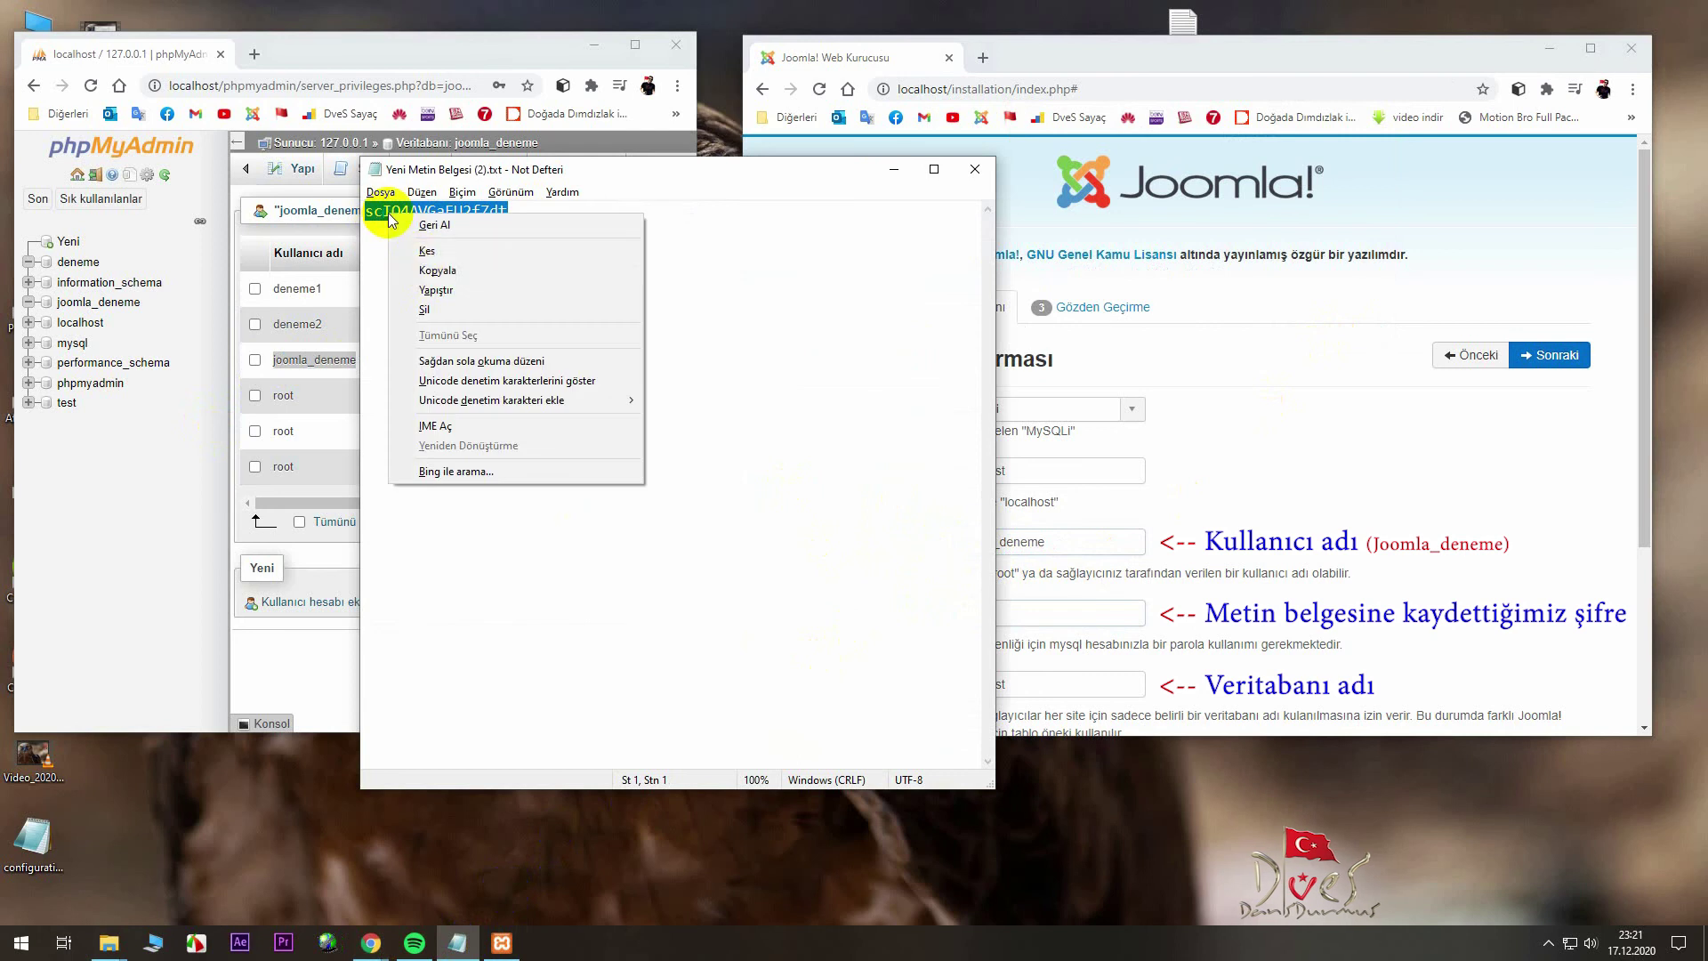
click(427, 267)
click(893, 169)
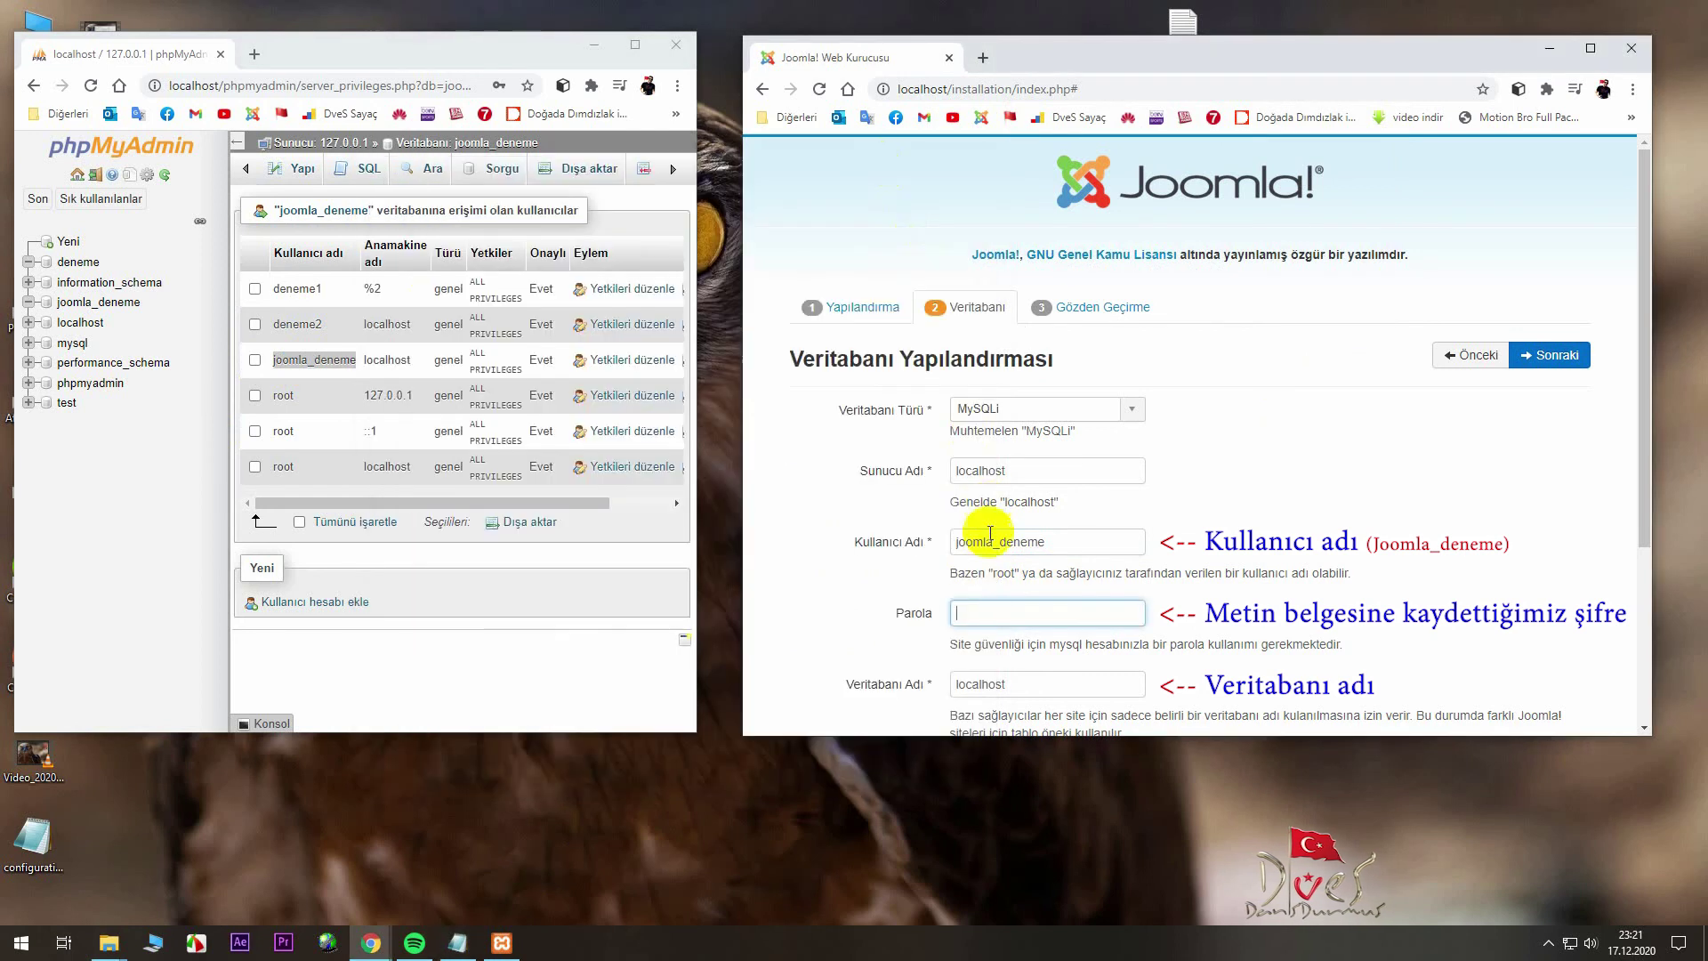
right_click(966, 613)
click(1063, 450)
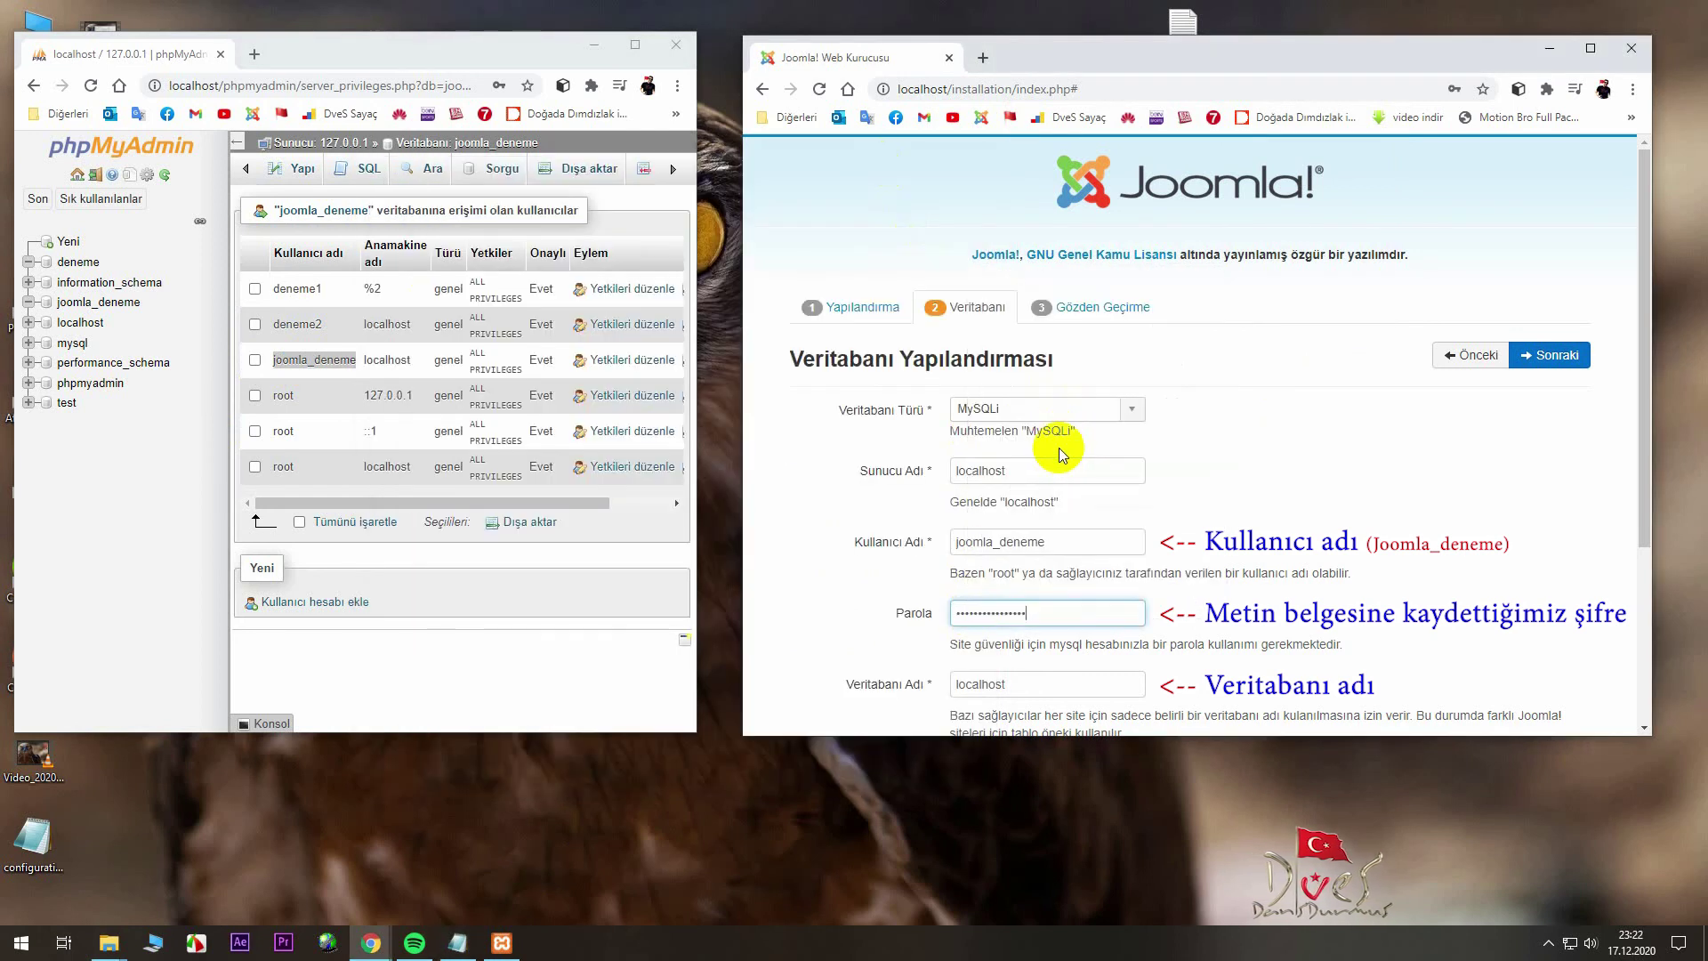
- Check the localhost value against the phpMyAdmin user row and advance to Finalisation
scroll(1060, 465, down, 1)
scroll(1058, 465, down, 2)
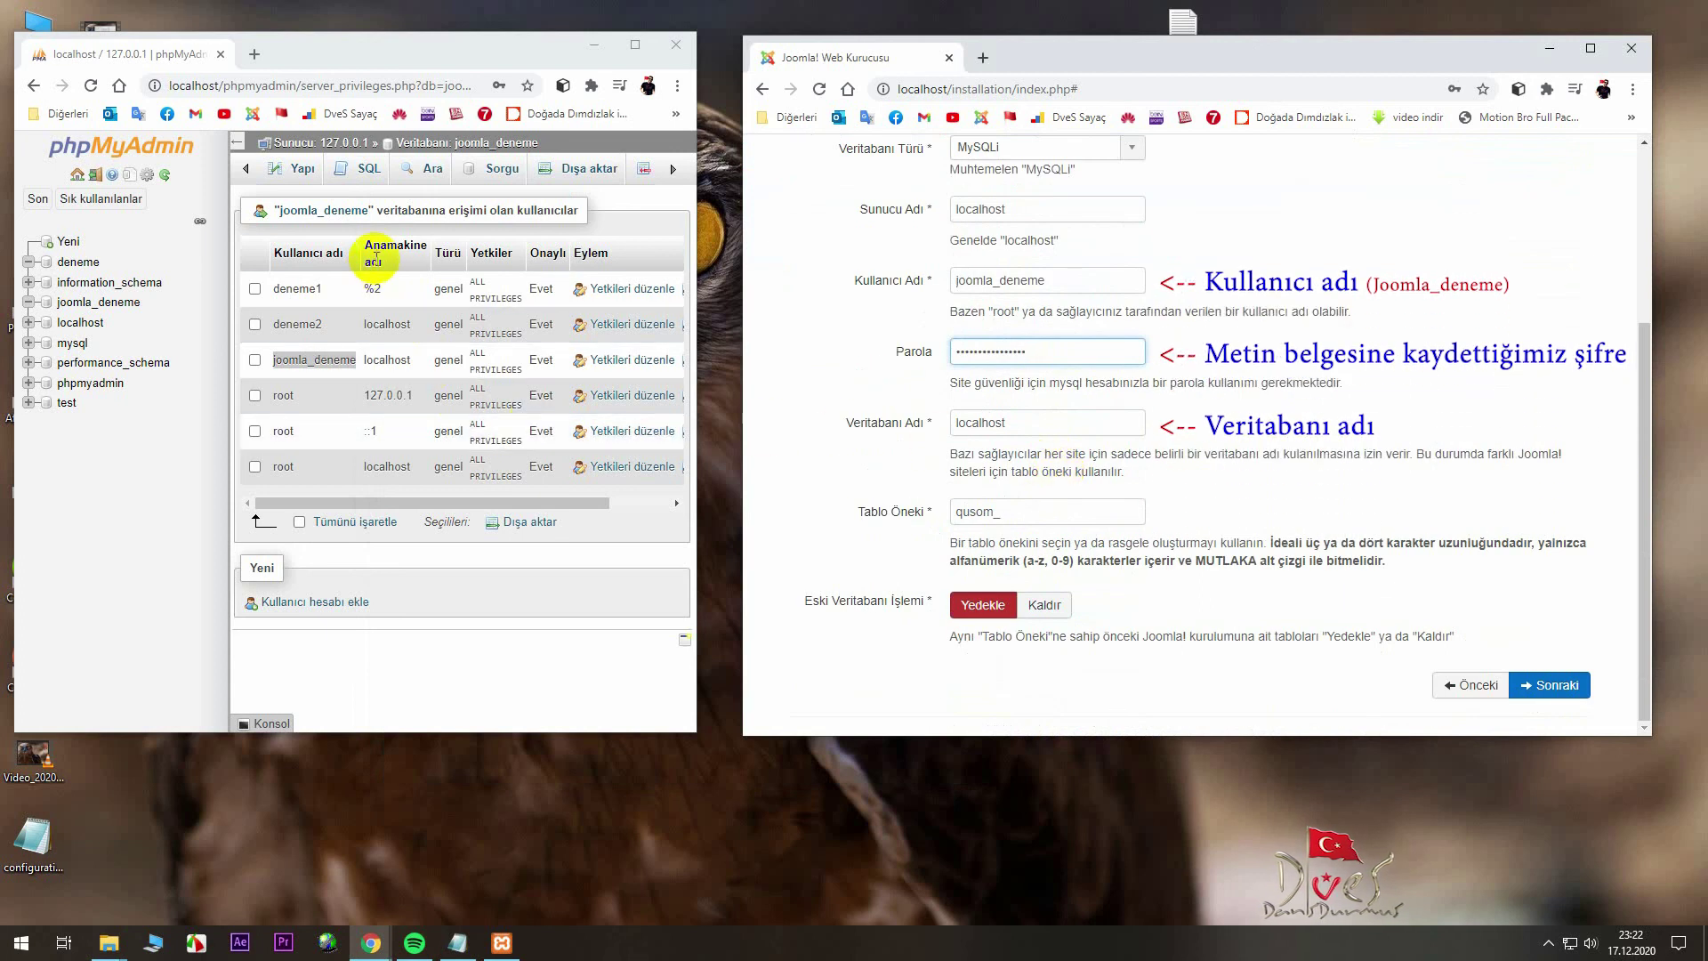
double_click(370, 361)
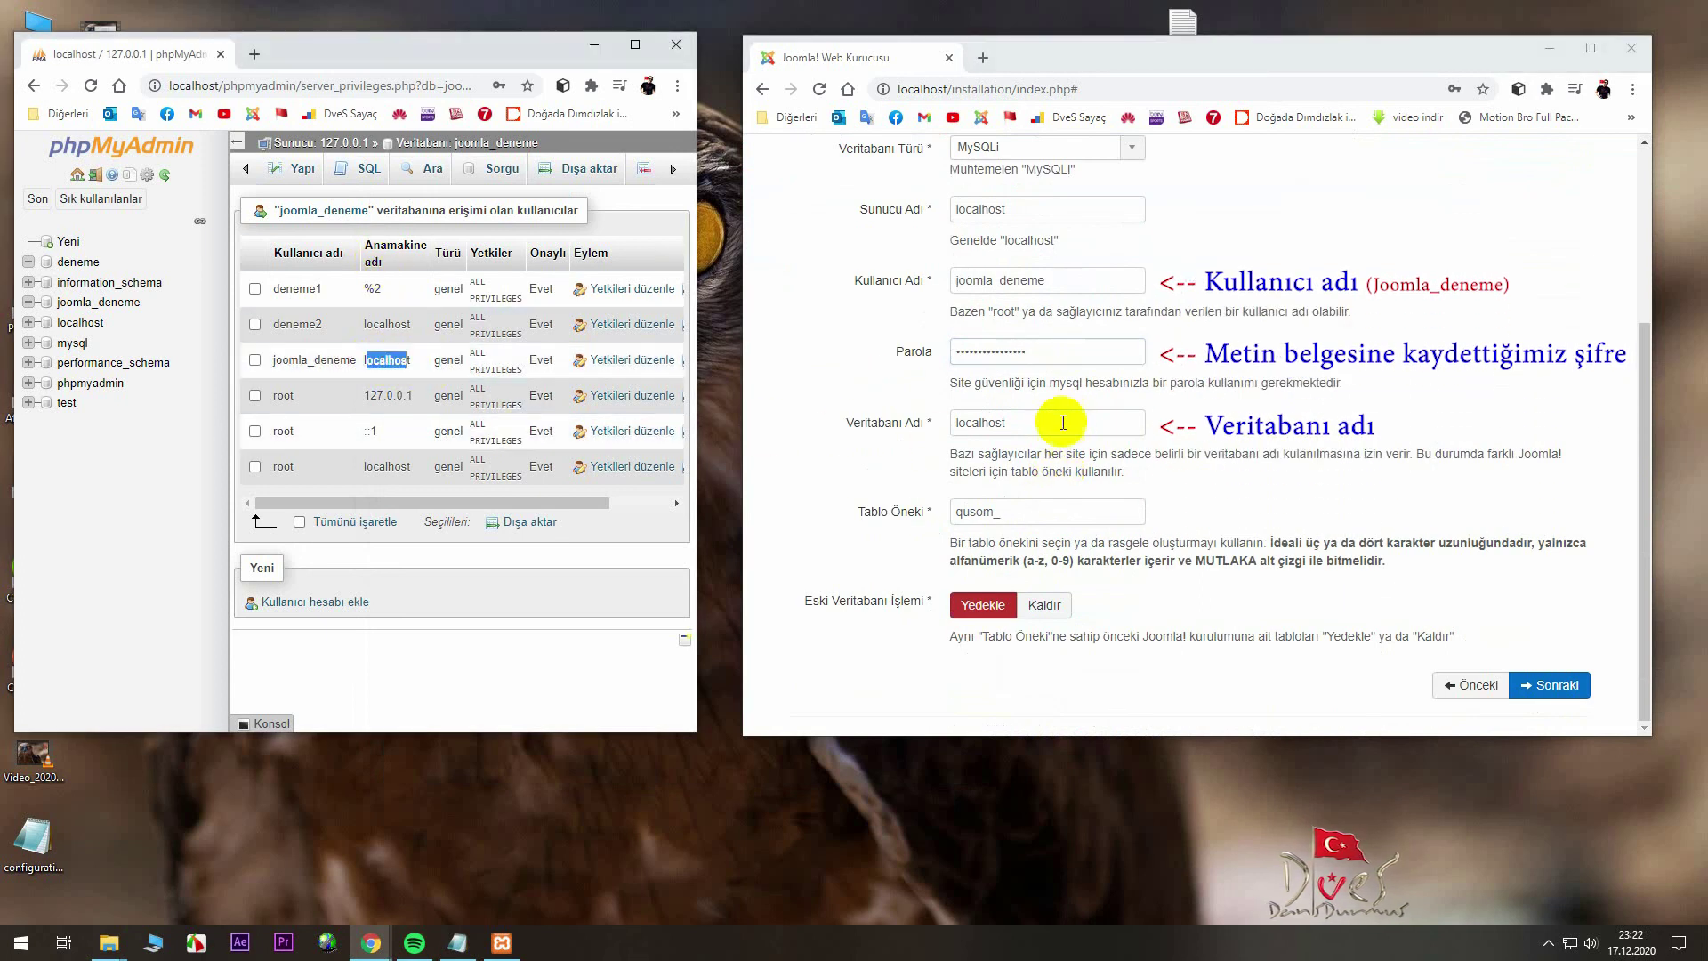
drag(1050, 424, 941, 422)
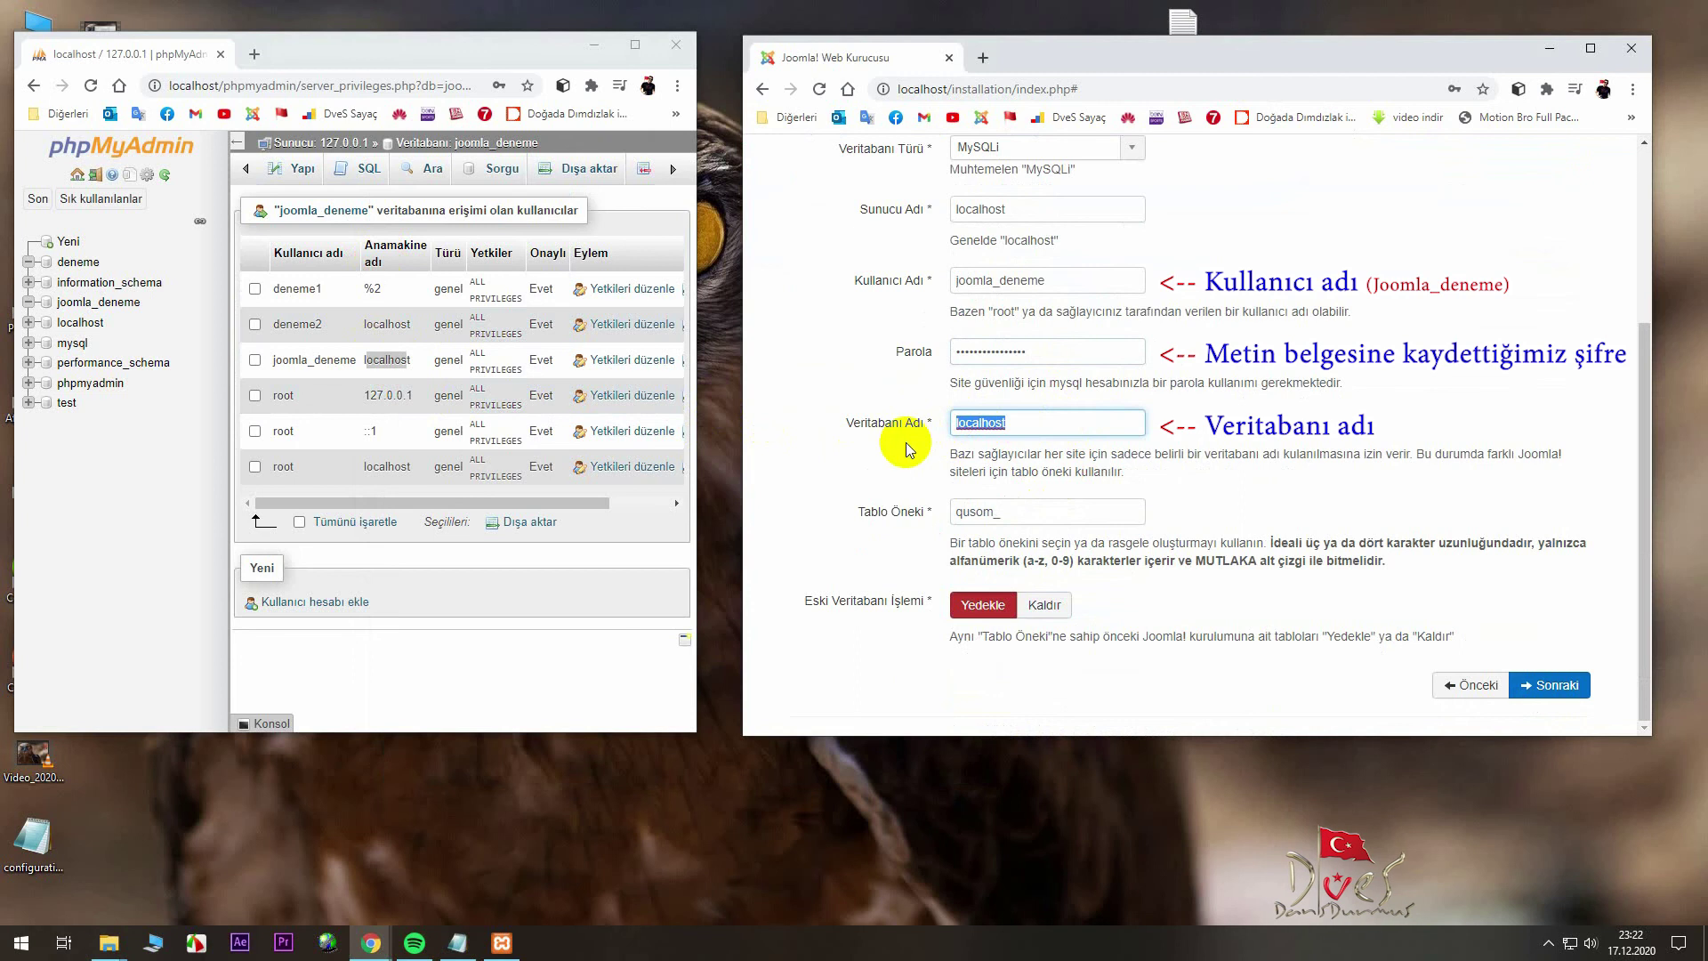
scroll(1103, 583, up, 2)
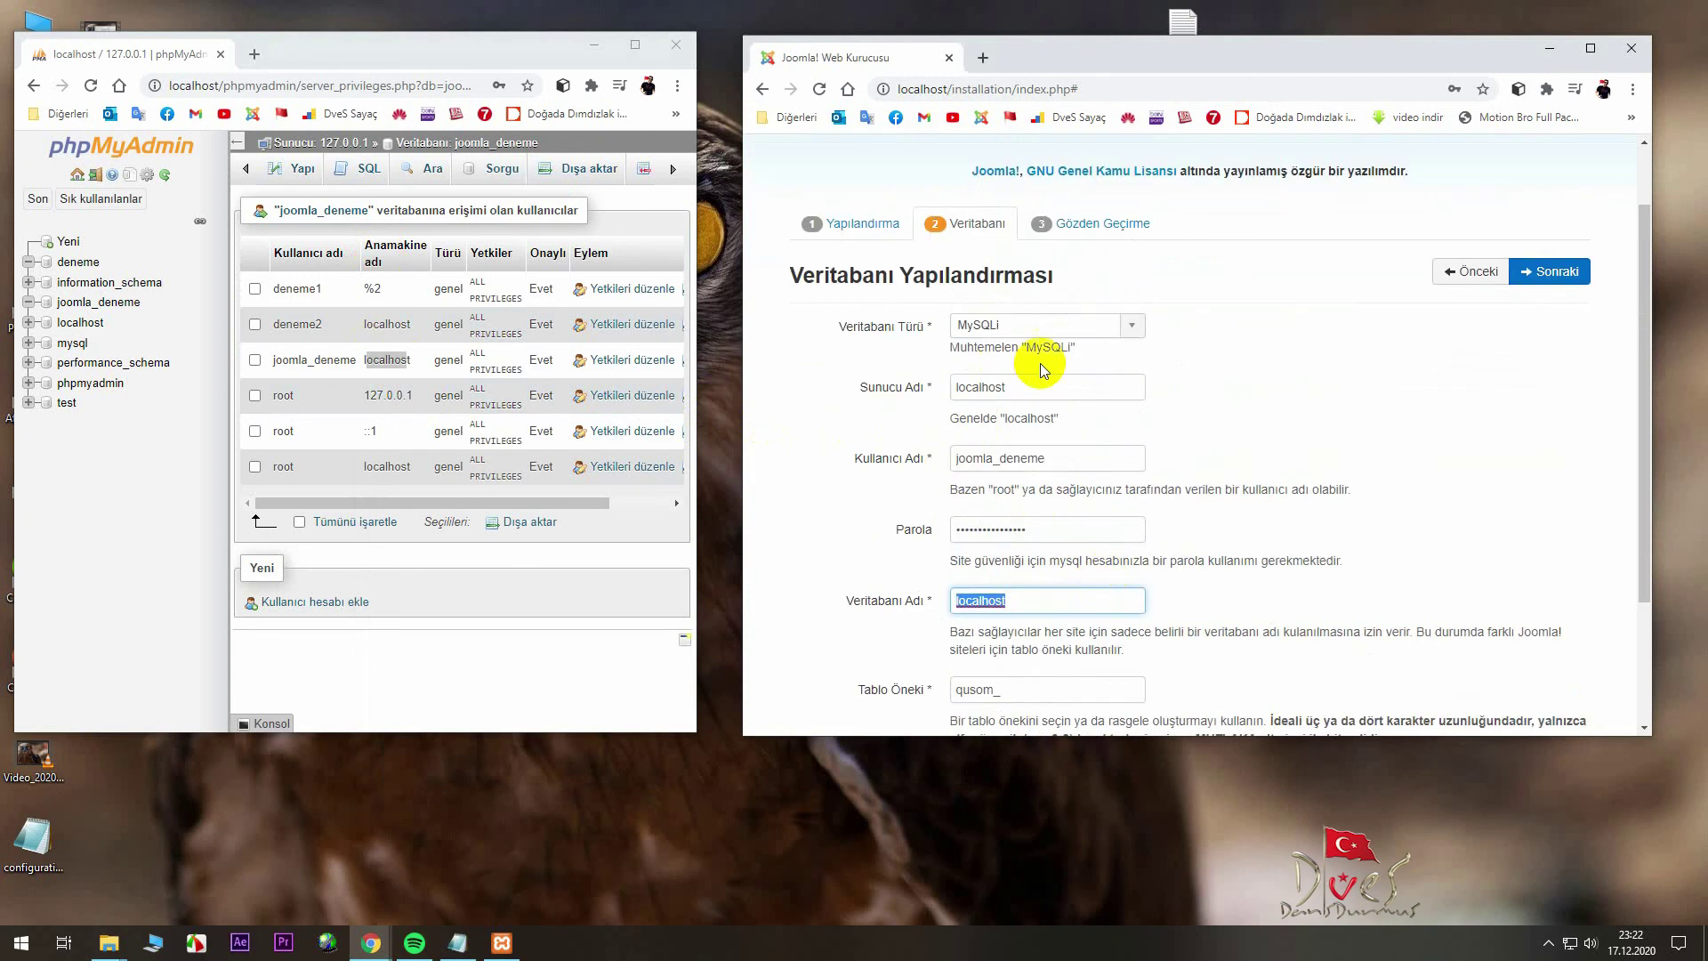
click(1551, 272)
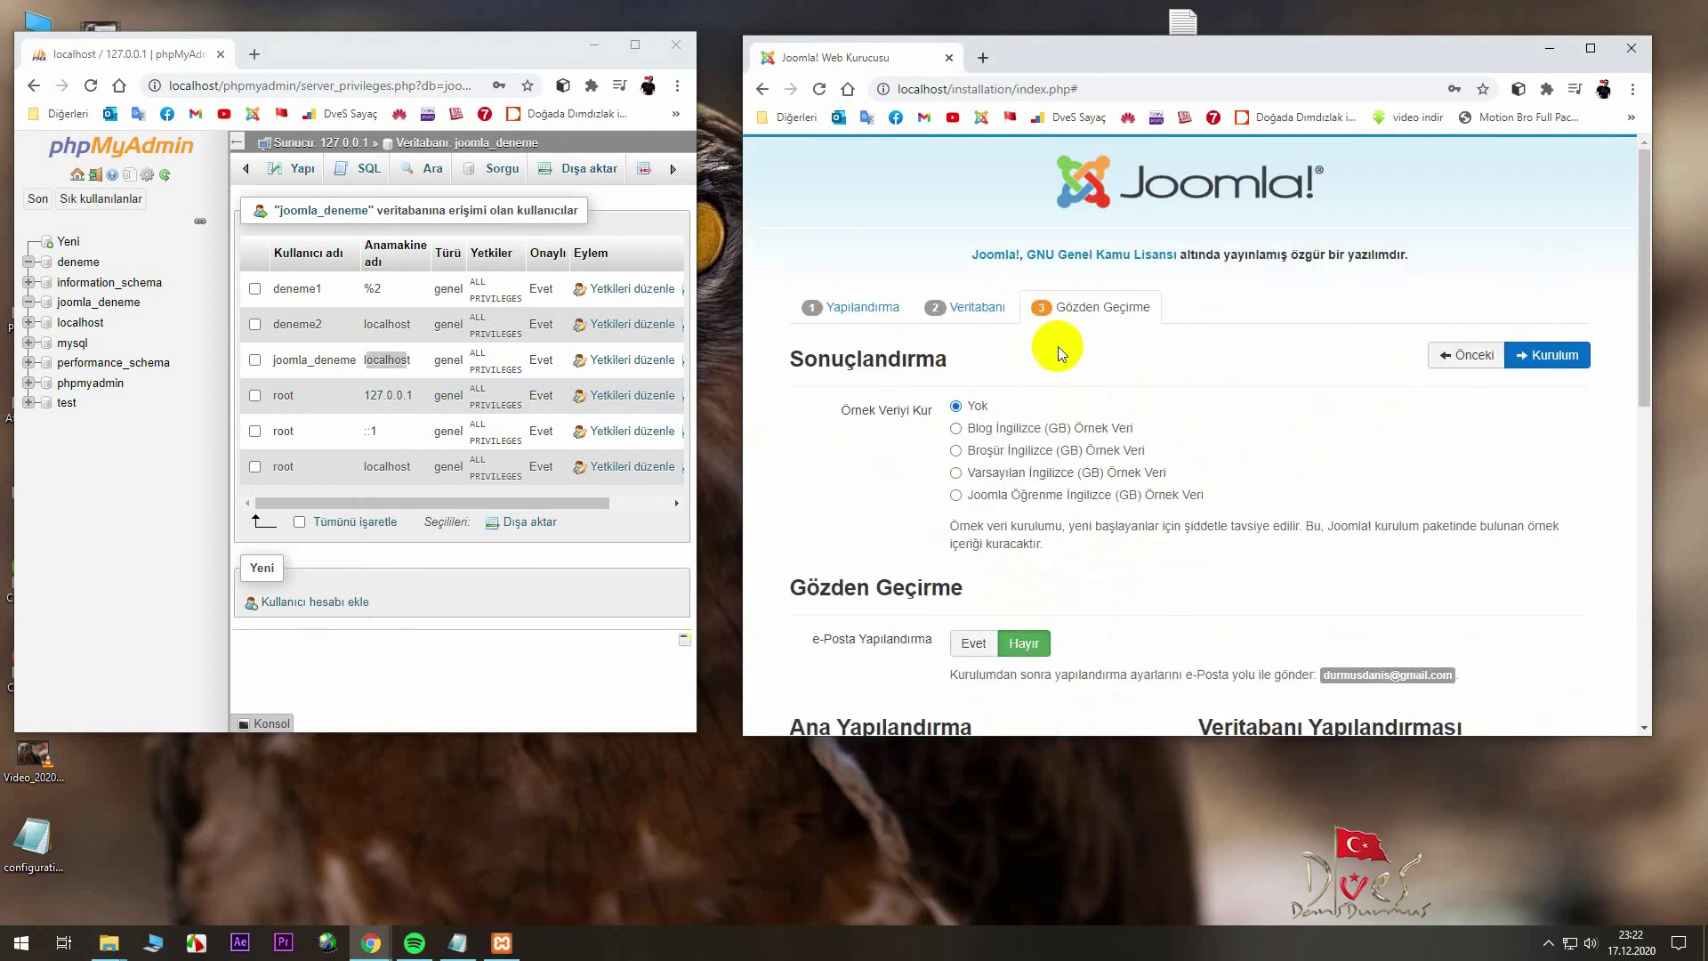
- Maximize the installer, review the Gözden Geçirme summary, and start the installation with Kurulum
double_click(1139, 59)
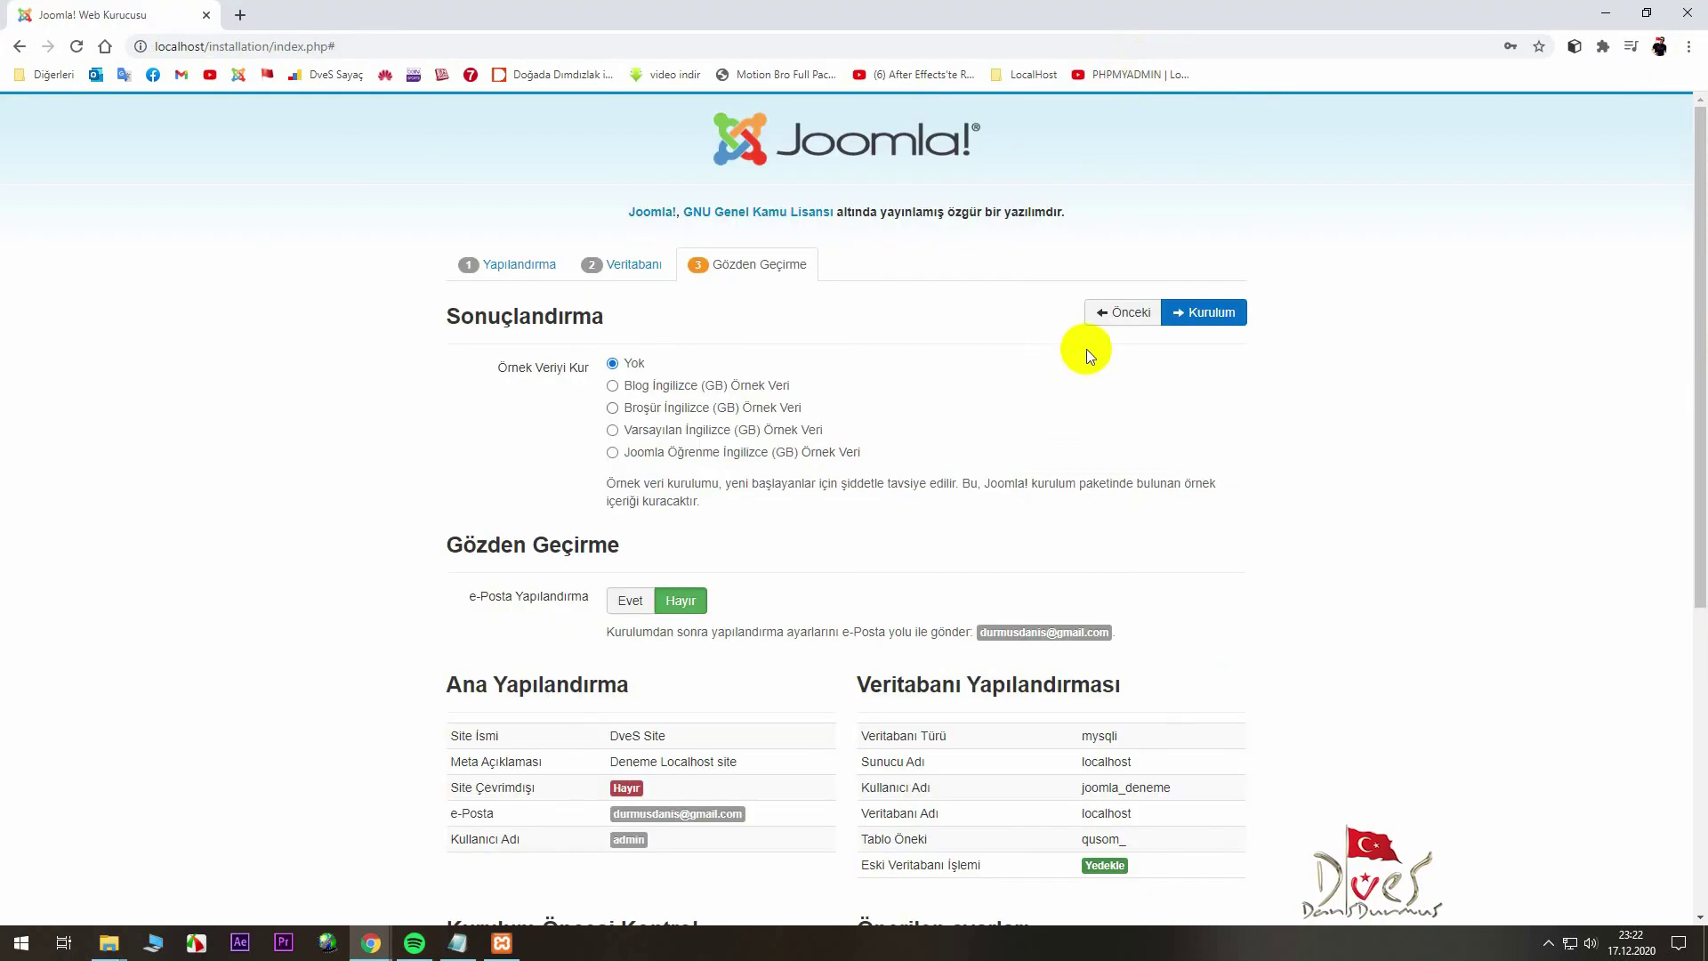
scroll(1082, 356, down, 2)
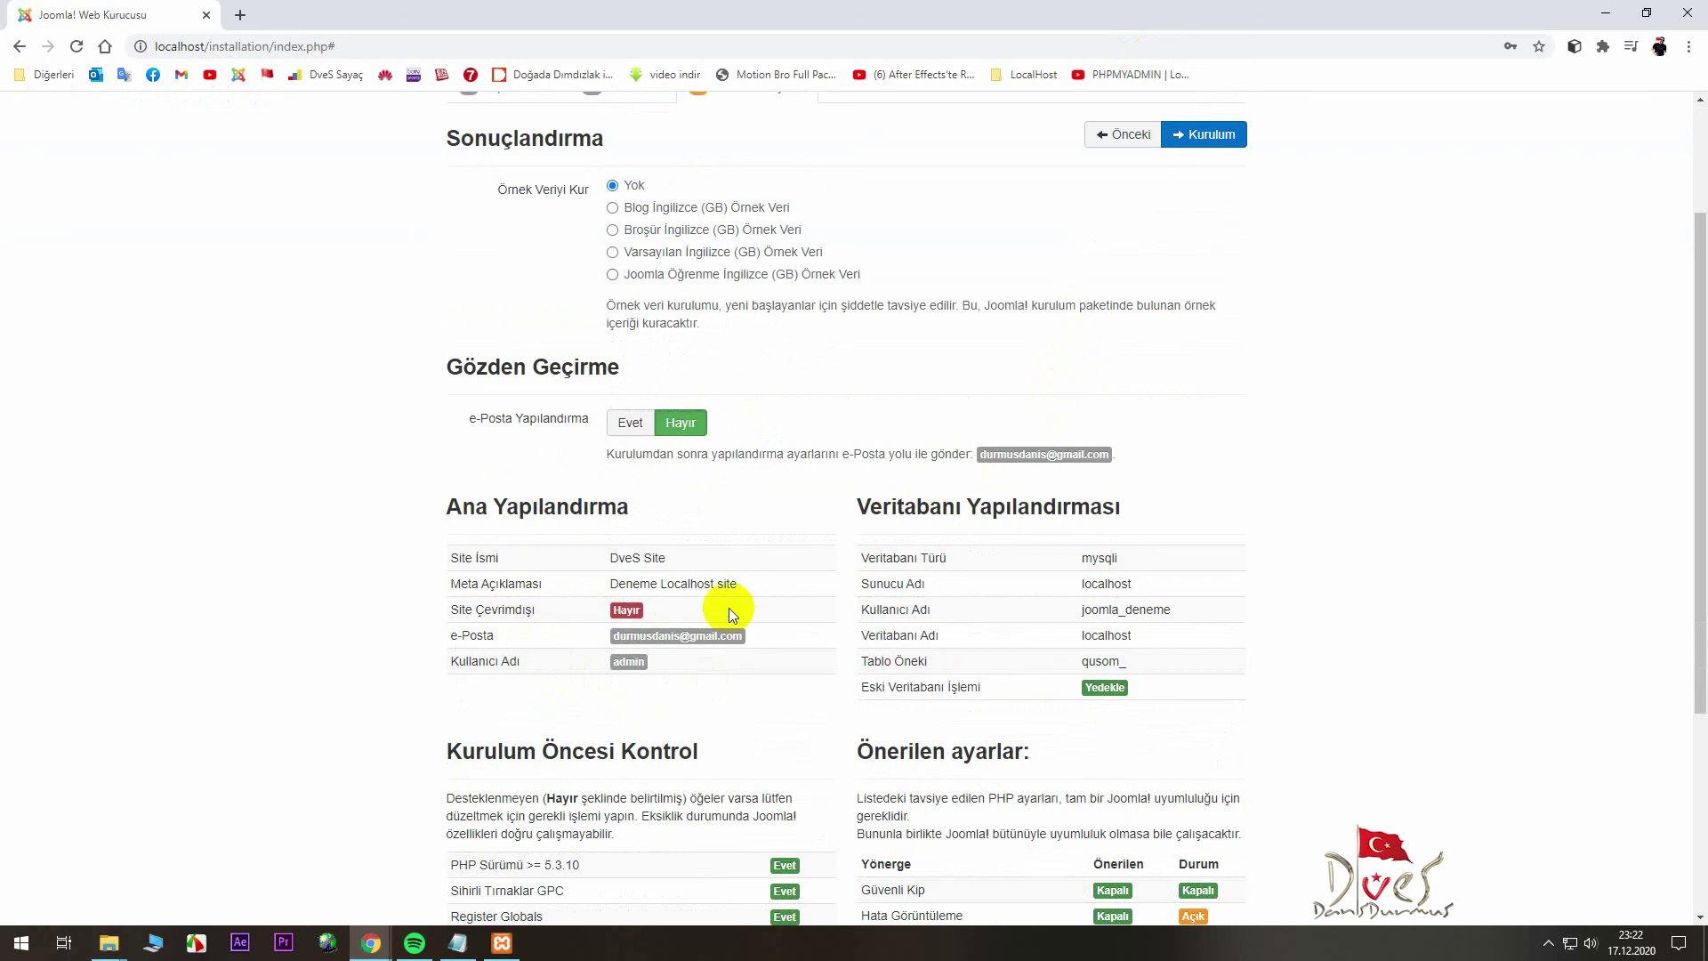
scroll(1023, 623, down, 1)
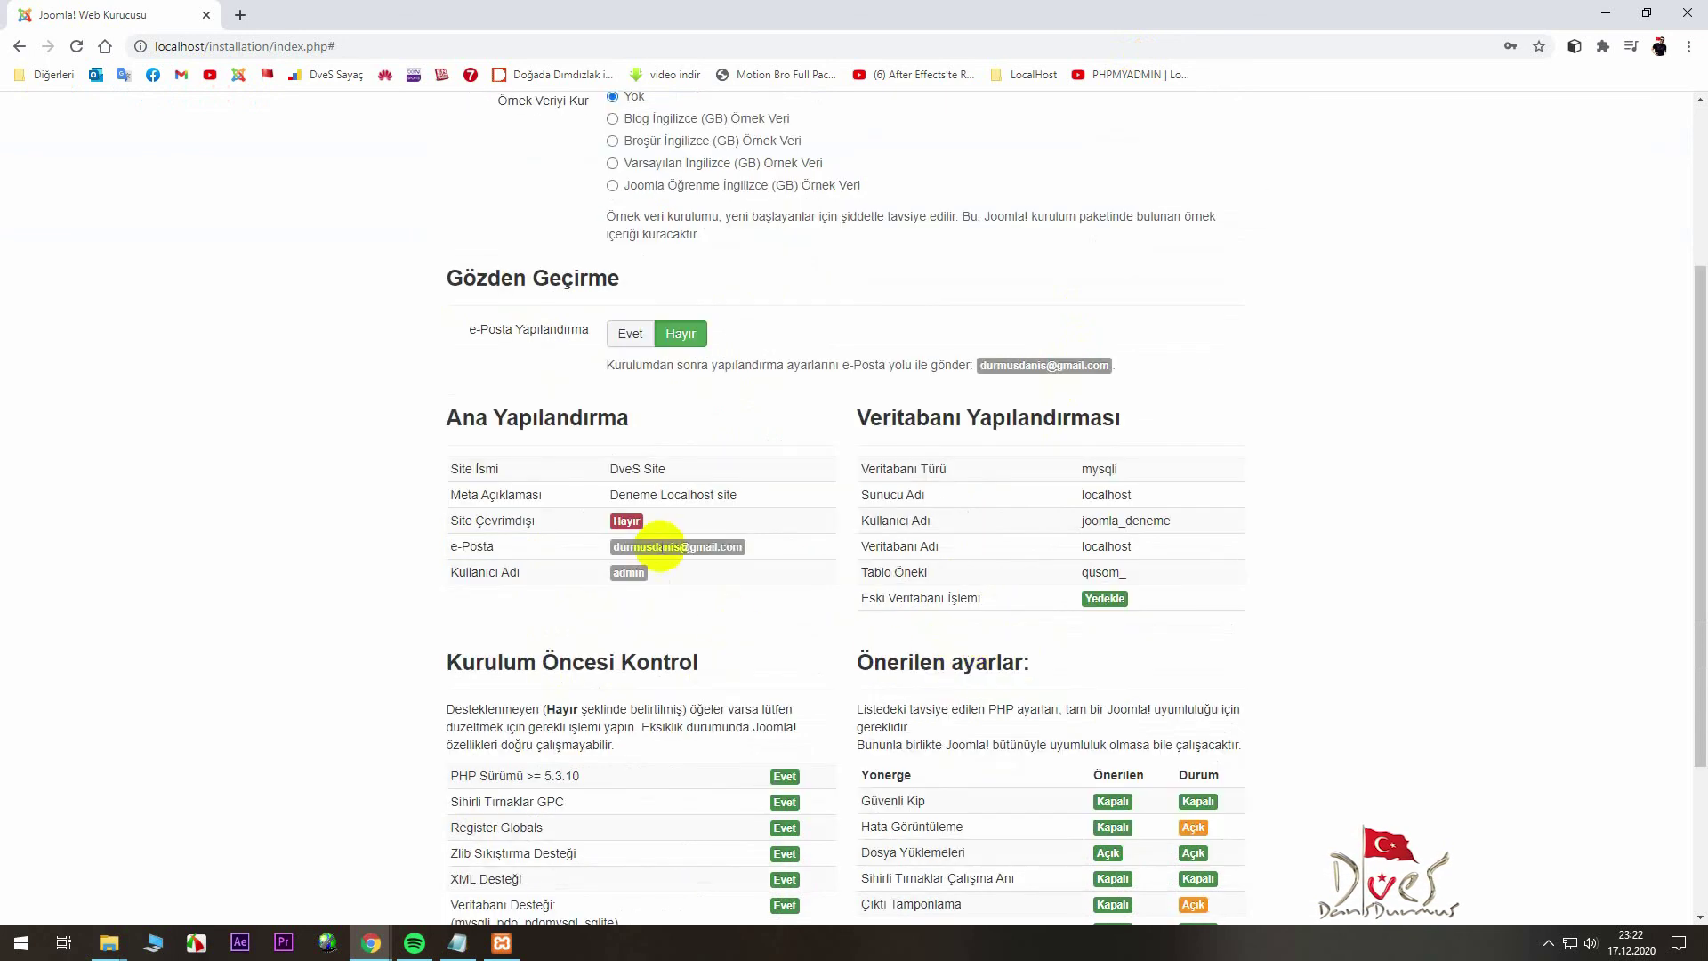
scroll(921, 630, down, 2)
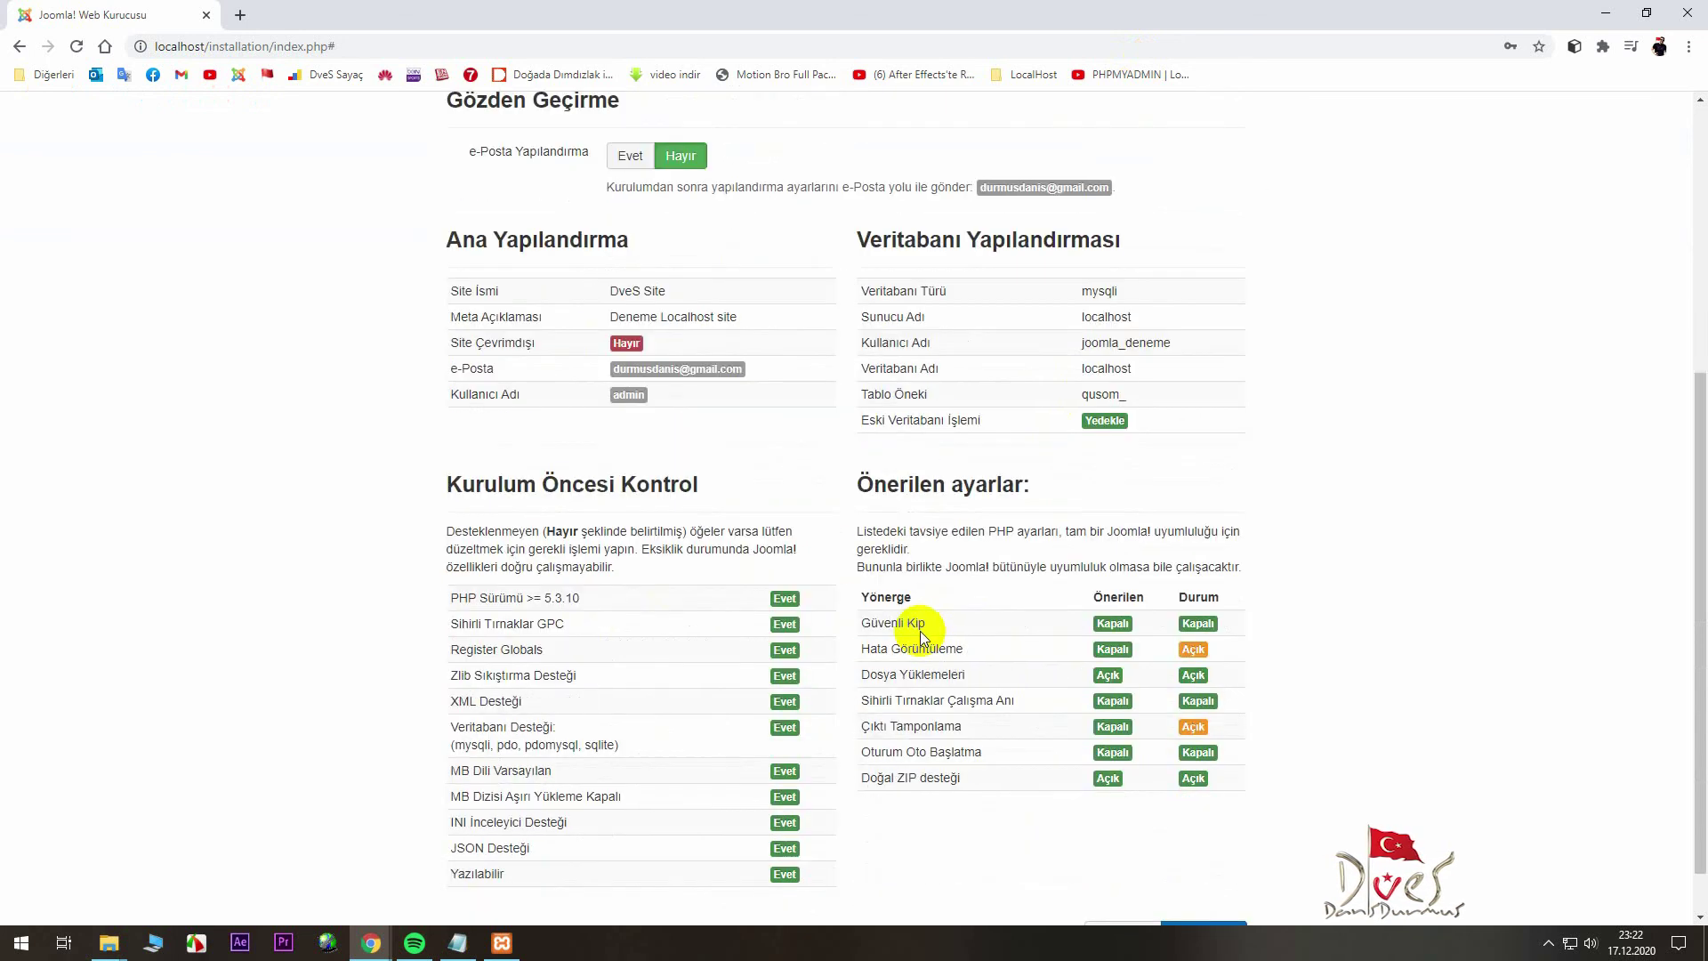
scroll(920, 632, down, 1)
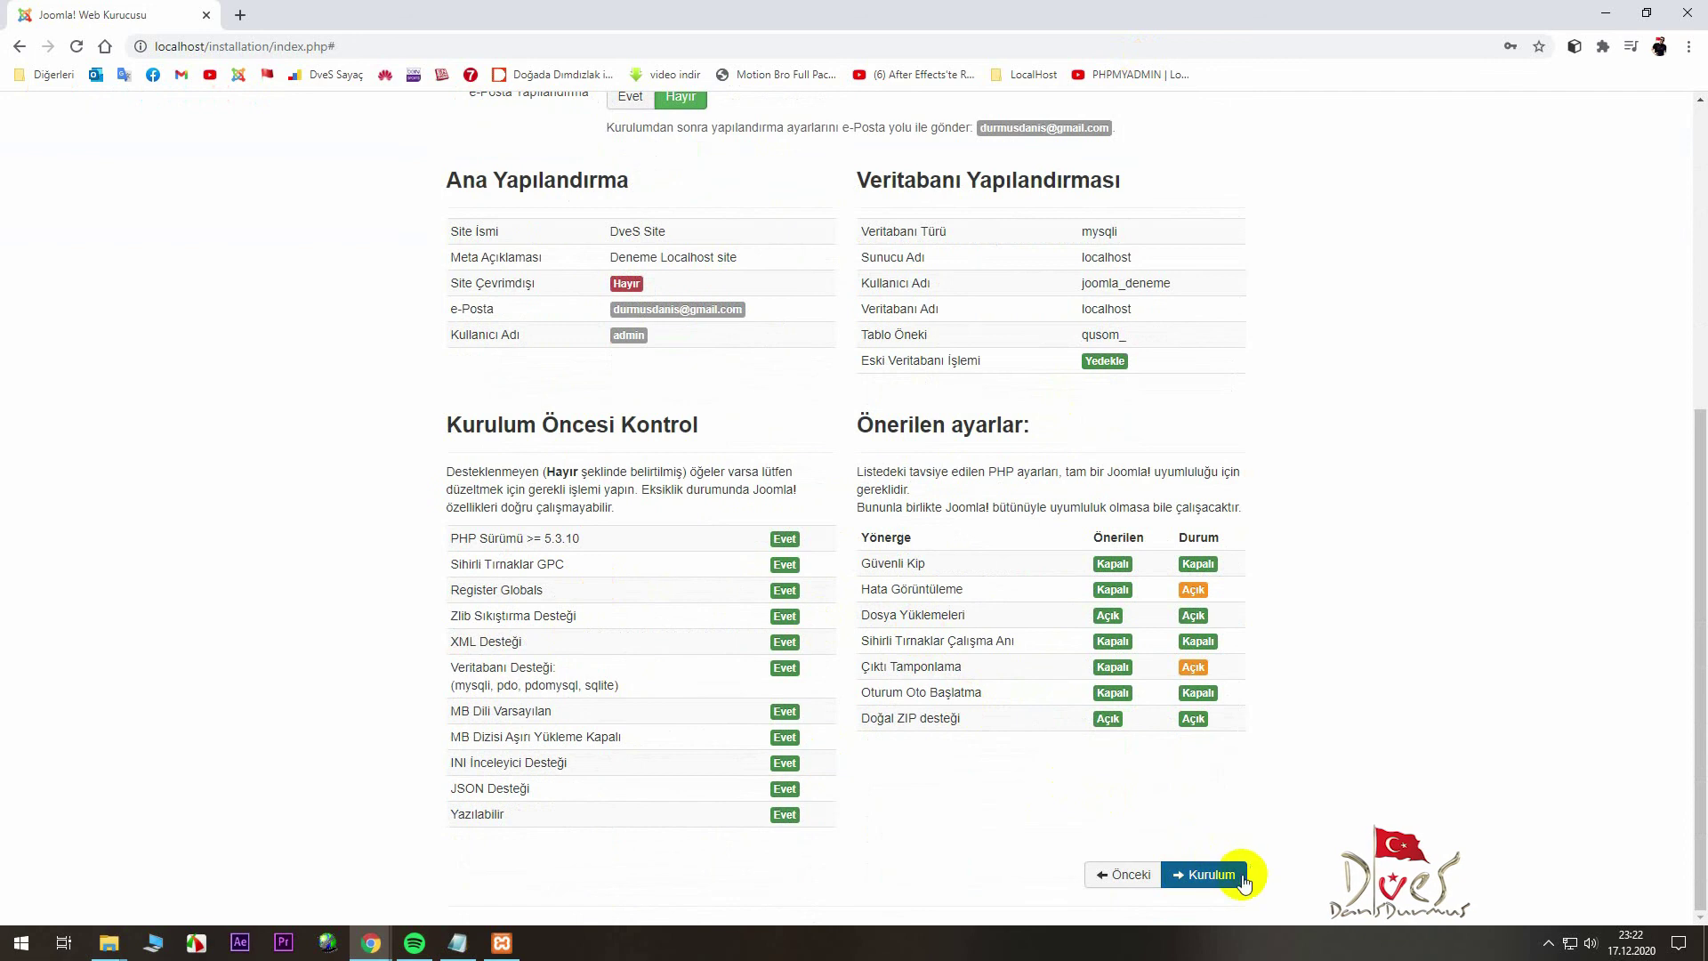
click(1217, 872)
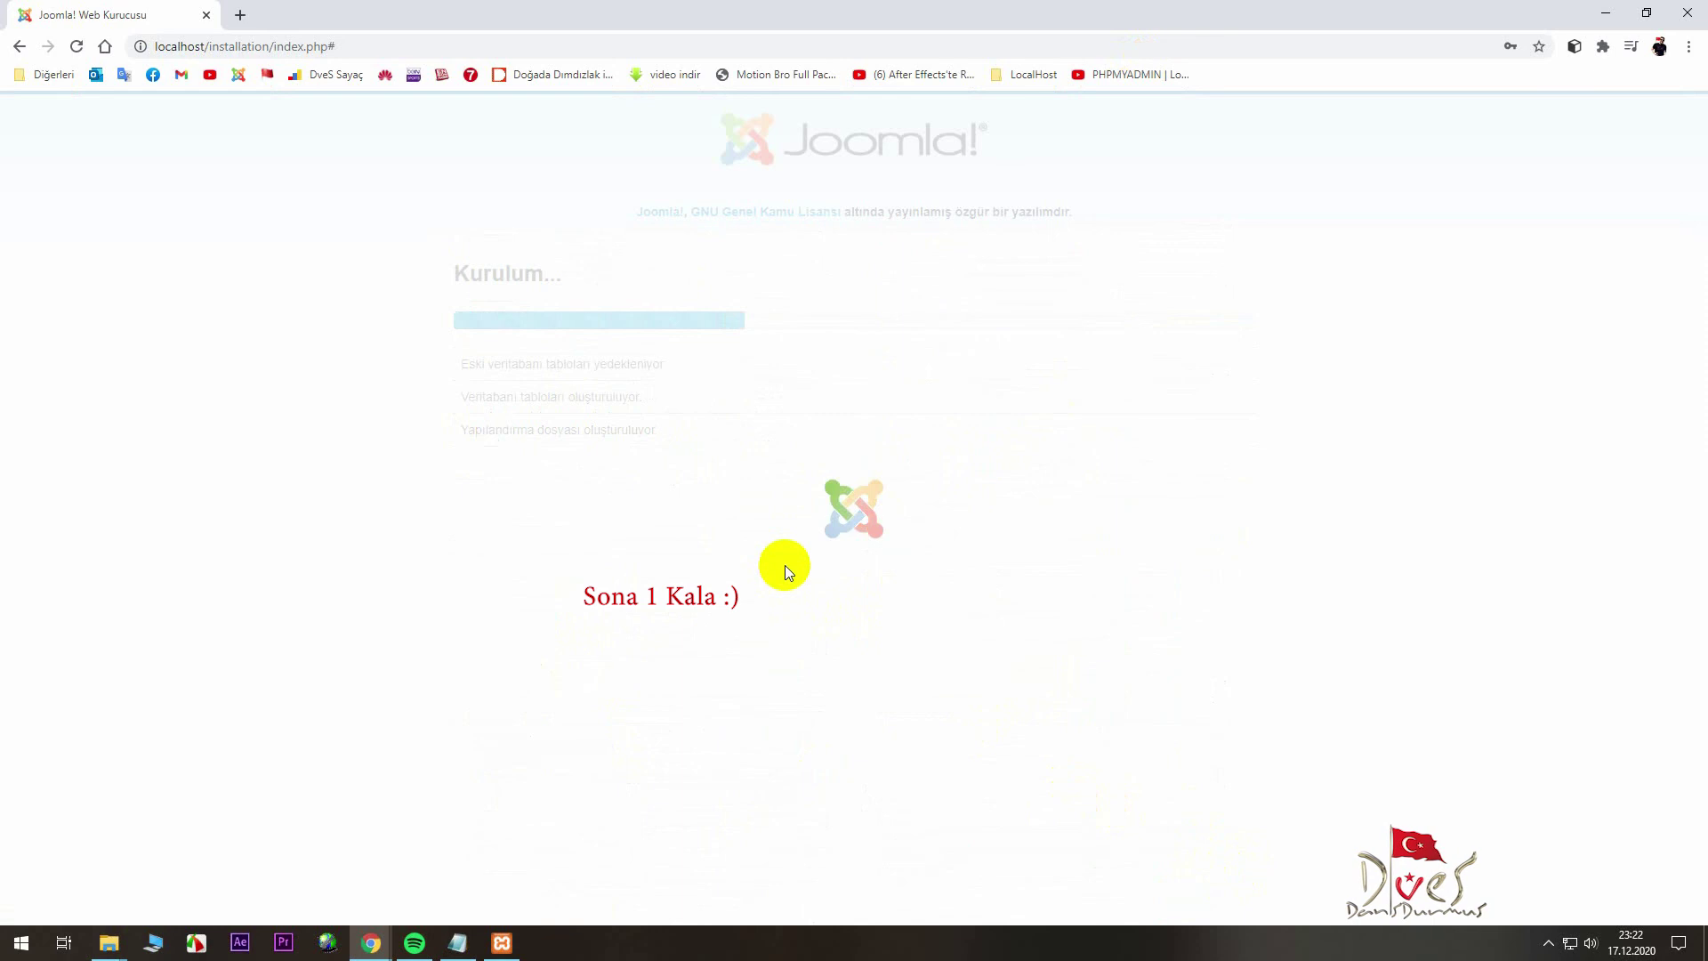
- Bring up the installation success page and open the site link in a new tab
key(alt+Tab)
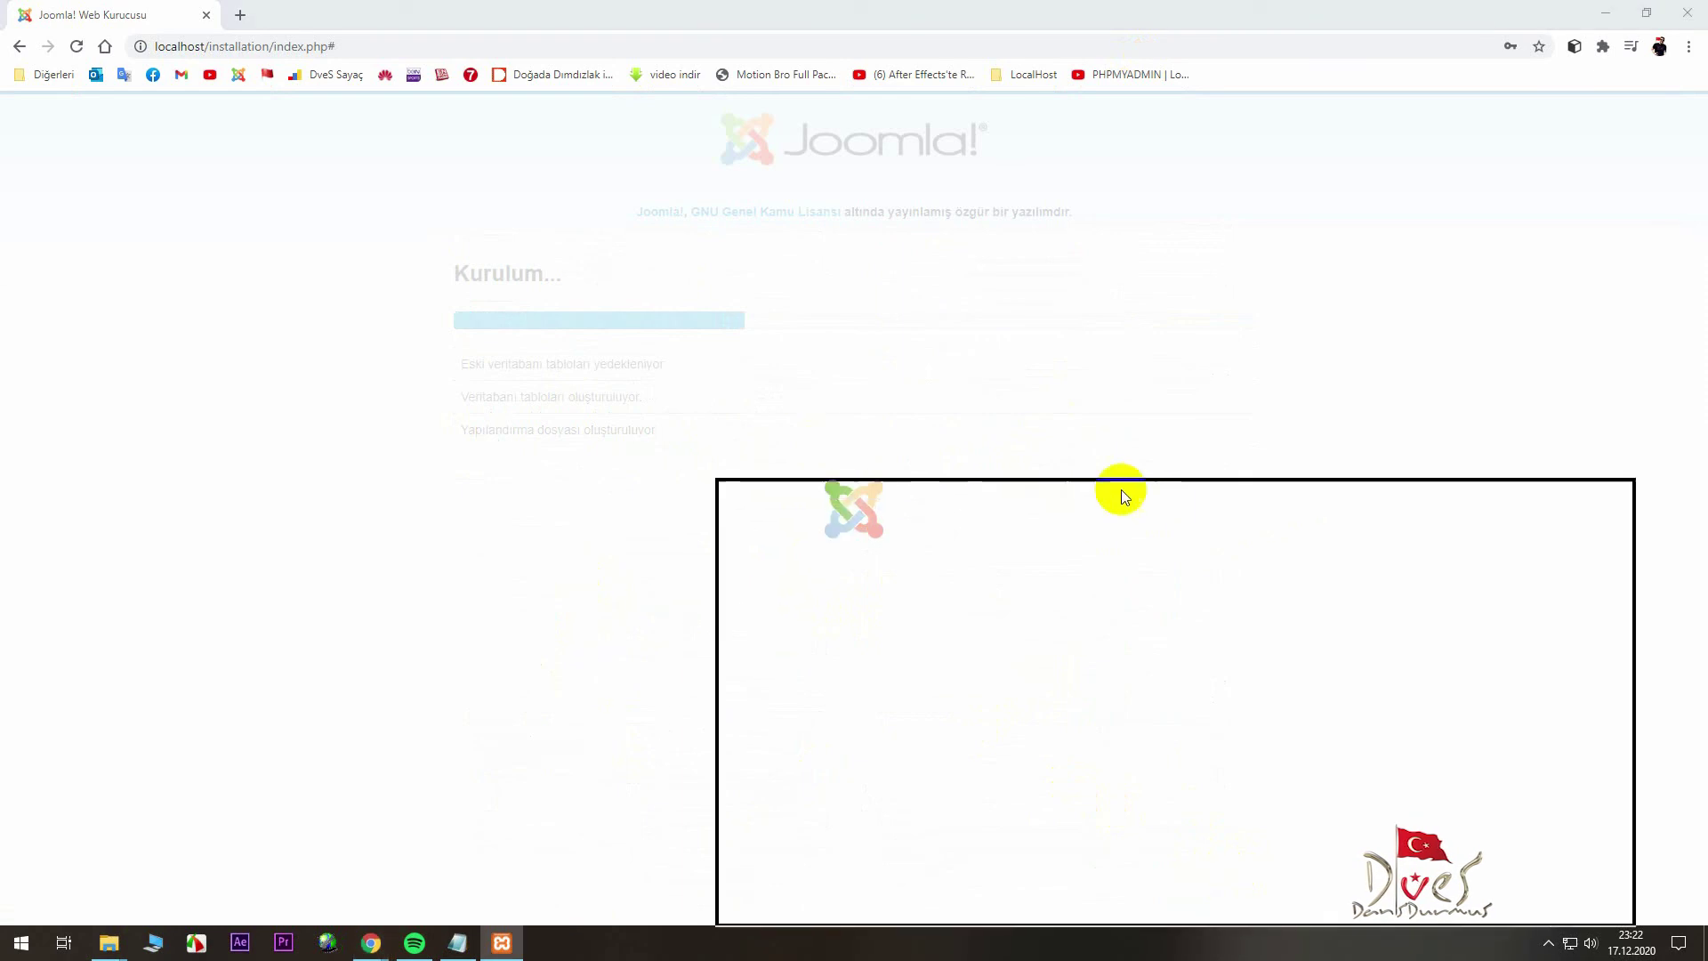
click(480, 280)
drag(474, 282, 852, 293)
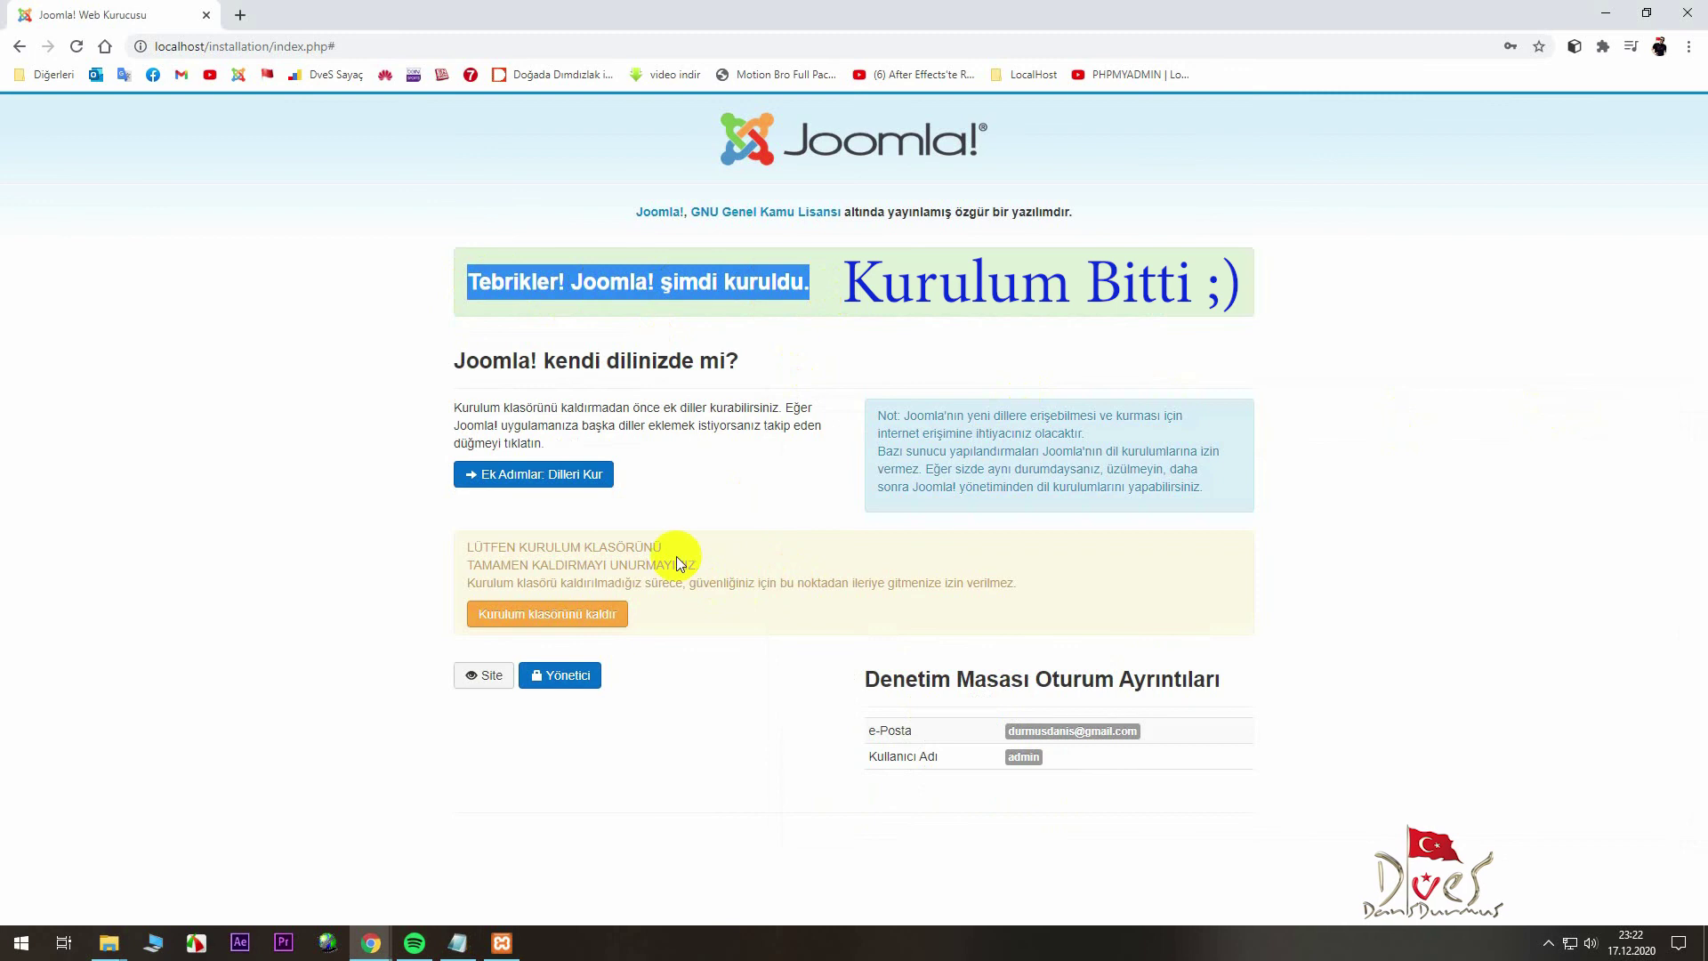
click(484, 676)
- Remove the Joomla installation folder and open the new DveS Site home page
click(352, 12)
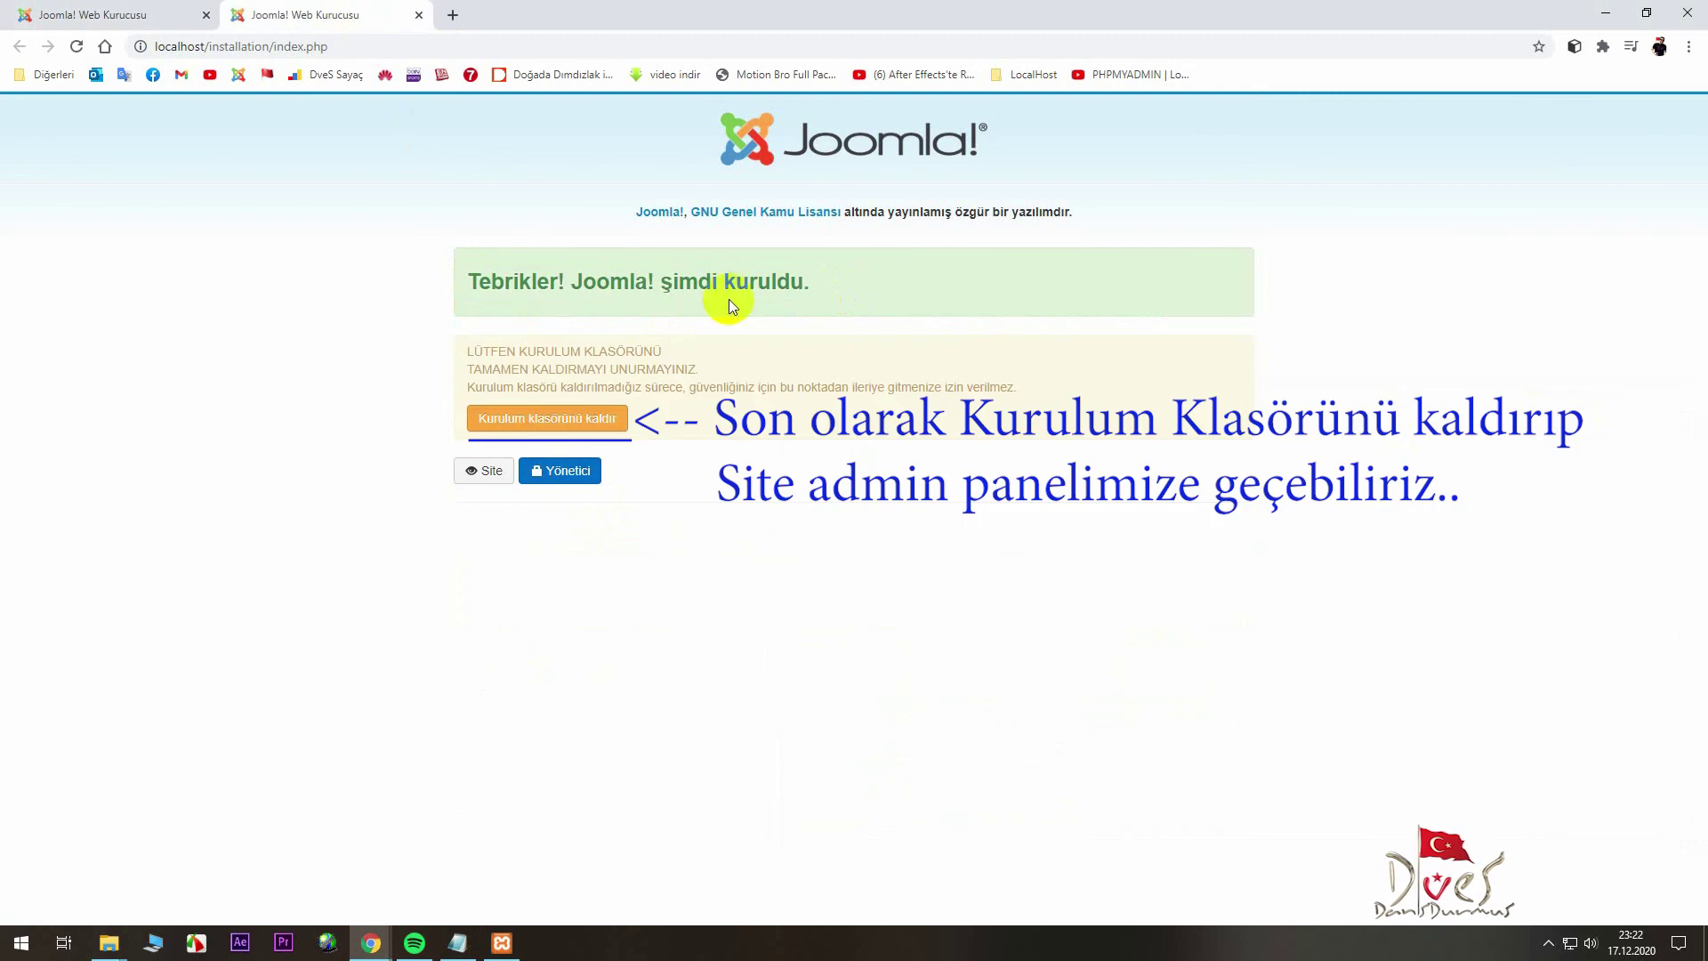
click(560, 420)
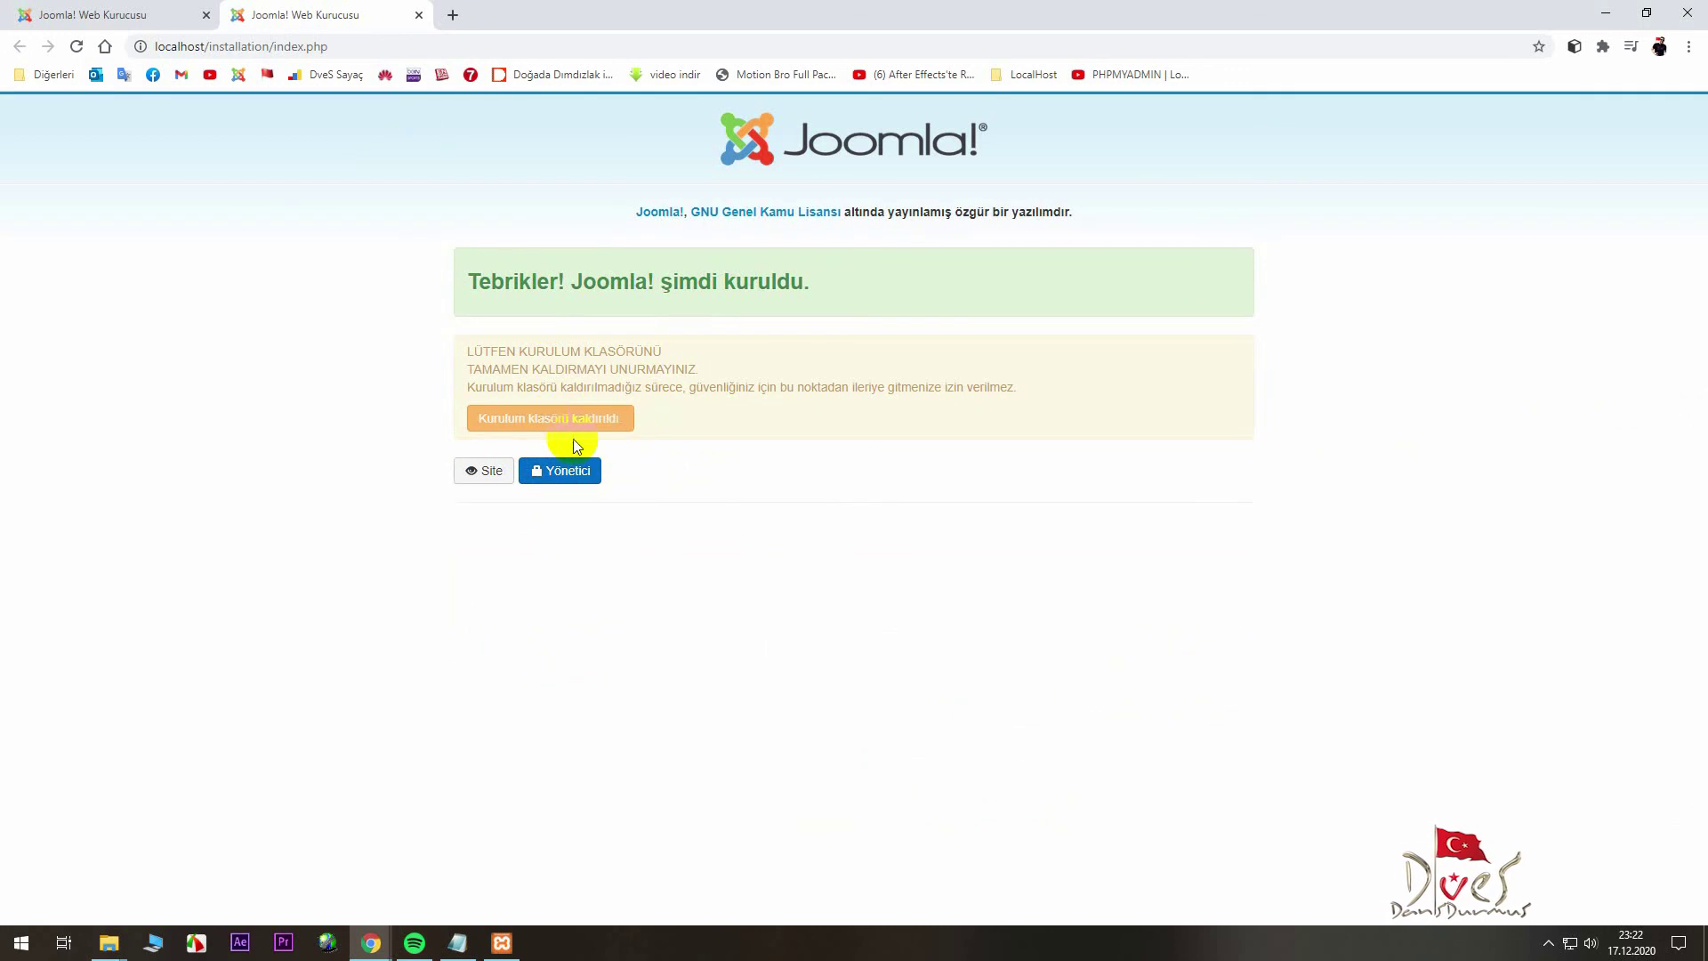
click(480, 470)
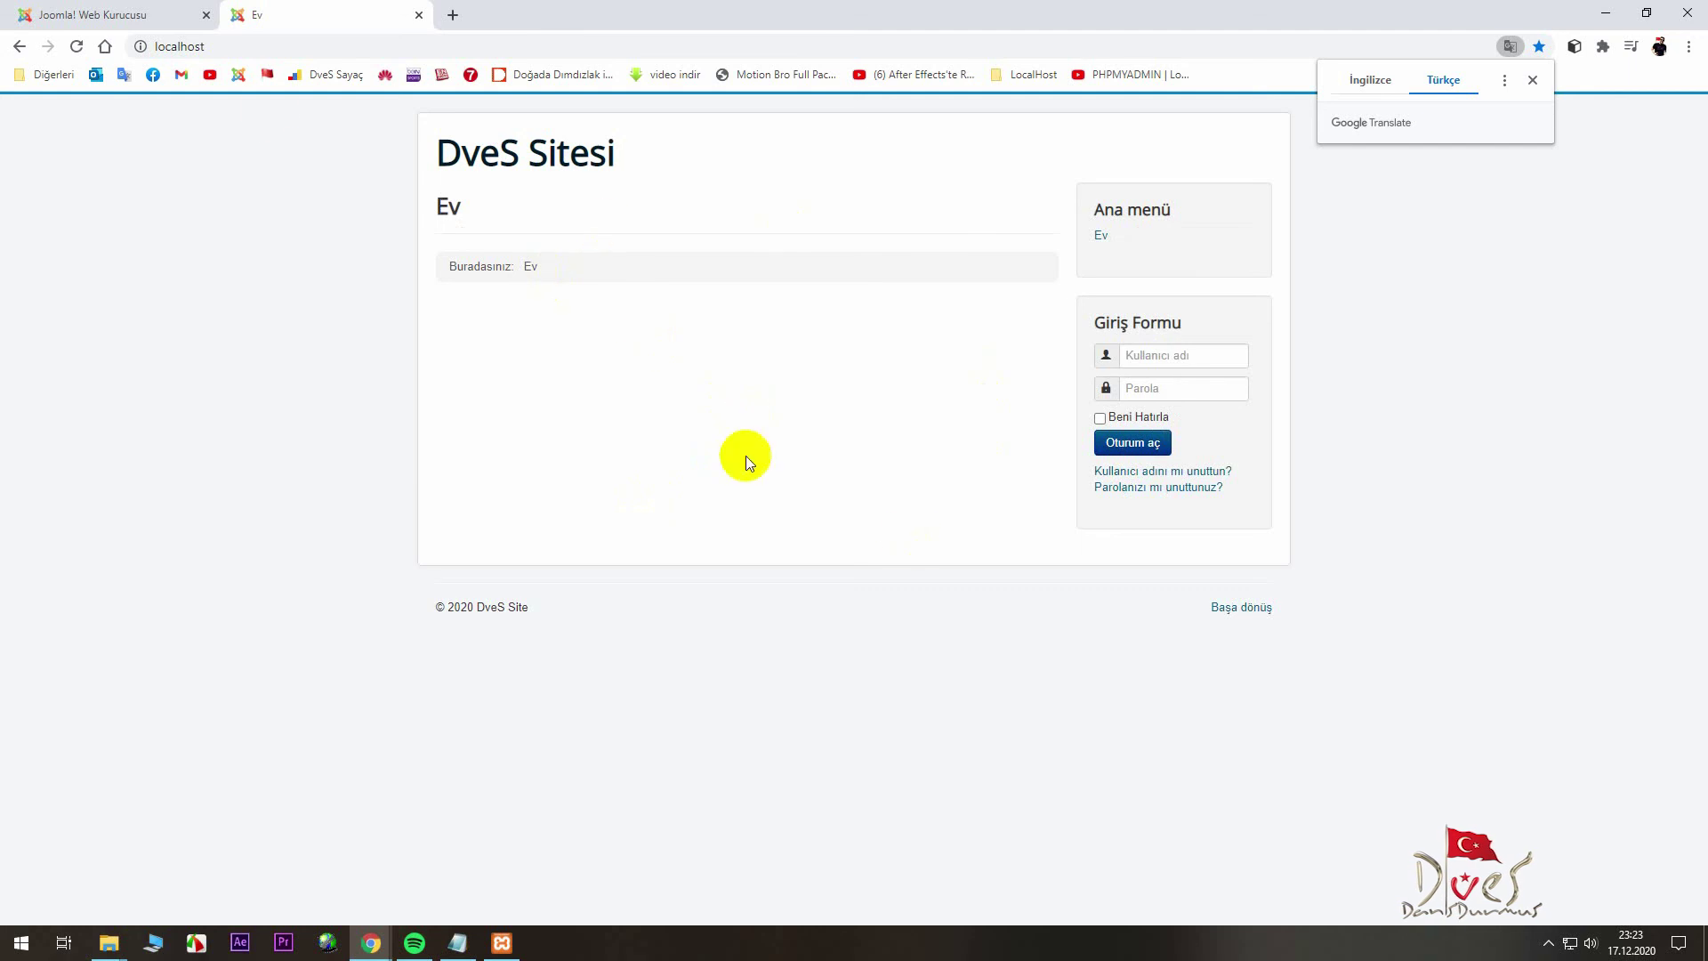
- From the installer tab, log in to the administrator panel as admin with the account password
click(146, 14)
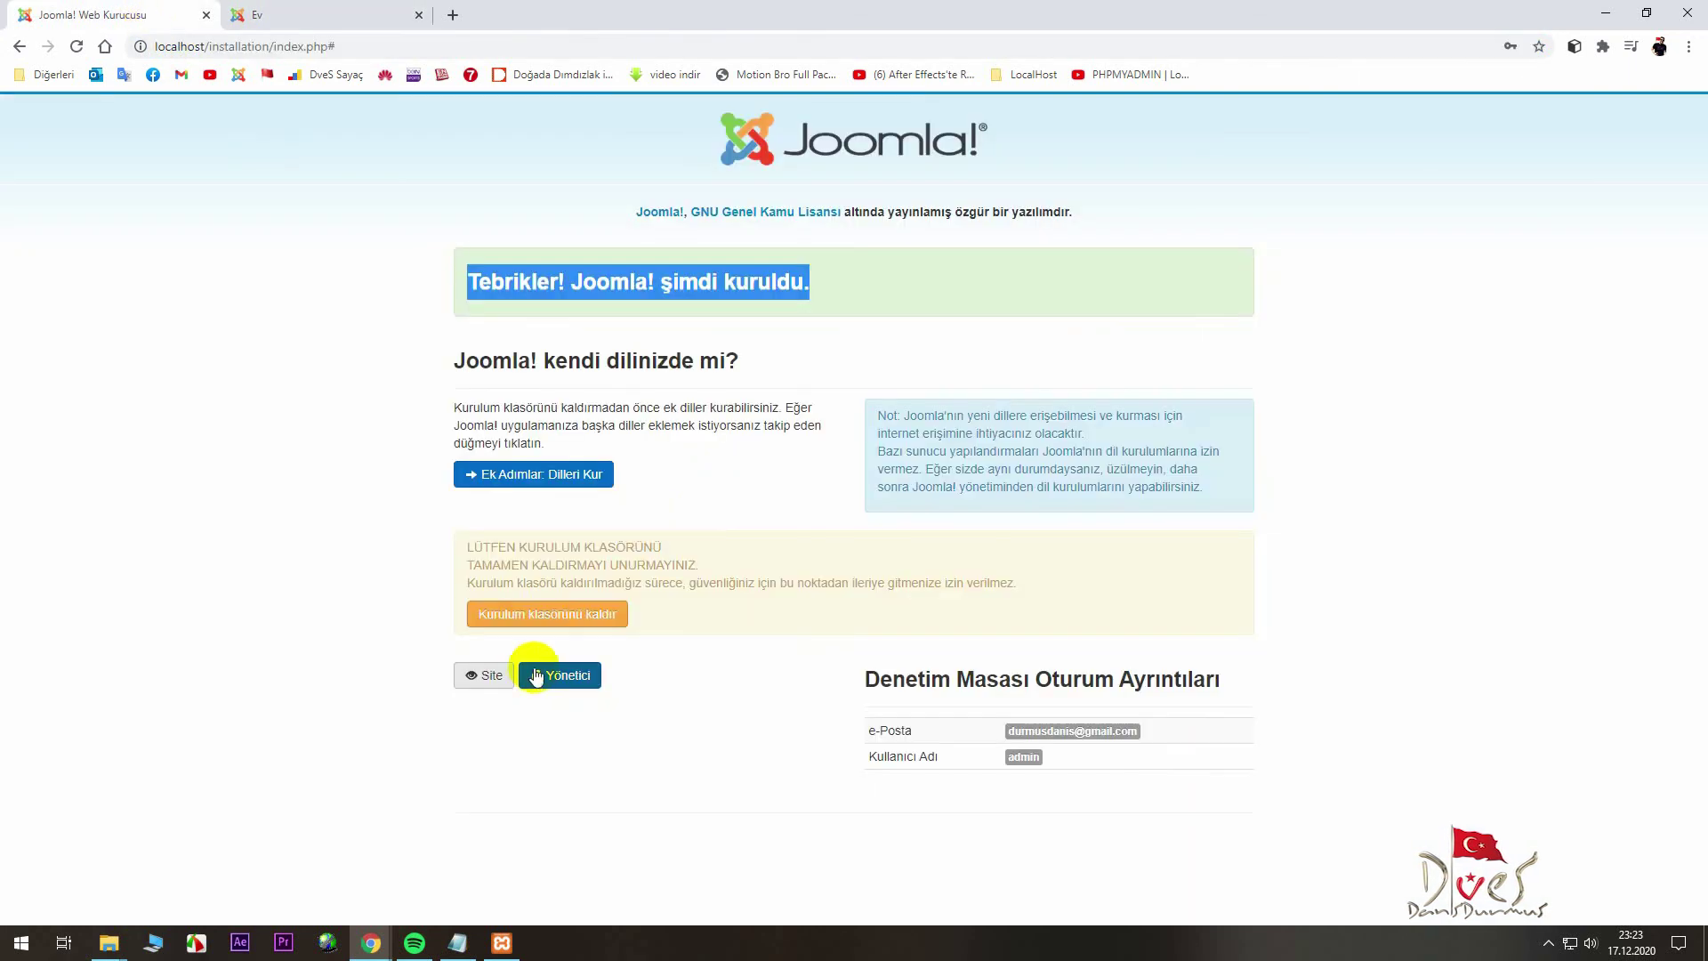
click(552, 675)
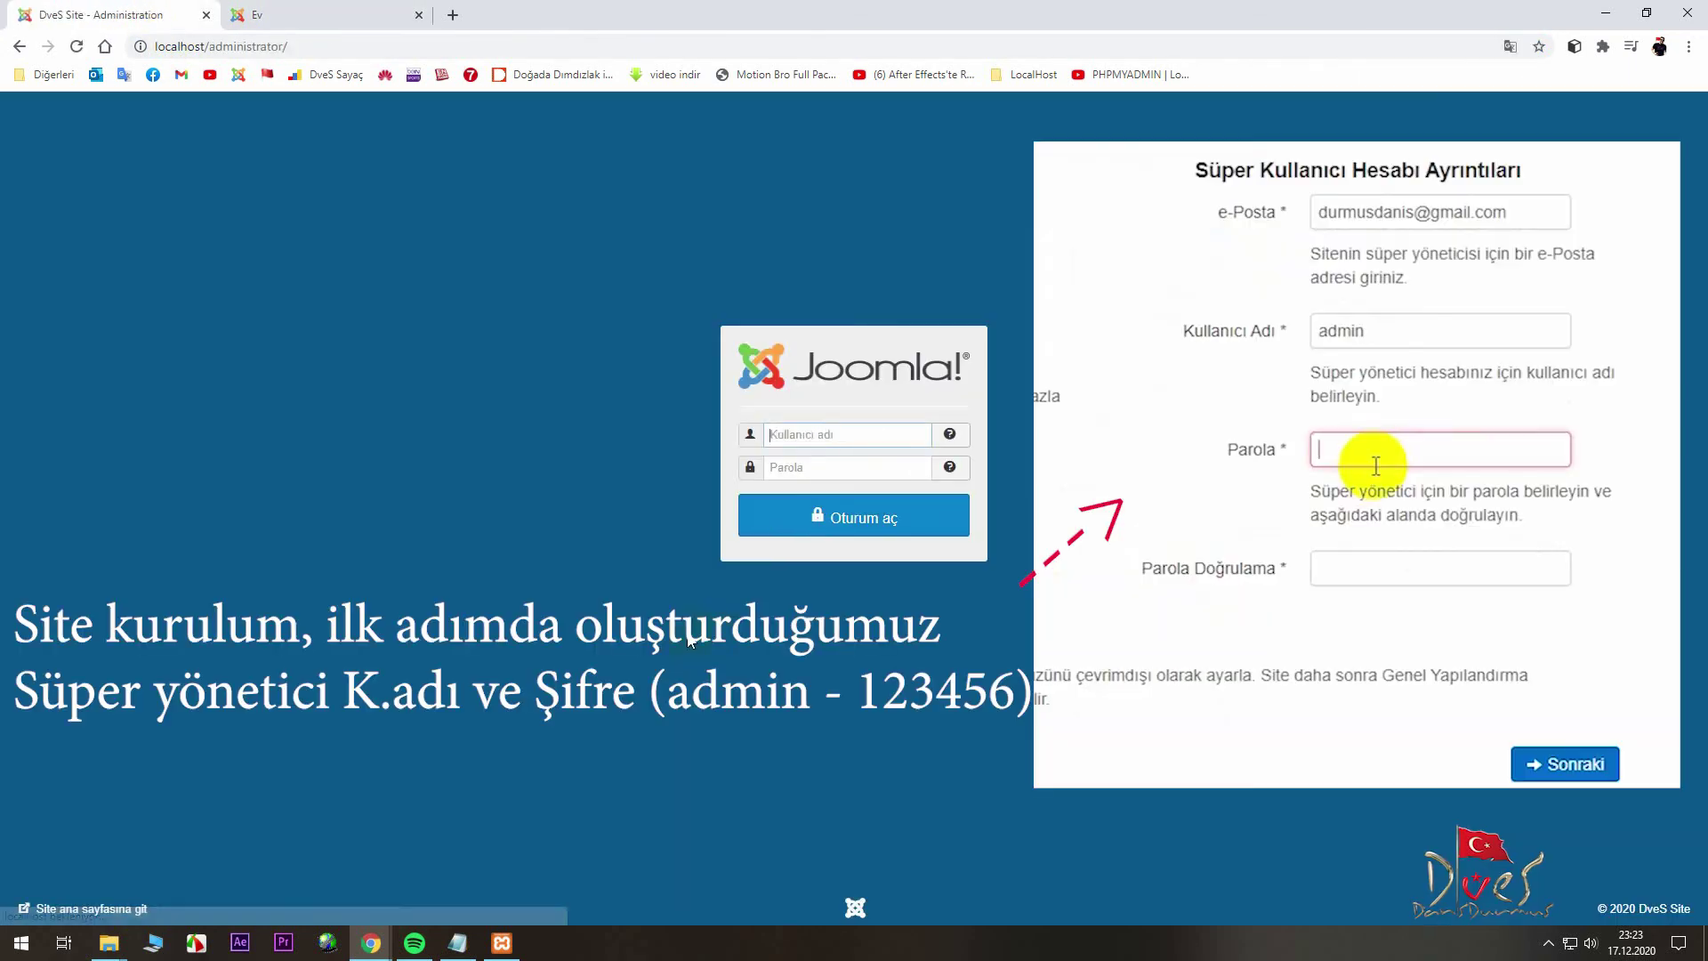
click(810, 467)
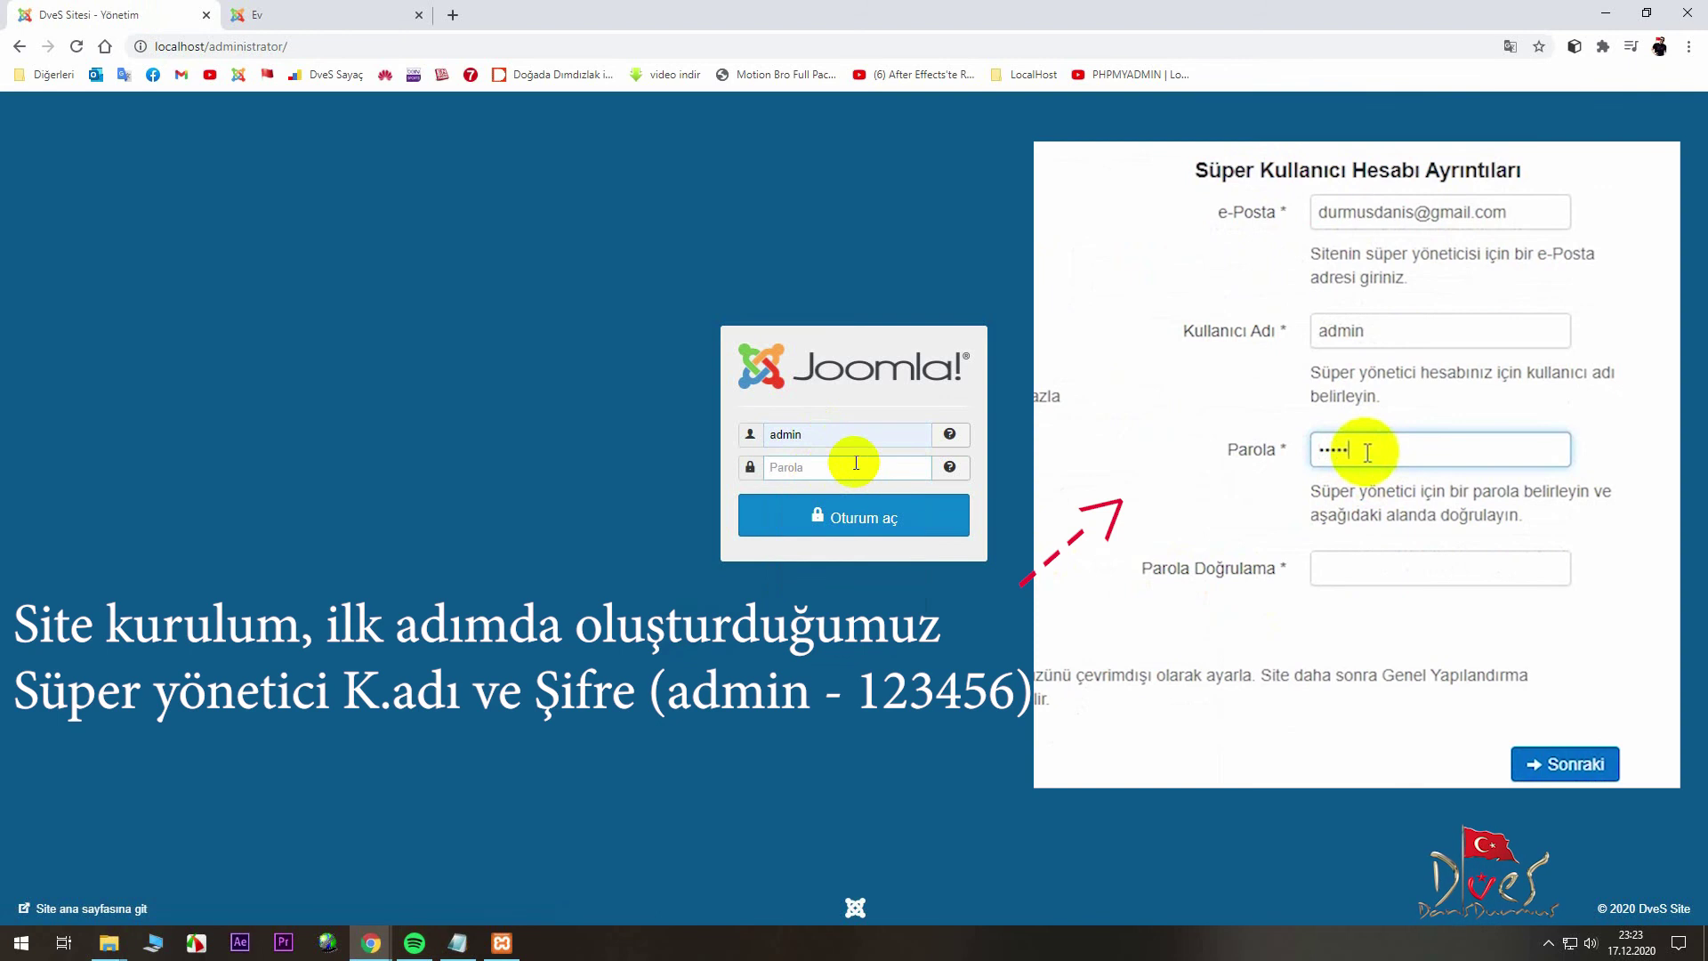
text(12)
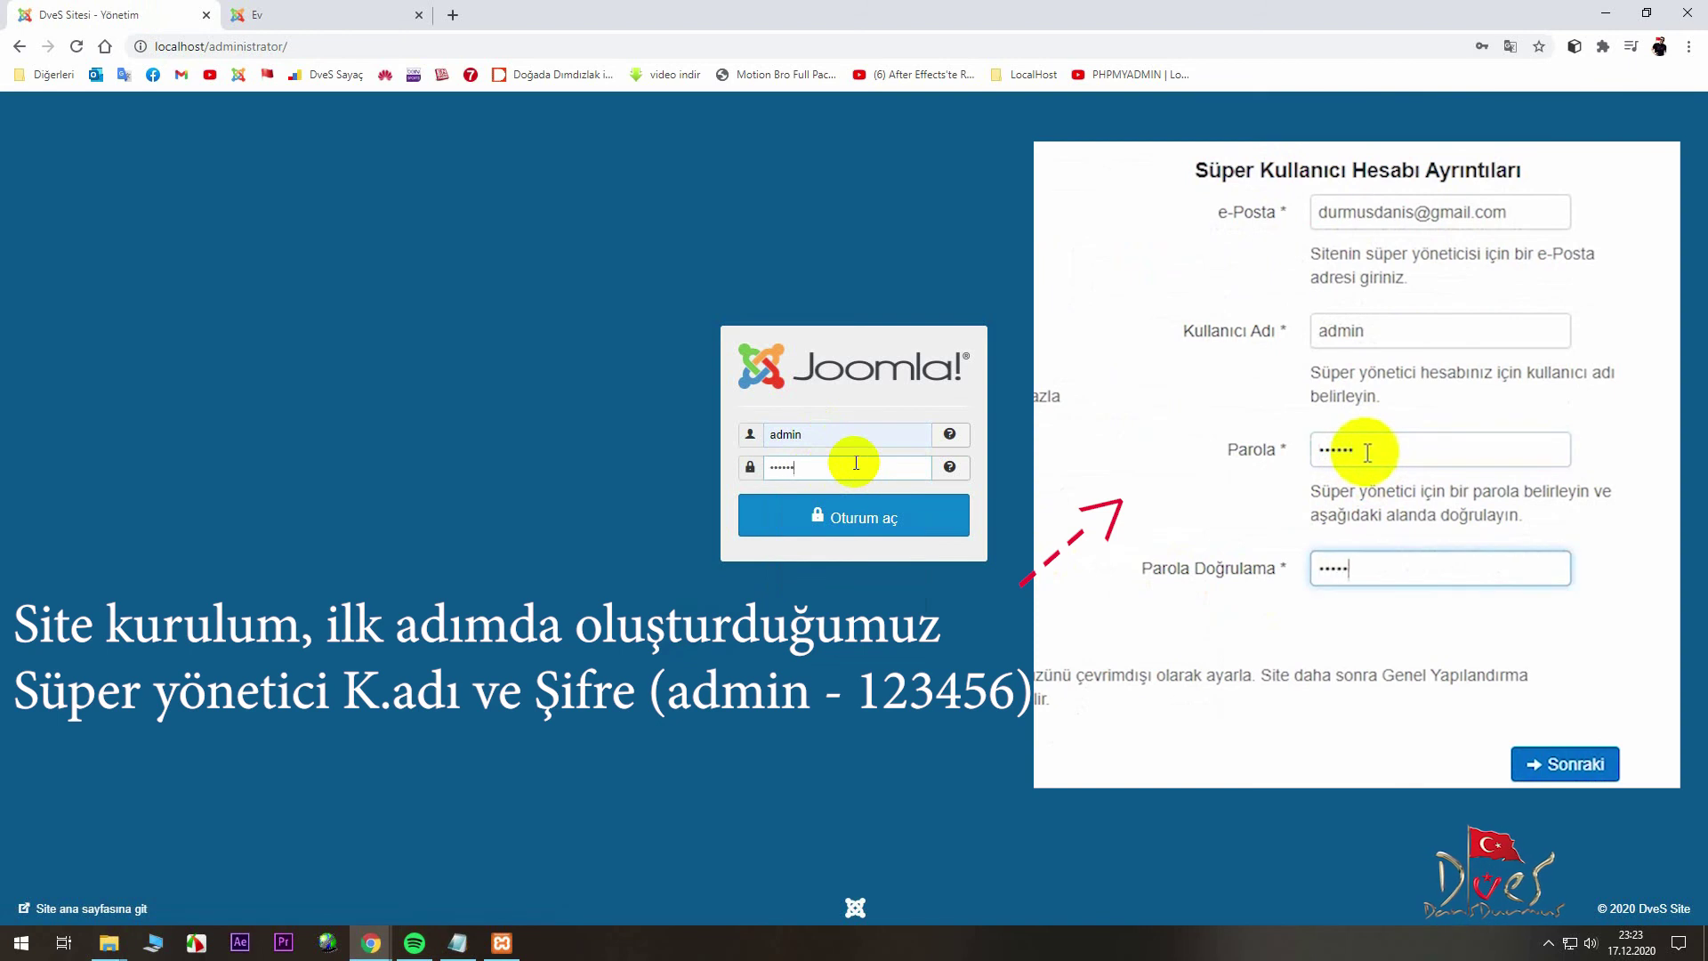
key(Return)
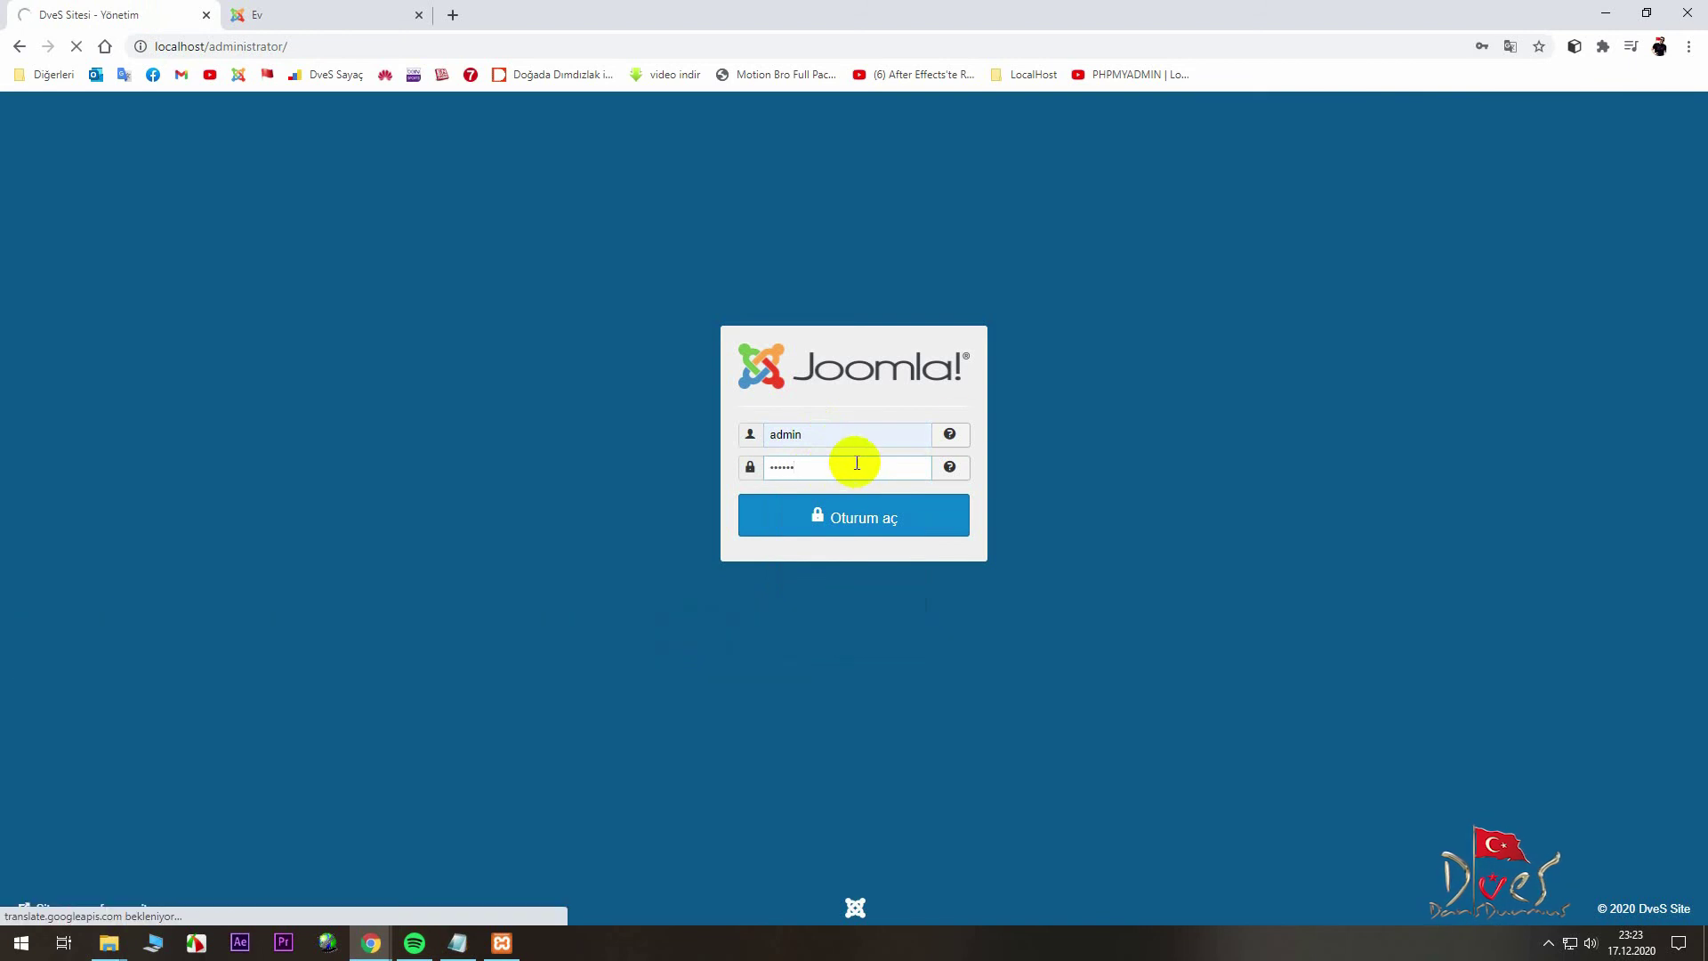
key(Return)
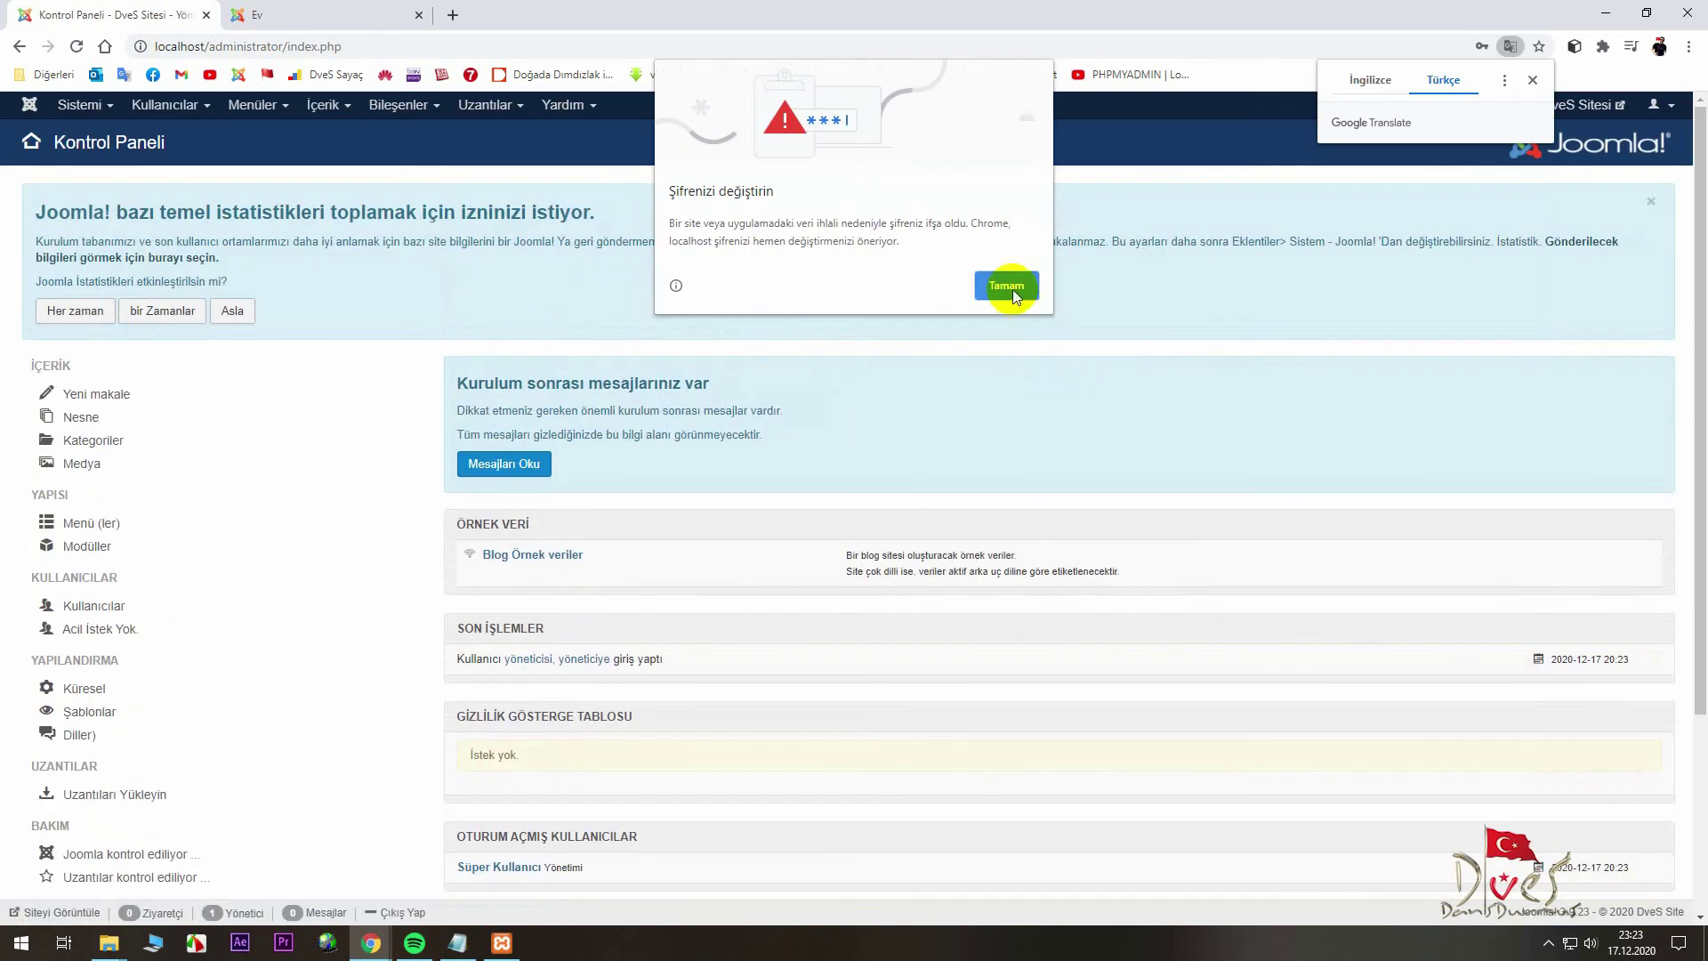
- Dismiss the password warning and statistics request, then view the installed site languages list
click(1005, 286)
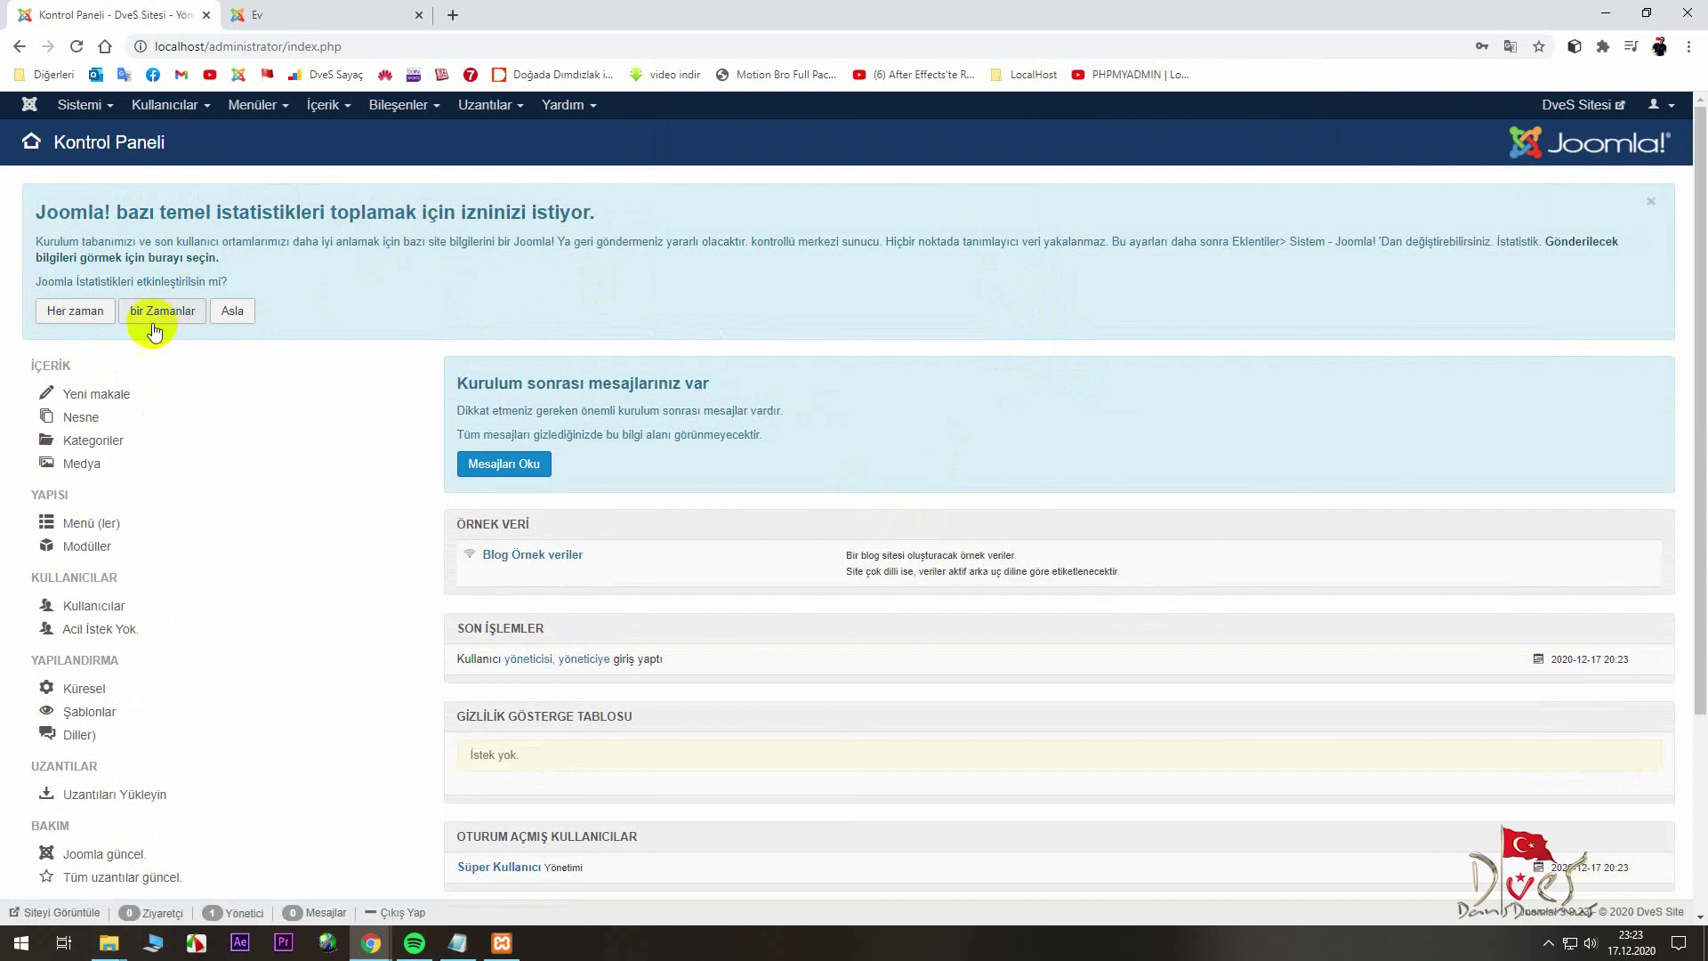
click(71, 311)
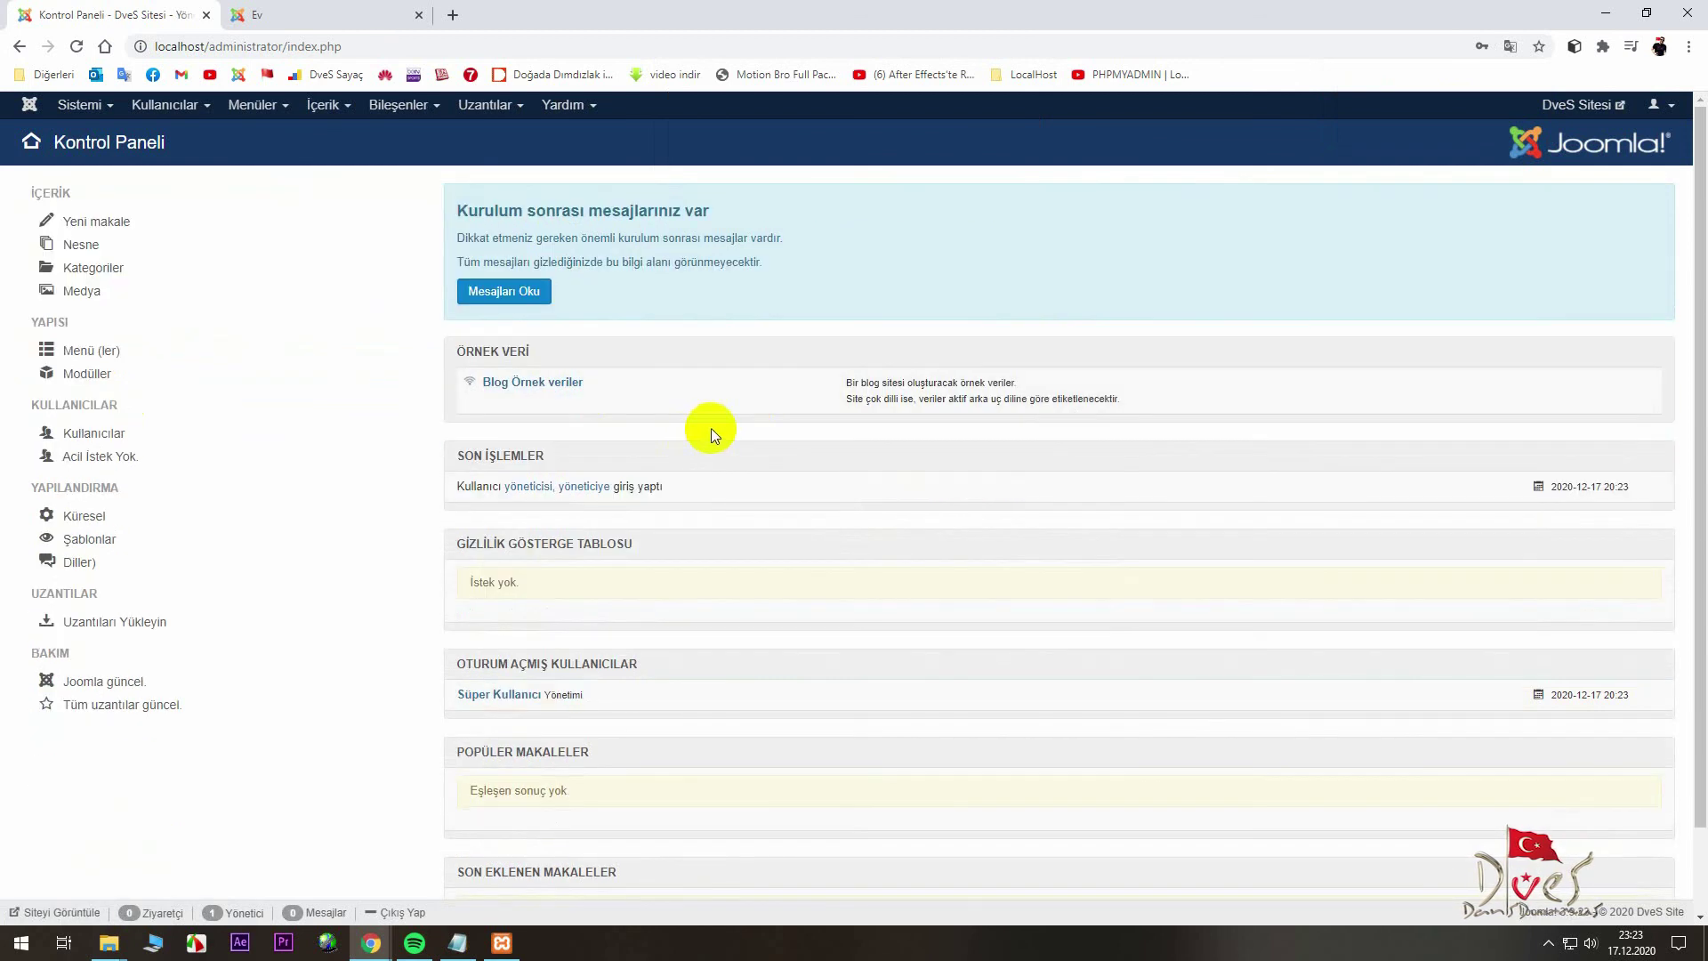
scroll(676, 422, down, 1)
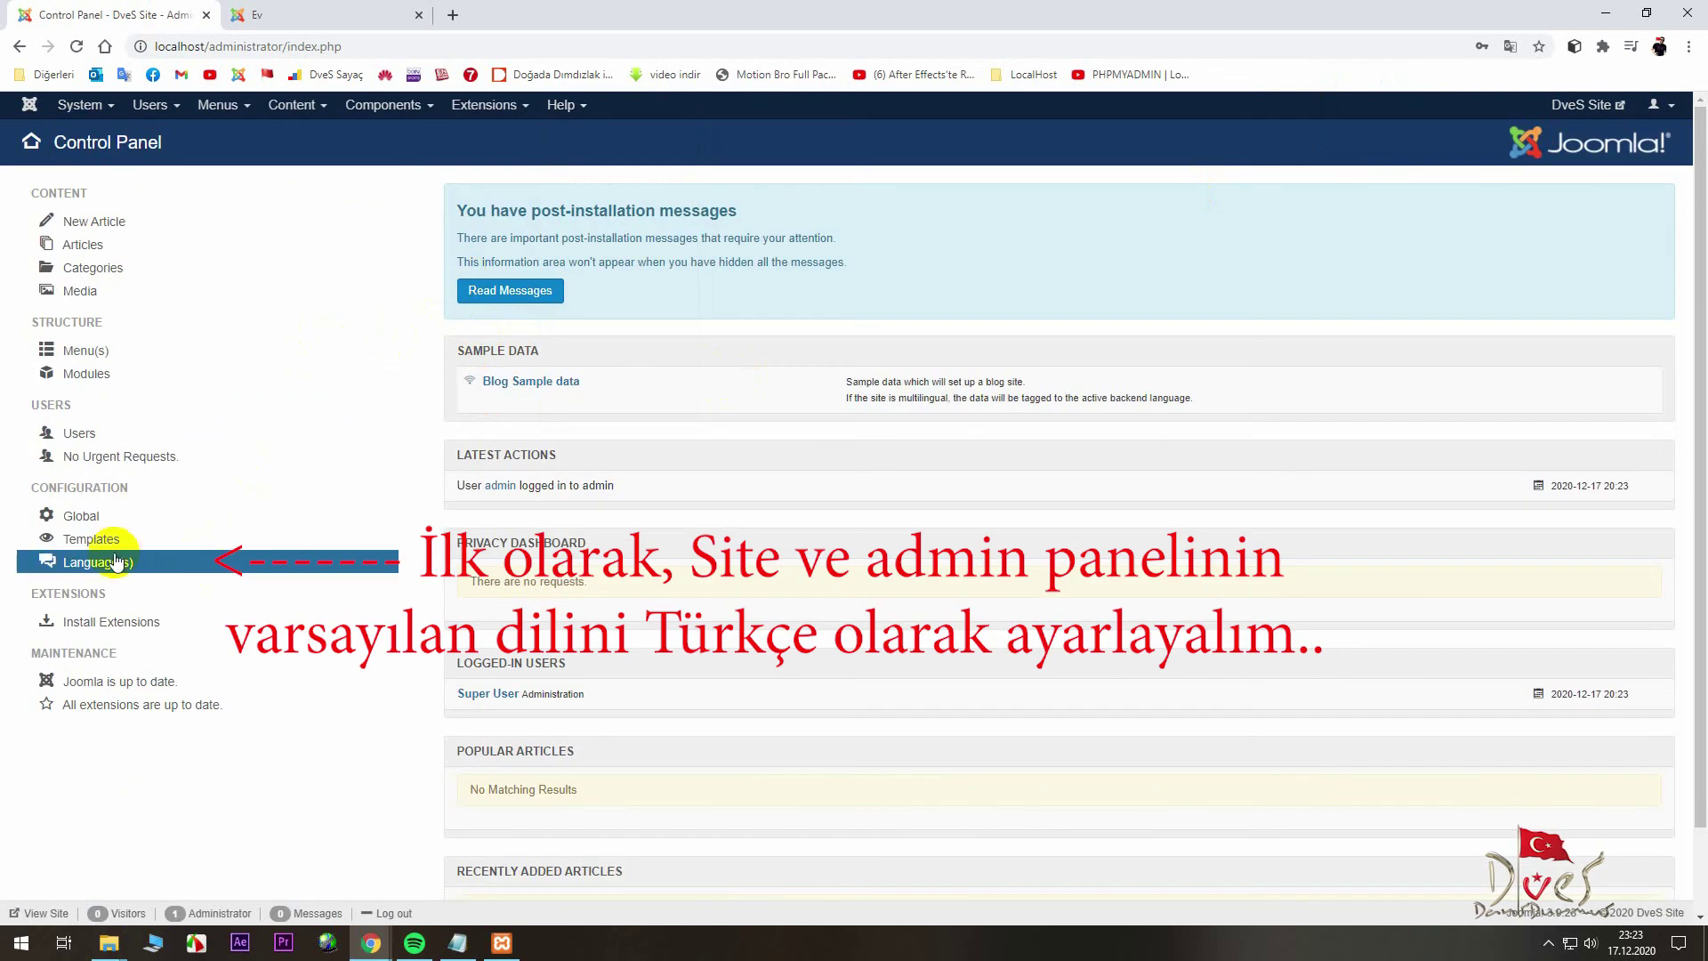
click(105, 562)
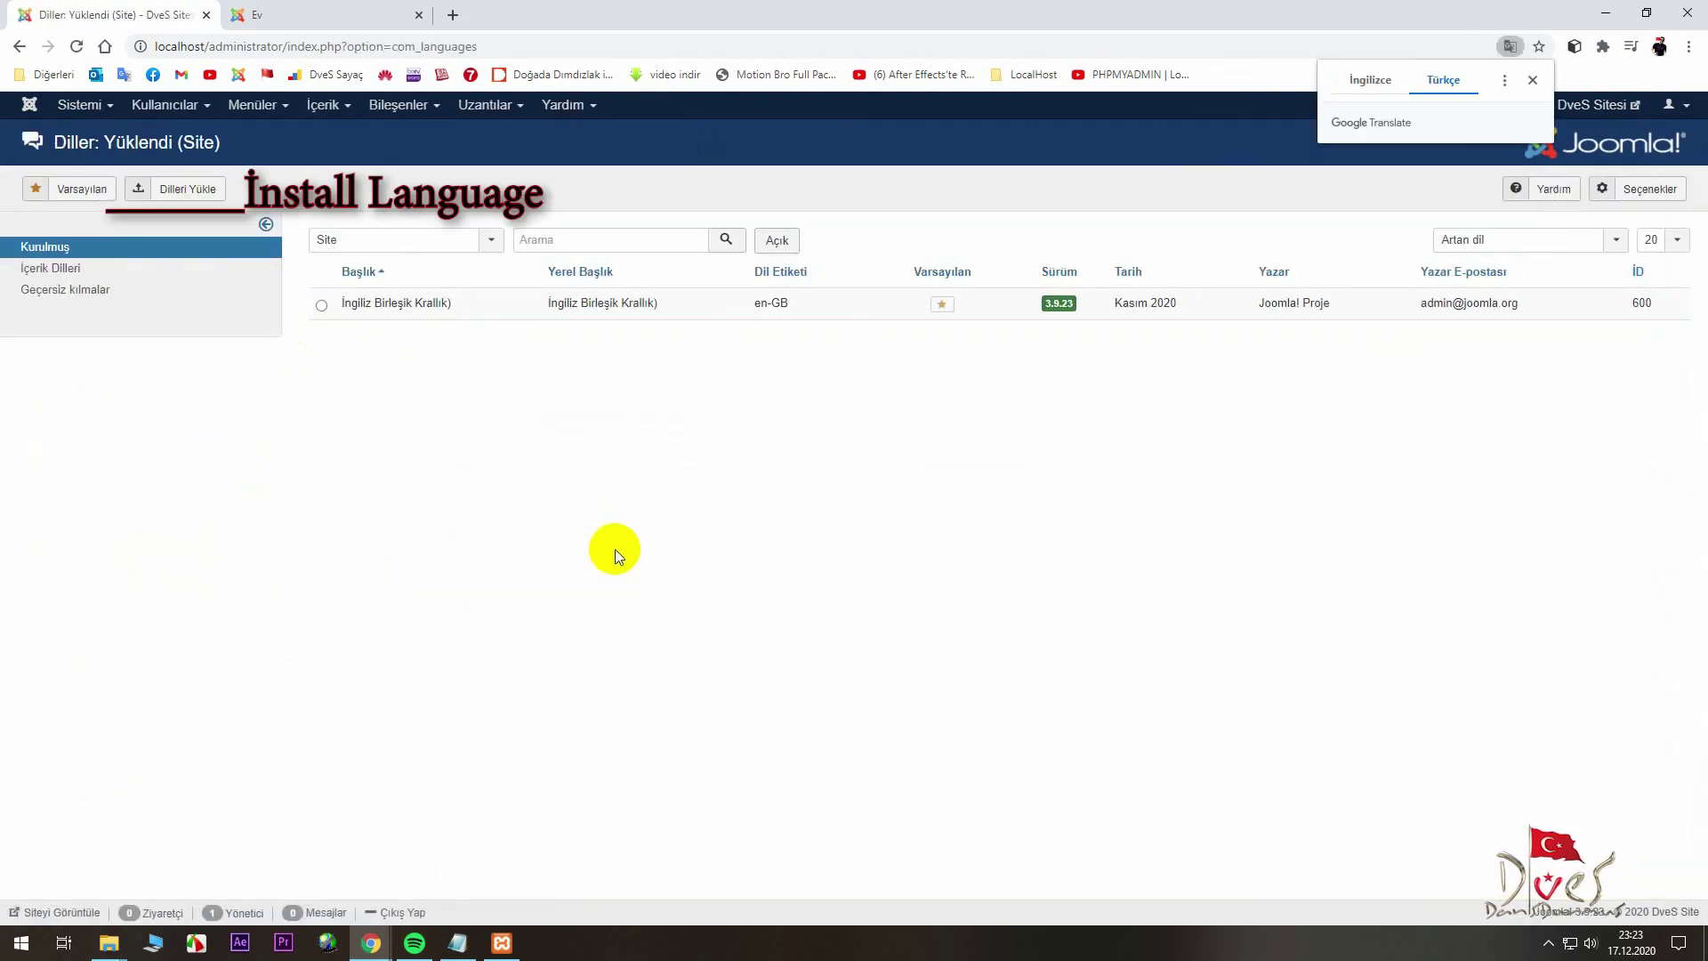
- Search the available languages for 'tr' and install the Turkish language pack
click(151, 189)
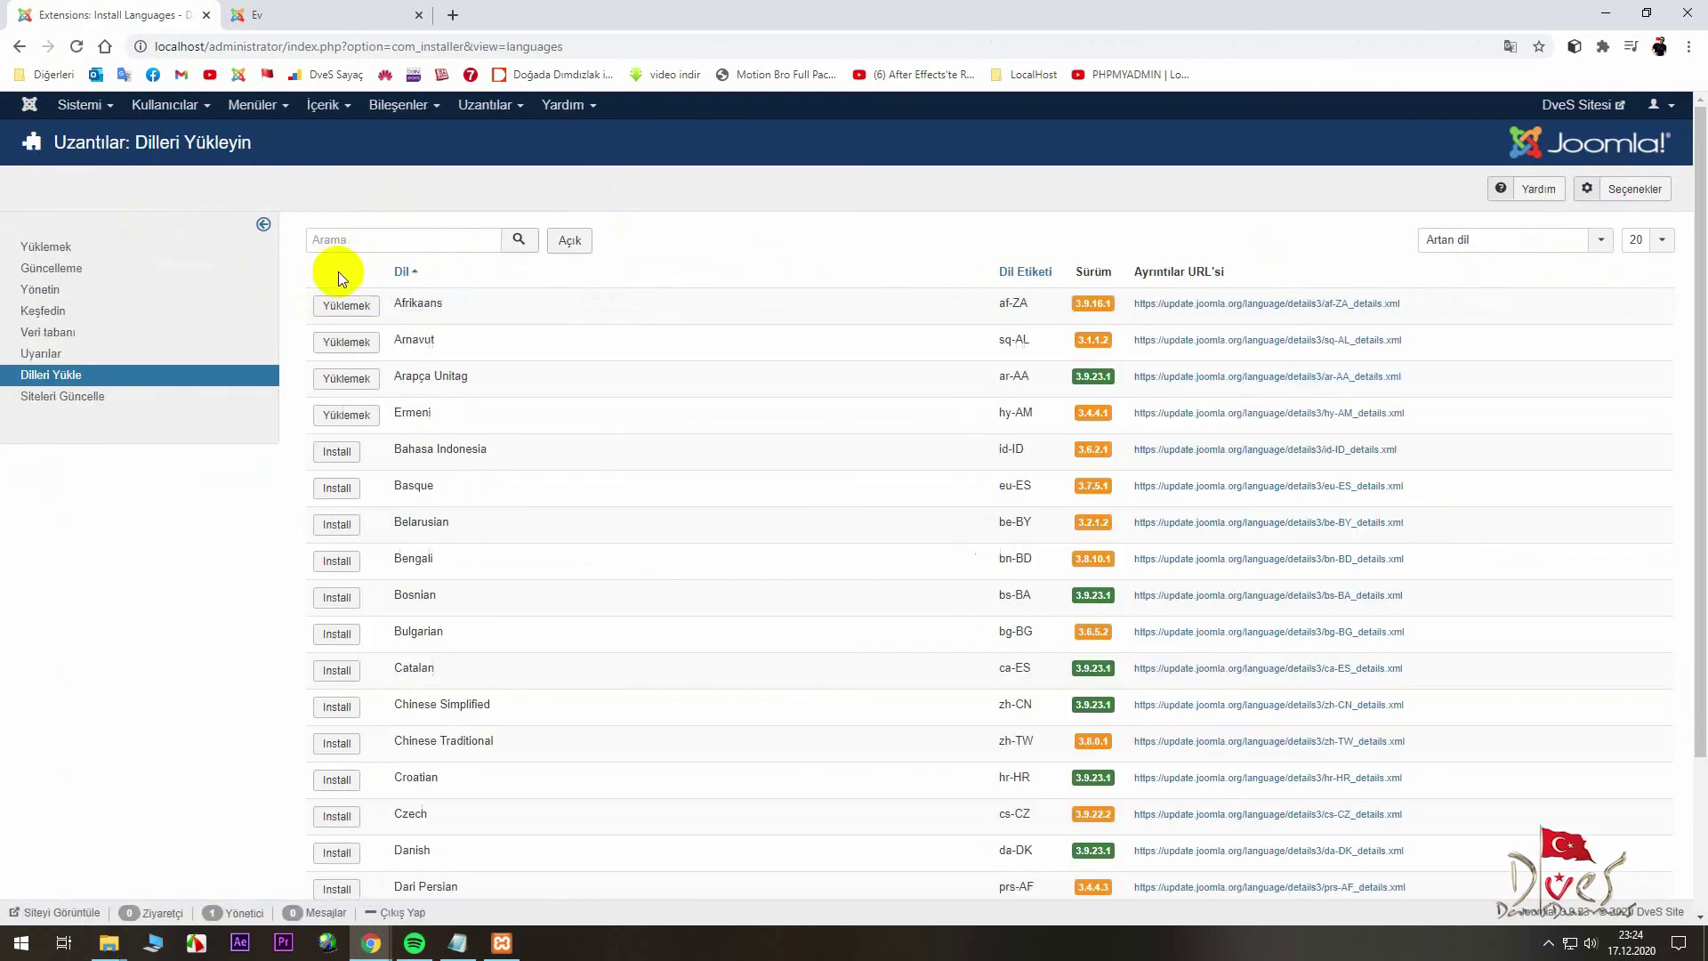
click(359, 240)
text(tr)
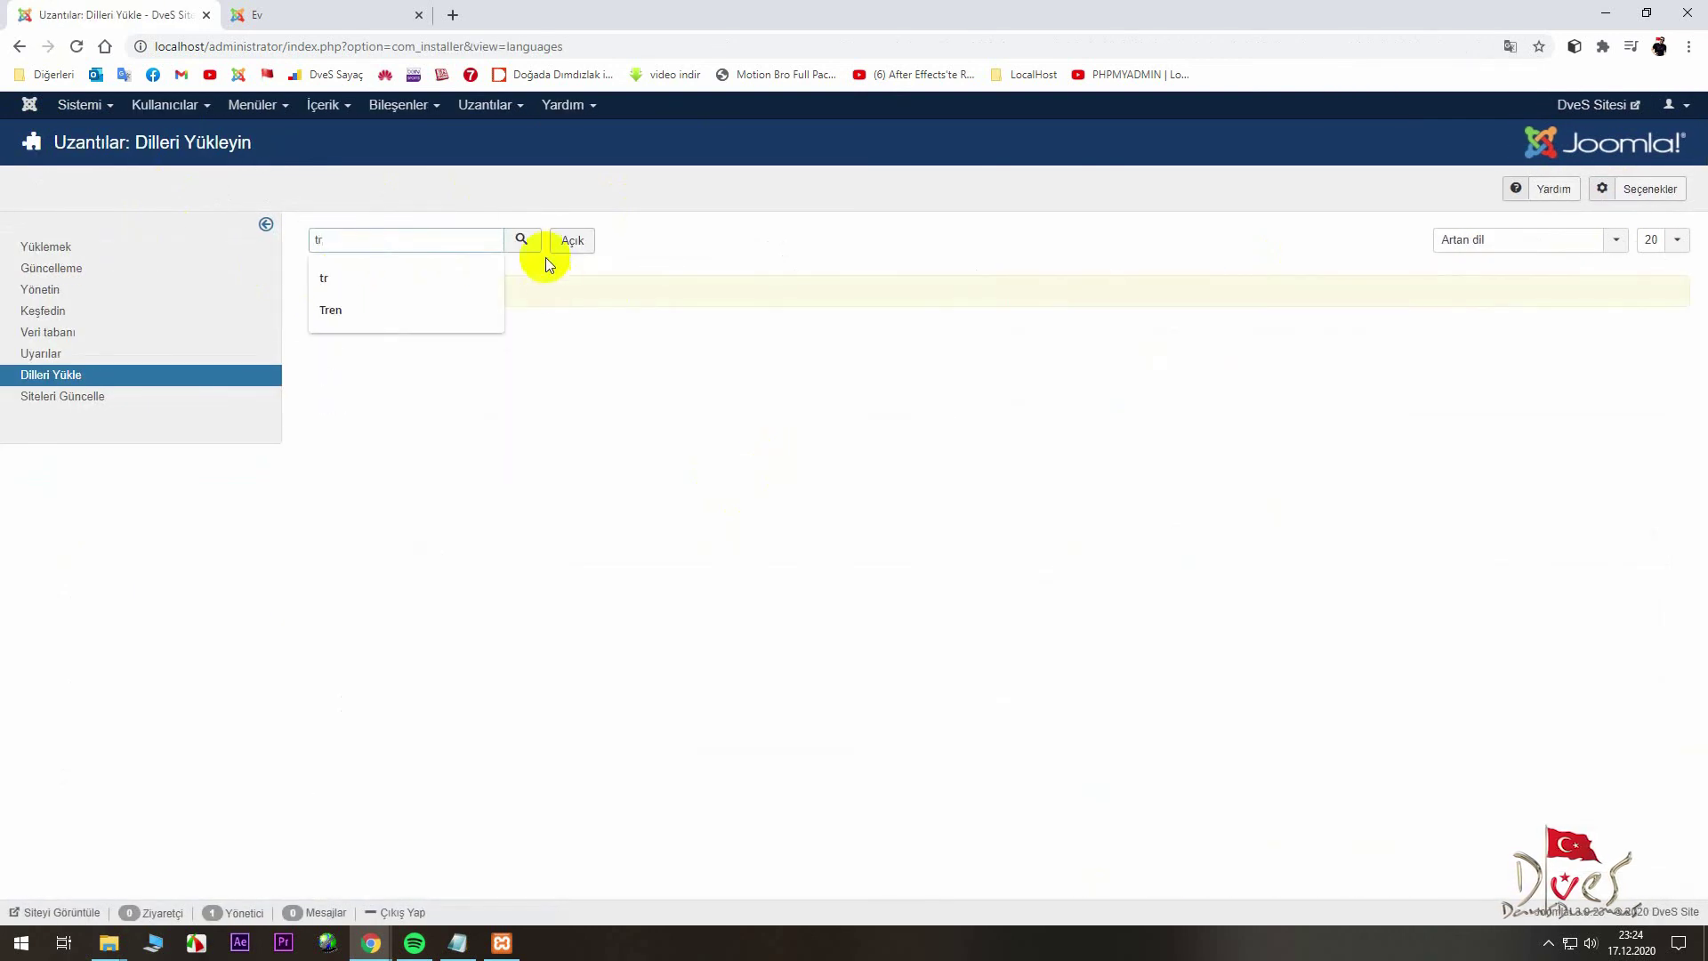
click(522, 241)
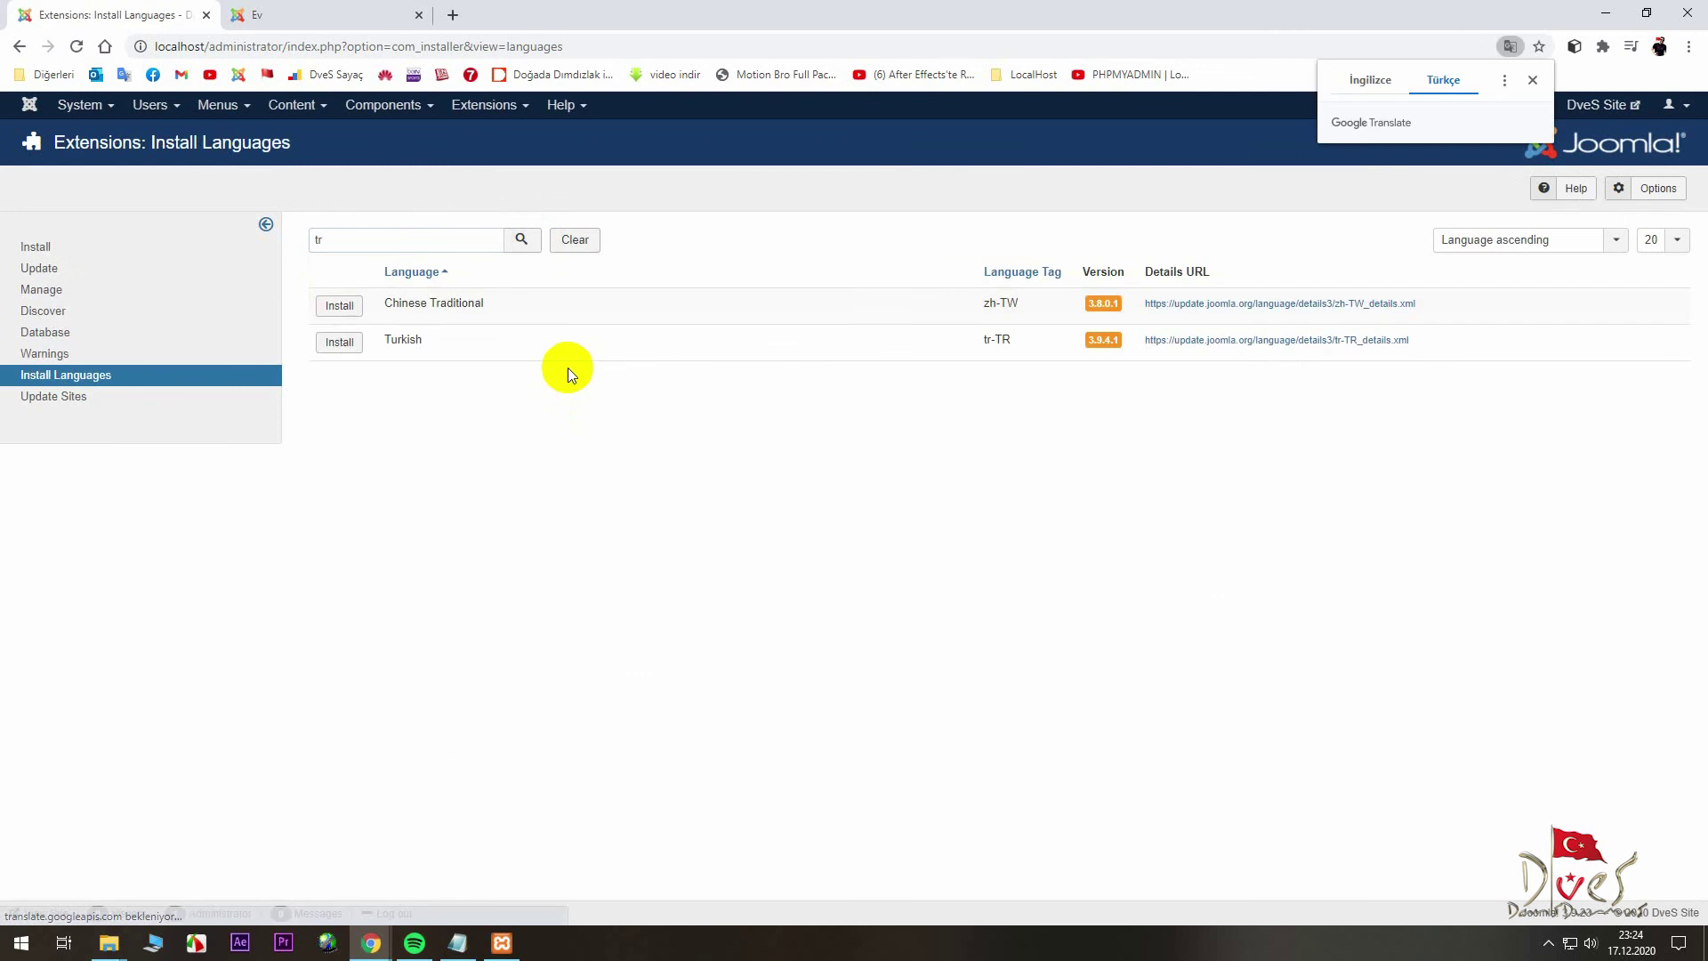
click(338, 345)
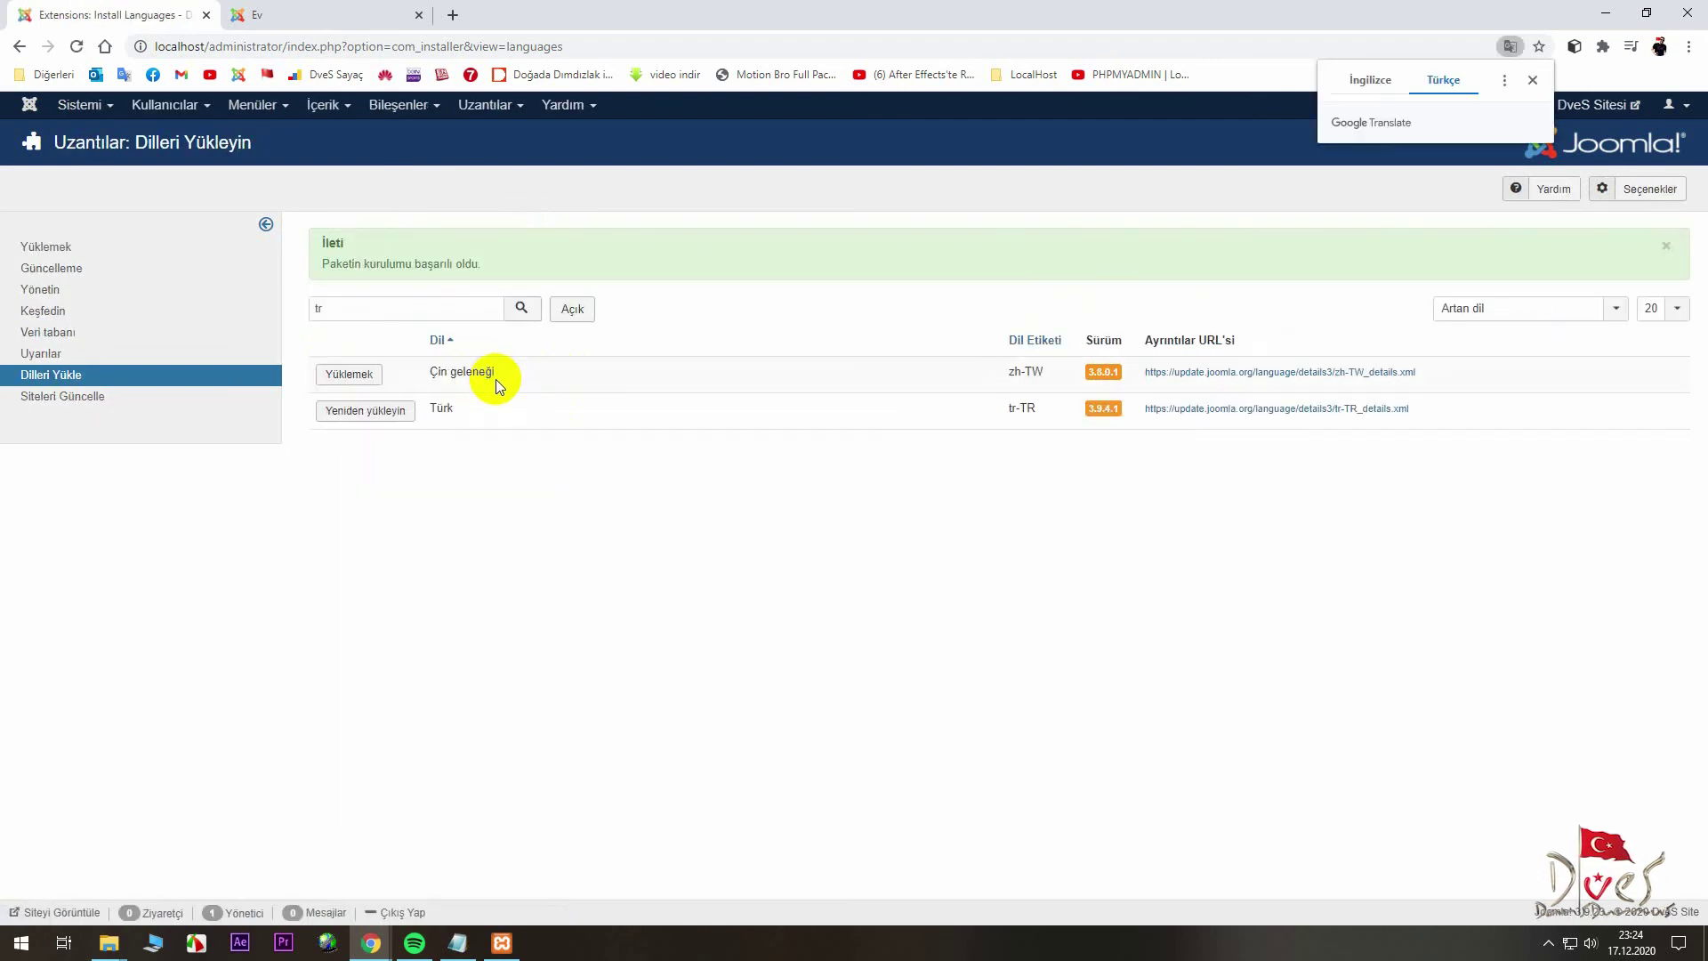
- Go to Extensions > Manage > Languages to see Türkçe among the installed site languages
click(485, 105)
mouse_move(504, 152)
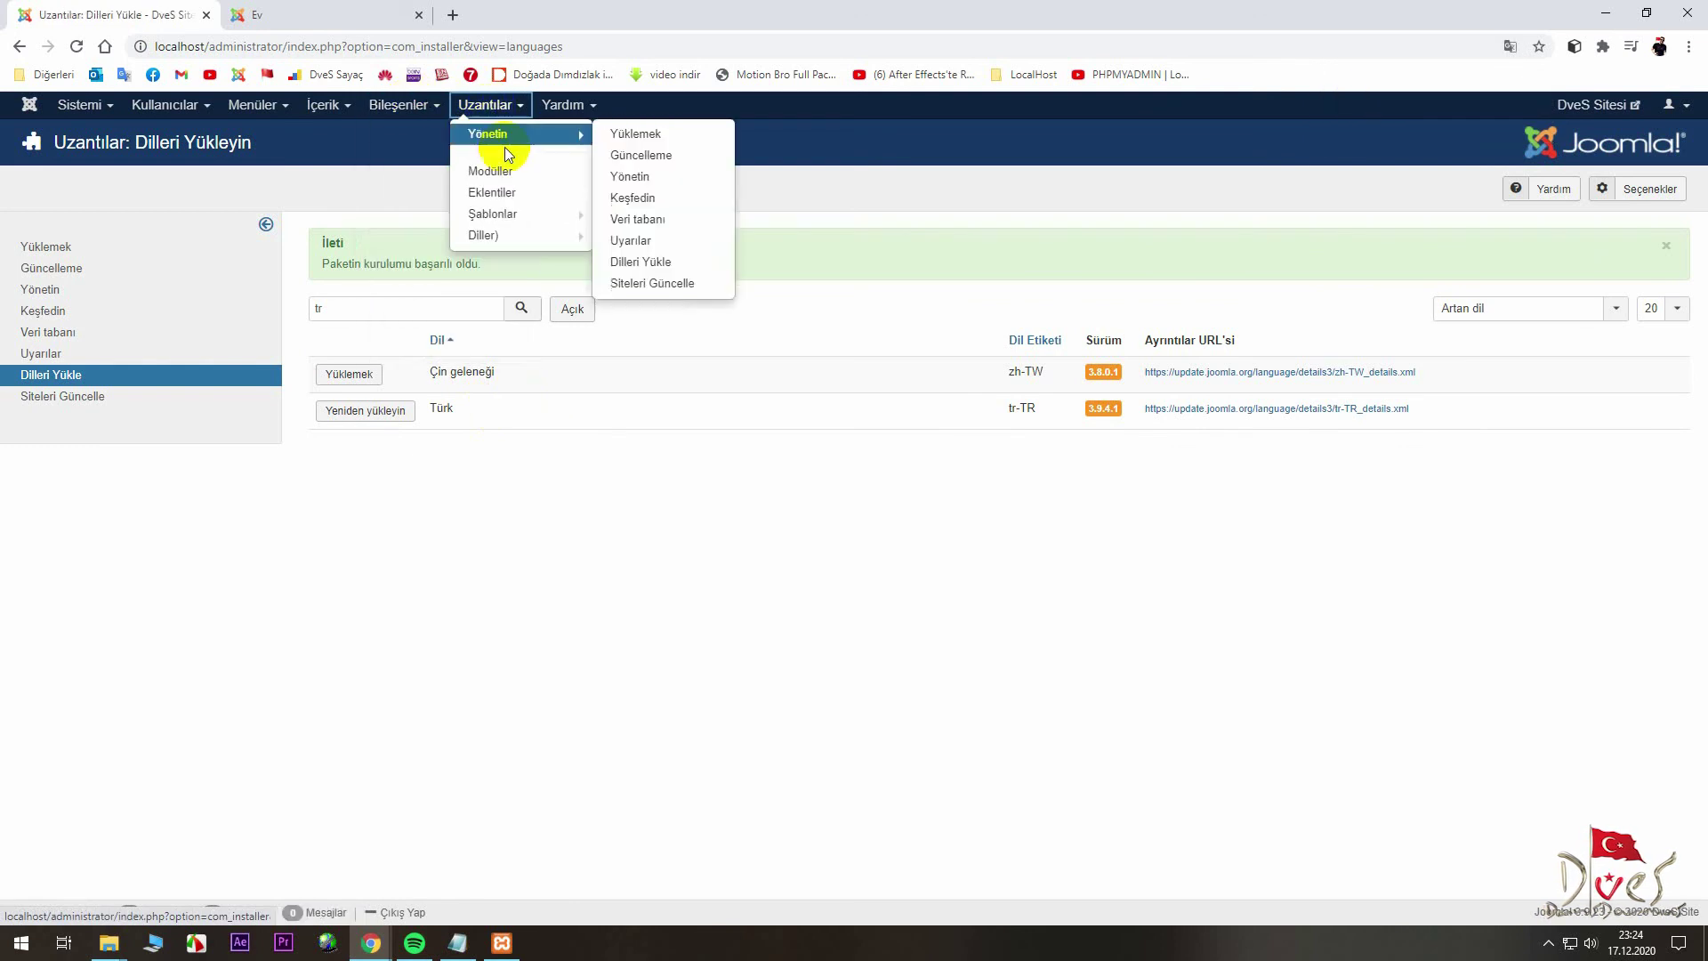
click(521, 239)
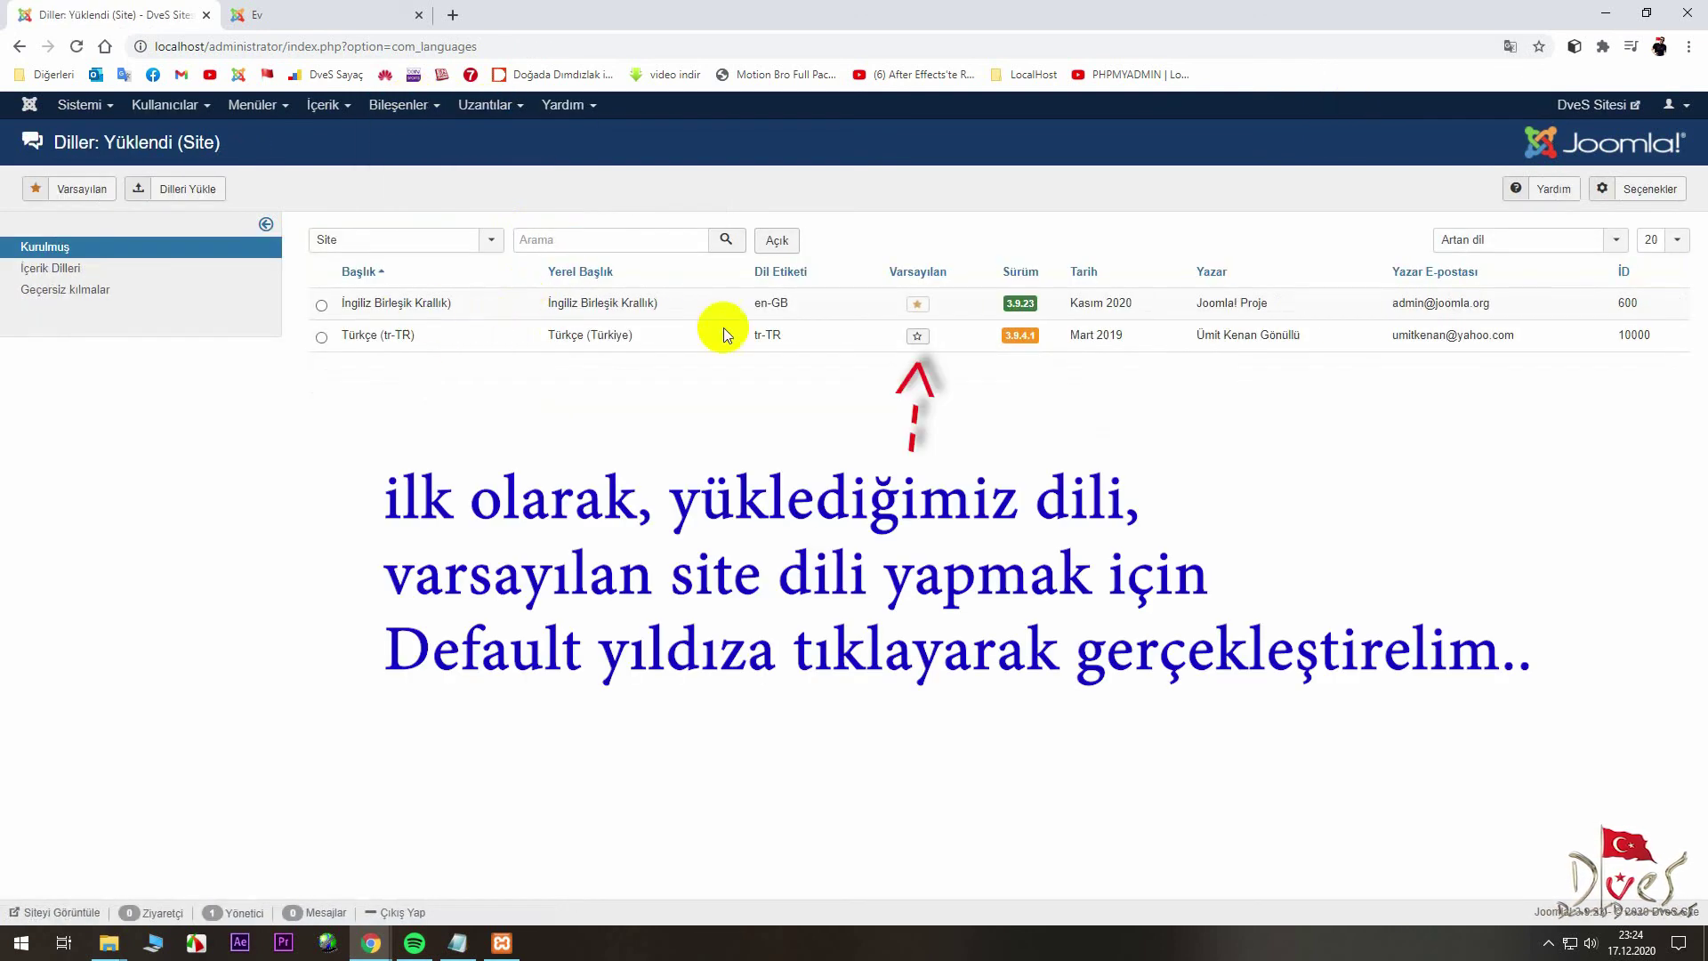
- Make Türkçe the default site language, publish Turkish content language and unpublish English
click(917, 339)
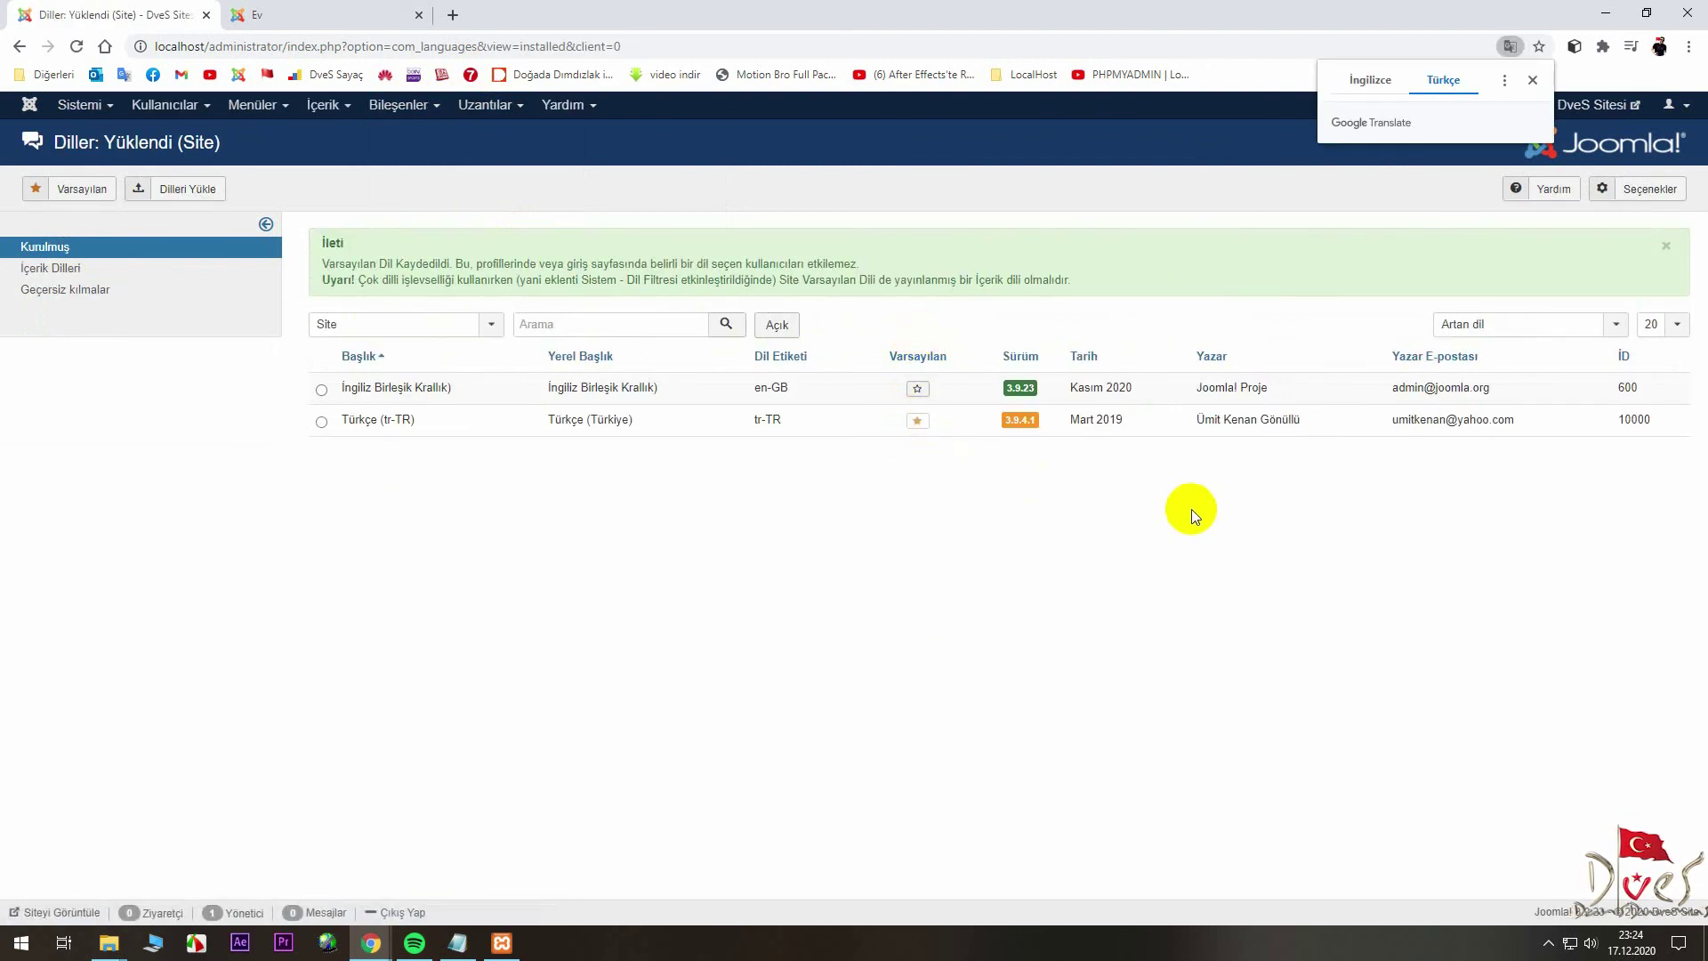
click(54, 271)
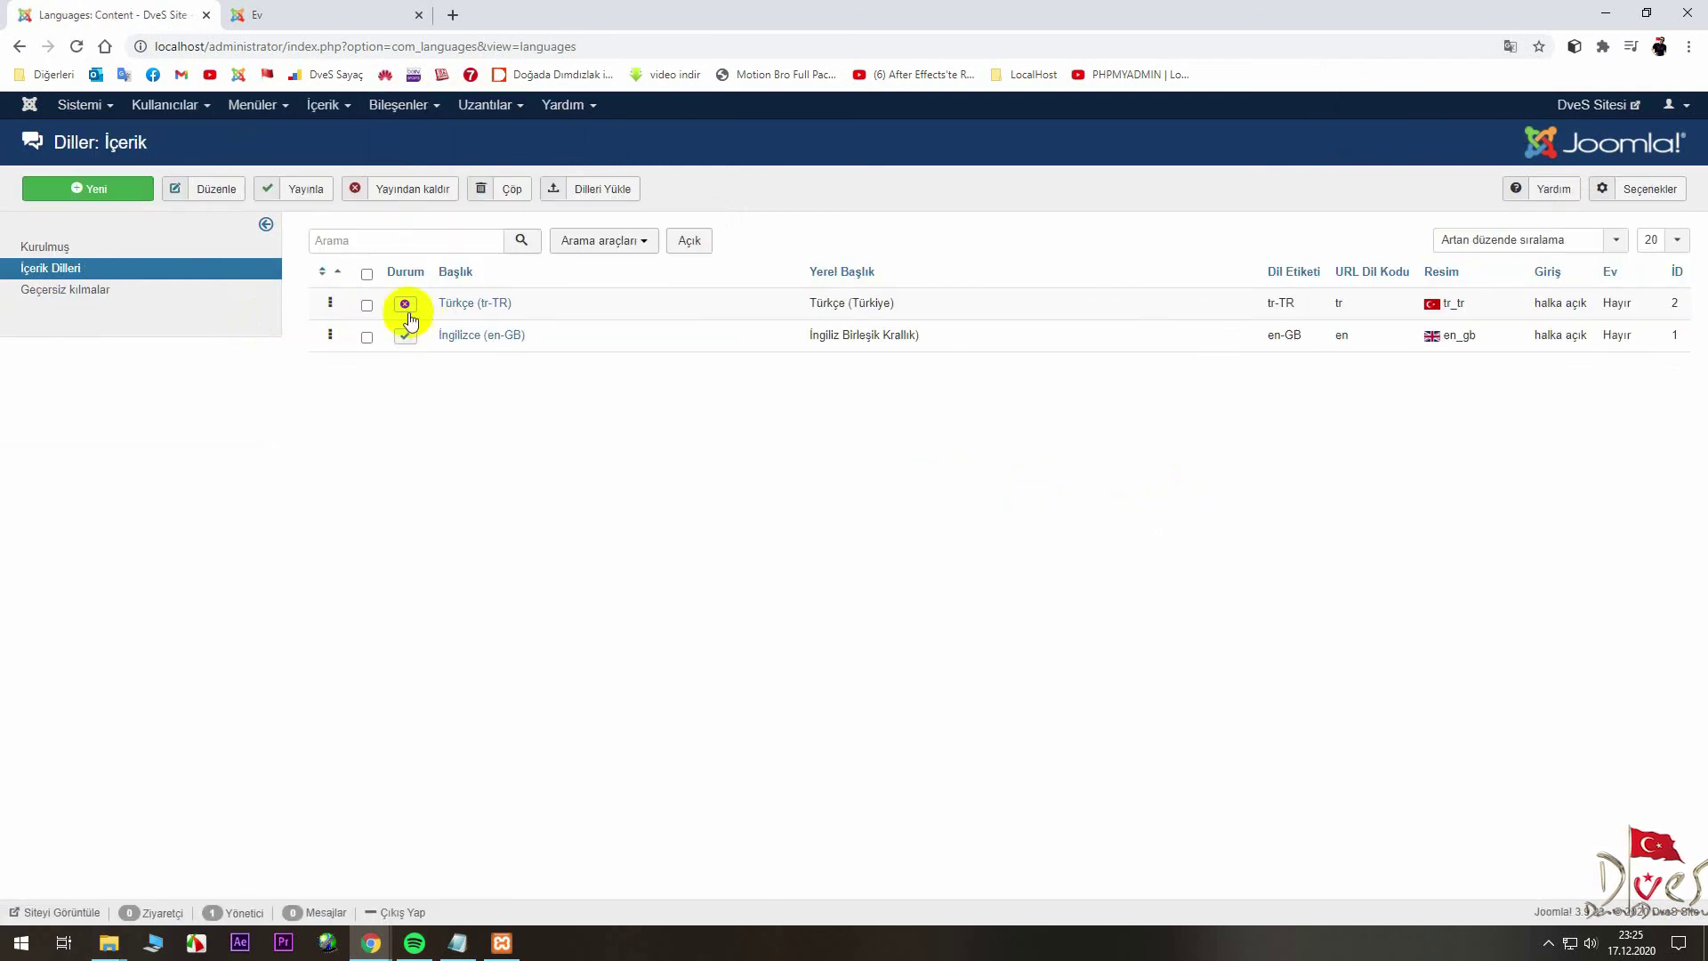
click(405, 306)
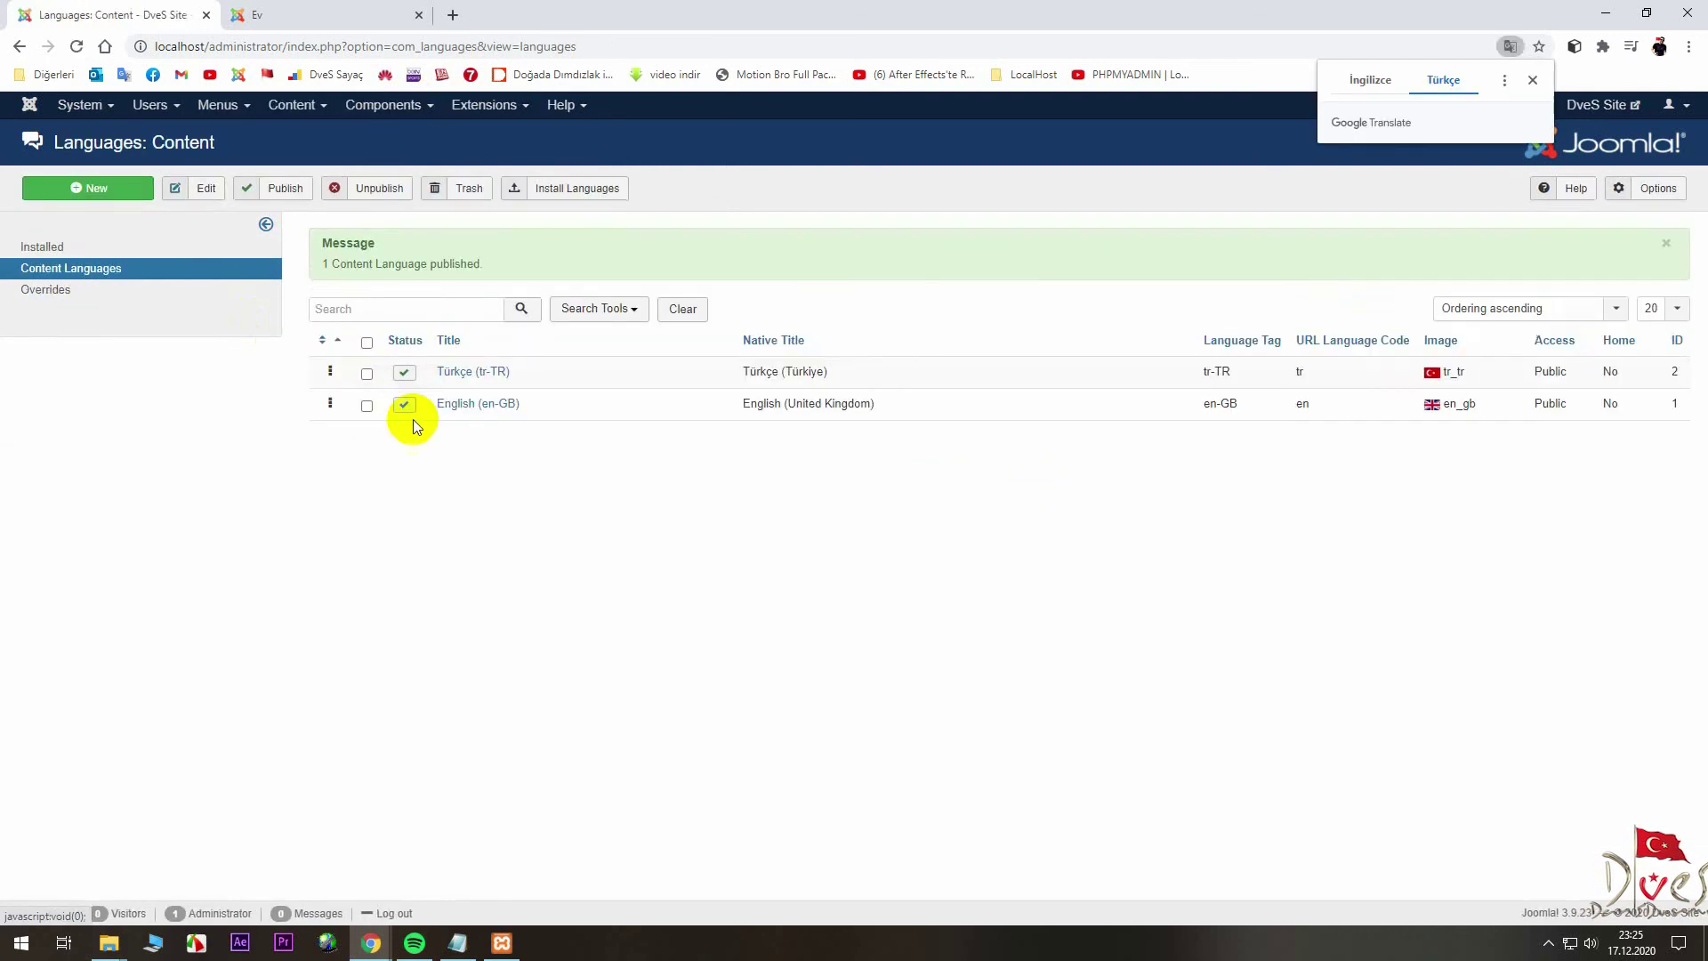
click(406, 407)
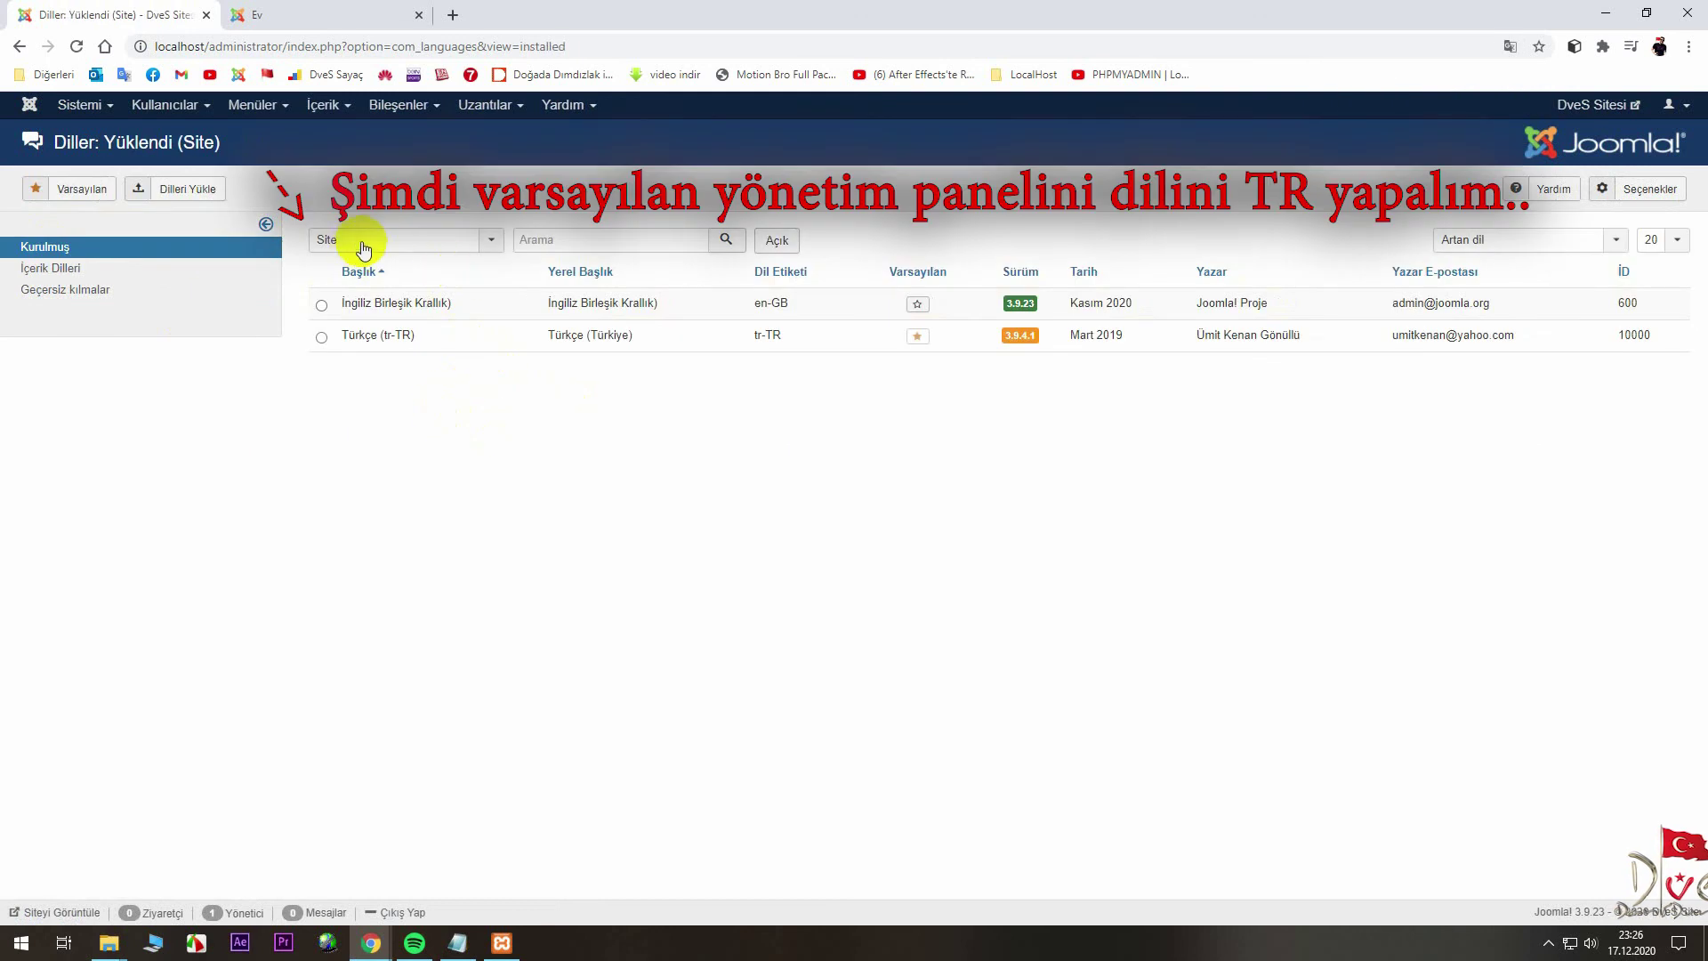
- Switch the languages filter to Administrator and make Türkçe the default administrator language
click(363, 242)
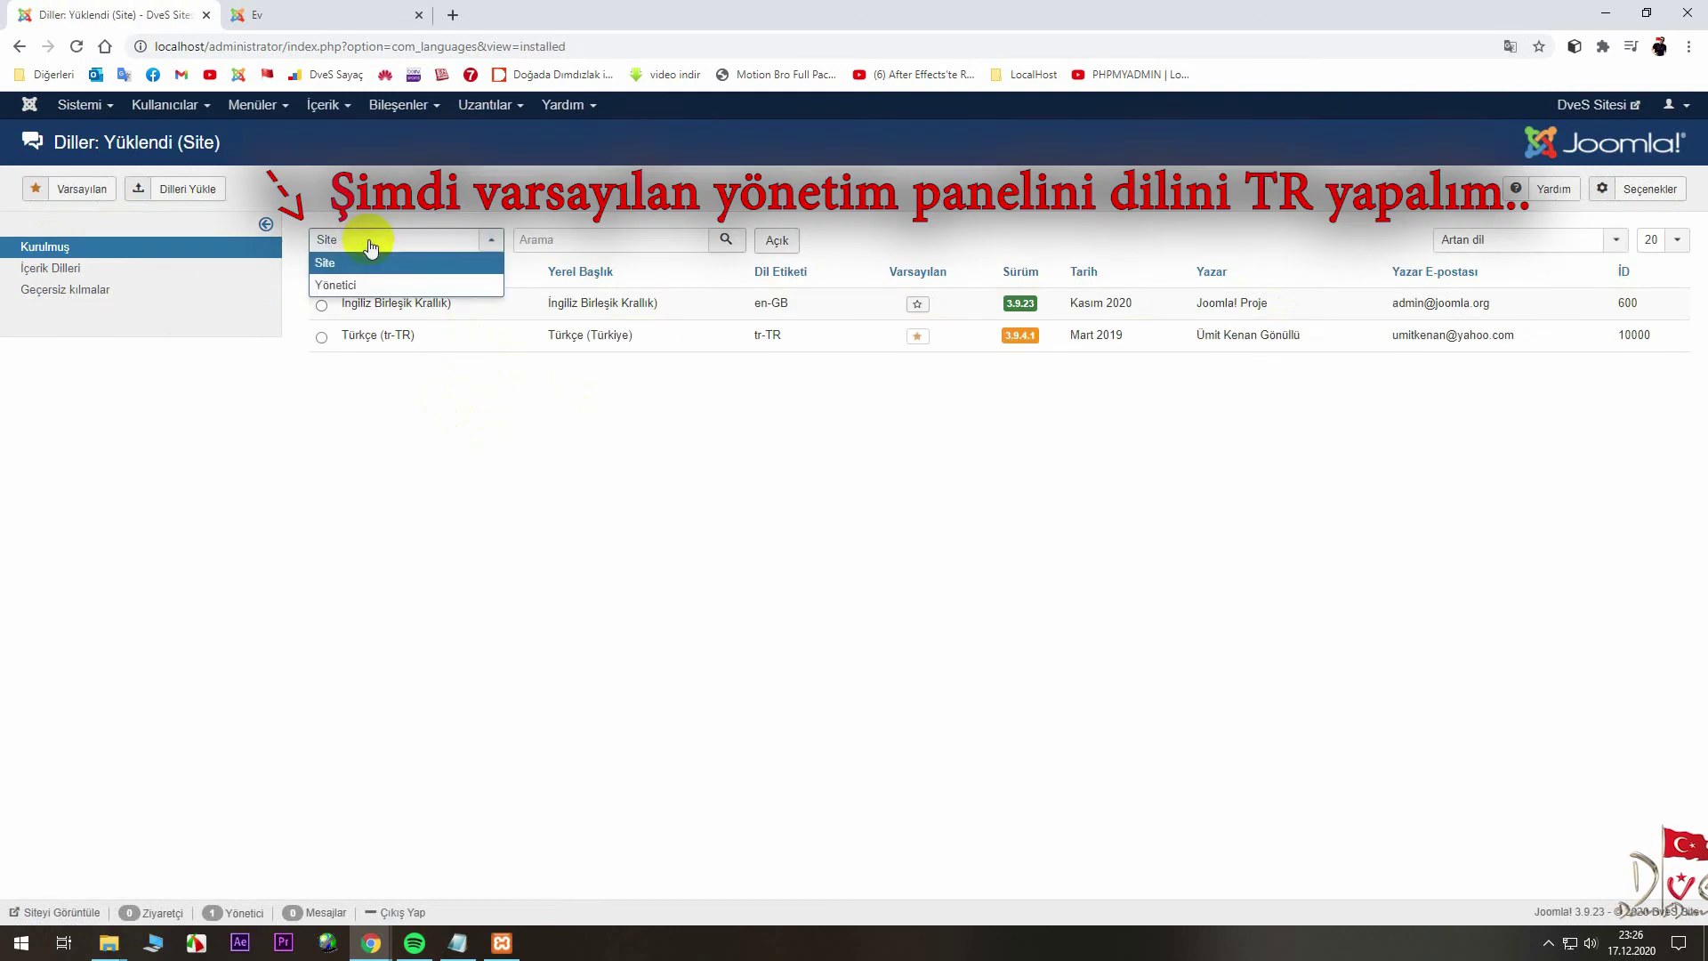
click(334, 285)
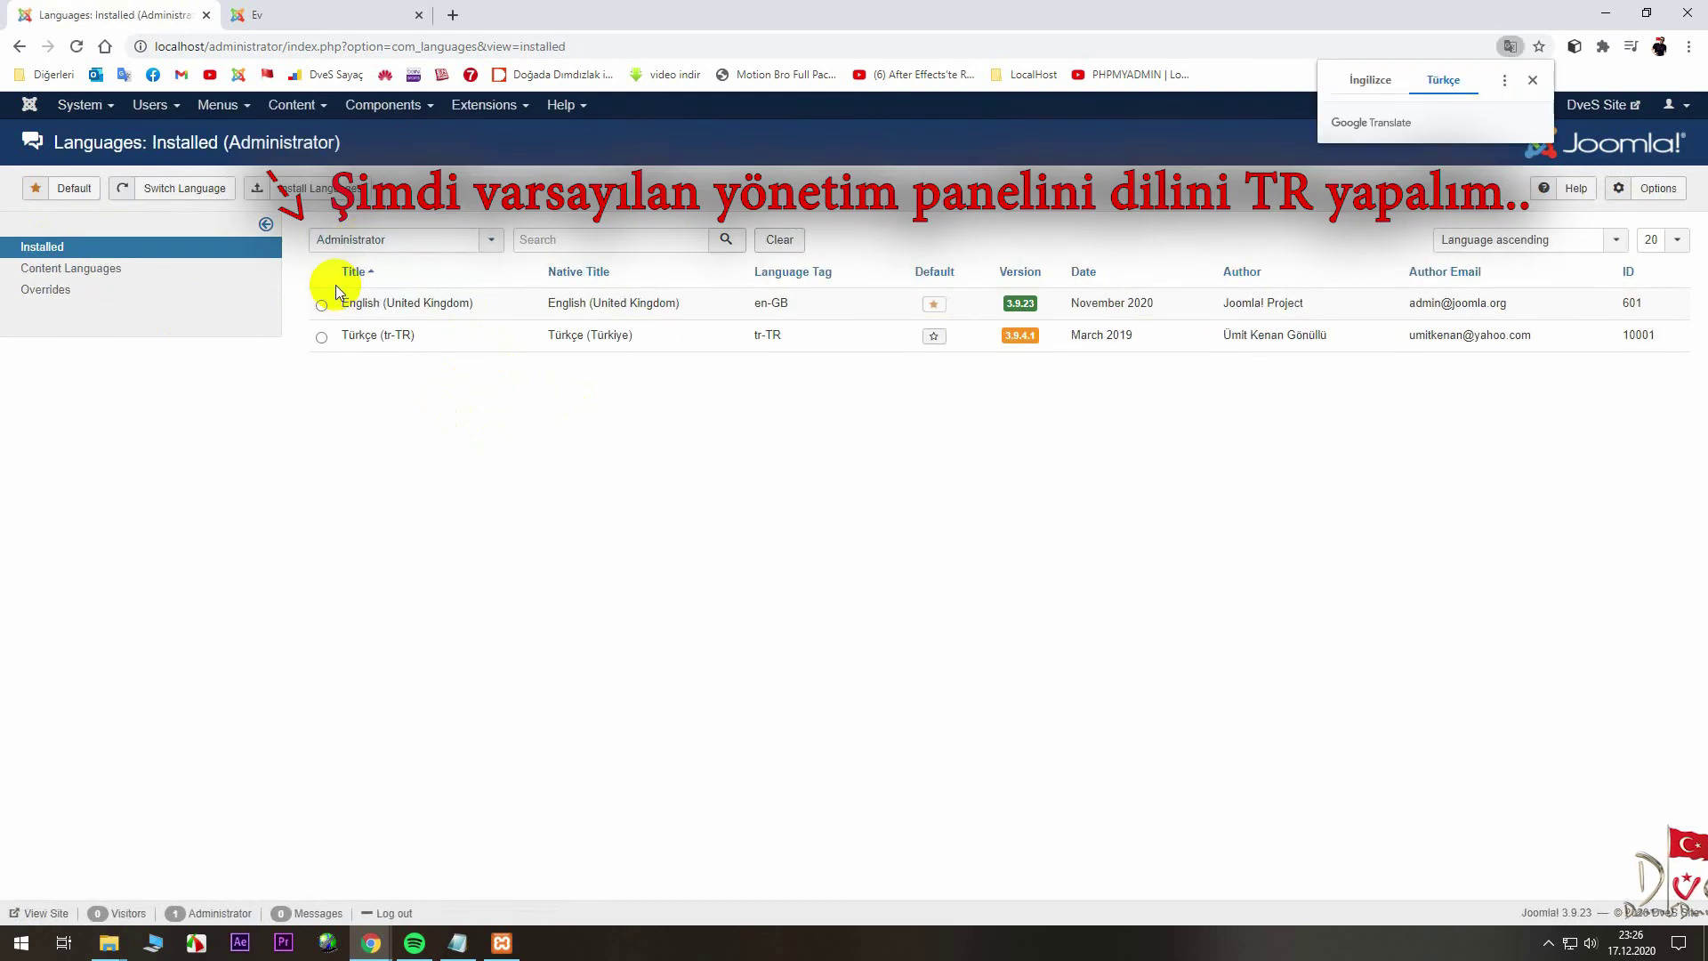
click(917, 338)
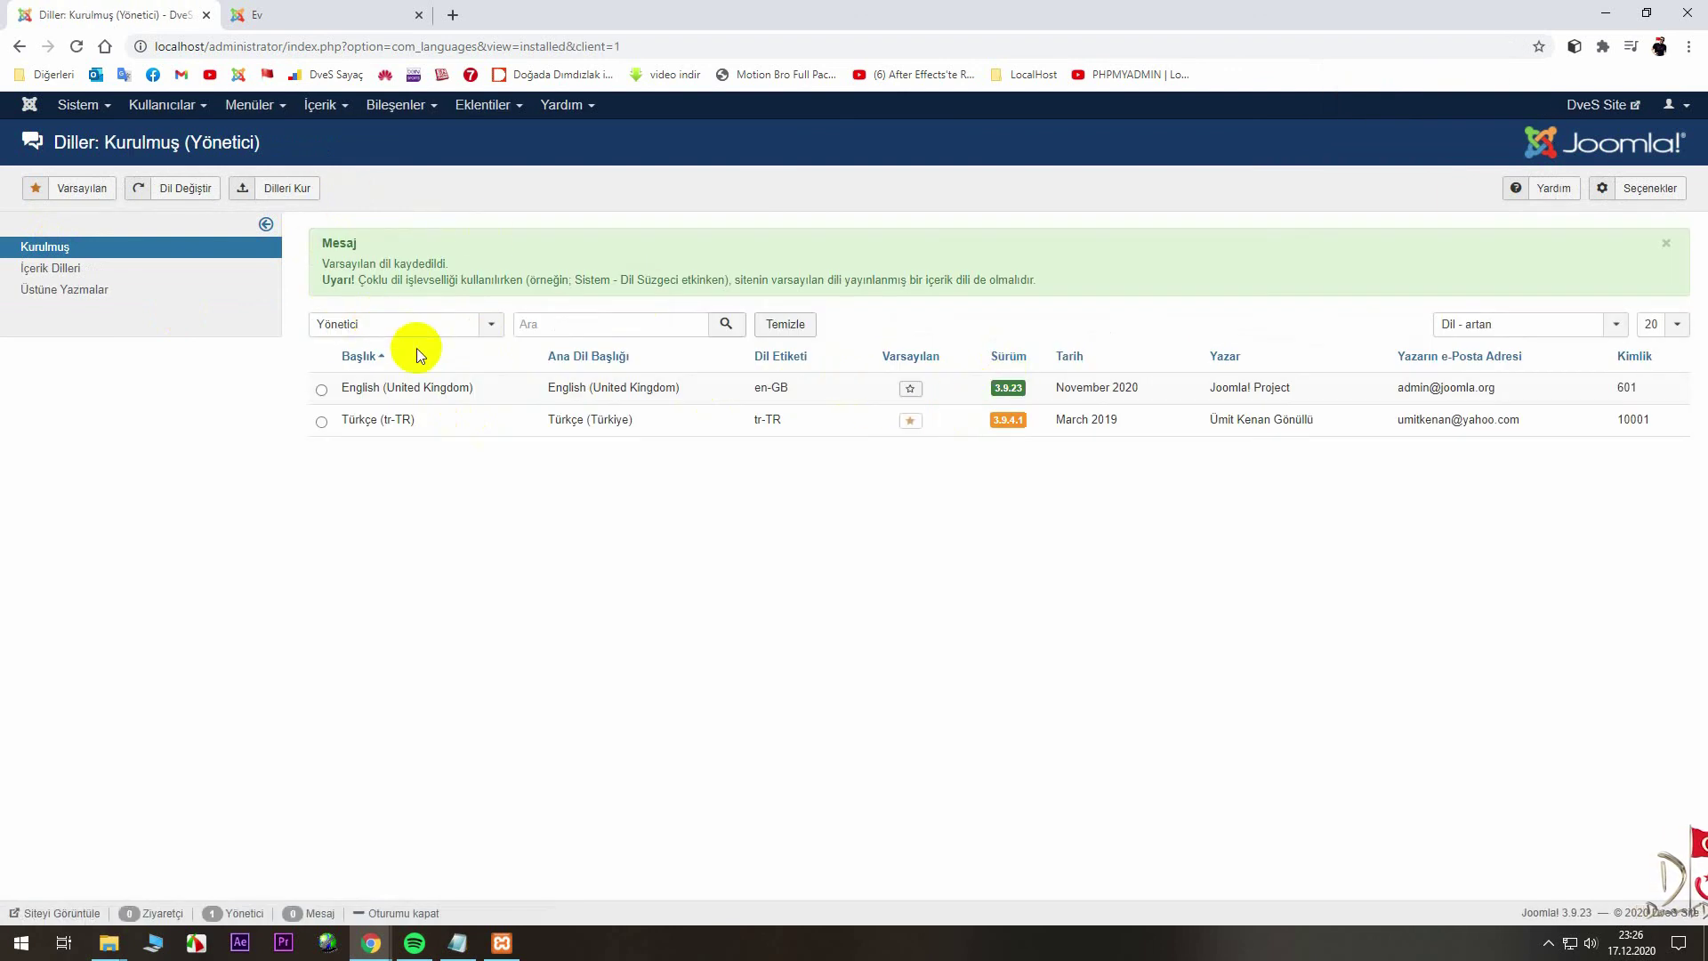
- Return to the now-Turkish Control Panel via System and read the post-installation messages
click(67, 269)
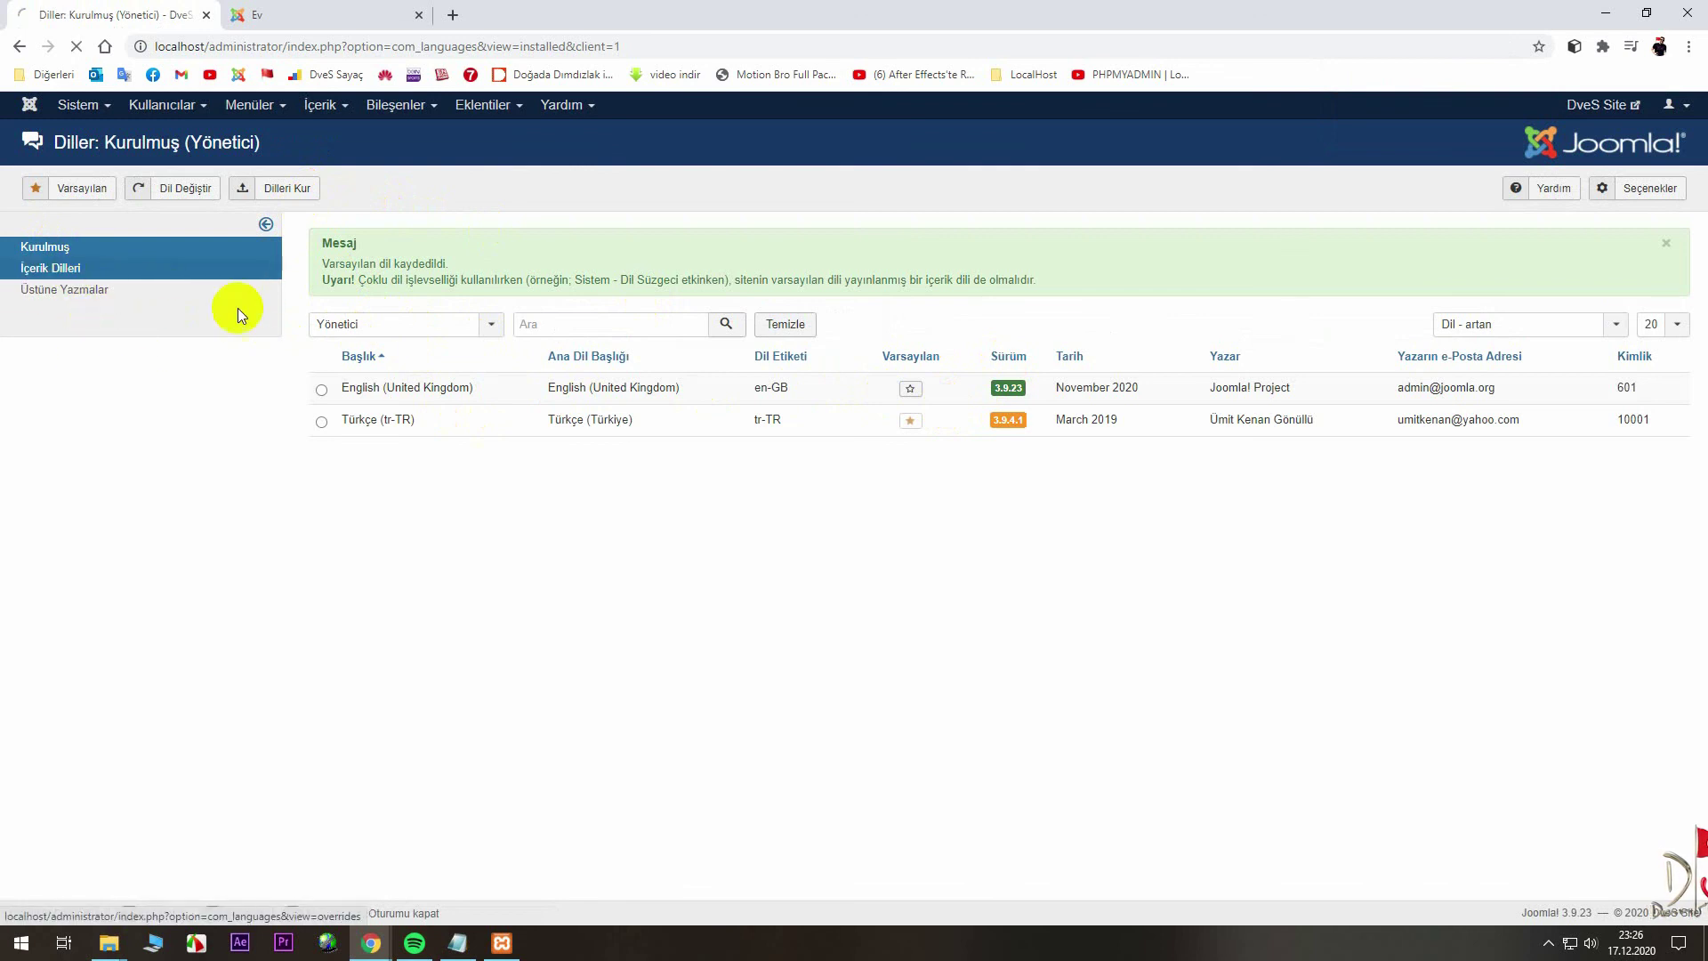
click(74, 105)
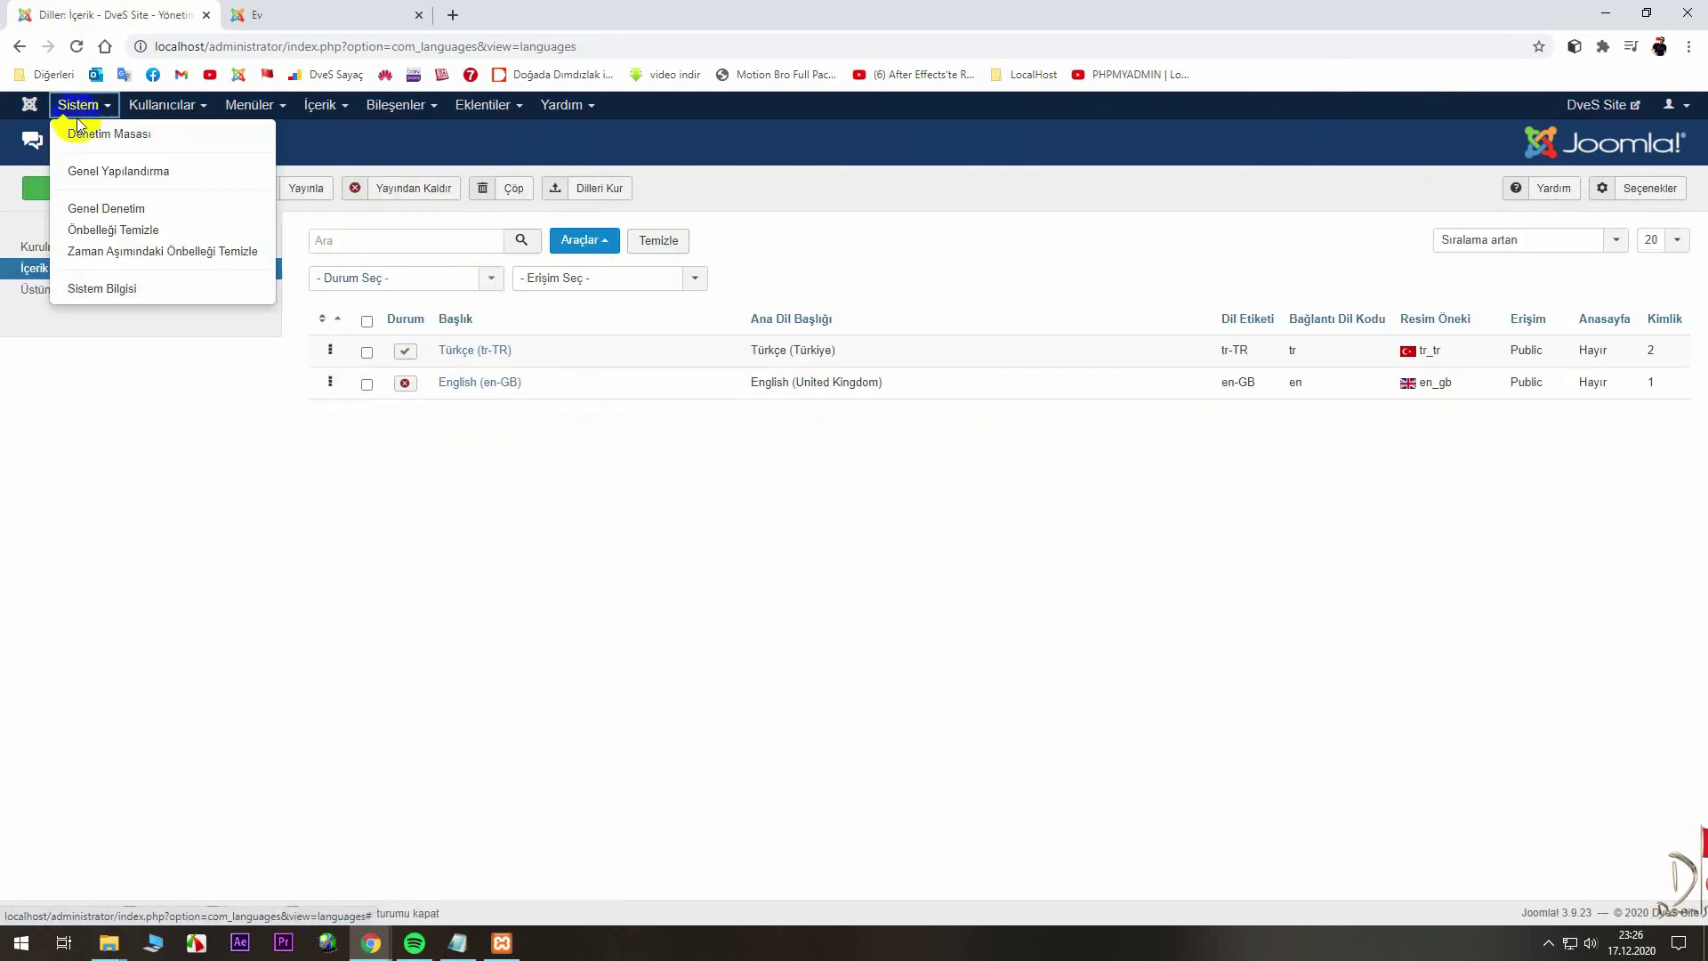
click(84, 134)
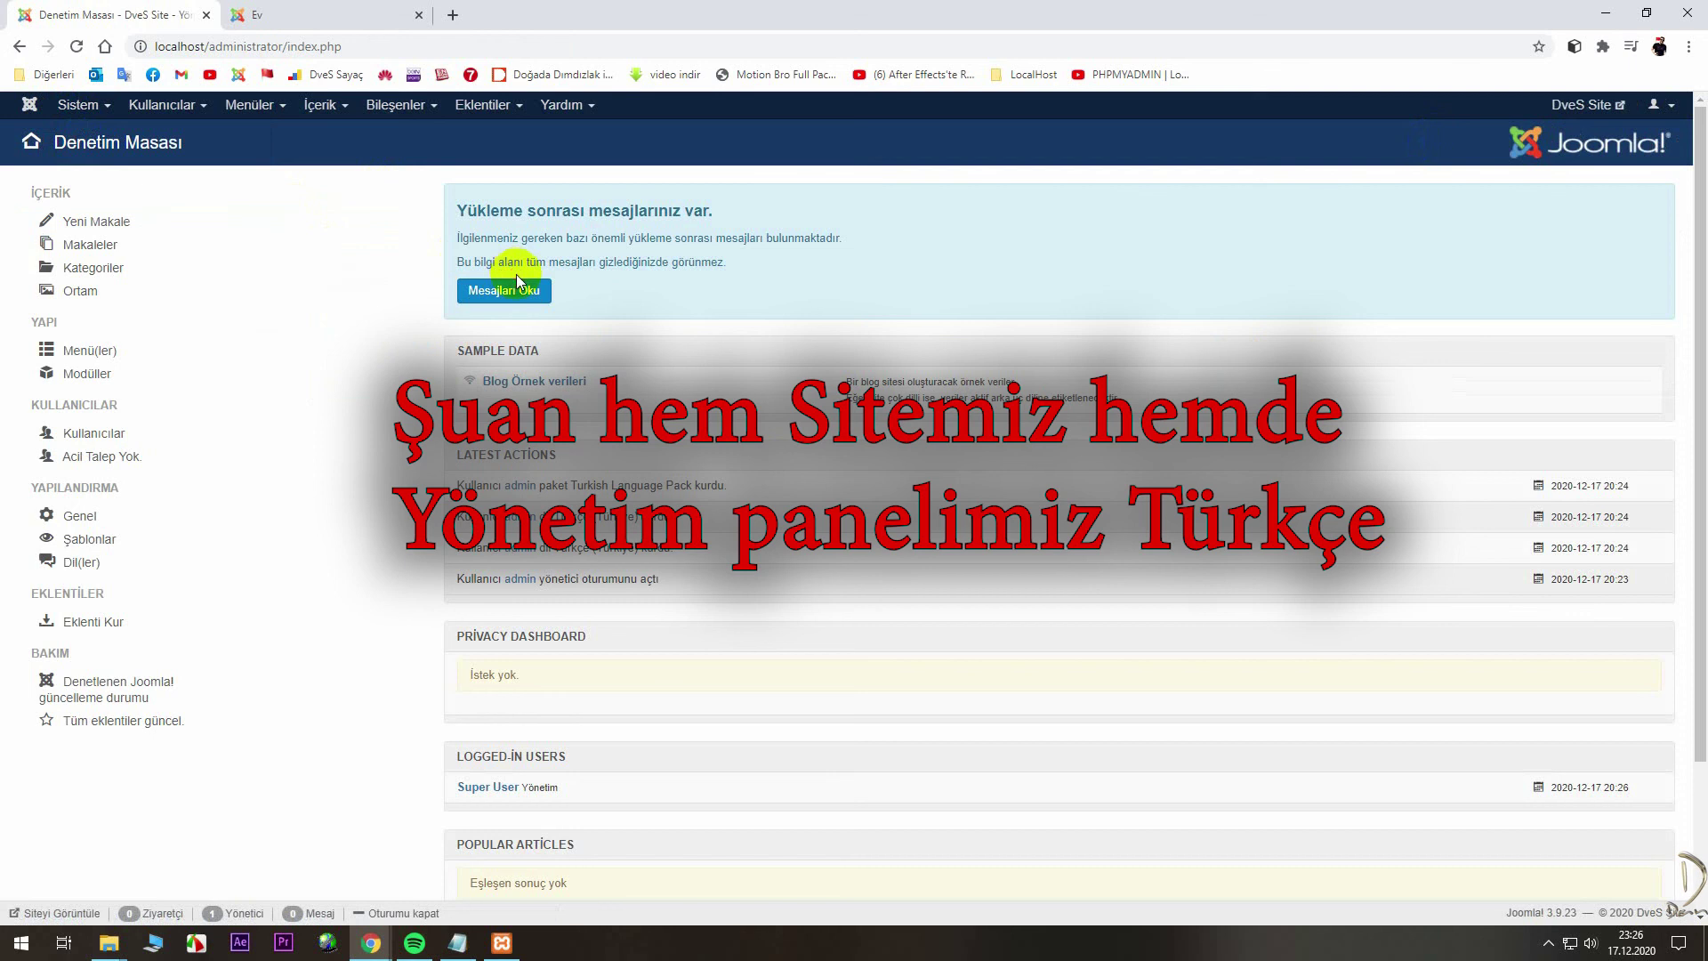
click(519, 283)
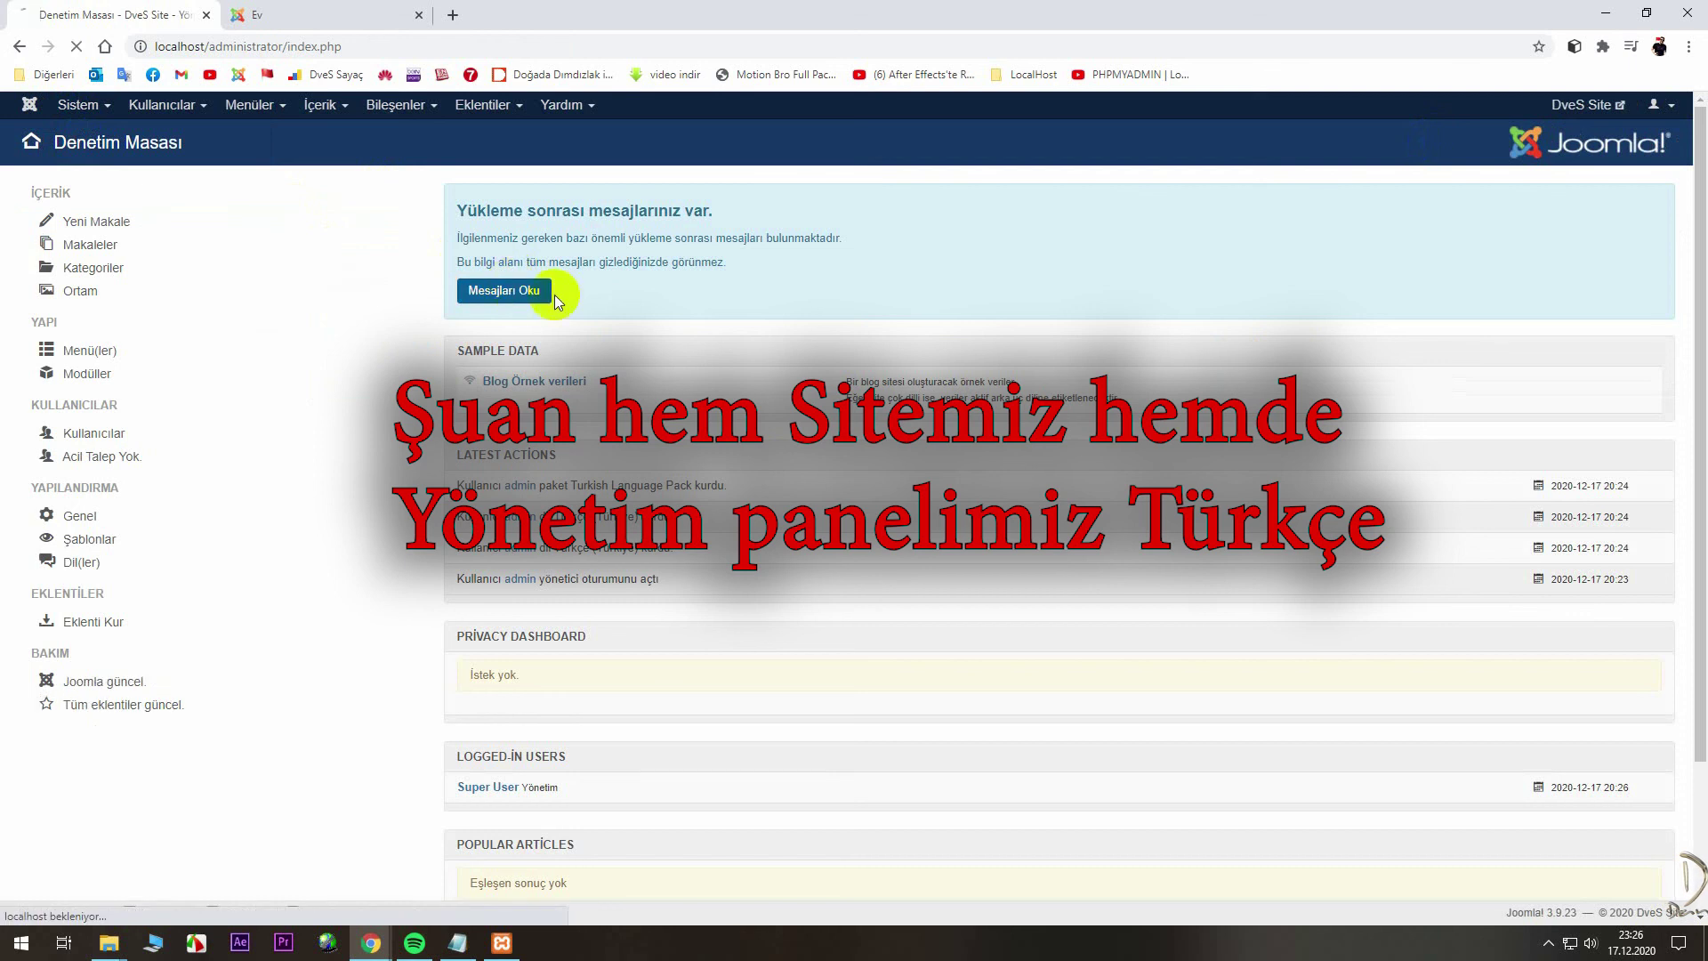